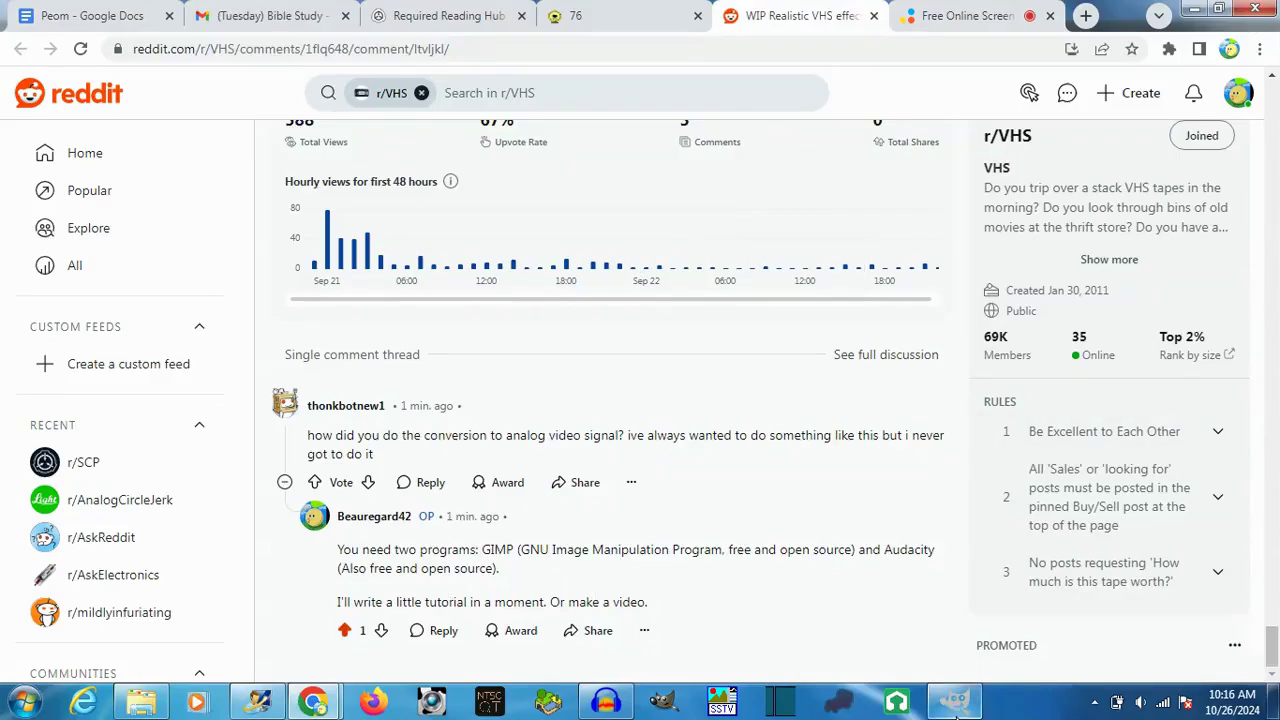
Step: Switch from the Reddit comment thread to the GIMP window
{"action": "left_click", "coordinate": [955, 705]}
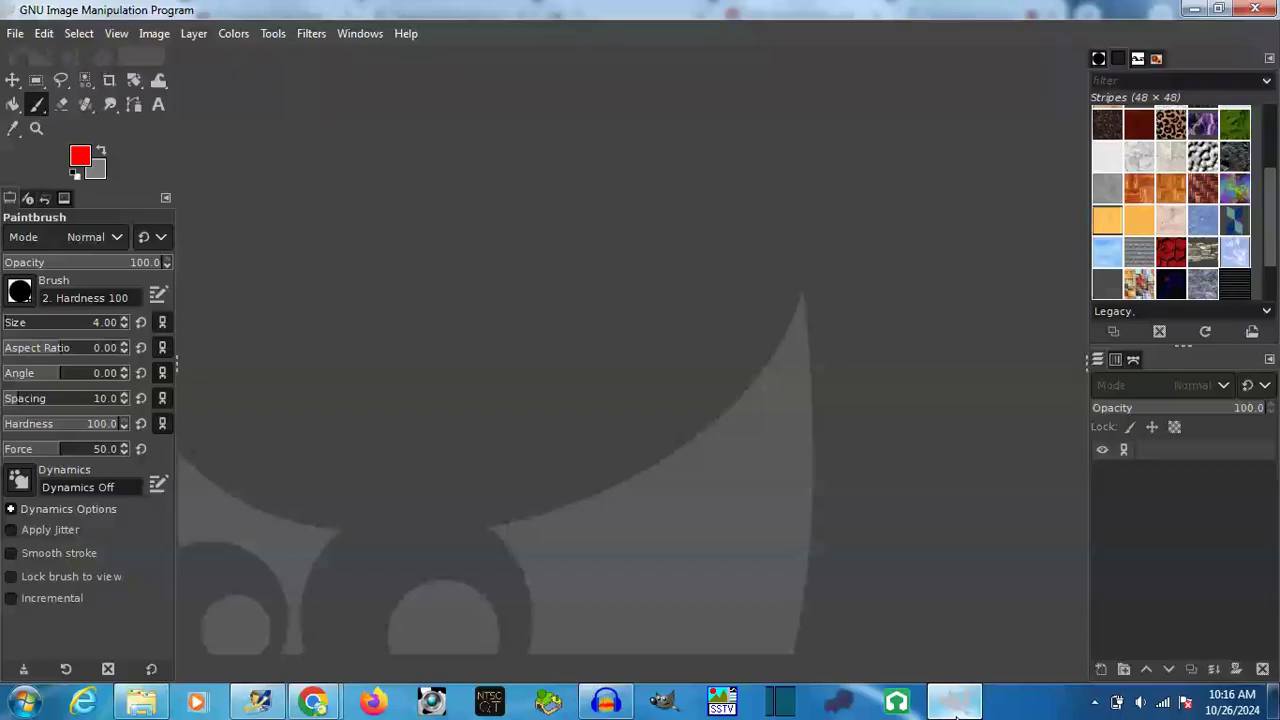
Step: Open Ginger-Root-1-1-e1647293028629.jpeg from the ffurfuirbf folder on the Desktop
{"action": "left_click", "coordinate": [15, 33]}
{"action": "left_click", "coordinate": [43, 107]}
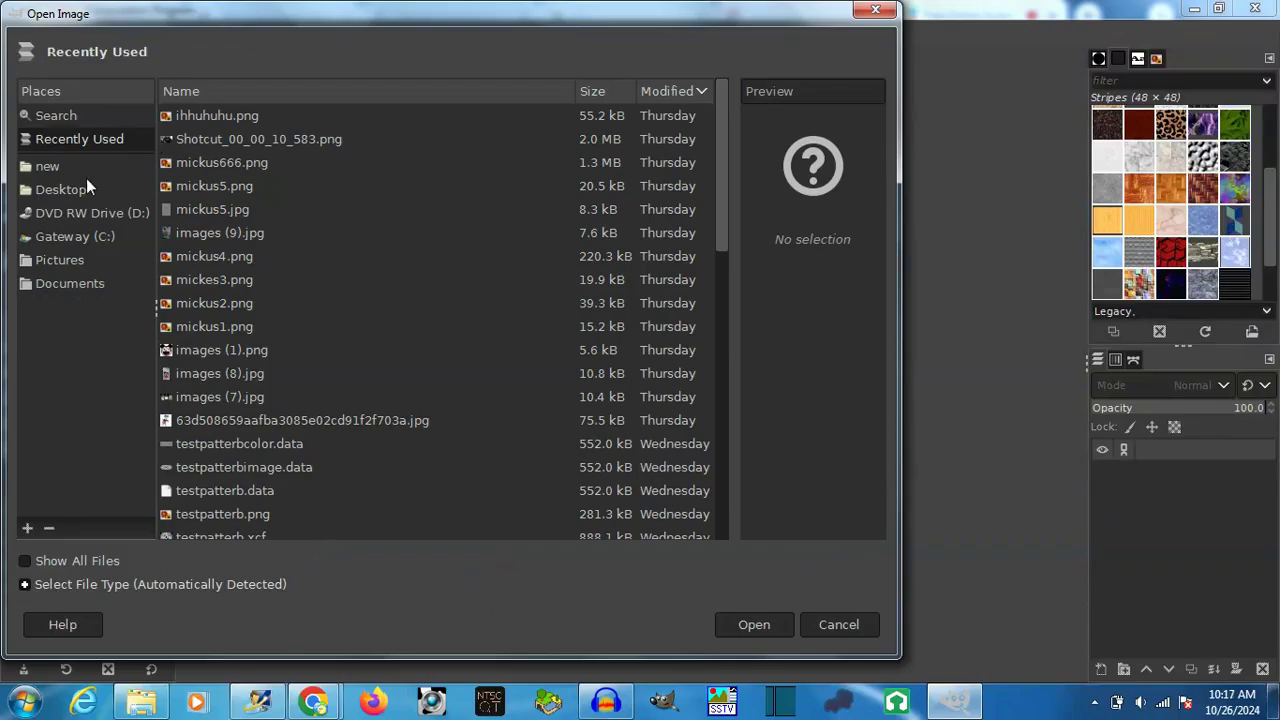
{"action": "left_click", "coordinate": [86, 186]}
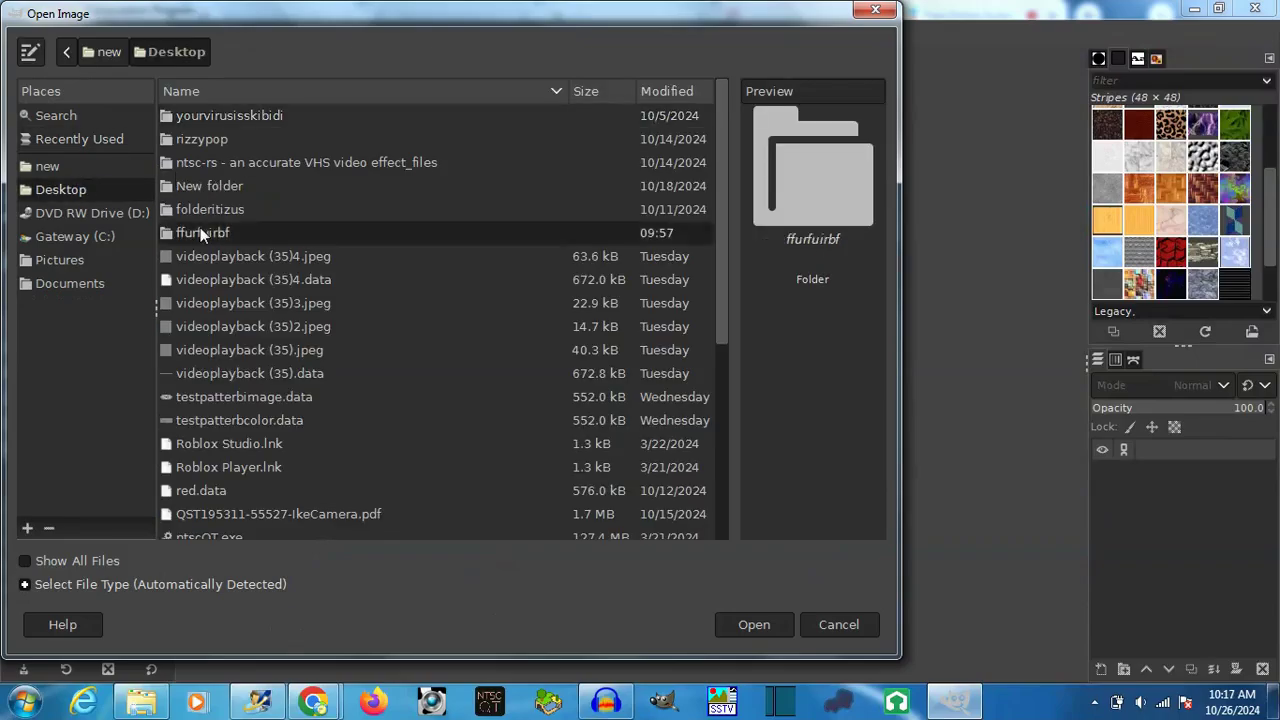
{"action": "double_click", "coordinate": [200, 230]}
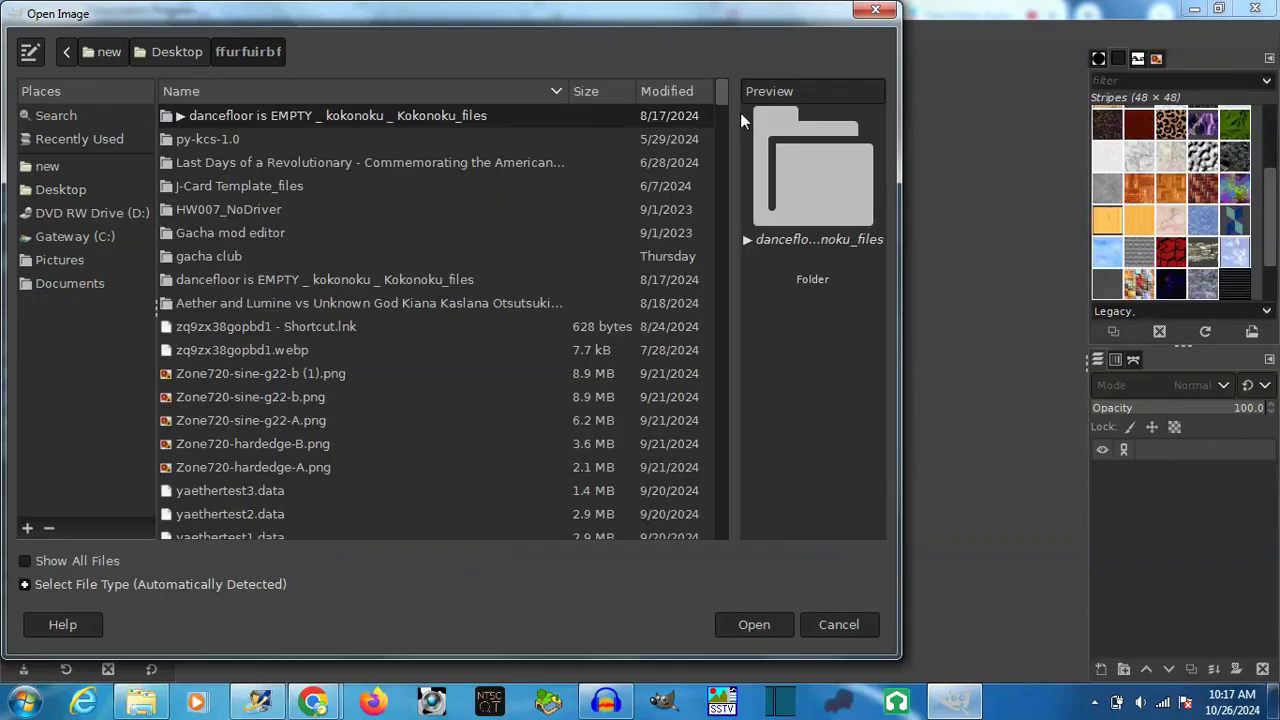
{"action": "left_click_drag", "start_coordinate": [721, 99], "coordinate": [699, 366]}
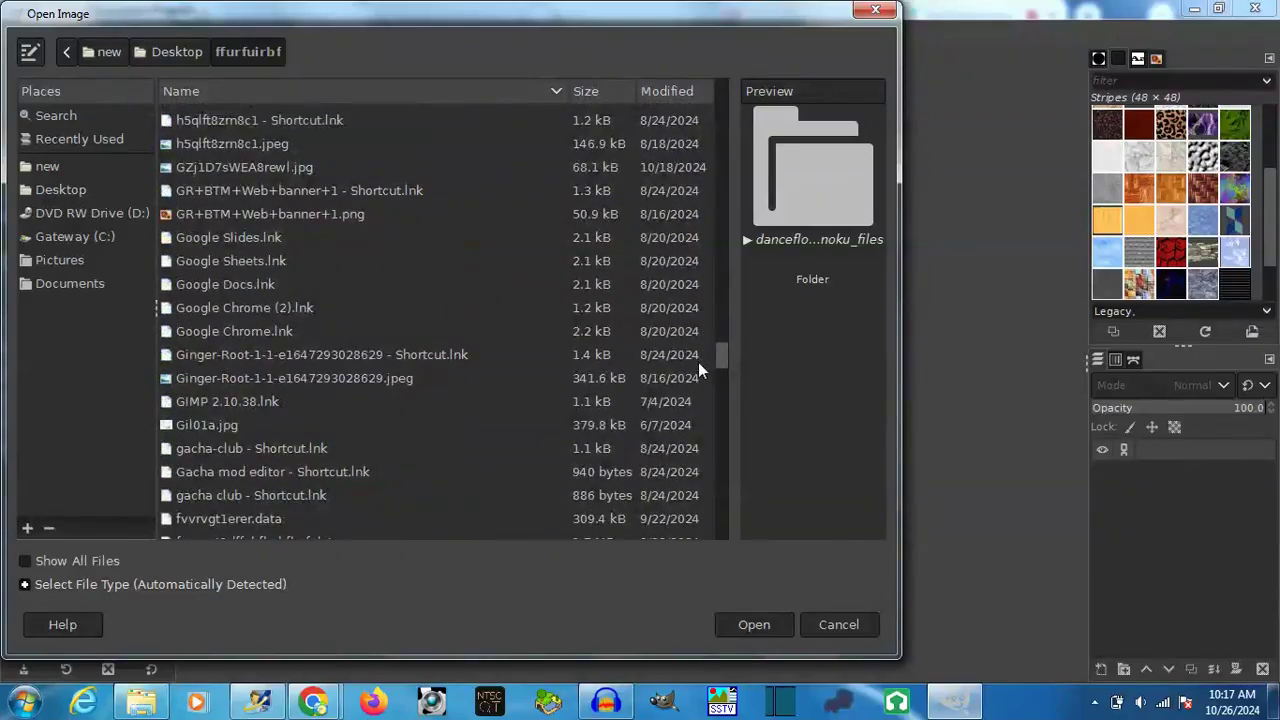
{"action": "left_click", "coordinate": [414, 378]}
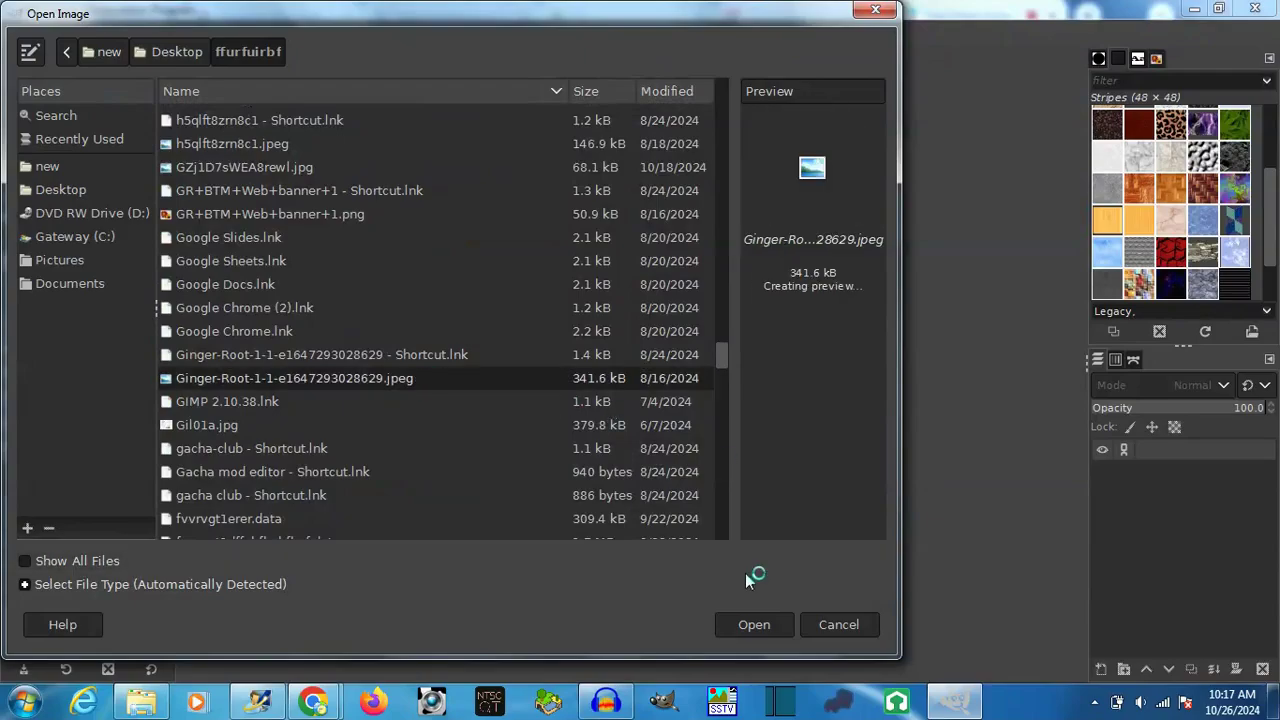
{"action": "left_click", "coordinate": [752, 628]}
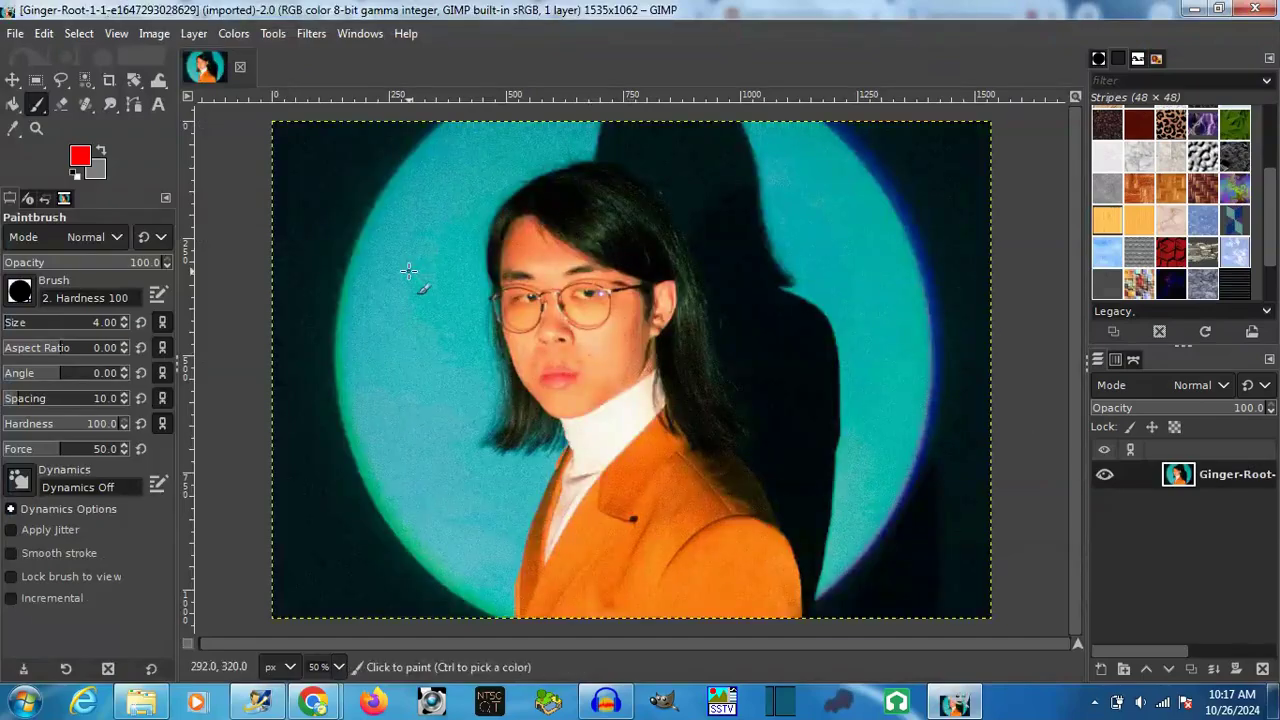
Step: Set Canvas Size aside and work out the new canvas height in the Windows calculator
{"action": "left_click", "coordinate": [154, 33]}
{"action": "left_click", "coordinate": [200, 208]}
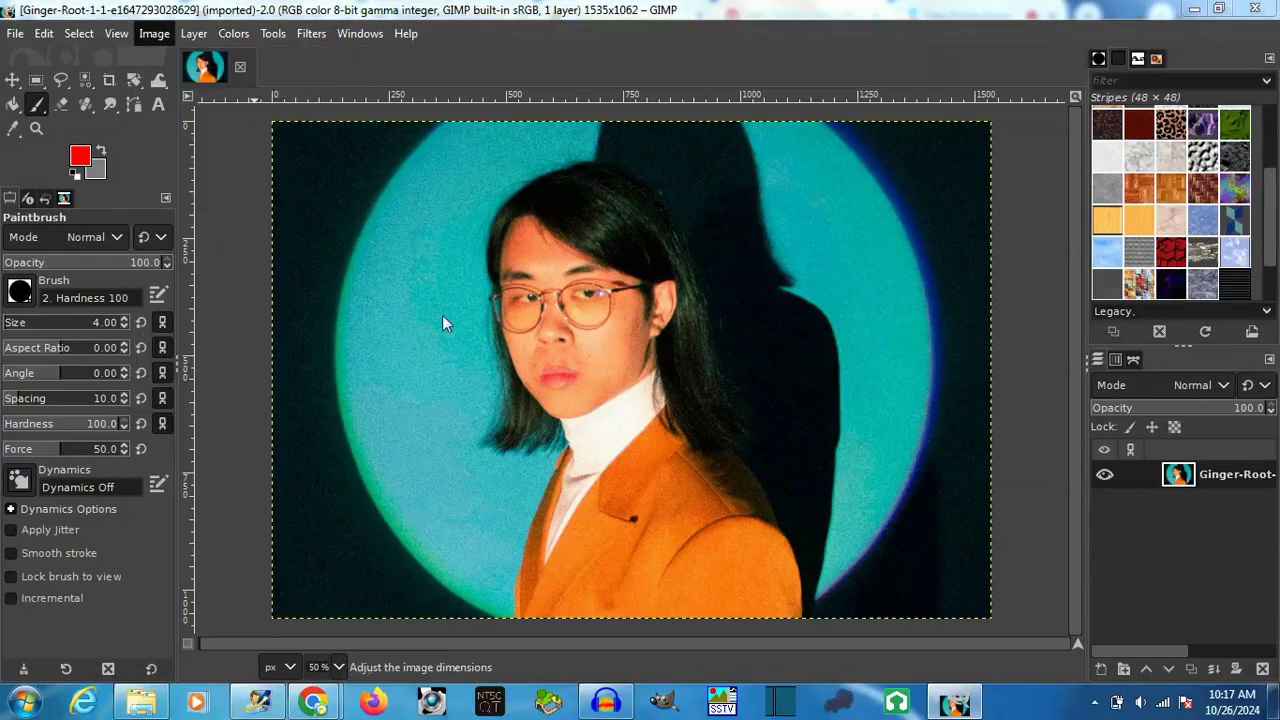
{"action": "left_click", "coordinate": [806, 567]}
{"action": "left_click", "coordinate": [22, 703]}
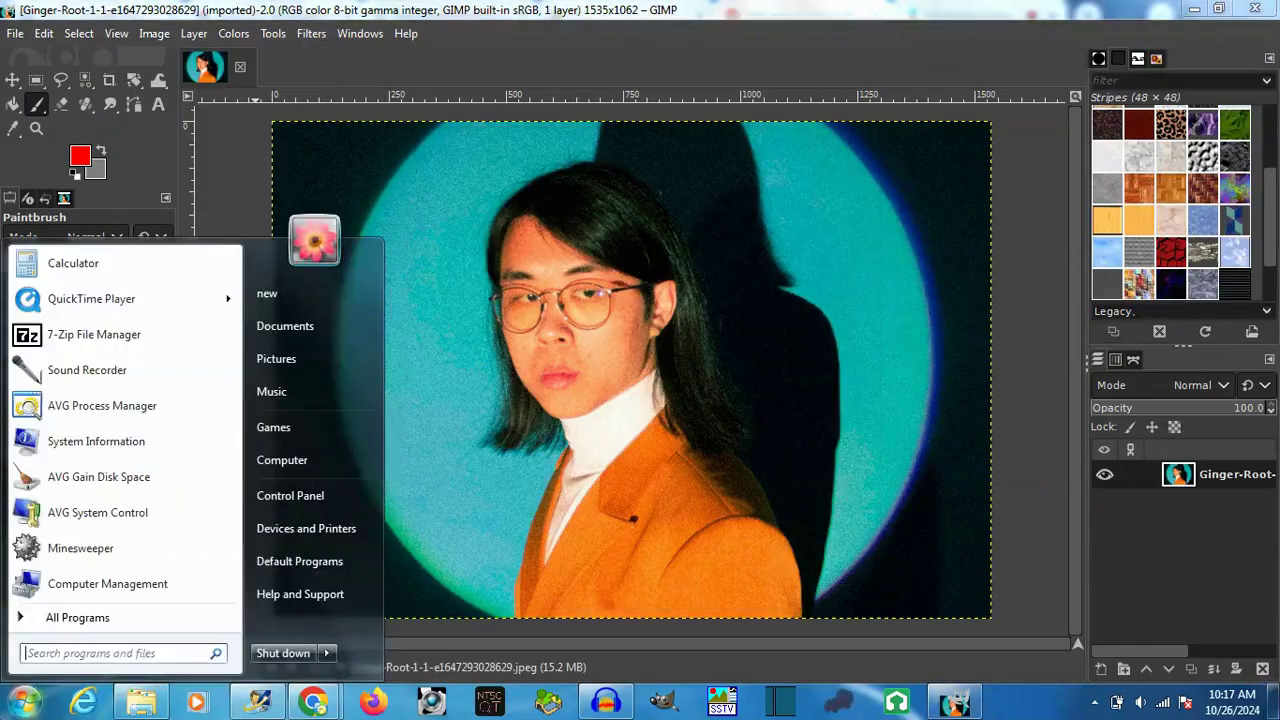
{"action": "left_click", "coordinate": [60, 263]}
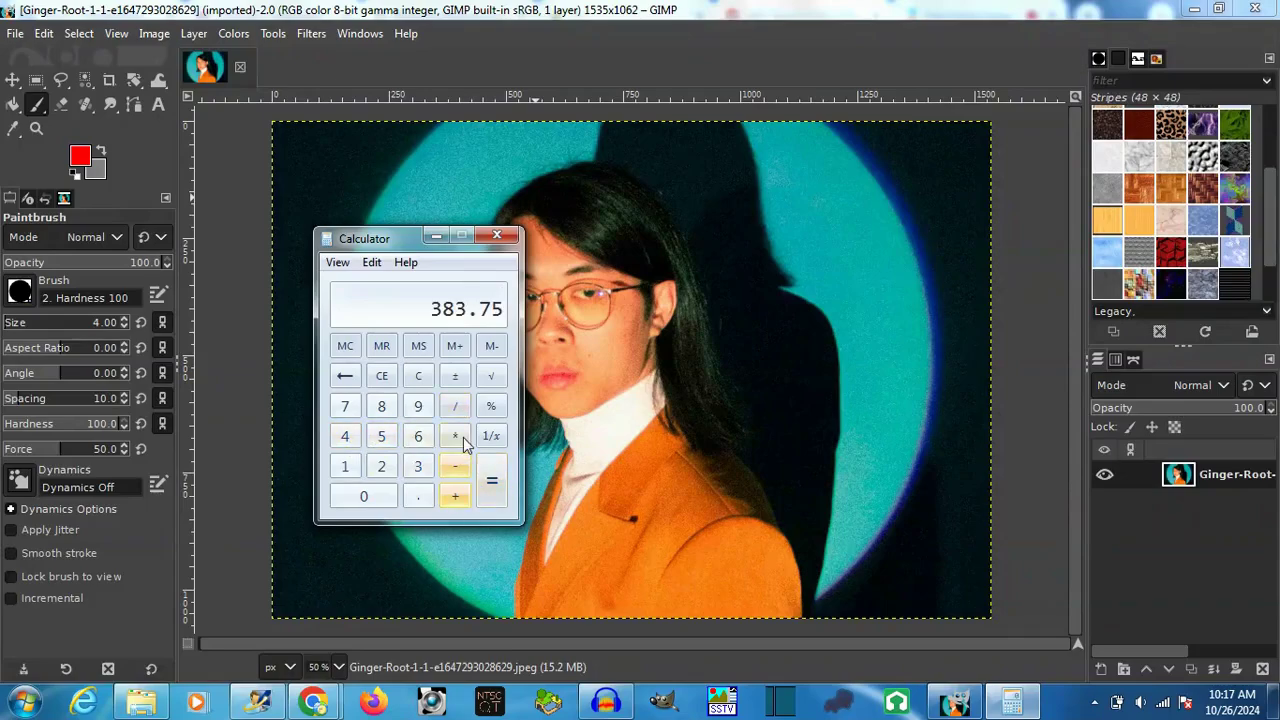
{"action": "left_click", "coordinate": [497, 237]}
Step: Resize the canvas to 1535x1151, centred, filling added space with the background colour
{"action": "left_click", "coordinate": [154, 33]}
{"action": "left_click", "coordinate": [240, 207]}
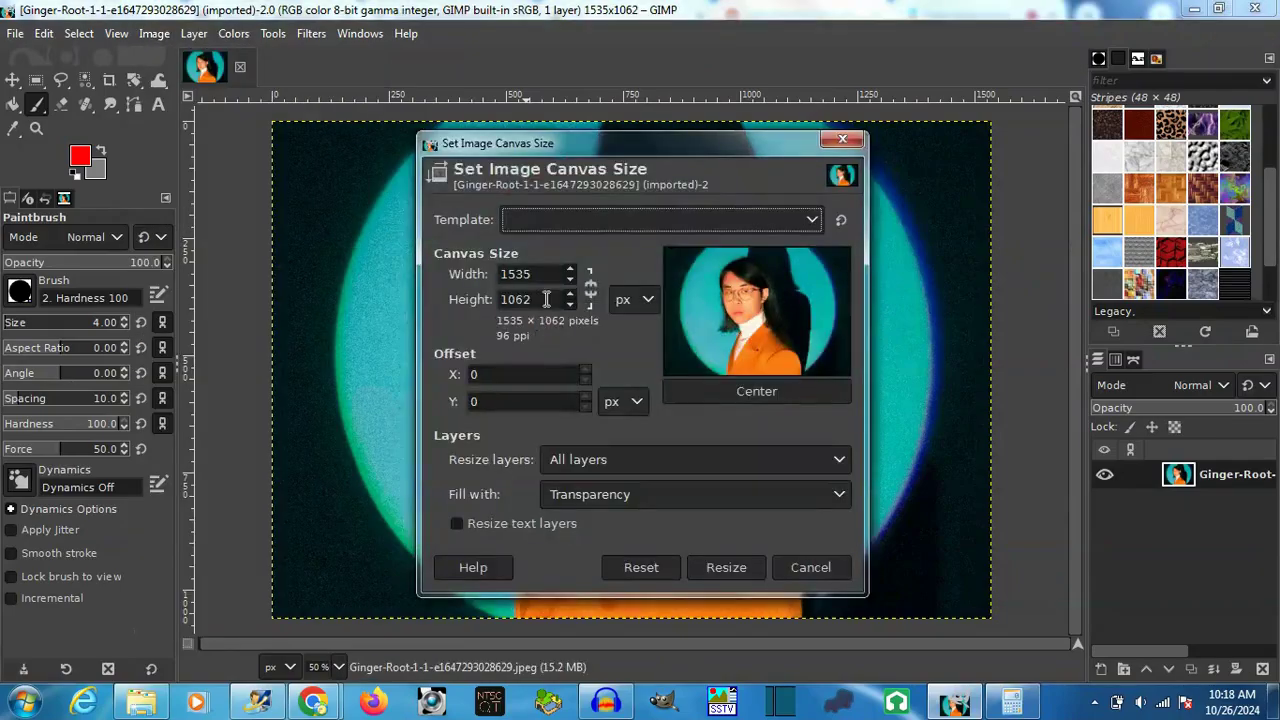
{"action": "double_click", "coordinate": [546, 299]}
{"action": "type", "text": "1151"}
{"action": "left_click", "coordinate": [757, 396]}
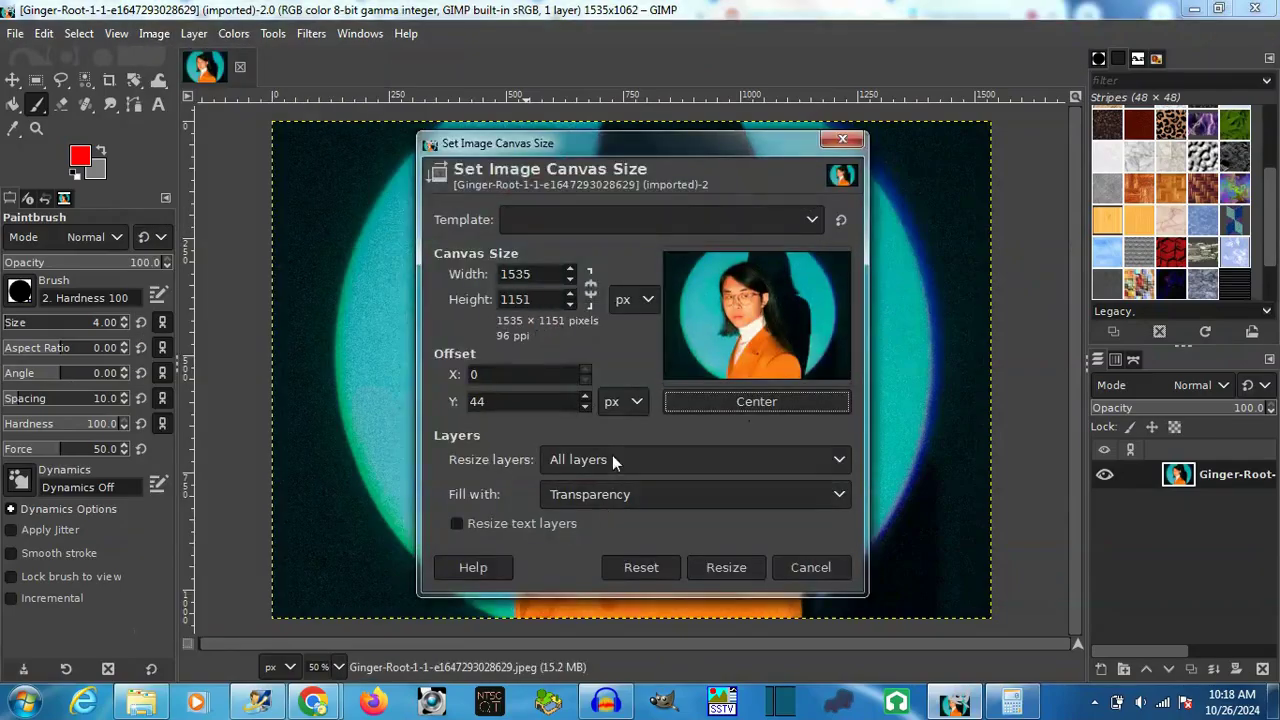
{"action": "left_click", "coordinate": [82, 155]}
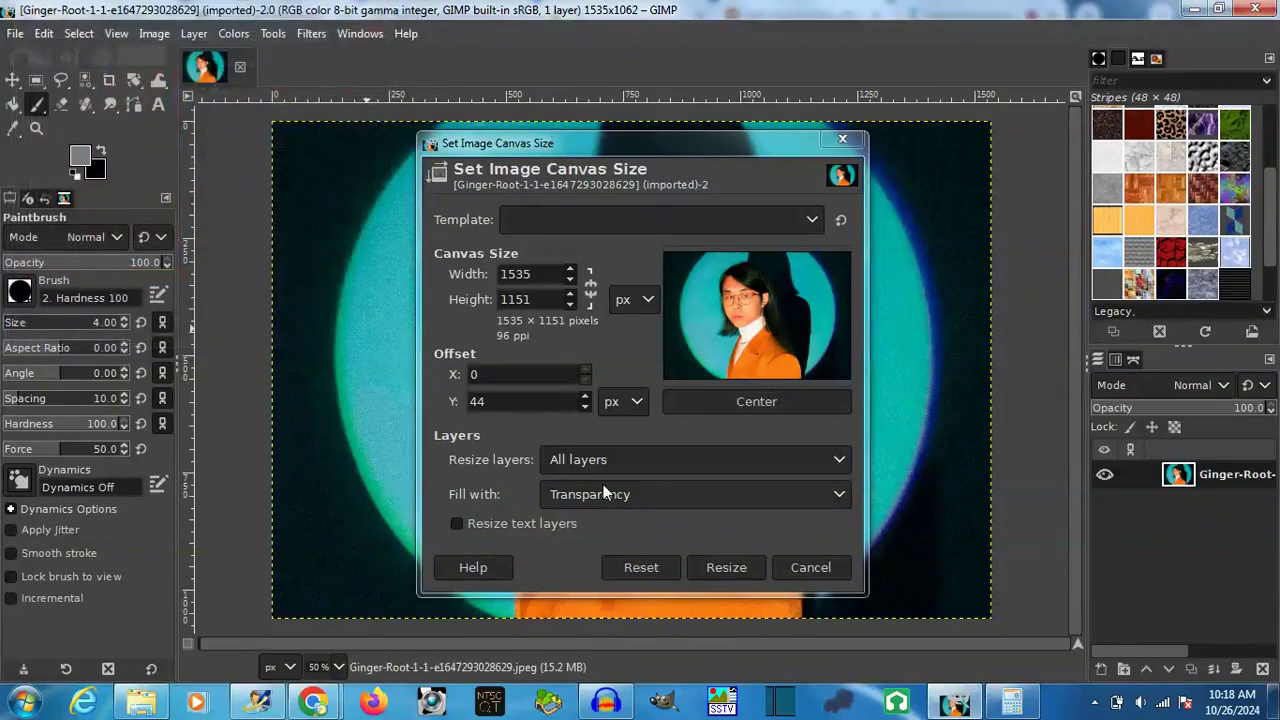
{"action": "left_click", "coordinate": [603, 494]}
{"action": "left_click", "coordinate": [600, 444]}
{"action": "left_click", "coordinate": [740, 568]}
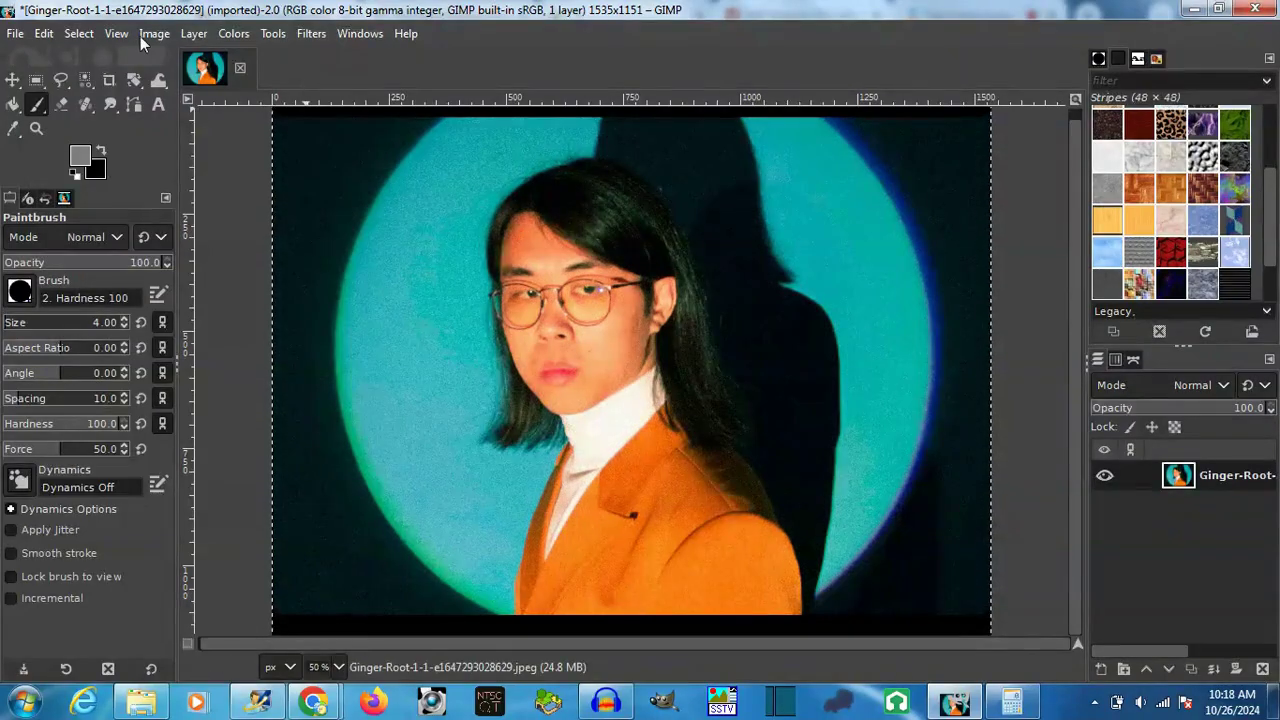
Step: Scale the portrait down to 1535x480 using Linear interpolation
{"action": "left_click", "coordinate": [154, 33]}
{"action": "left_click", "coordinate": [213, 300]}
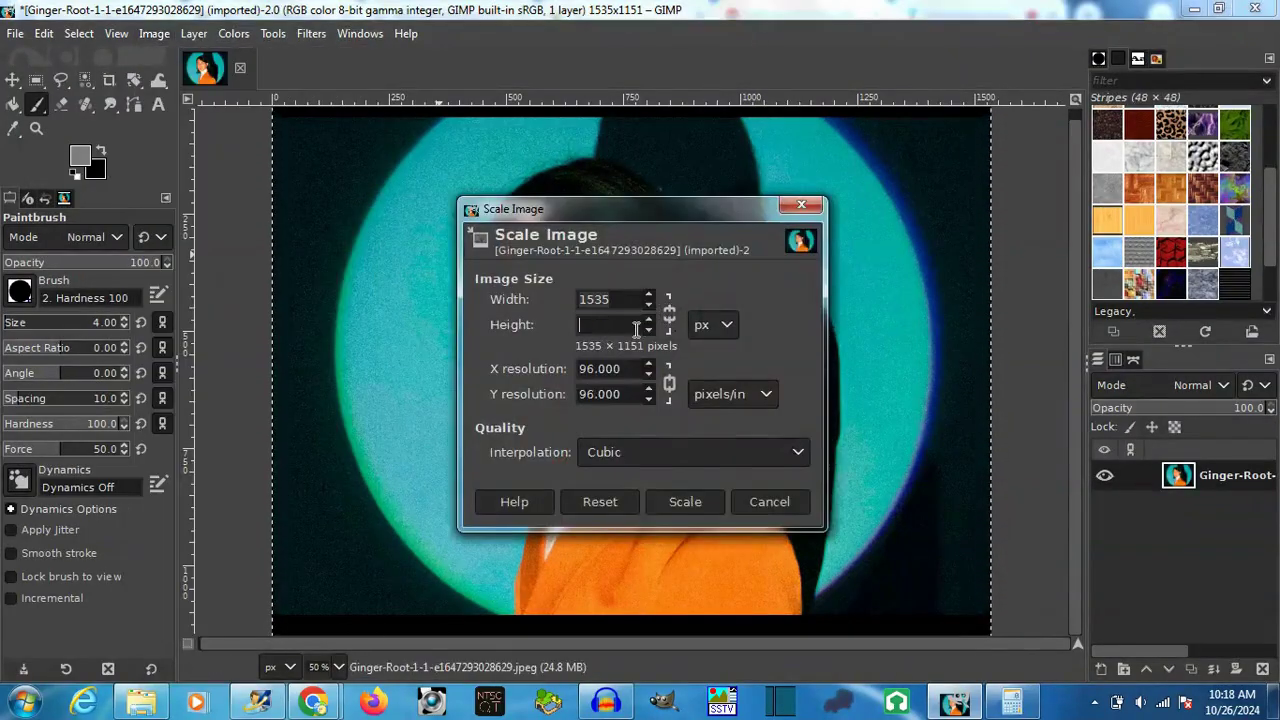
{"action": "type", "text": "480"}
{"action": "left_click", "coordinate": [640, 452]}
{"action": "left_click", "coordinate": [655, 478]}
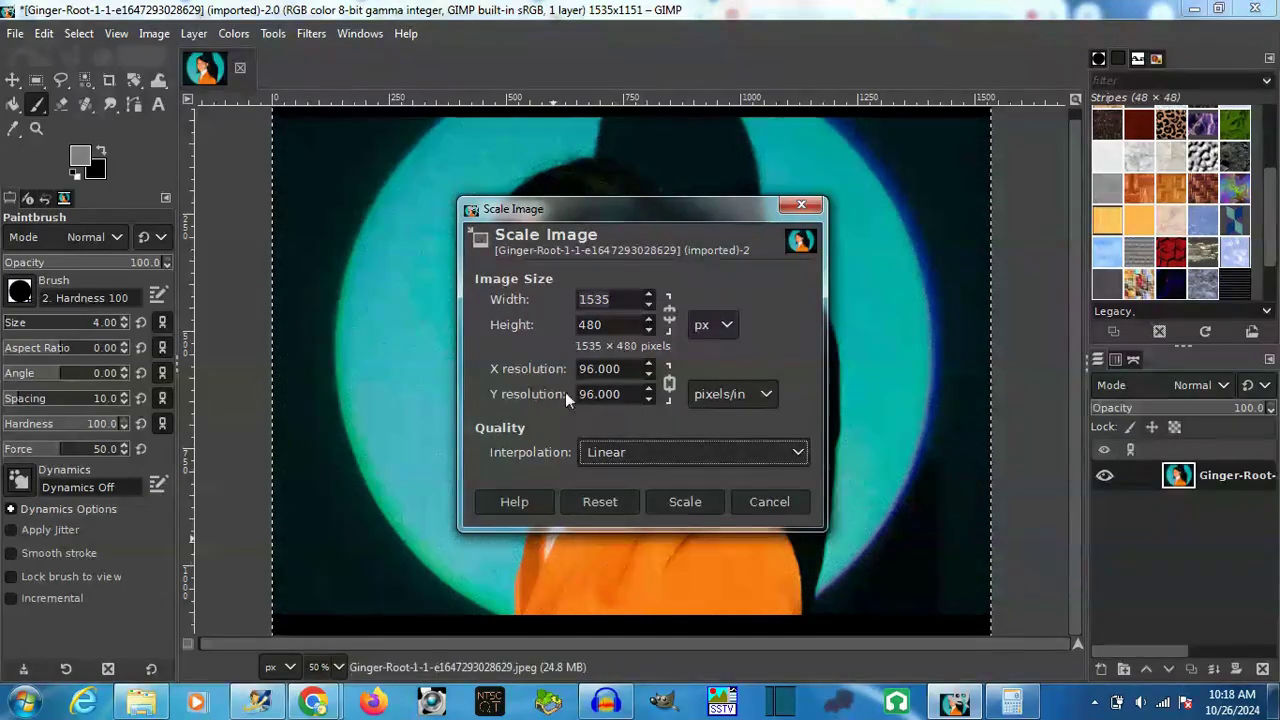
{"action": "left_click", "coordinate": [688, 501]}
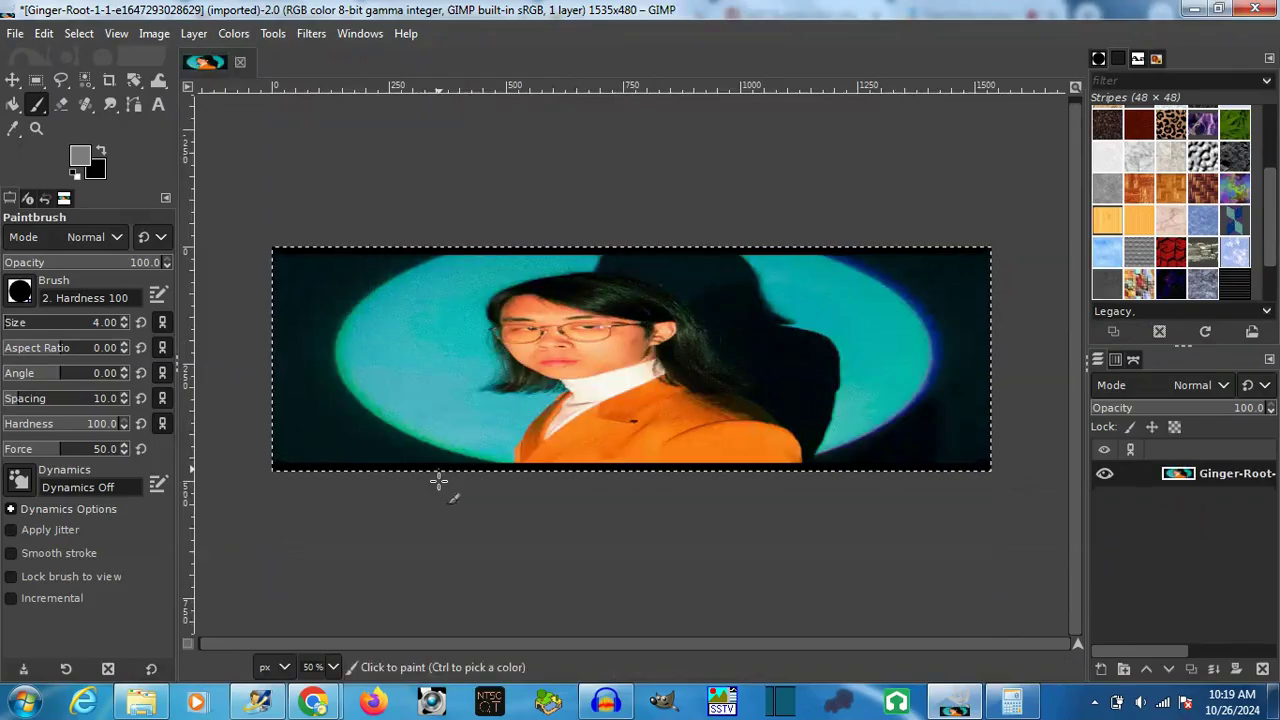
Step: View the portrait at 100% and duplicate it into a new Untitled image
{"action": "left_click", "coordinate": [333, 667]}
{"action": "left_click", "coordinate": [325, 572]}
{"action": "scroll", "coordinate": [842, 608], "scroll_direction": "right", "scroll_amount": 5}
{"action": "scroll", "coordinate": [842, 608], "scroll_direction": "left", "scroll_amount": 5}
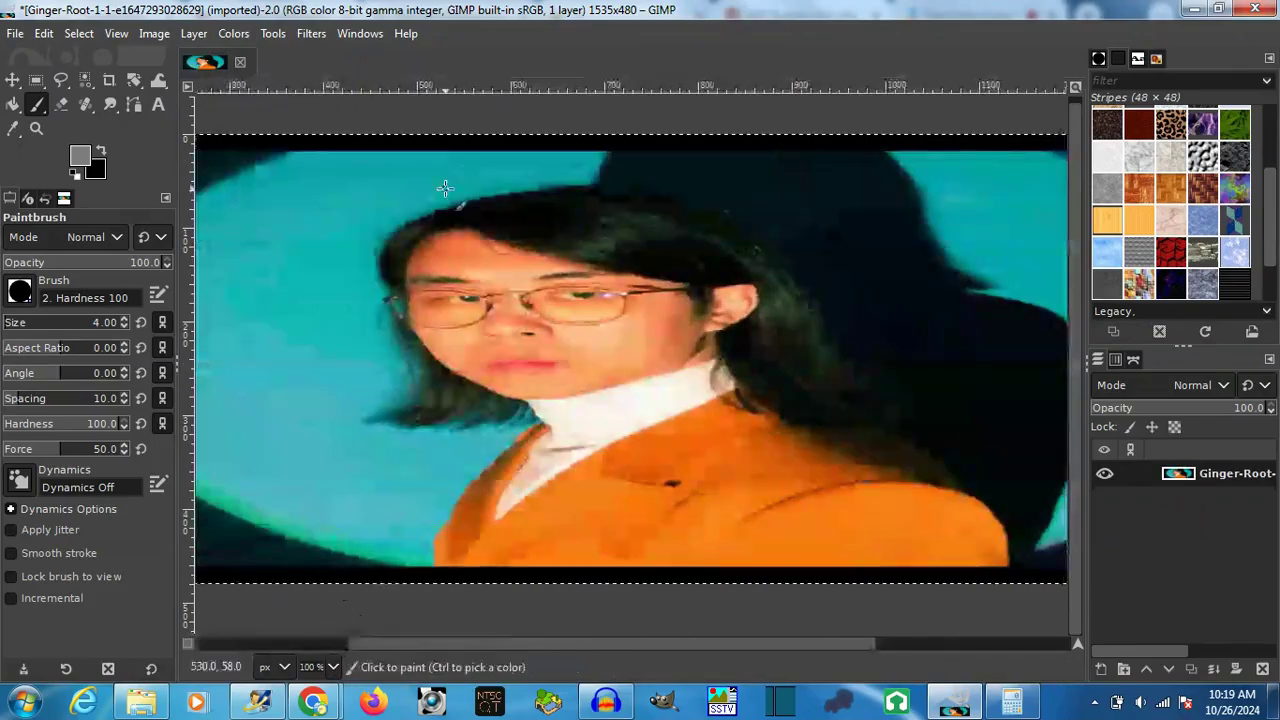
{"action": "left_click", "coordinate": [159, 35]}
{"action": "left_click", "coordinate": [154, 33]}
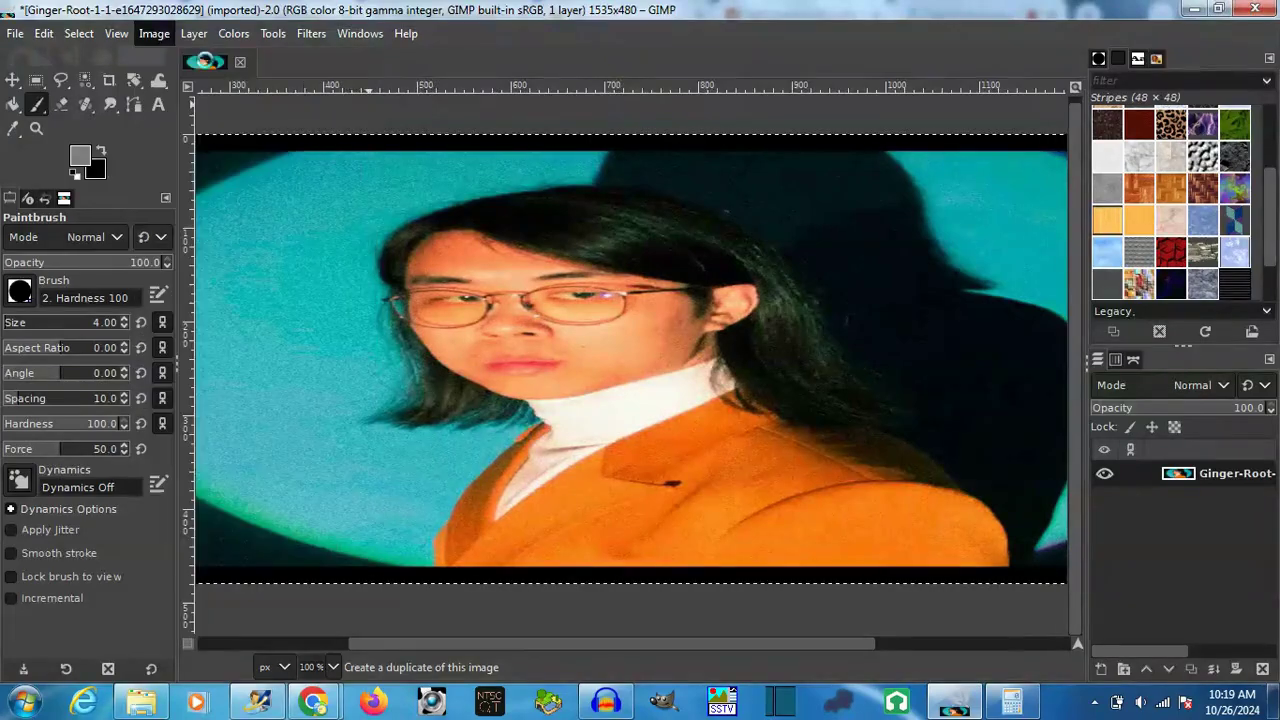
{"action": "left_click", "coordinate": [13, 104]}
Step: Fill the whole original portrait with the Stripes Fine pattern
{"action": "left_click", "coordinate": [62, 335]}
{"action": "left_click", "coordinate": [53, 362]}
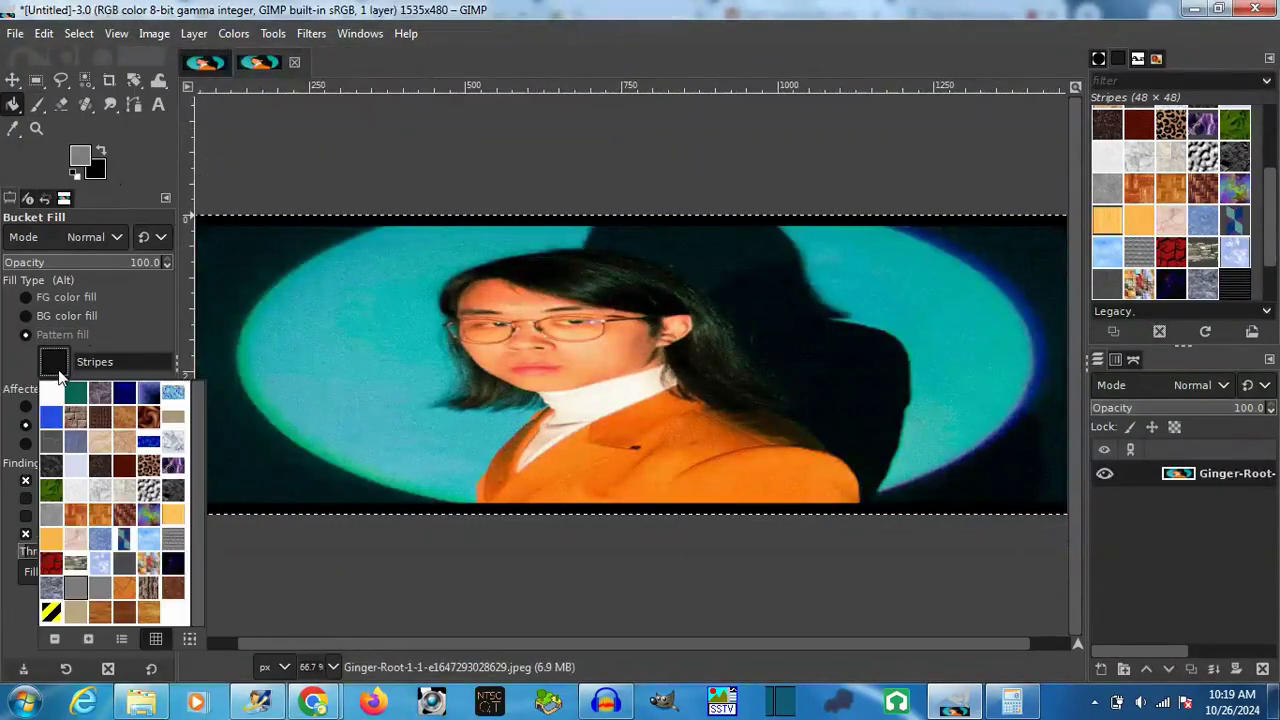
{"action": "scroll", "coordinate": [1106, 256], "scroll_direction": "down", "scroll_amount": 2}
{"action": "left_click", "coordinate": [1106, 256]}
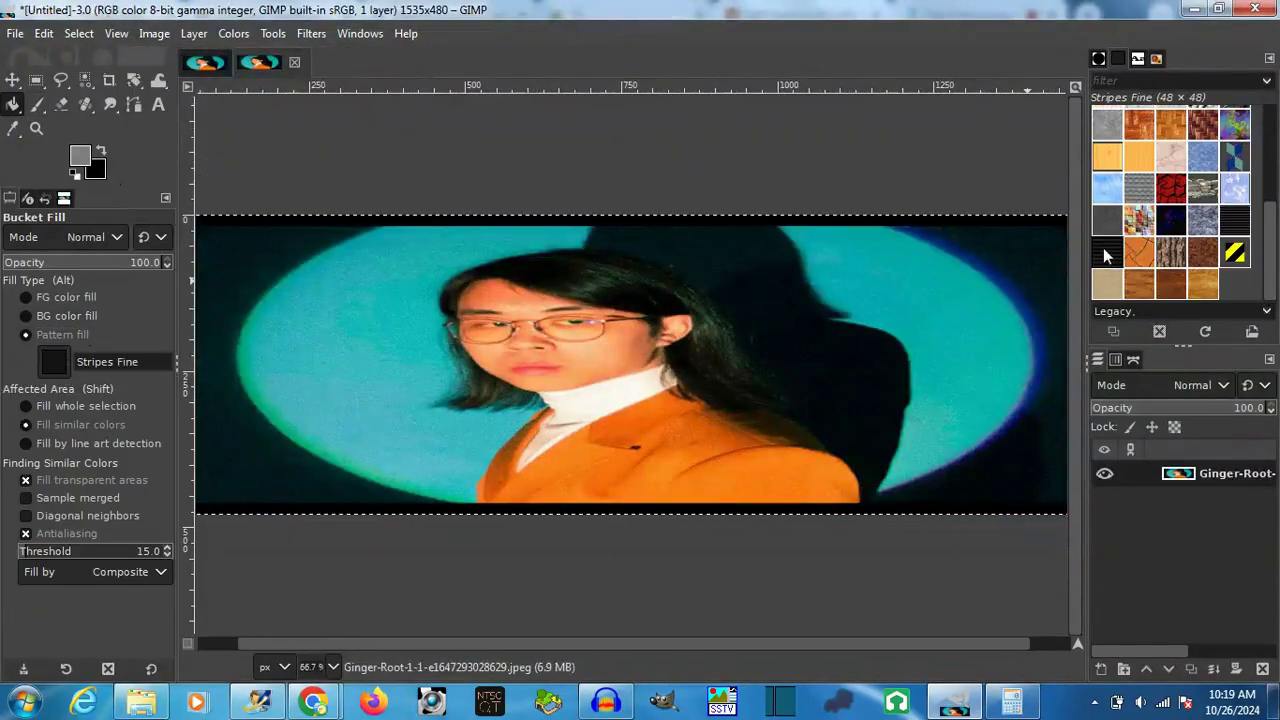
{"action": "left_click", "coordinate": [205, 63]}
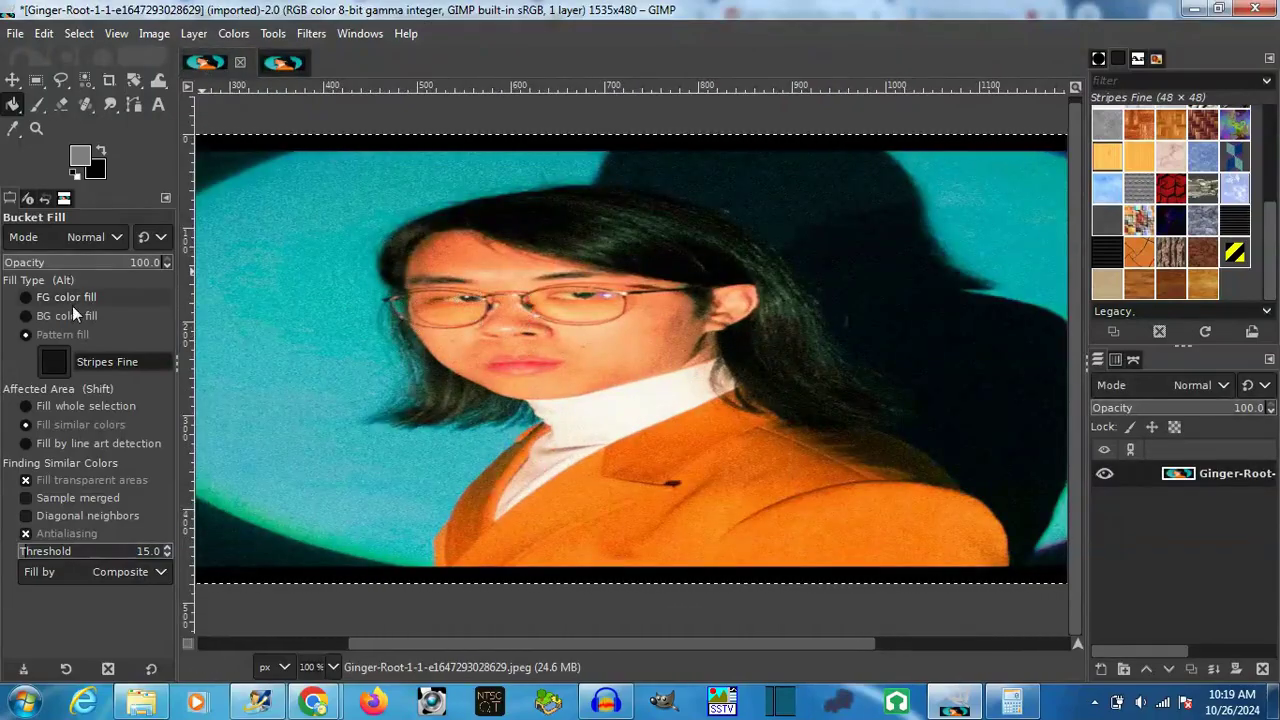
{"action": "left_click", "coordinate": [68, 405]}
{"action": "left_click", "coordinate": [557, 337]}
Step: Flip the duplicate's layer and apply the Value Propagate distortion filter
{"action": "left_click", "coordinate": [282, 63]}
{"action": "left_click", "coordinate": [194, 33]}
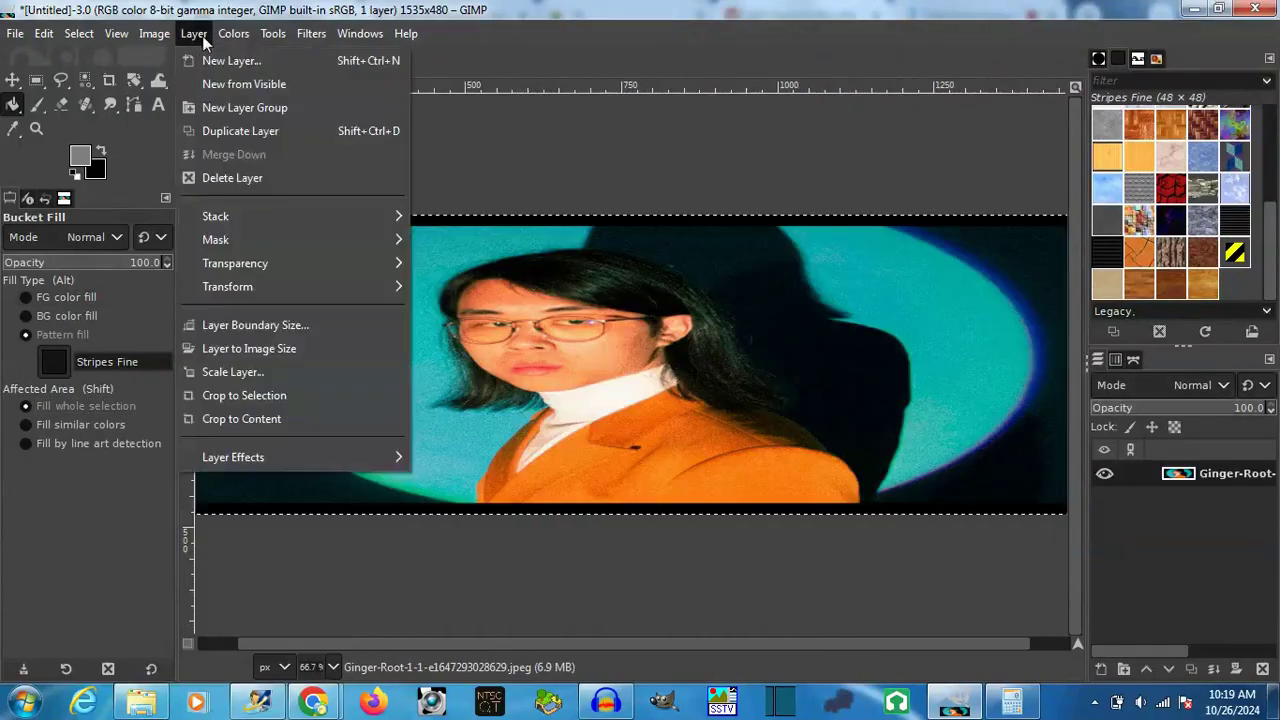
{"action": "left_click", "coordinate": [459, 289]}
{"action": "left_click", "coordinate": [311, 33]}
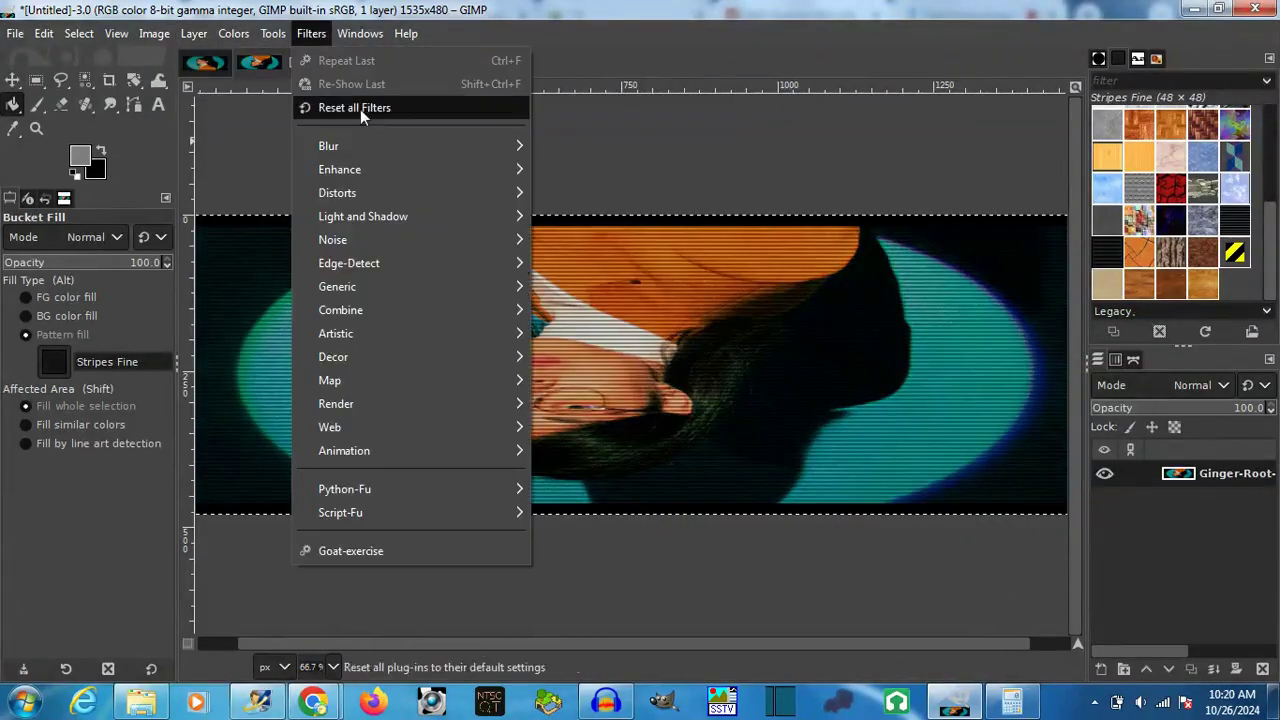
{"action": "left_click", "coordinate": [600, 451]}
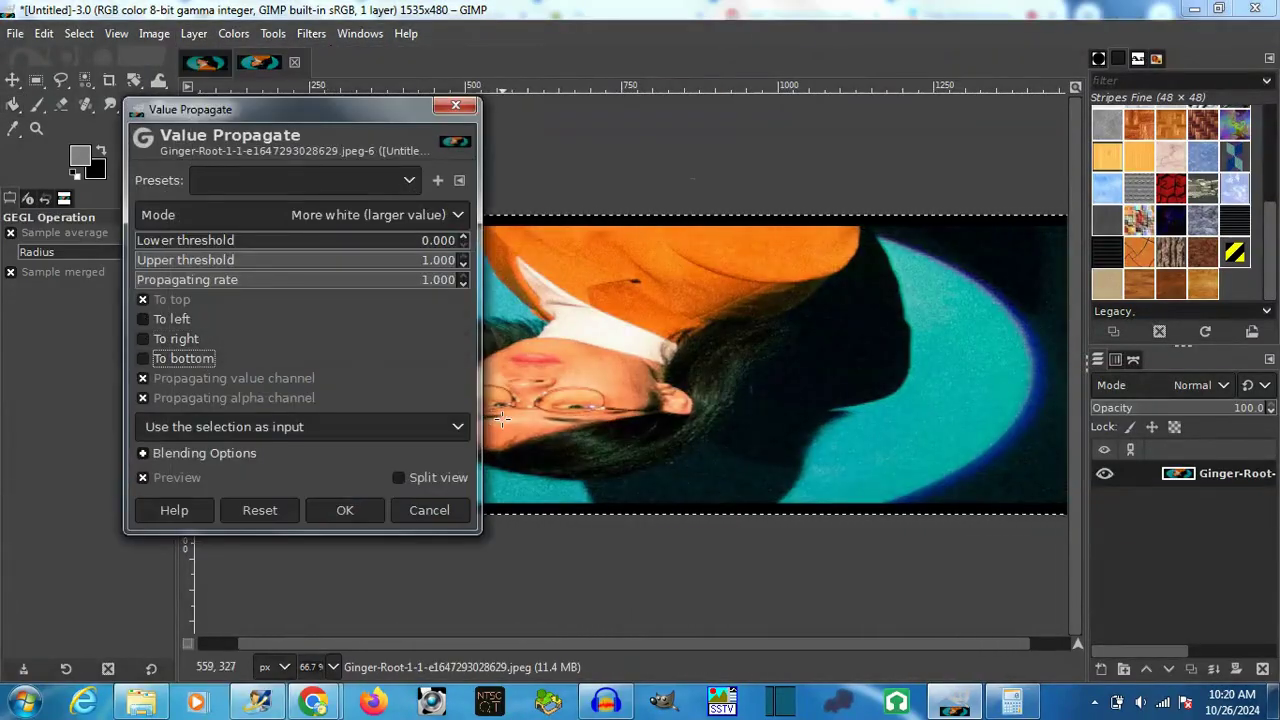
{"action": "left_click", "coordinate": [343, 509]}
{"action": "left_click", "coordinate": [205, 62]}
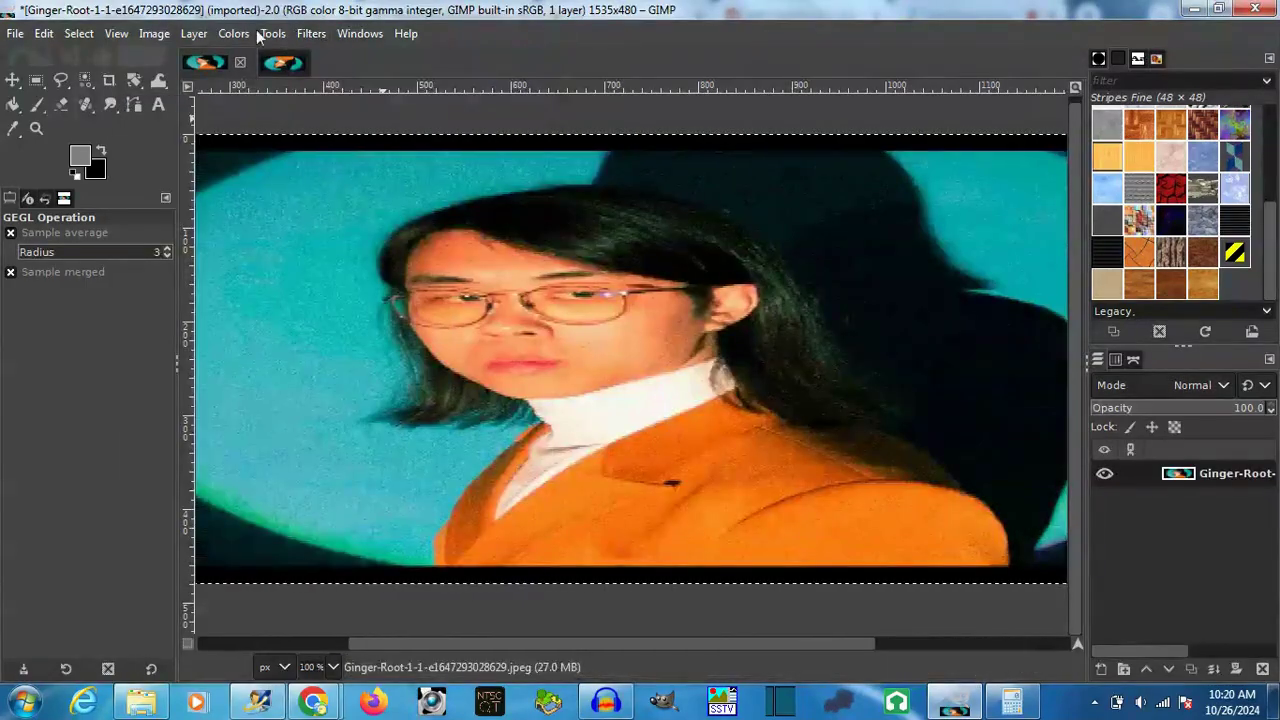
Step: Scale both the original portrait and the Untitled duplicate to 240 pixels high
{"action": "left_click", "coordinate": [154, 33]}
{"action": "left_click", "coordinate": [191, 302]}
{"action": "key", "text": "Tab"}
{"action": "type", "text": "240"}
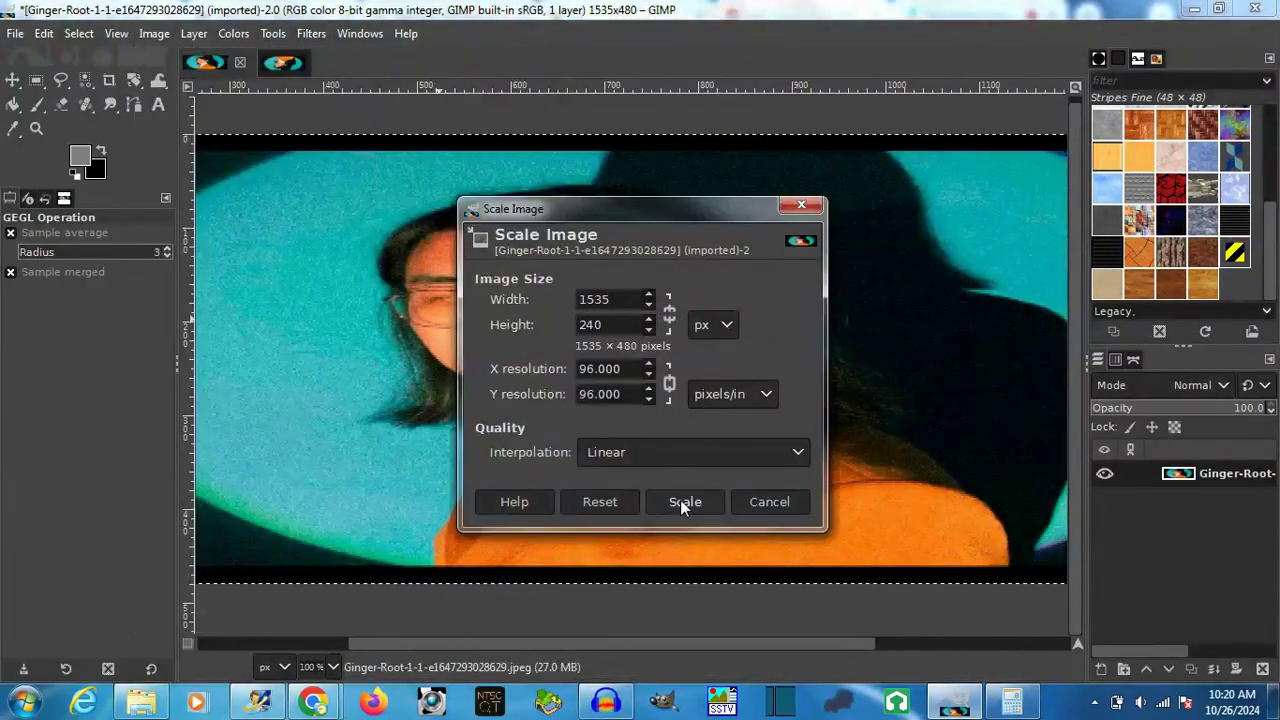
{"action": "left_click", "coordinate": [680, 501]}
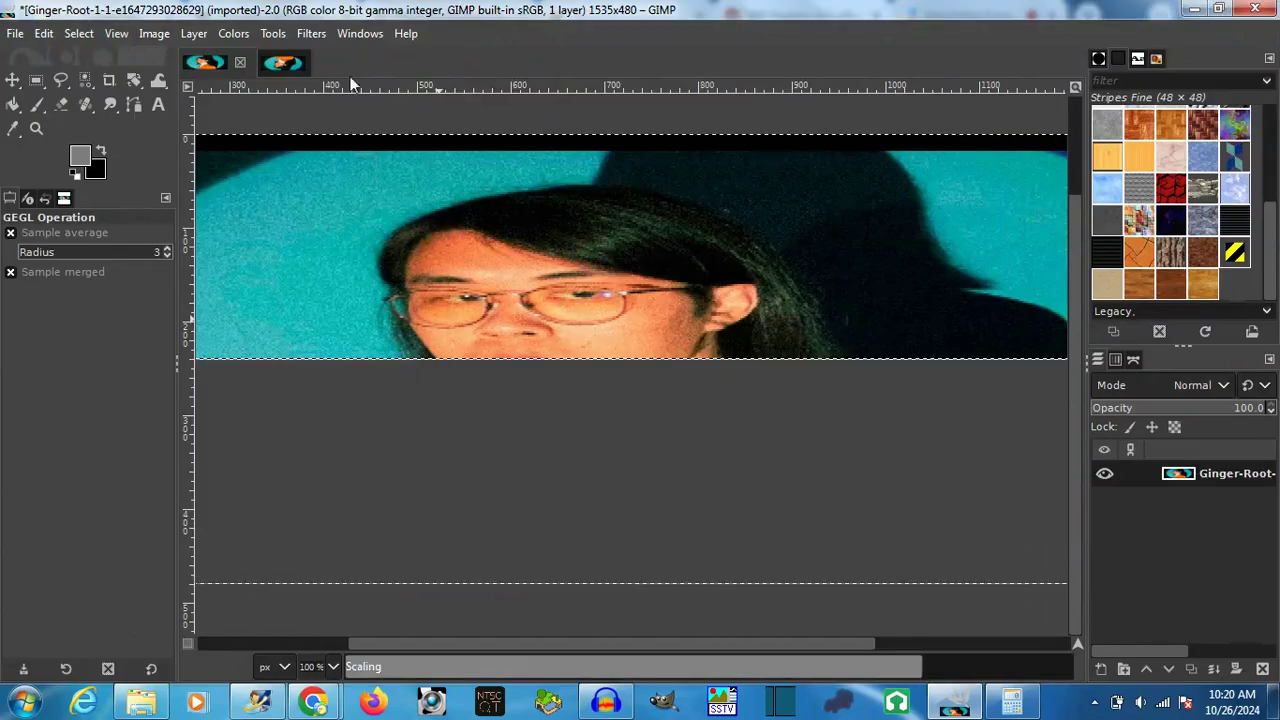
{"action": "left_click", "coordinate": [282, 63]}
{"action": "left_click", "coordinate": [154, 33]}
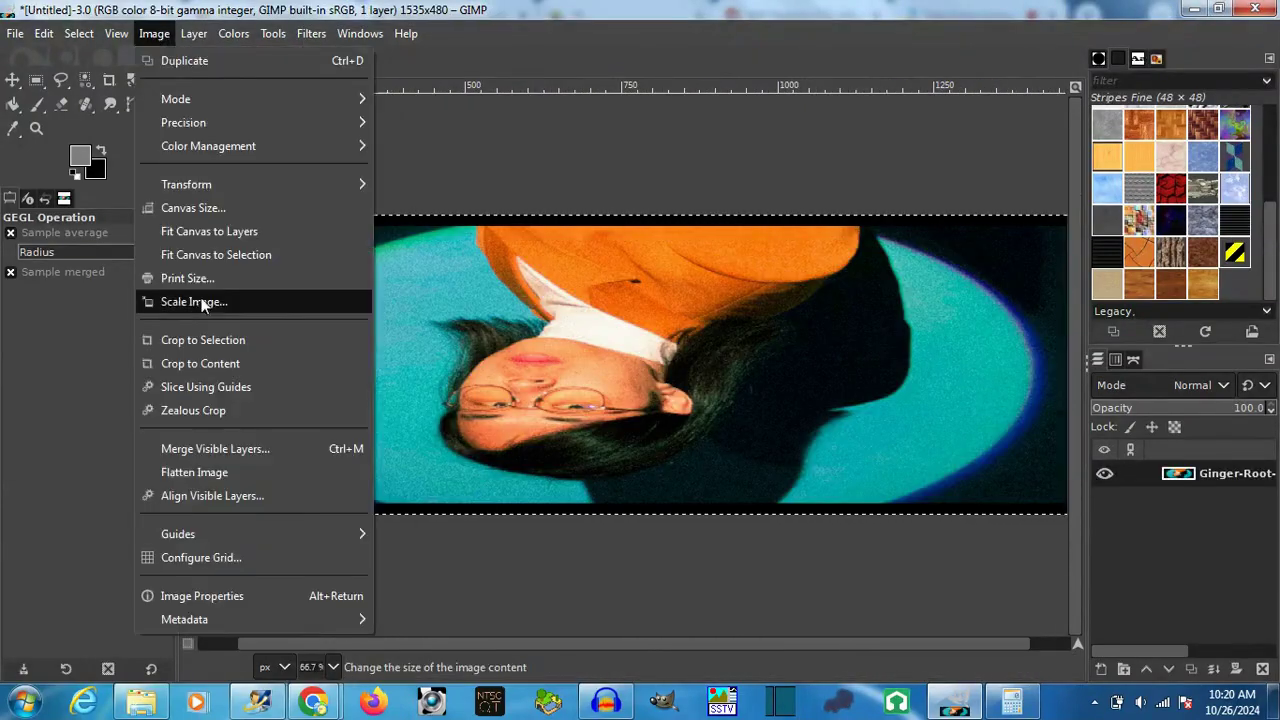
{"action": "left_click", "coordinate": [200, 301]}
{"action": "key", "text": "Tab"}
{"action": "type", "text": "240"}
{"action": "left_click", "coordinate": [685, 502]}
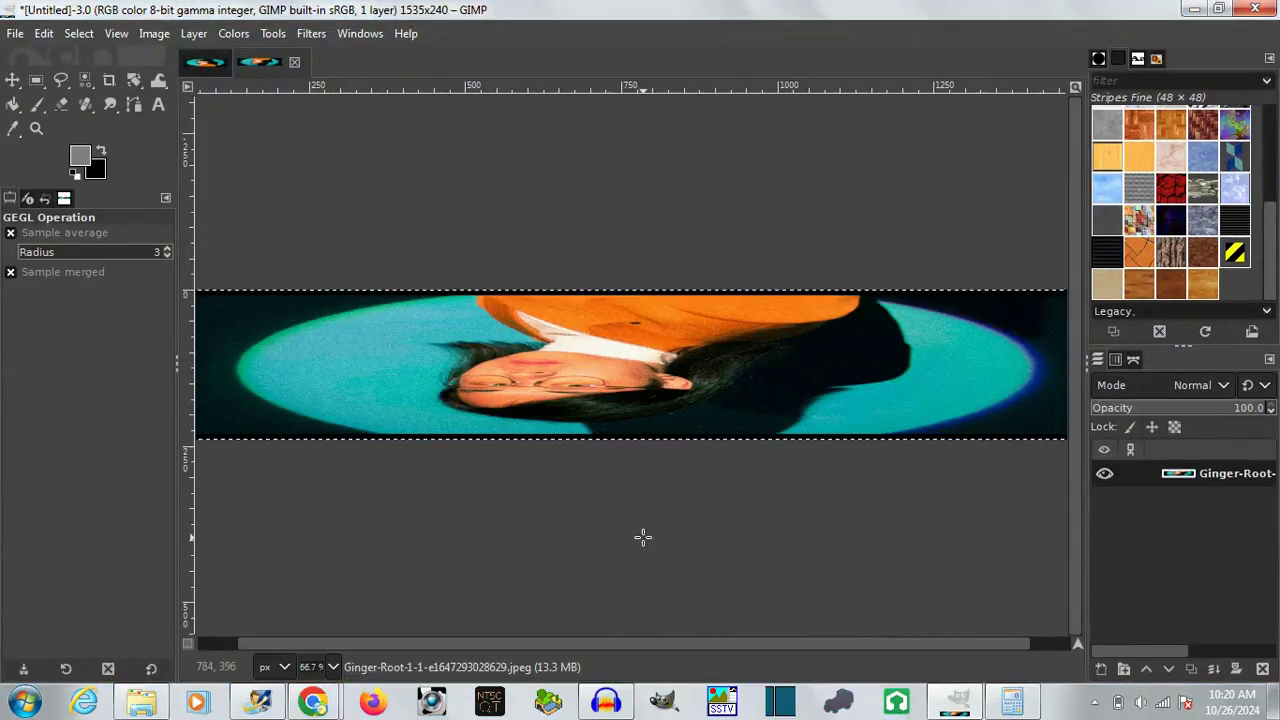
Step: Flip the Untitled strip vertically so the face is upright, viewed at 100%
{"action": "left_click", "coordinate": [194, 33]}
{"action": "left_click", "coordinate": [485, 320]}
{"action": "key", "text": "1"}
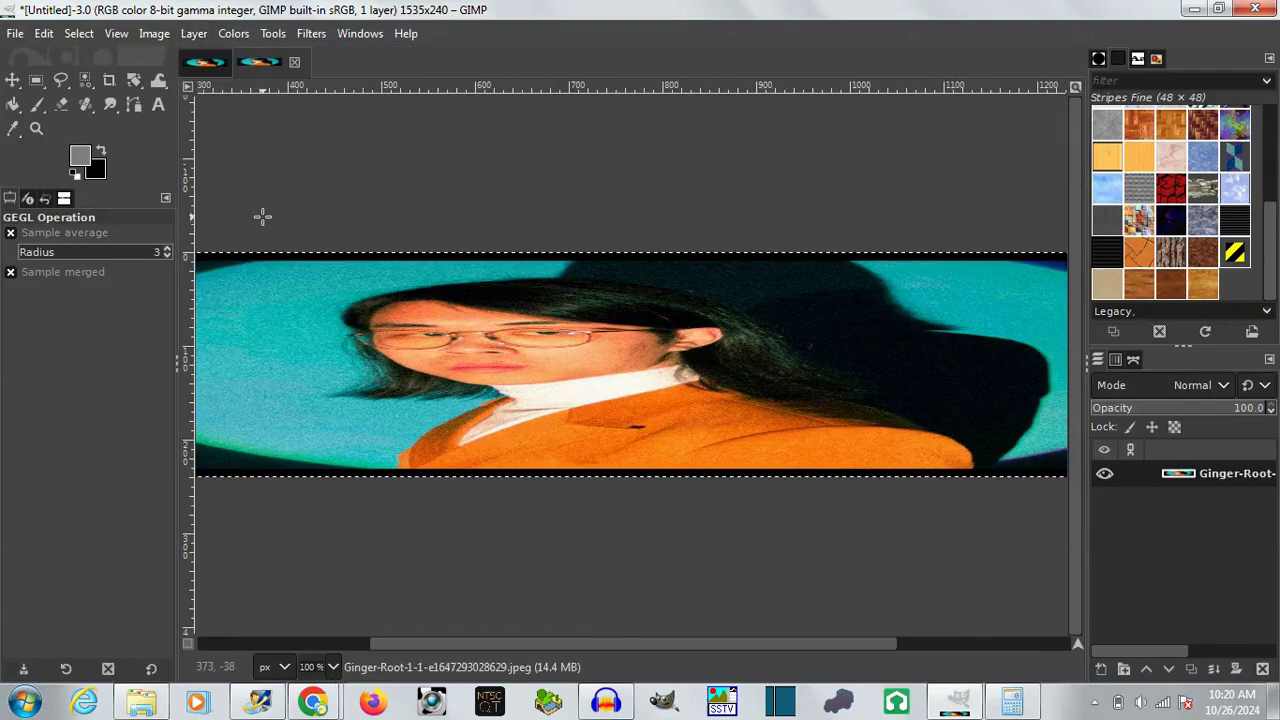
{"action": "left_click", "coordinate": [205, 63]}
Step: Compare the two portrait strips pixel by pixel at 800%, then return to 100%
{"action": "left_click", "coordinate": [333, 667]}
{"action": "left_click", "coordinate": [330, 650]}
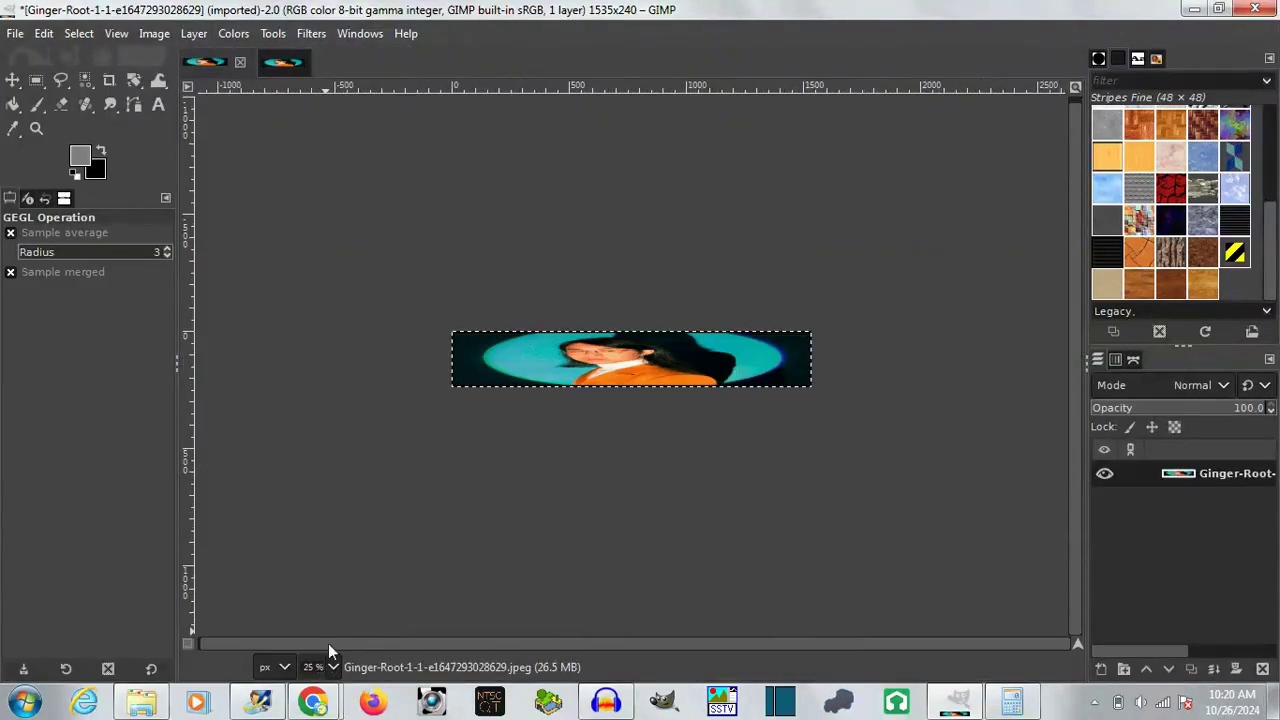
{"action": "left_click", "coordinate": [327, 569]}
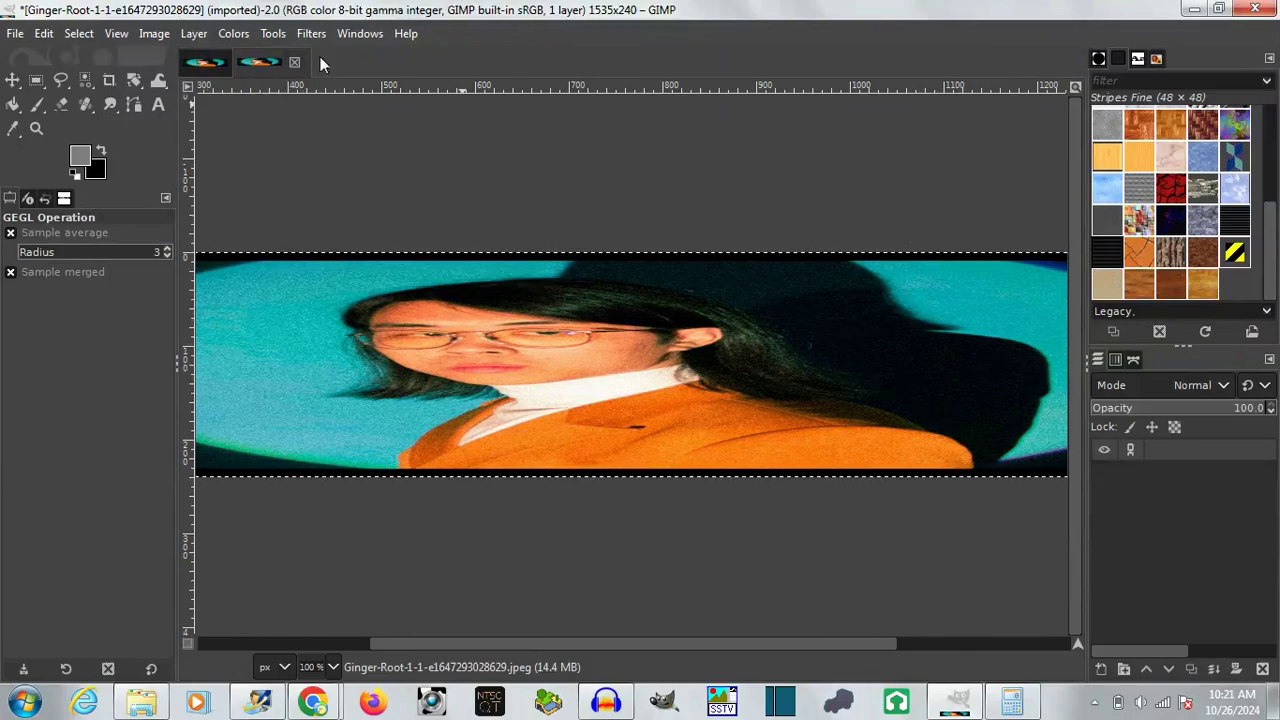
{"action": "left_click", "coordinate": [282, 62]}
{"action": "left_click", "coordinate": [205, 62]}
{"action": "left_click", "coordinate": [282, 62]}
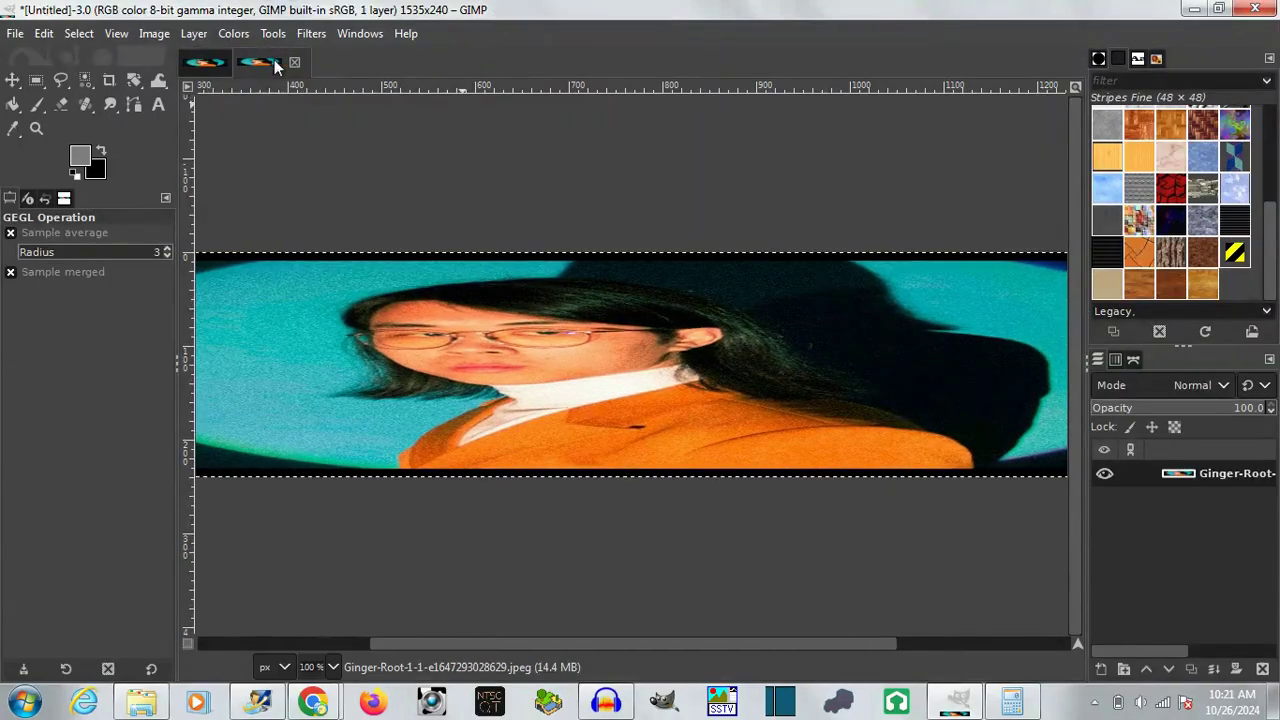
{"action": "left_click", "coordinate": [333, 667]}
{"action": "left_click", "coordinate": [324, 476]}
{"action": "left_click", "coordinate": [205, 62]}
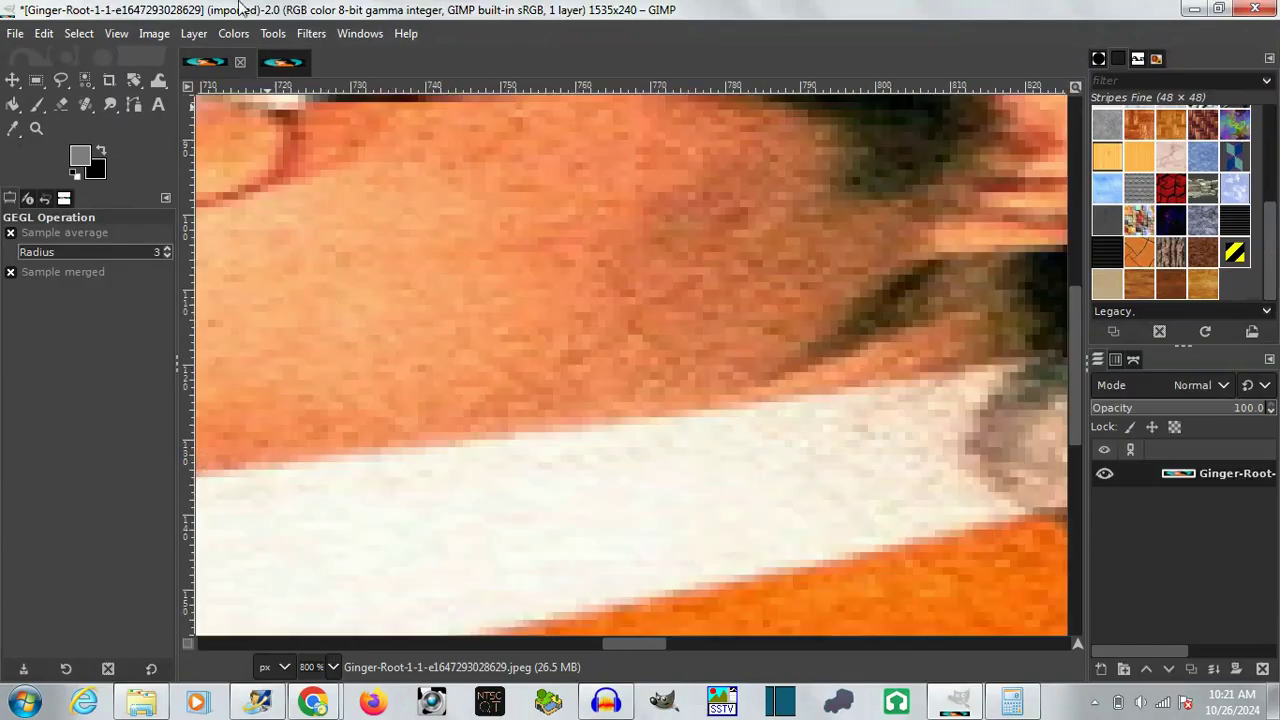
{"action": "left_click", "coordinate": [282, 62]}
{"action": "left_click", "coordinate": [205, 62]}
{"action": "left_click", "coordinate": [282, 62]}
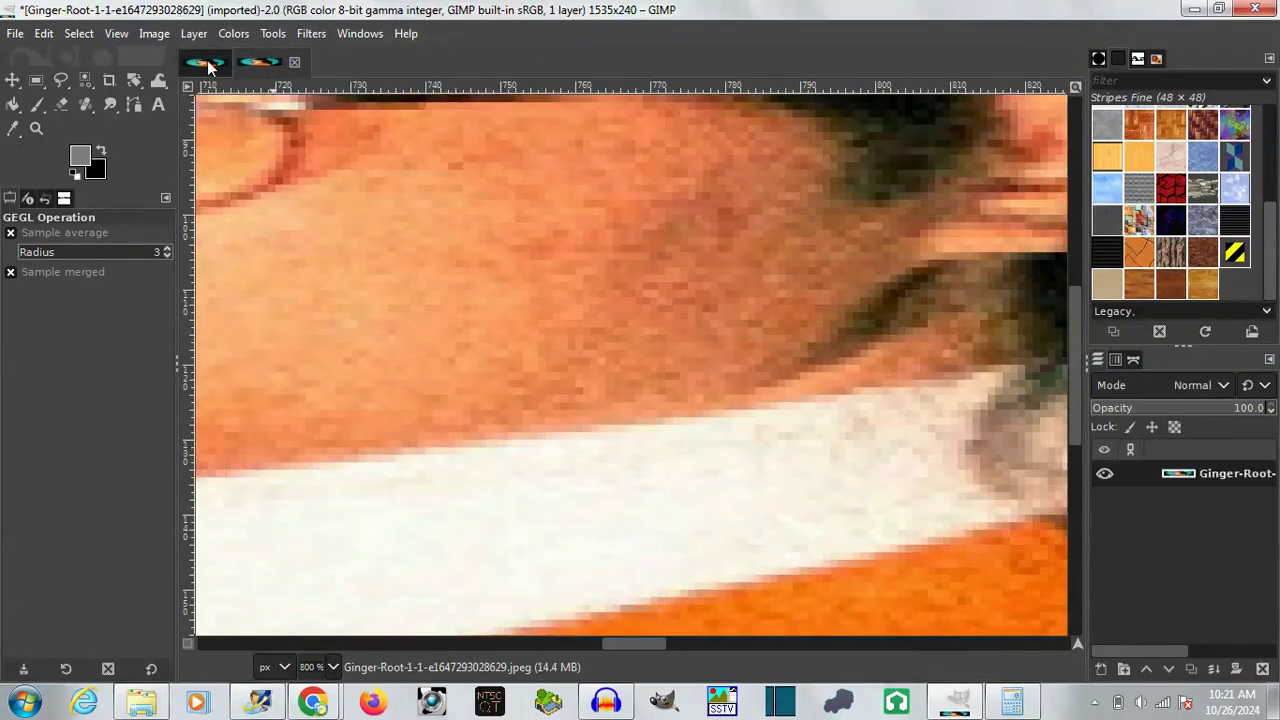
{"action": "left_click", "coordinate": [205, 62]}
{"action": "left_click", "coordinate": [333, 667]}
{"action": "left_click", "coordinate": [324, 570]}
Step: Open the ntsctiming.xcf timing template from the Documents folder
{"action": "left_click", "coordinate": [15, 33]}
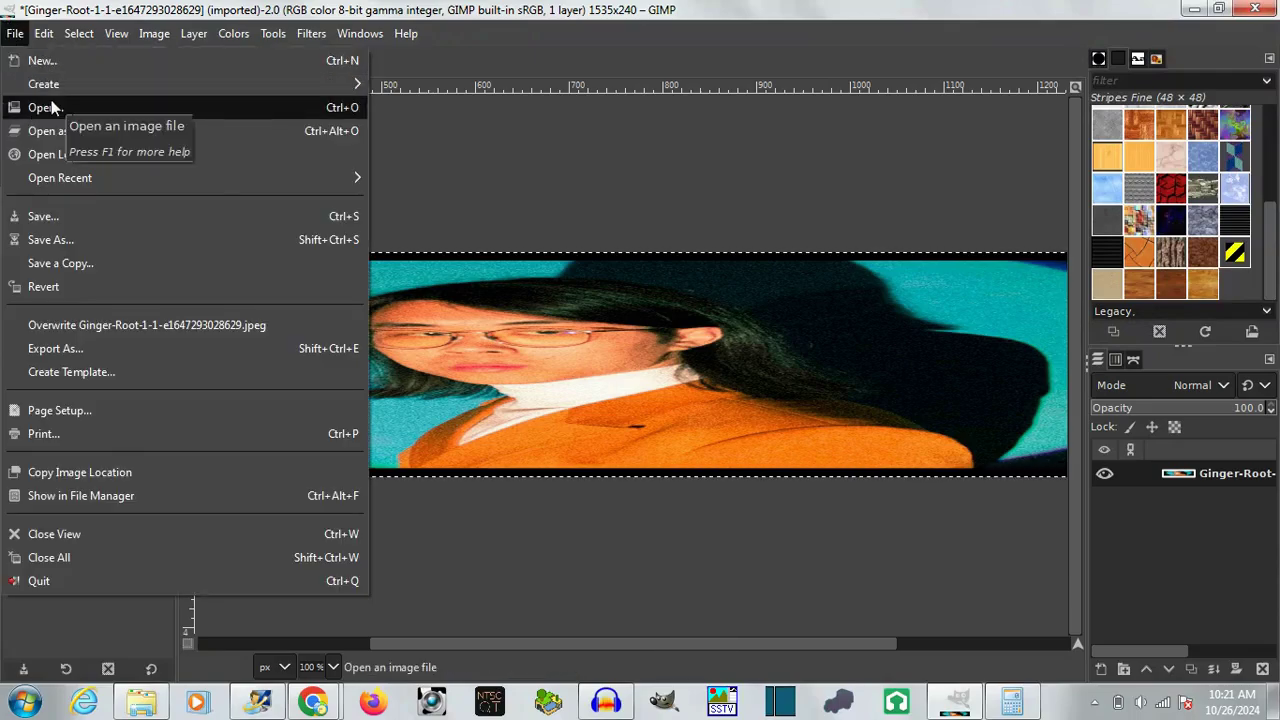
{"action": "left_click", "coordinate": [51, 106]}
{"action": "left_click", "coordinate": [75, 283]}
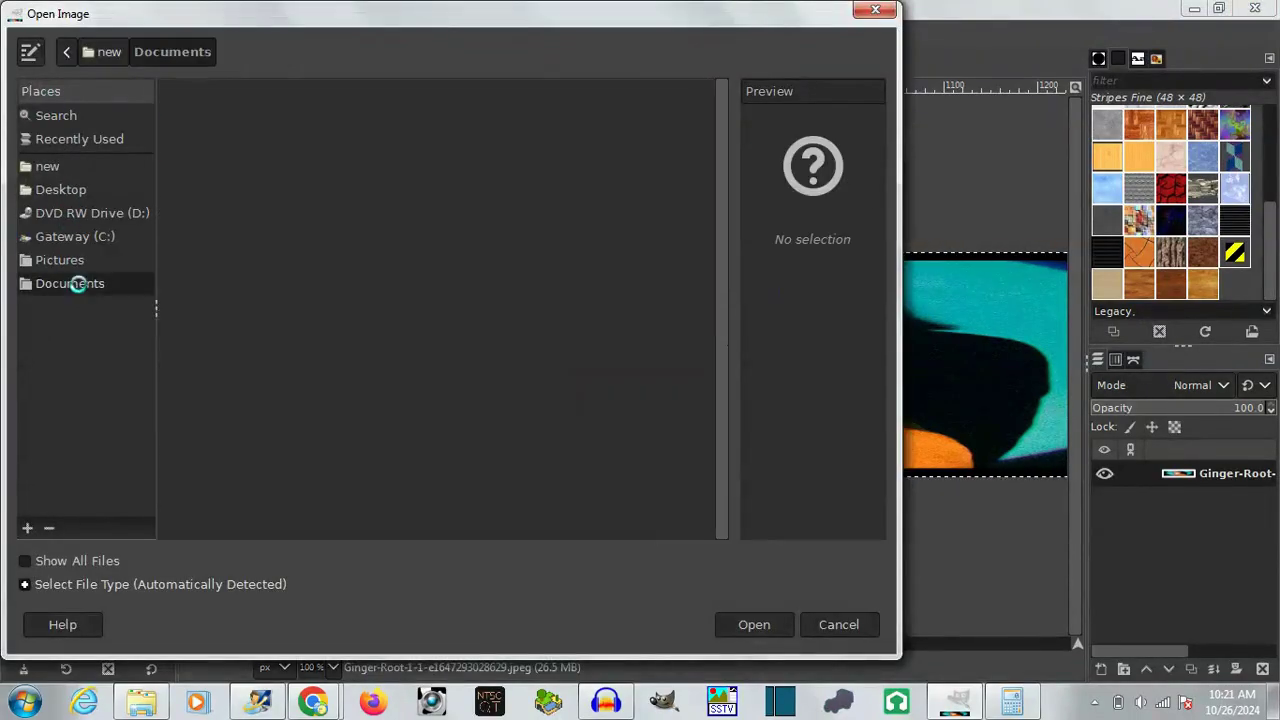
{"action": "left_click_drag", "start_coordinate": [725, 123], "coordinate": [713, 277]}
{"action": "left_click", "coordinate": [343, 323]}
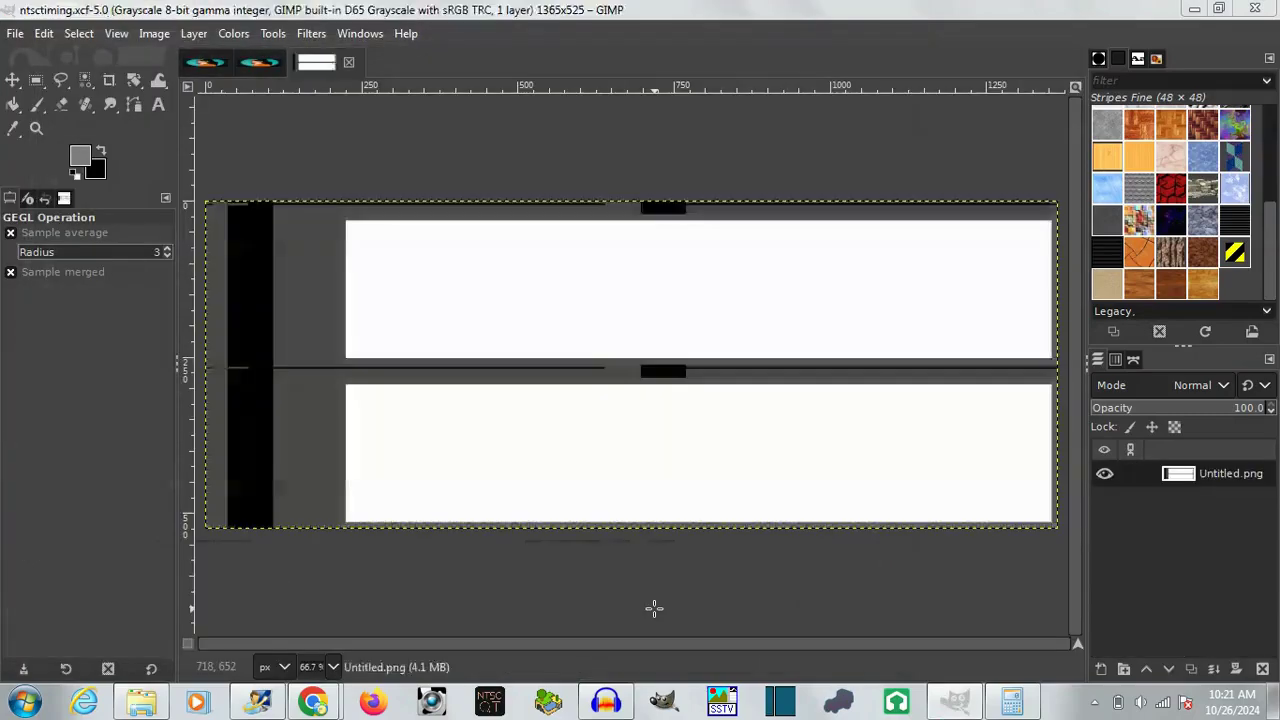
Step: Copy the Untitled portrait strip into the template, then undo the grayscale paste
{"action": "left_click", "coordinate": [207, 62]}
{"action": "left_click", "coordinate": [281, 63]}
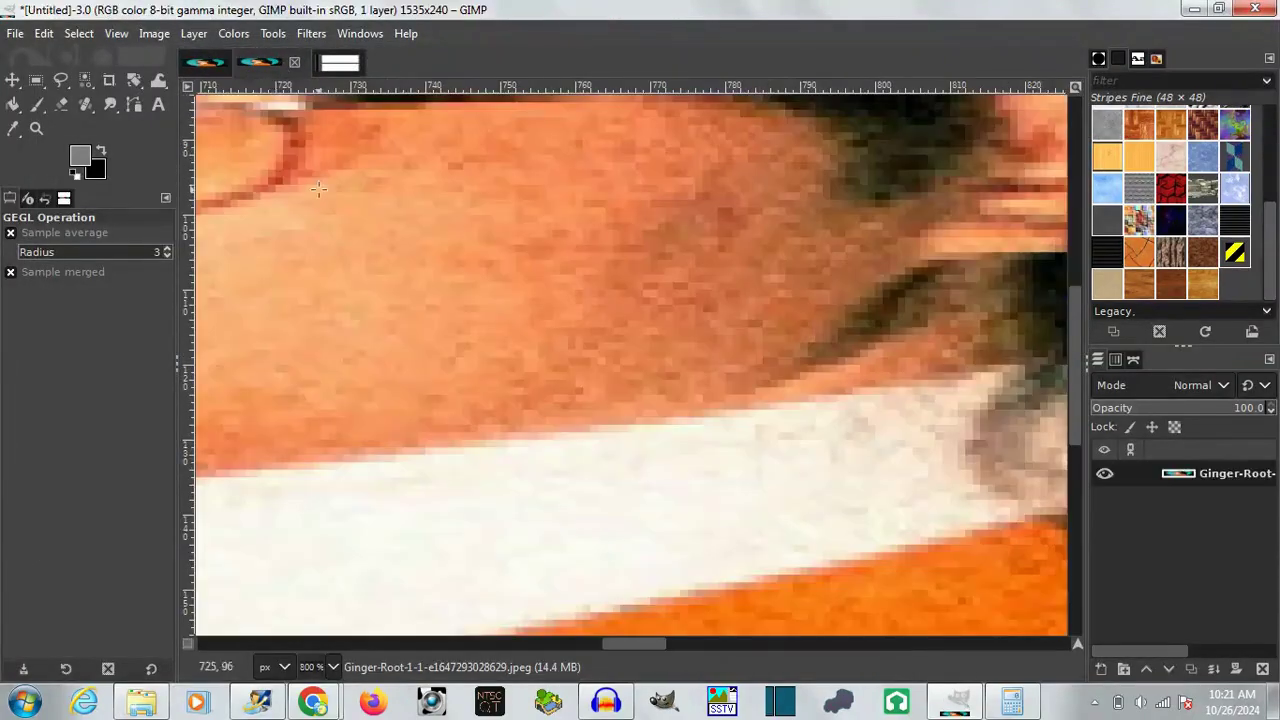
{"action": "key", "text": "1"}
{"action": "key", "text": "ctrl+c"}
{"action": "key", "text": "alt+3"}
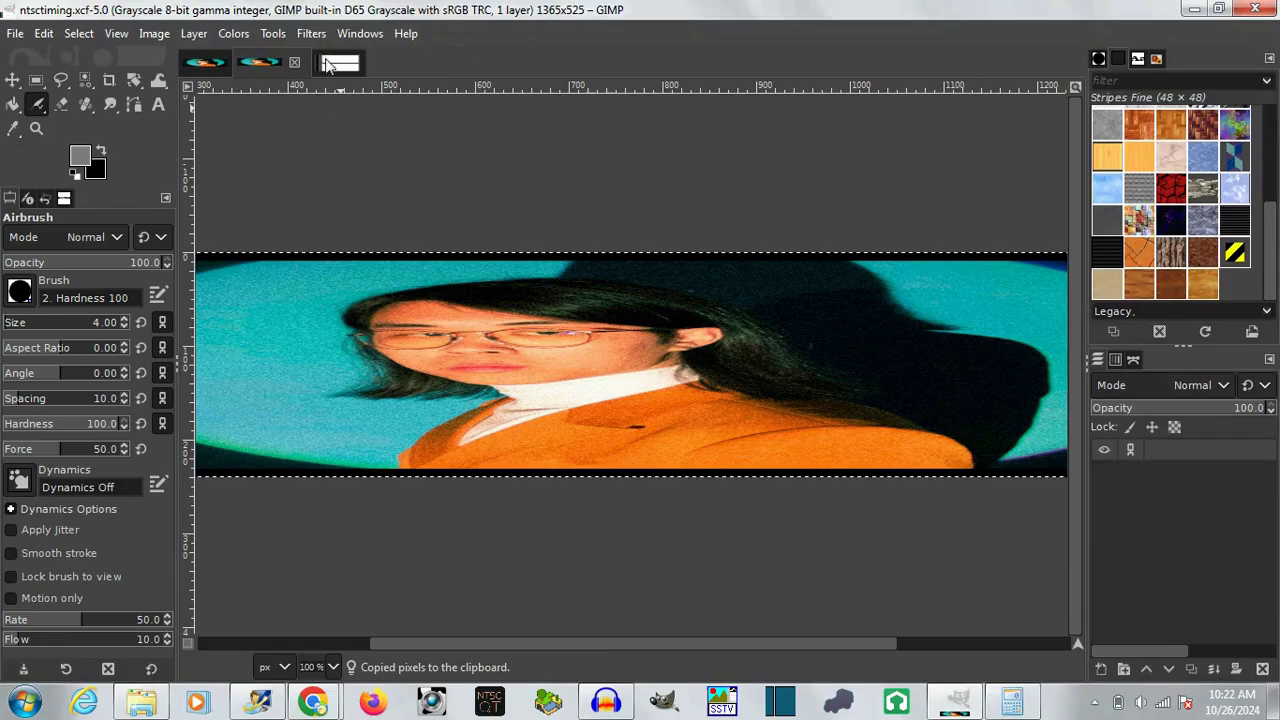
{"action": "key", "text": "ctrl+v"}
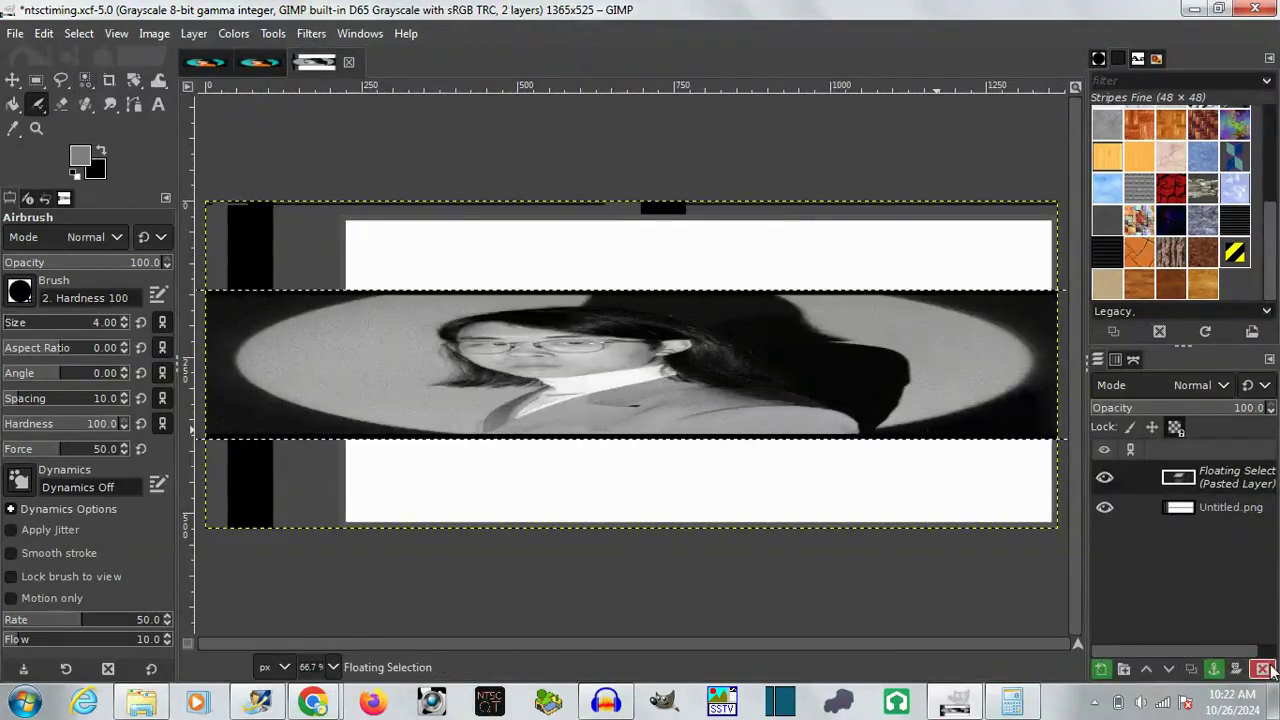
{"action": "key", "text": "ctrl+z"}
Step: Convert the template to RGB, paste the portrait again in colour, then undo it
{"action": "left_click", "coordinate": [154, 33]}
{"action": "mouse_move", "coordinate": [186, 184]}
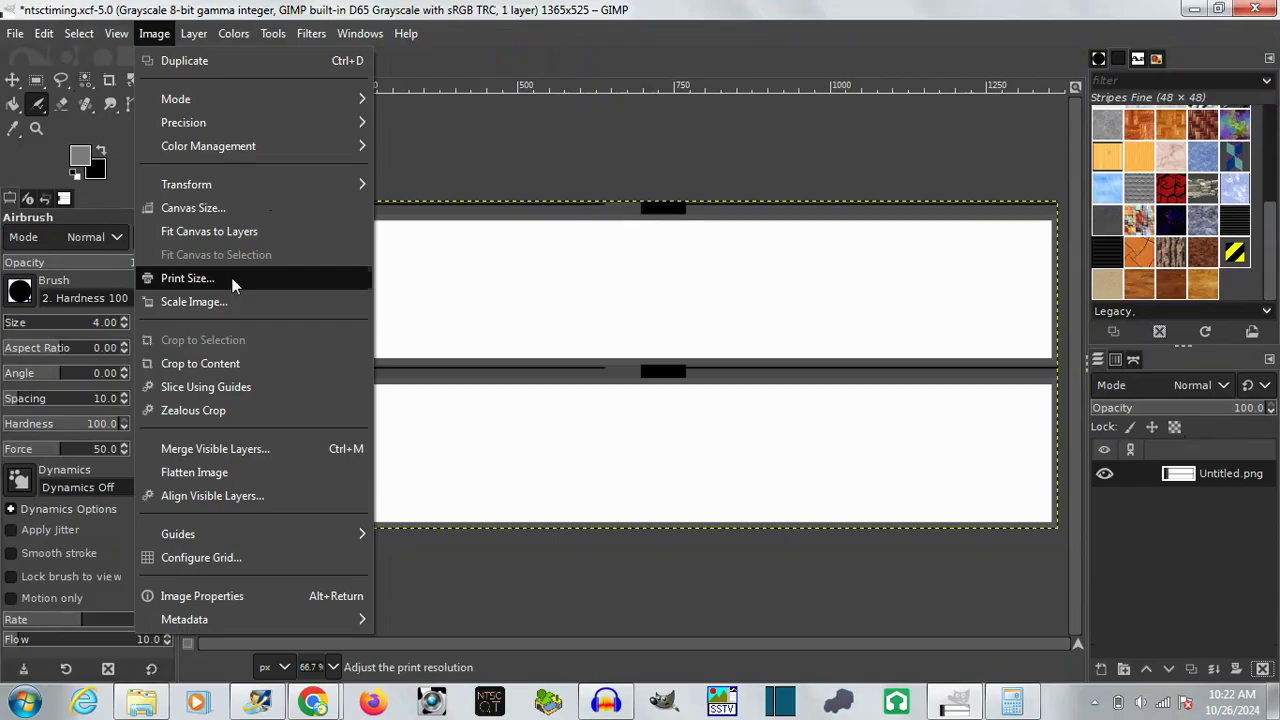
{"action": "left_click", "coordinate": [414, 94]}
{"action": "key", "text": "ctrl+v"}
{"action": "left_click", "coordinate": [16, 80]}
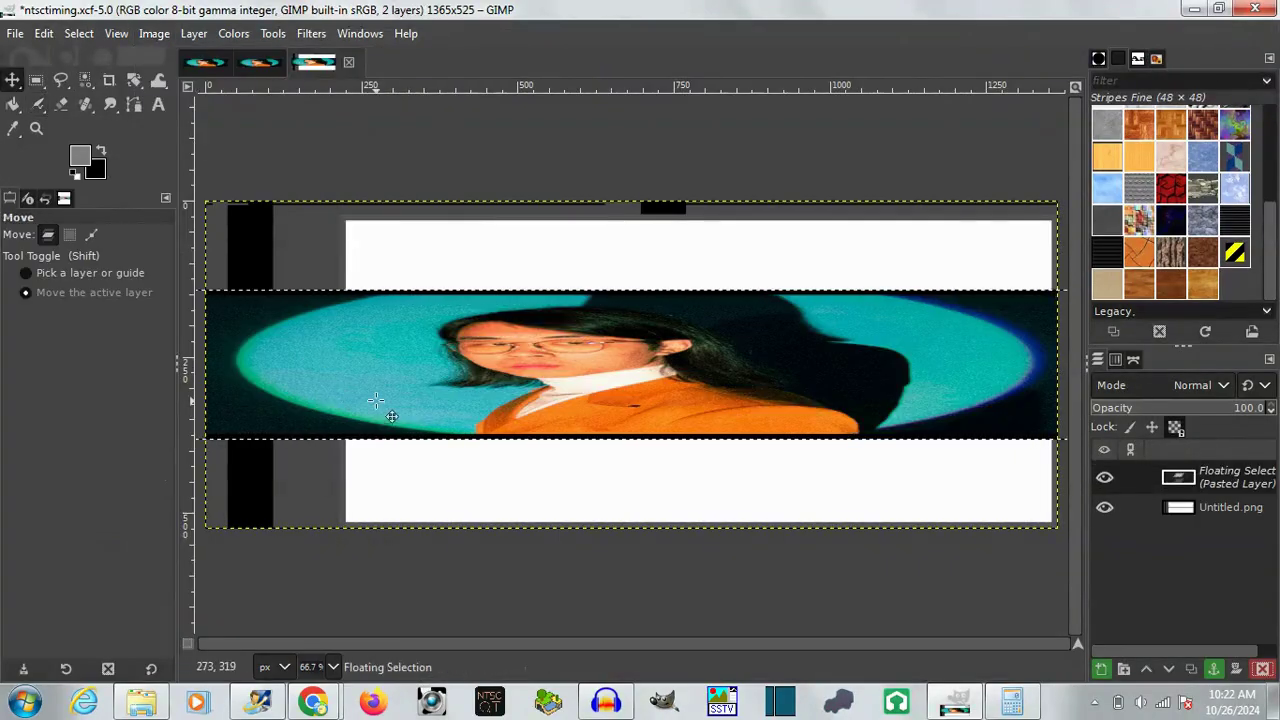
{"action": "key", "text": "ctrl+z"}
{"action": "left_click", "coordinate": [207, 63]}
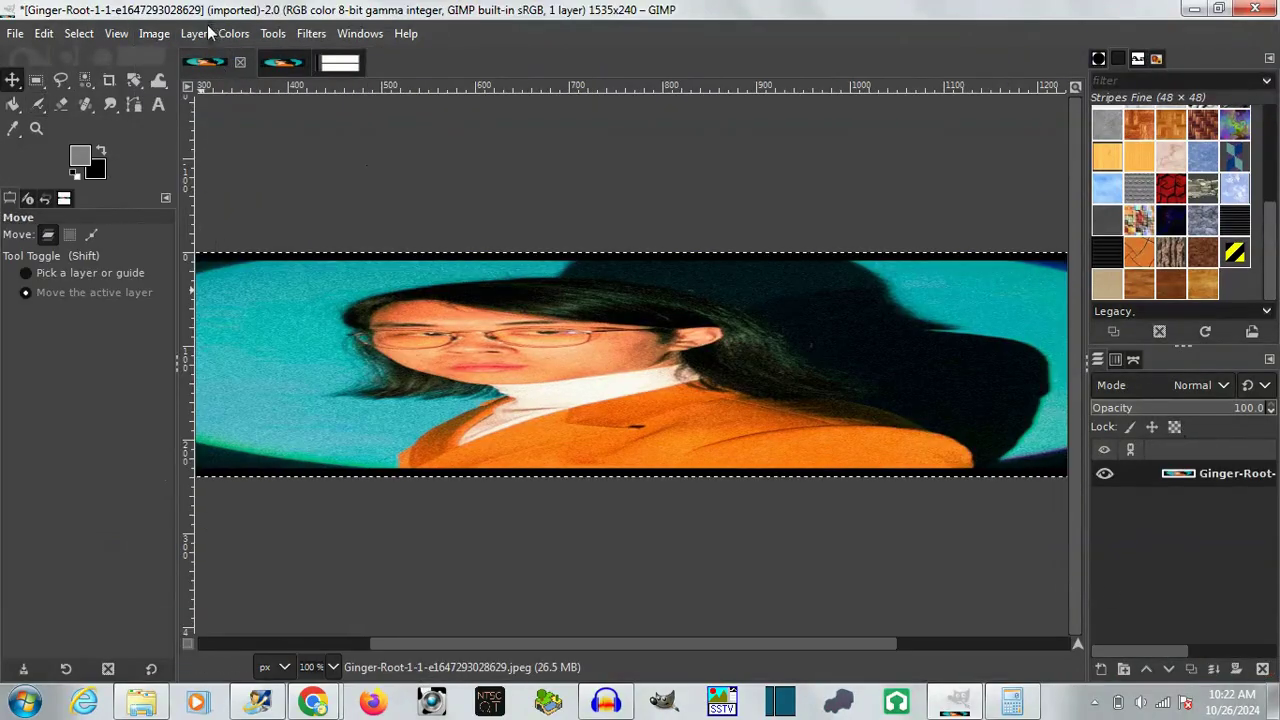
Step: Scale the Ginger-Root strip and the Untitled copy each to 1150 pixels wide
{"action": "left_click", "coordinate": [154, 33]}
{"action": "left_click", "coordinate": [205, 297]}
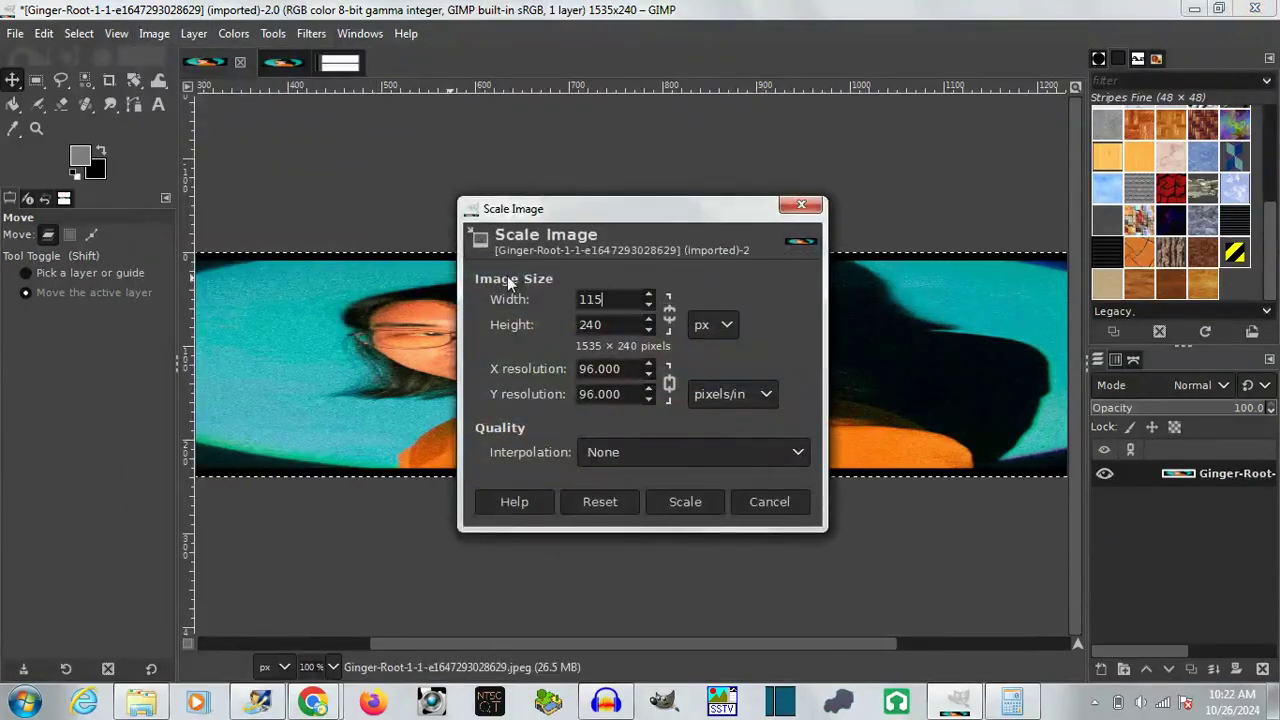
{"action": "left_click", "coordinate": [690, 500]}
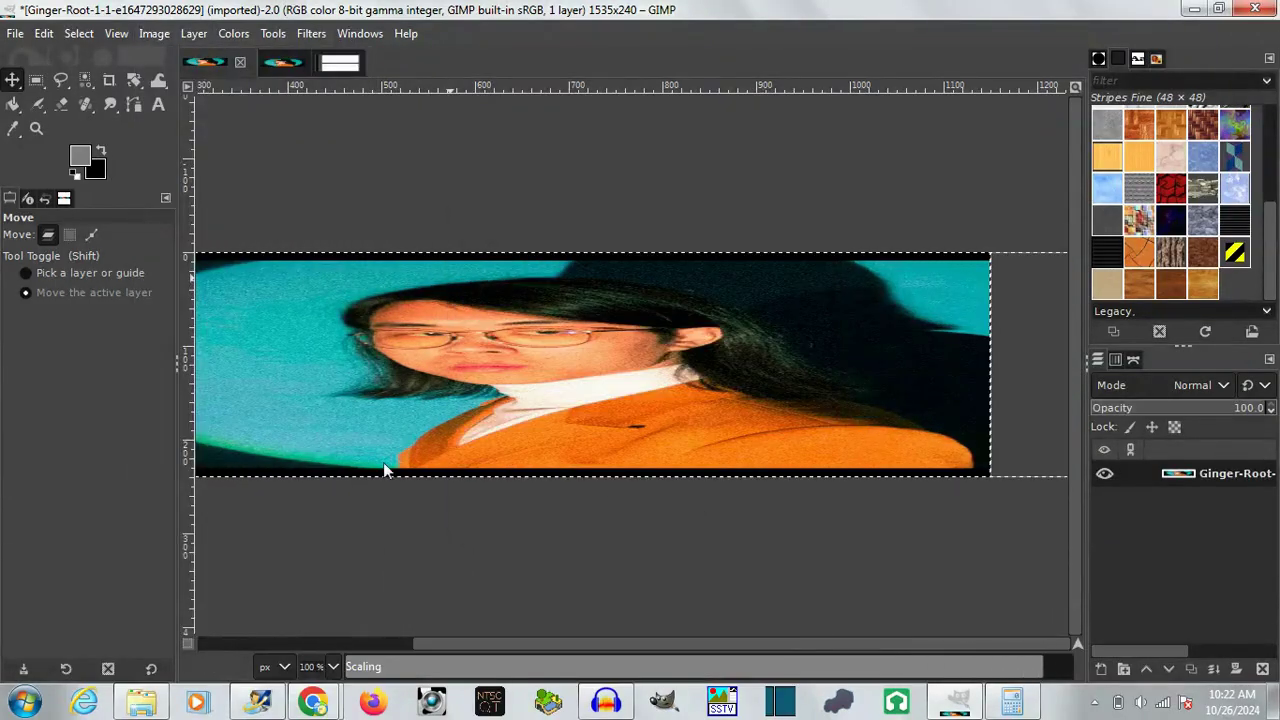
{"action": "left_click", "coordinate": [281, 63]}
{"action": "left_click", "coordinate": [154, 33]}
{"action": "left_click", "coordinate": [205, 297]}
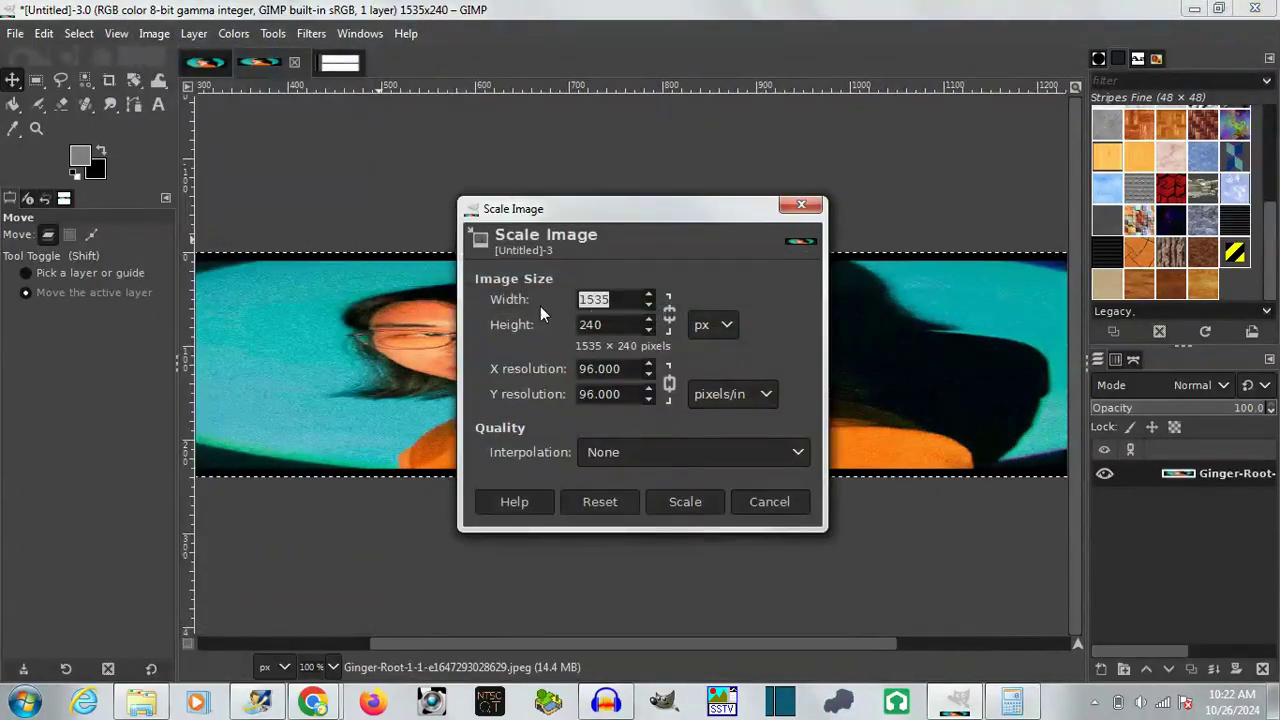
{"action": "type", "text": "1150"}
{"action": "left_click", "coordinate": [687, 499]}
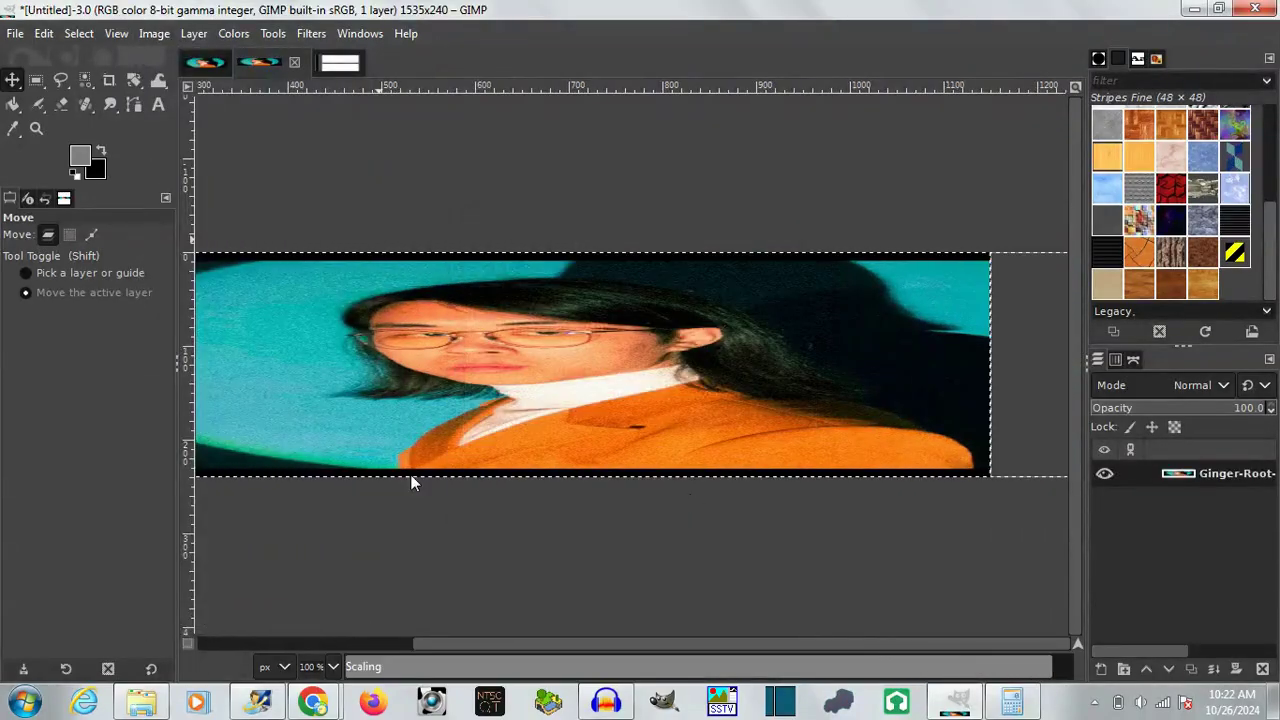
Step: Paste the scaled portrait strip into ntsctiming, align it at 800% and make it a new layer
{"action": "key", "text": "ctrl+c"}
{"action": "left_click", "coordinate": [339, 62]}
{"action": "key", "text": "ctrl+v"}
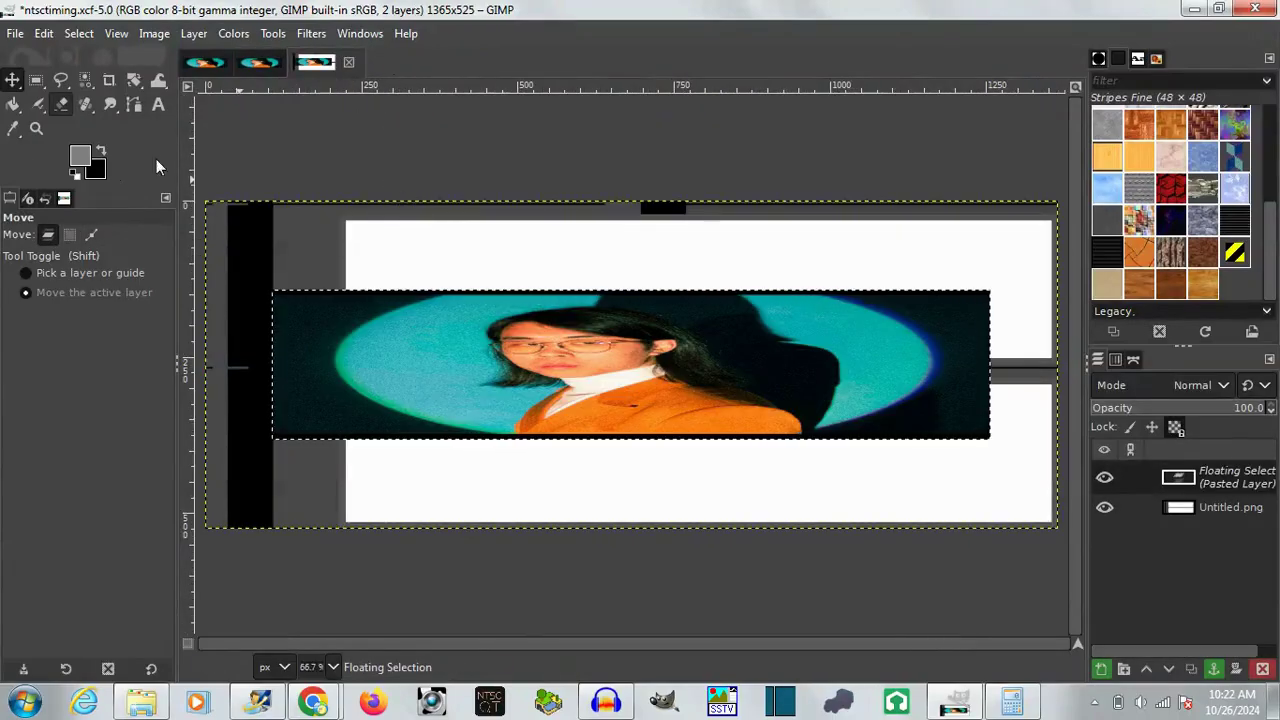
{"action": "left_click_drag", "start_coordinate": [352, 467], "coordinate": [423, 397]}
{"action": "left_click", "coordinate": [333, 667]}
{"action": "left_click", "coordinate": [326, 471]}
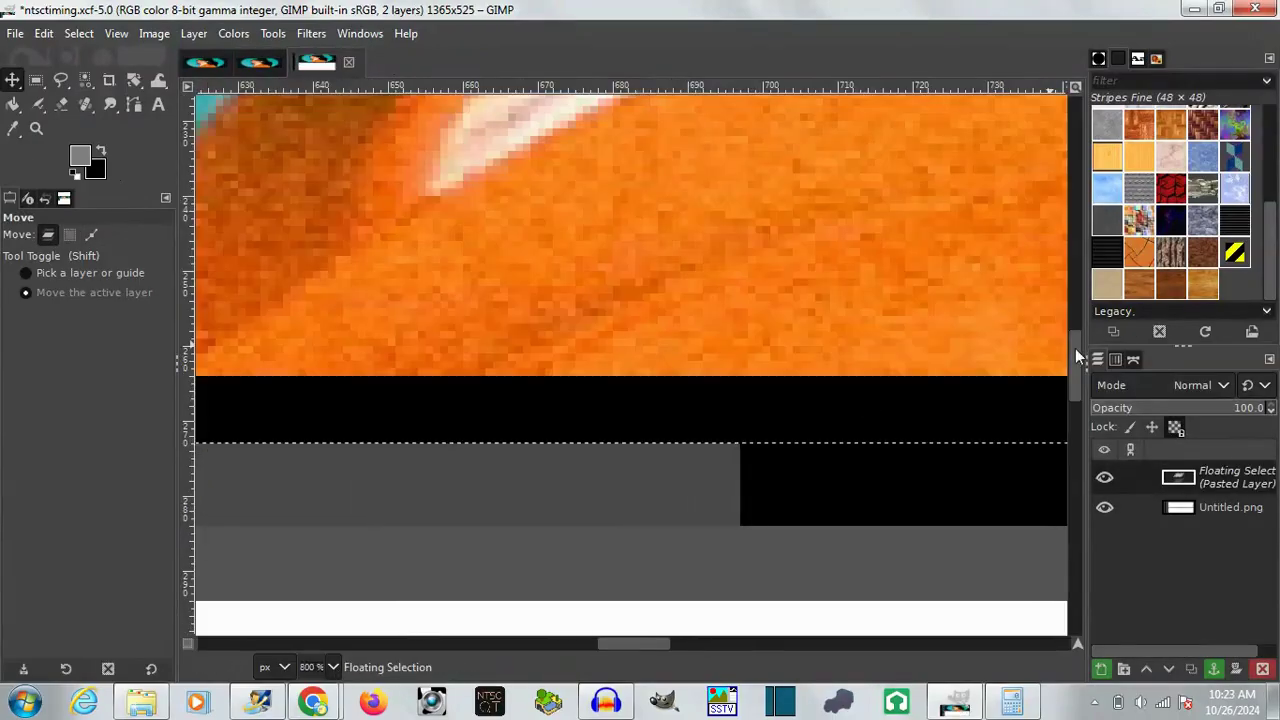
{"action": "left_click_drag", "start_coordinate": [1075, 348], "coordinate": [1078, 130]}
{"action": "left_click_drag", "start_coordinate": [634, 643], "coordinate": [375, 643]}
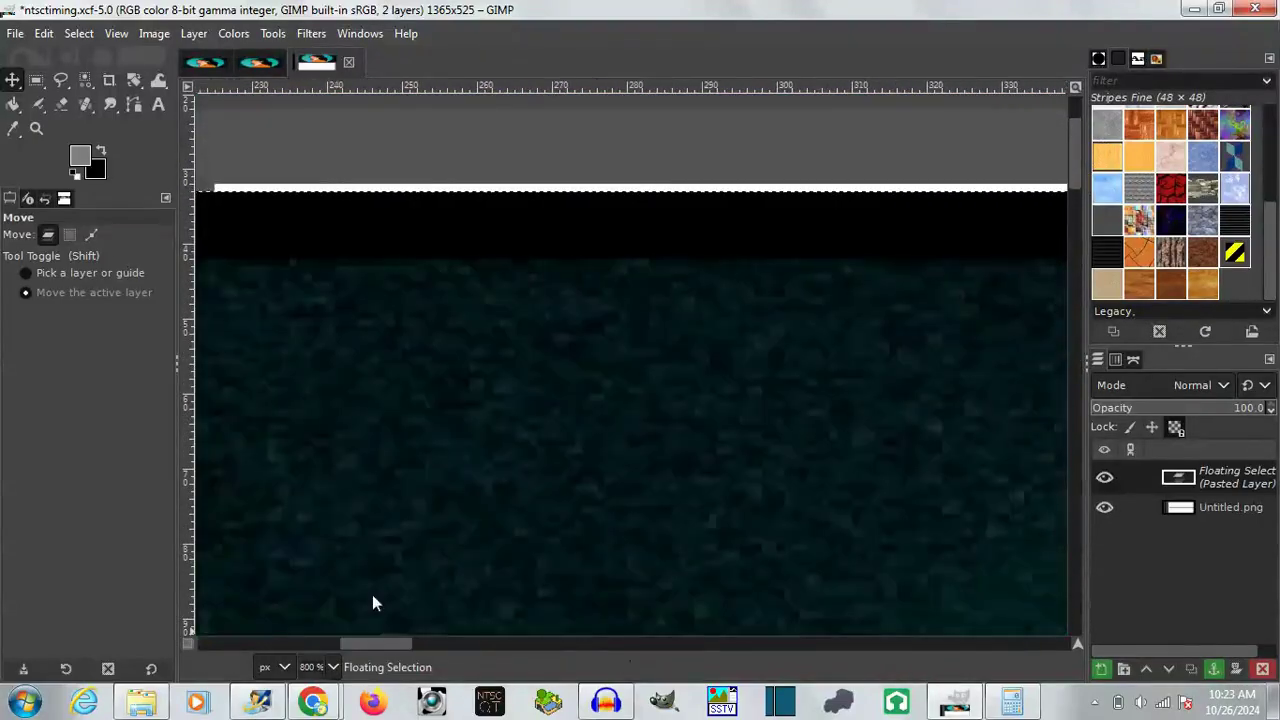
{"action": "scroll", "coordinate": [372, 603], "scroll_direction": "left", "scroll_amount": 5}
{"action": "left_click_drag", "start_coordinate": [714, 217], "coordinate": [705, 177]}
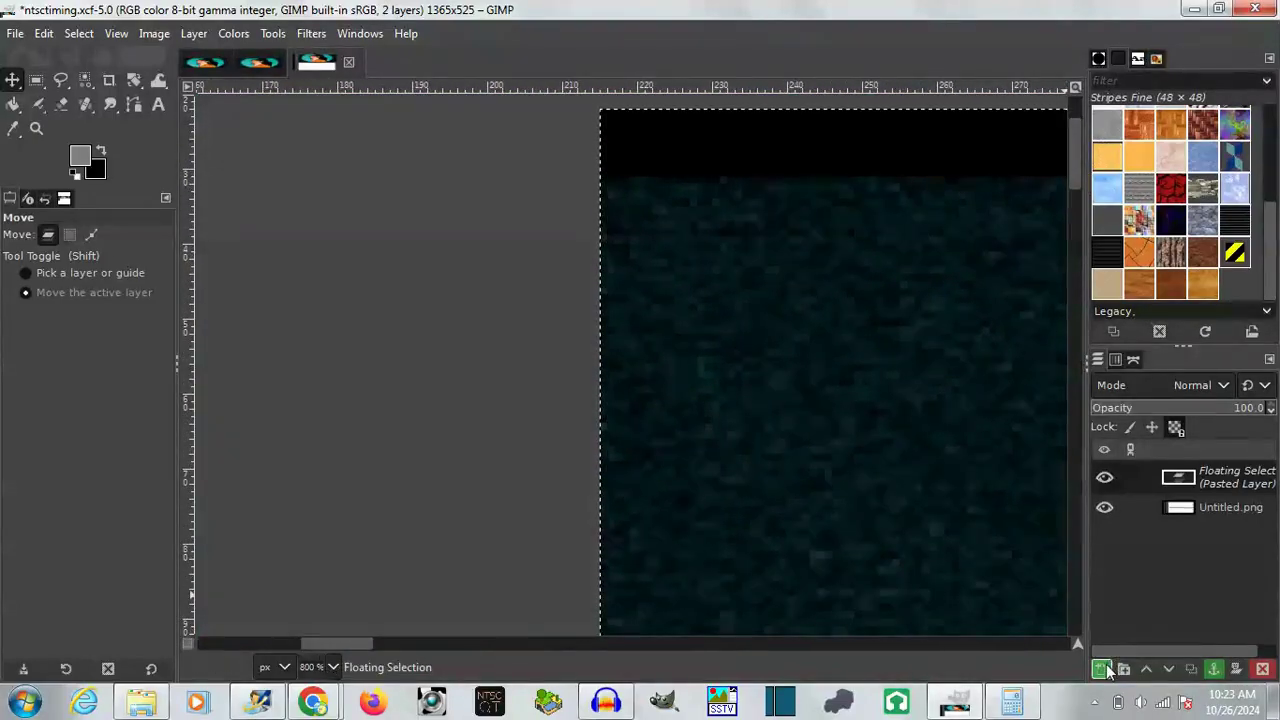
{"action": "left_click", "coordinate": [1100, 669]}
Step: Paste the second Ginger-Root strip into the template as a new layer, viewed at 400%
{"action": "left_click", "coordinate": [333, 667]}
{"action": "left_click", "coordinate": [323, 551]}
{"action": "left_click", "coordinate": [205, 62]}
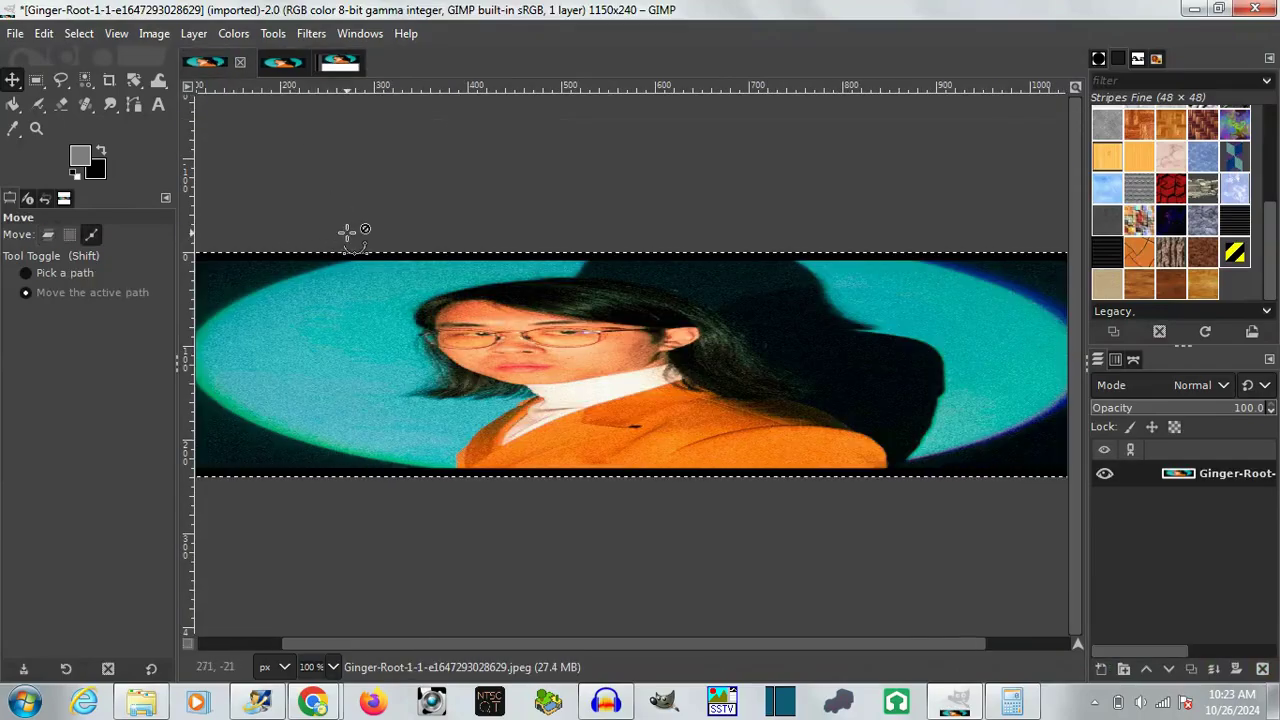
{"action": "left_click", "coordinate": [339, 62]}
{"action": "key", "text": "ctrl+v"}
{"action": "left_click", "coordinate": [1100, 669]}
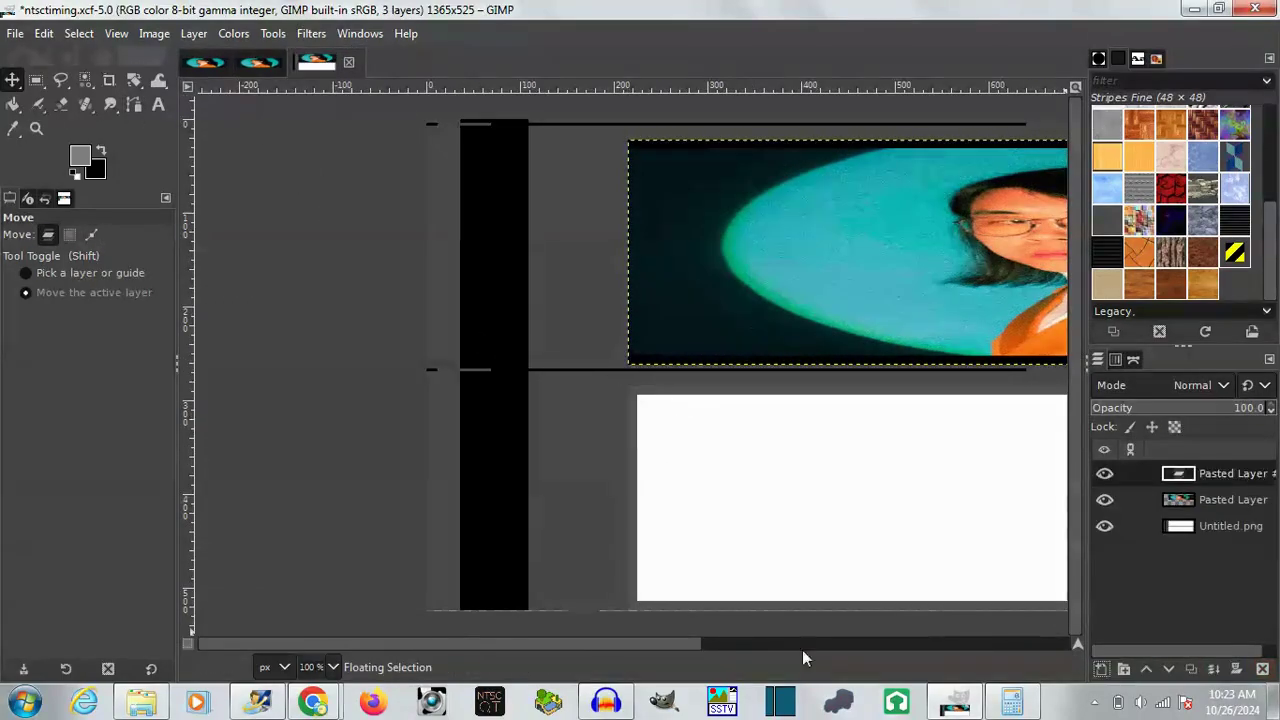
{"action": "left_click", "coordinate": [333, 667]}
{"action": "left_click", "coordinate": [323, 500]}
{"action": "scroll", "coordinate": [611, 627], "scroll_direction": "right", "scroll_amount": 10}
Step: Compare the strips with Difference blend mode, then revert the top layer to Normal
{"action": "left_click", "coordinate": [1195, 385]}
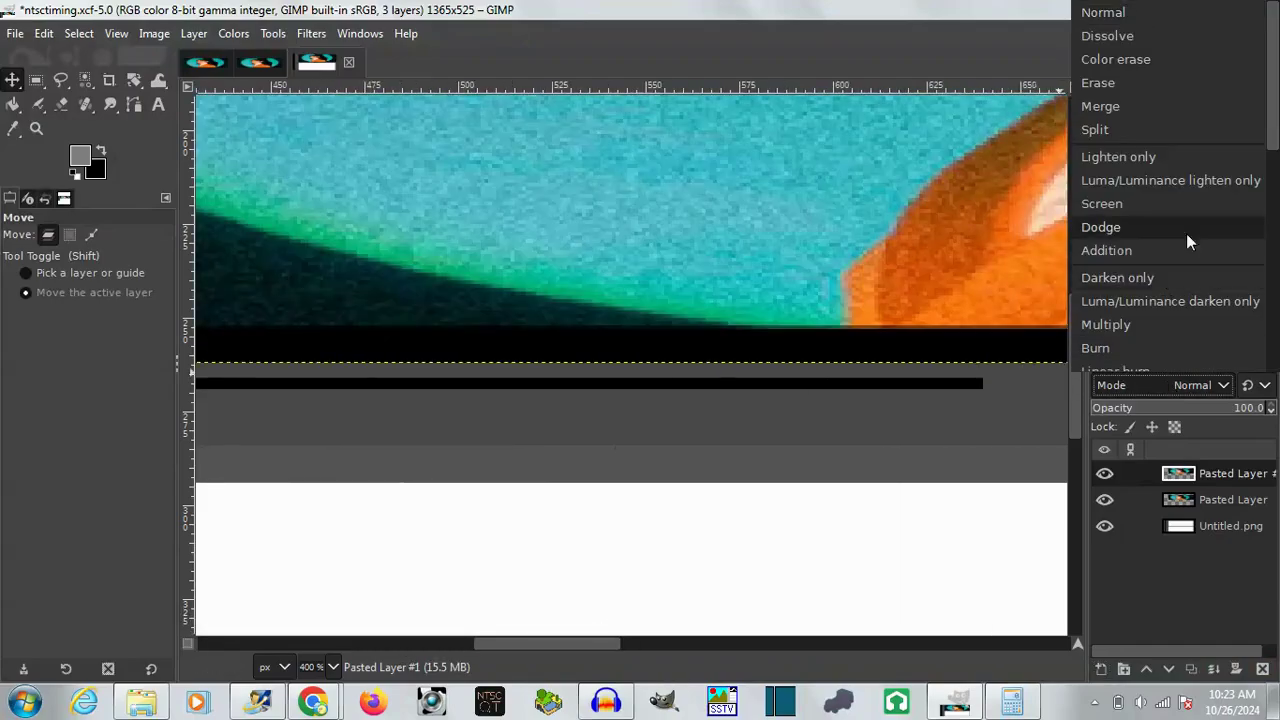
{"action": "scroll", "coordinate": [1186, 233], "scroll_direction": "down", "scroll_amount": 3}
{"action": "scroll", "coordinate": [1186, 233], "scroll_direction": "down", "scroll_amount": 3}
{"action": "left_click", "coordinate": [1186, 245]}
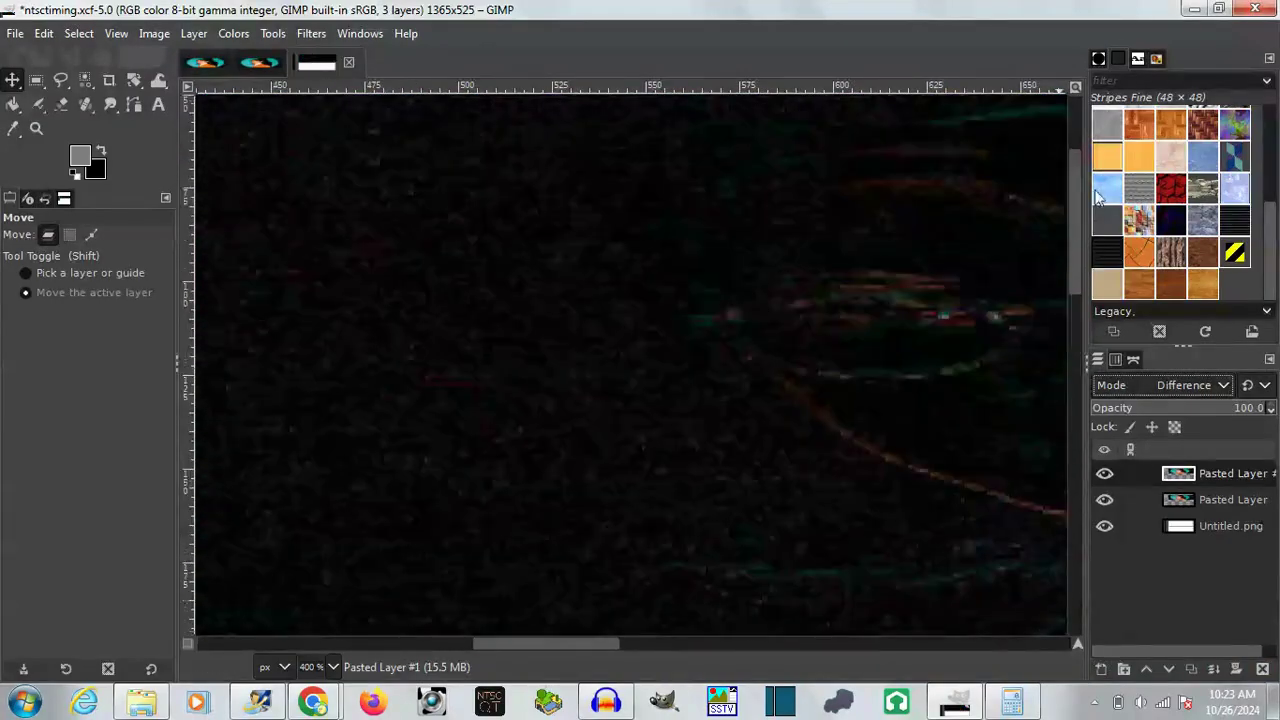
{"action": "left_click_drag", "start_coordinate": [541, 643], "coordinate": [631, 643]}
{"action": "left_click", "coordinate": [1195, 385]}
{"action": "key", "text": "Escape"}
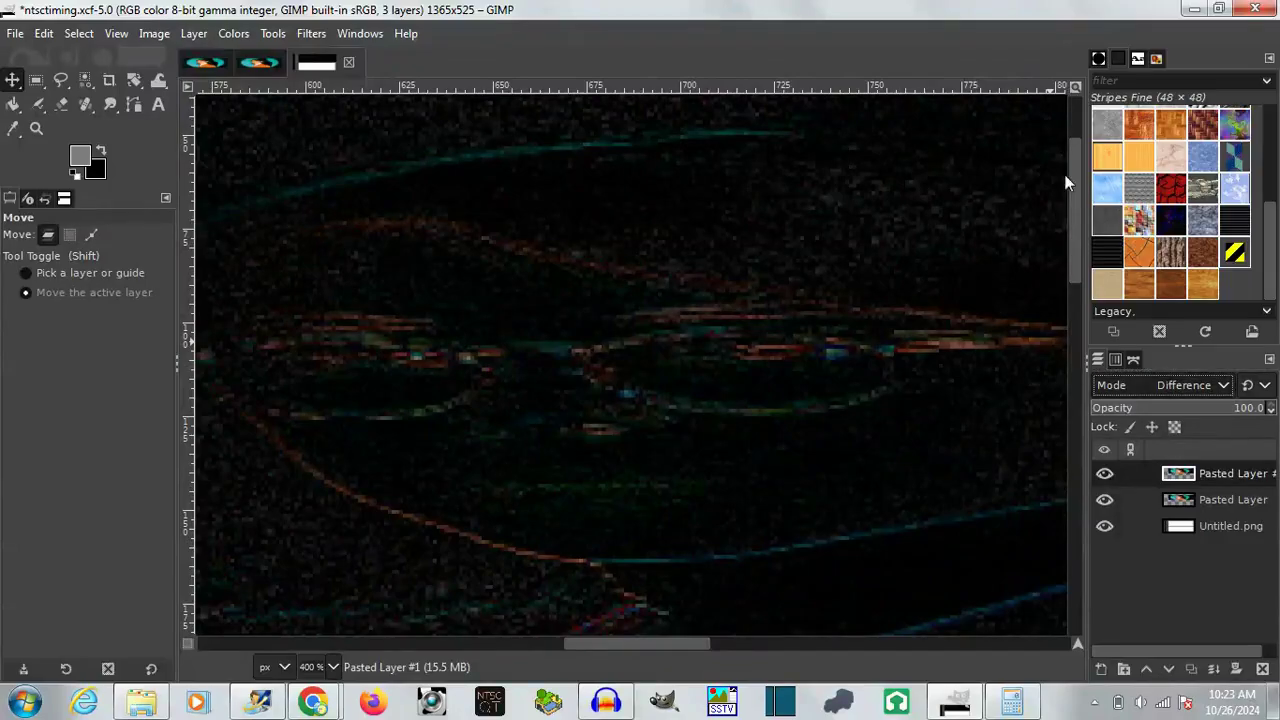
{"action": "key", "text": "ctrl+z"}
{"action": "scroll", "coordinate": [1078, 197], "scroll_direction": "down", "scroll_amount": 5}
{"action": "scroll", "coordinate": [685, 311], "scroll_direction": "down", "scroll_amount": 3}
{"action": "scroll", "coordinate": [685, 311], "scroll_direction": "up", "scroll_amount": 3}
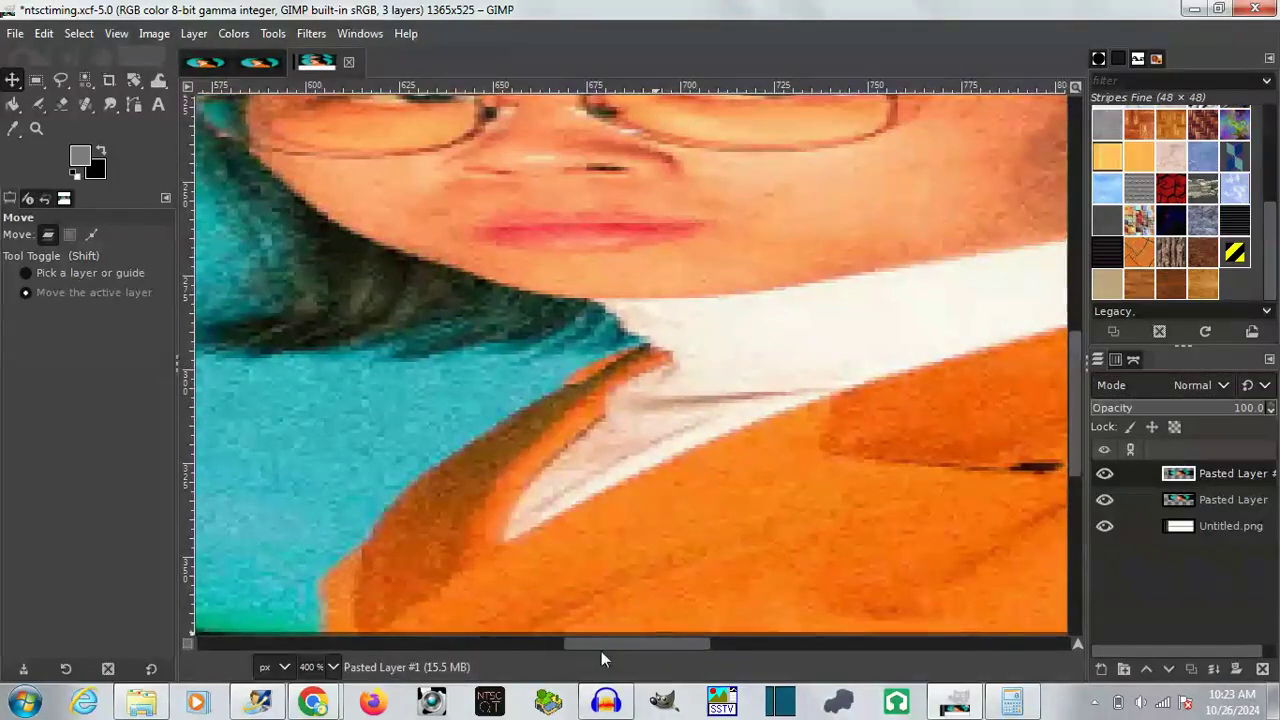
Step: Nudge the pasted layer into place, merge it down, and view at 100%
{"action": "left_click_drag", "start_coordinate": [589, 645], "coordinate": [298, 643]}
{"action": "left_click_drag", "start_coordinate": [709, 399], "coordinate": [693, 367]}
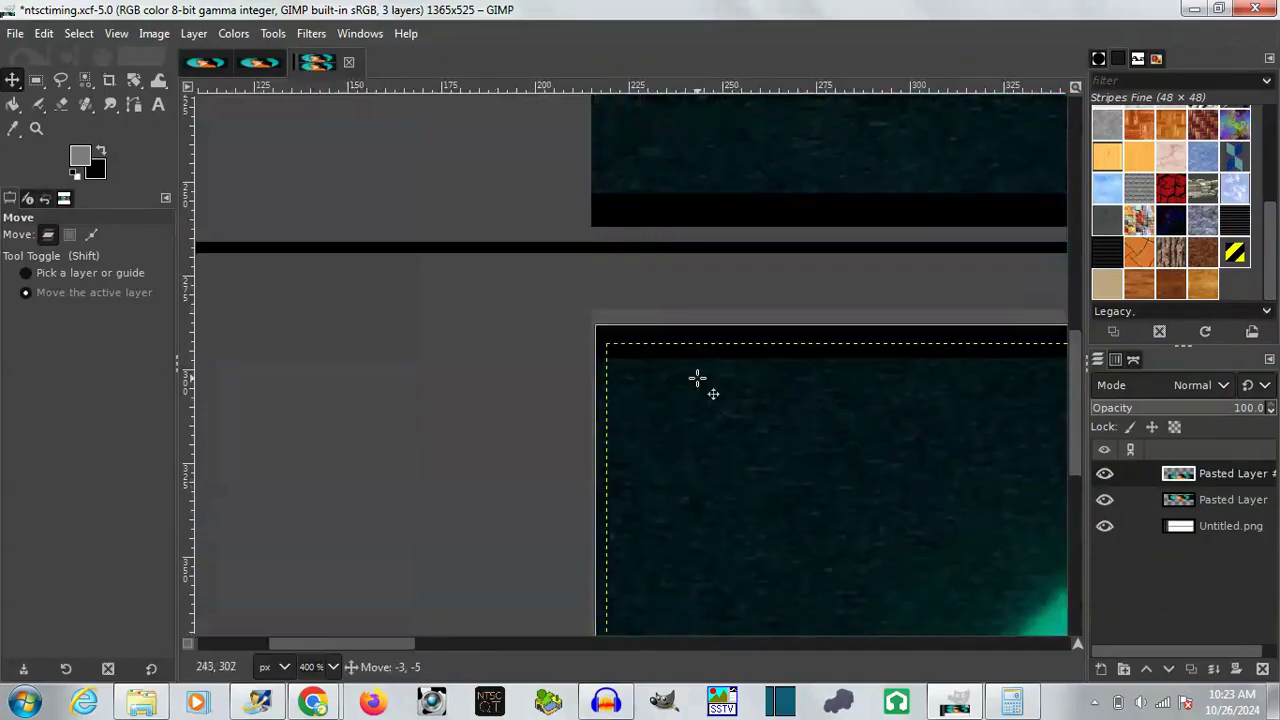
{"action": "left_click", "coordinate": [1213, 670]}
{"action": "left_click", "coordinate": [333, 667]}
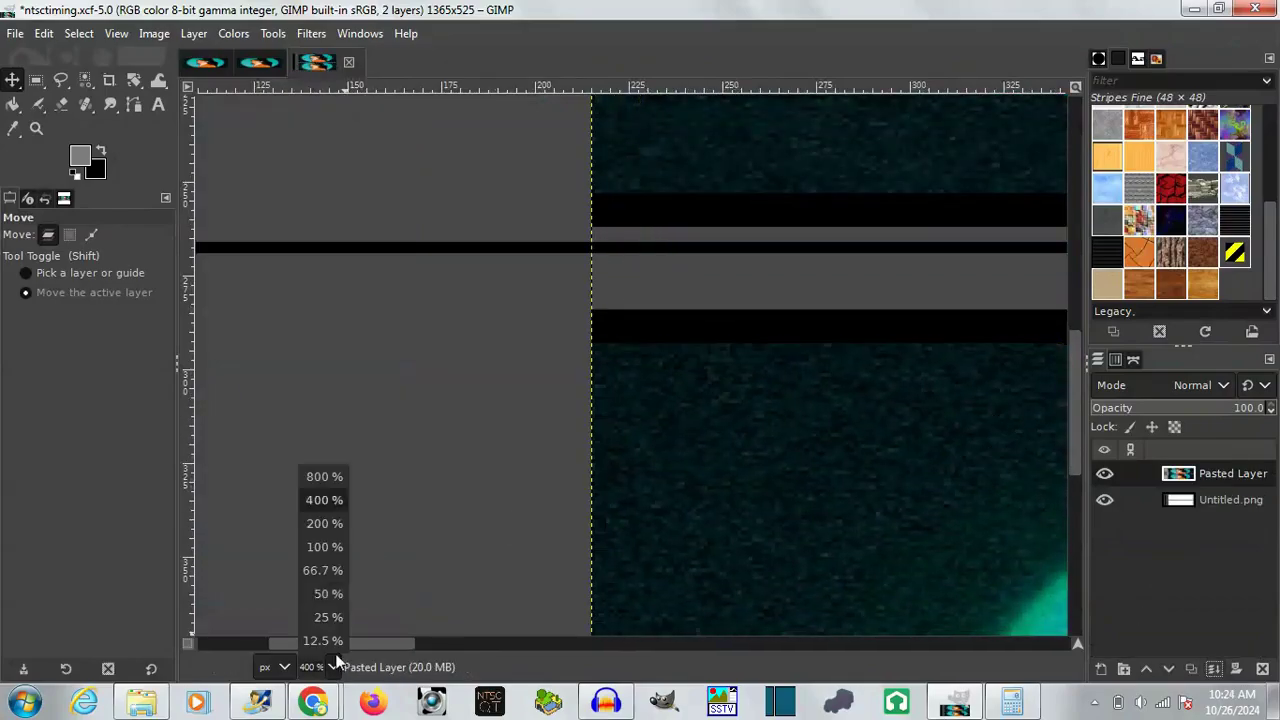
{"action": "left_click", "coordinate": [323, 551]}
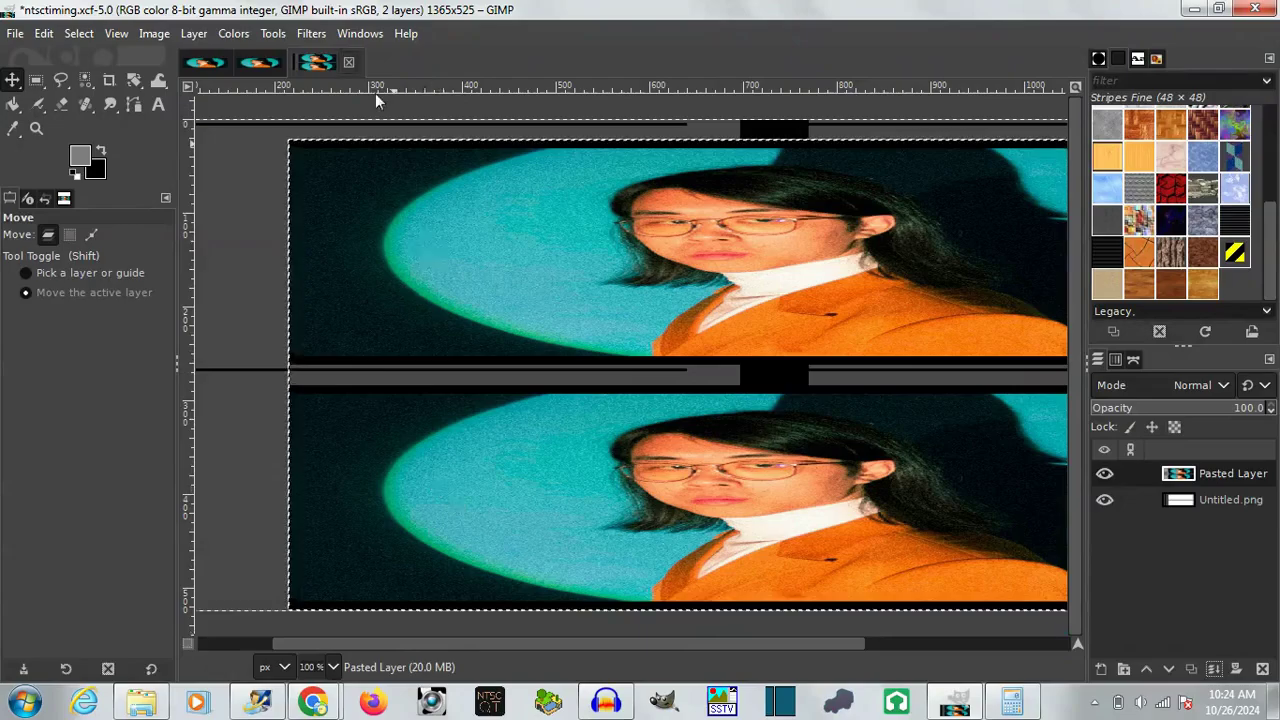
Step: Brighten the layer with Curves, raising the black point output to 87
{"action": "left_click", "coordinate": [194, 33]}
{"action": "mouse_move", "coordinate": [233, 33]}
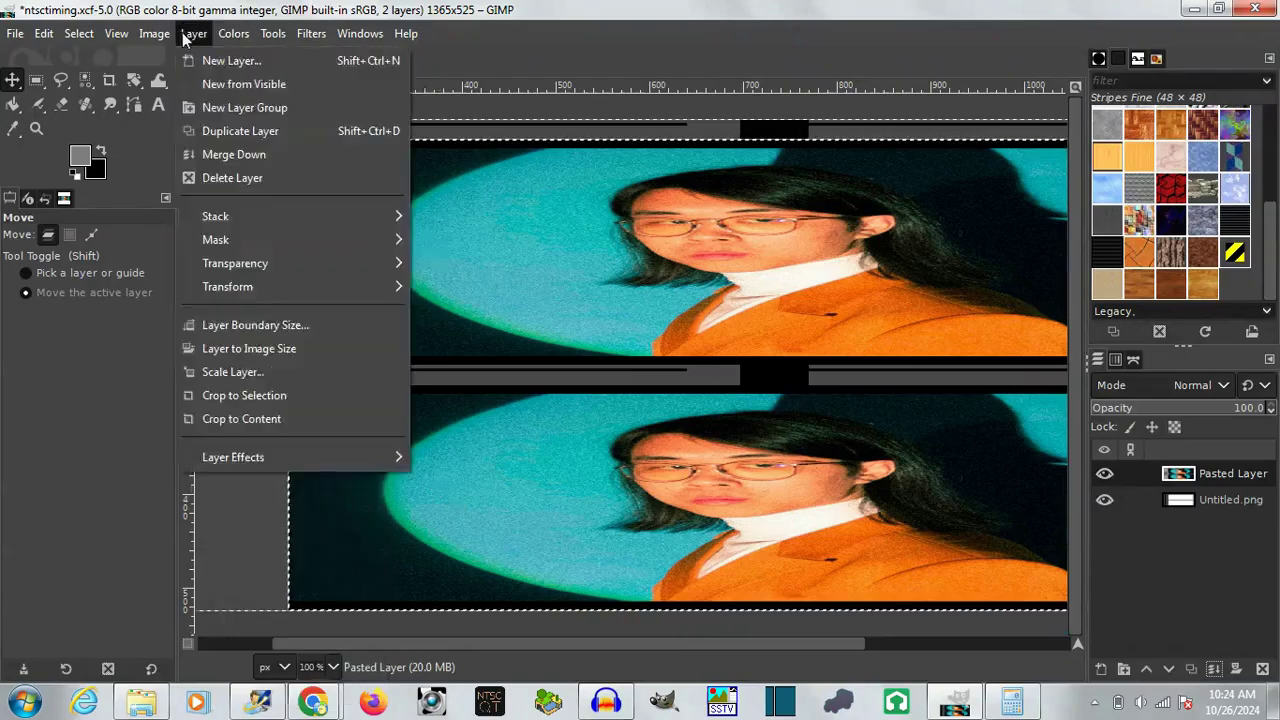
{"action": "left_click", "coordinate": [298, 270]}
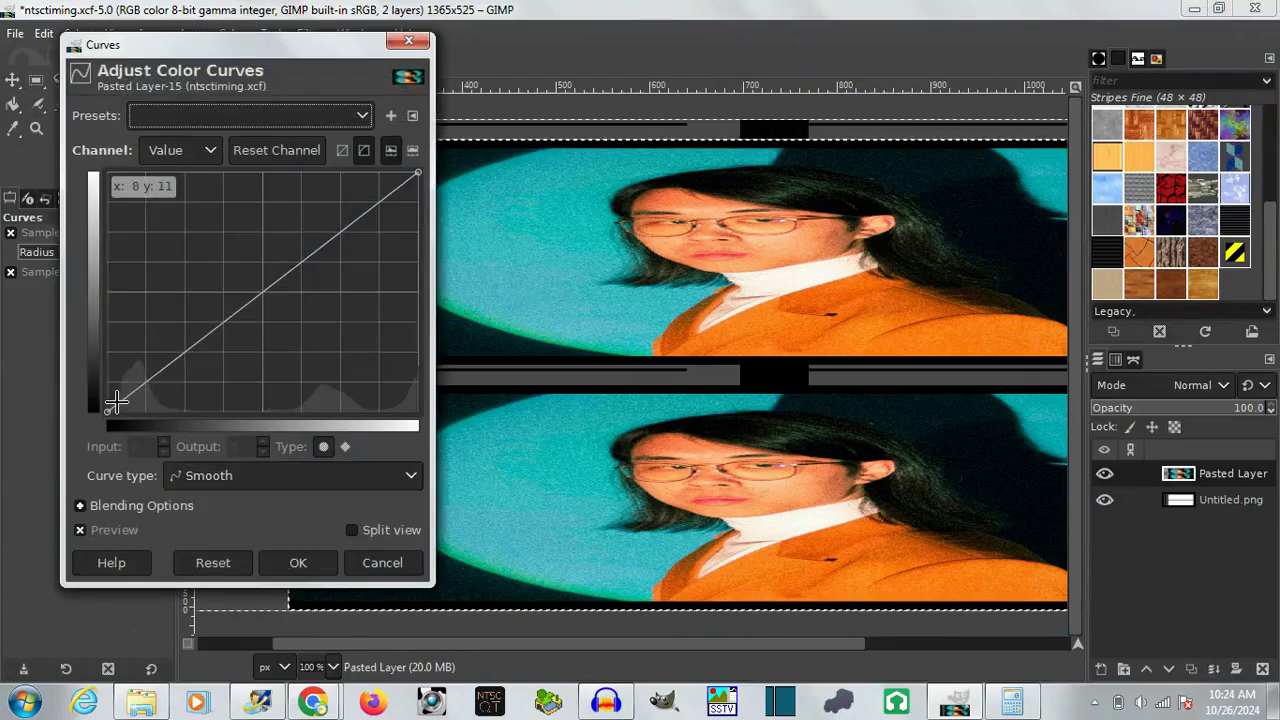
{"action": "left_click_drag", "start_coordinate": [107, 411], "coordinate": [107, 352]}
{"action": "double_click", "coordinate": [238, 446]}
{"action": "type", "text": "87"}
{"action": "left_click", "coordinate": [285, 560]}
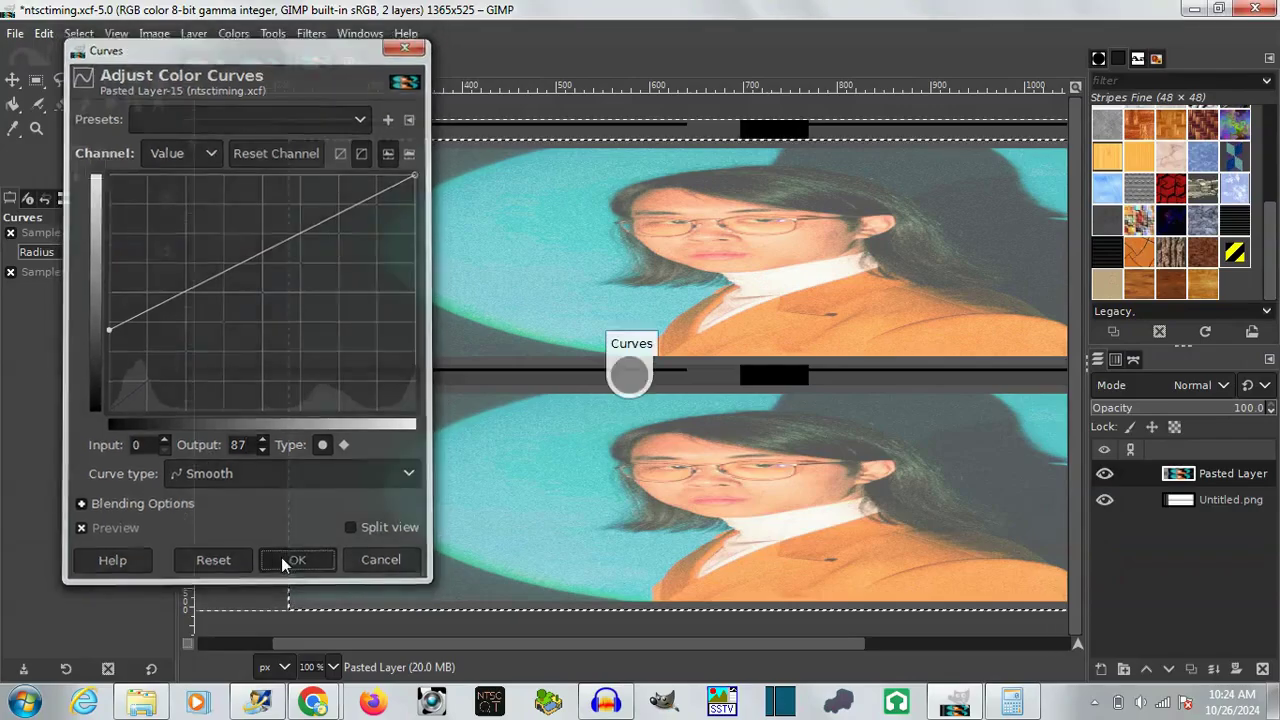
Step: Merge the pasted layer into Untitled.png, inspect the black bar at 800%, and duplicate the image
{"action": "left_click", "coordinate": [1213, 669]}
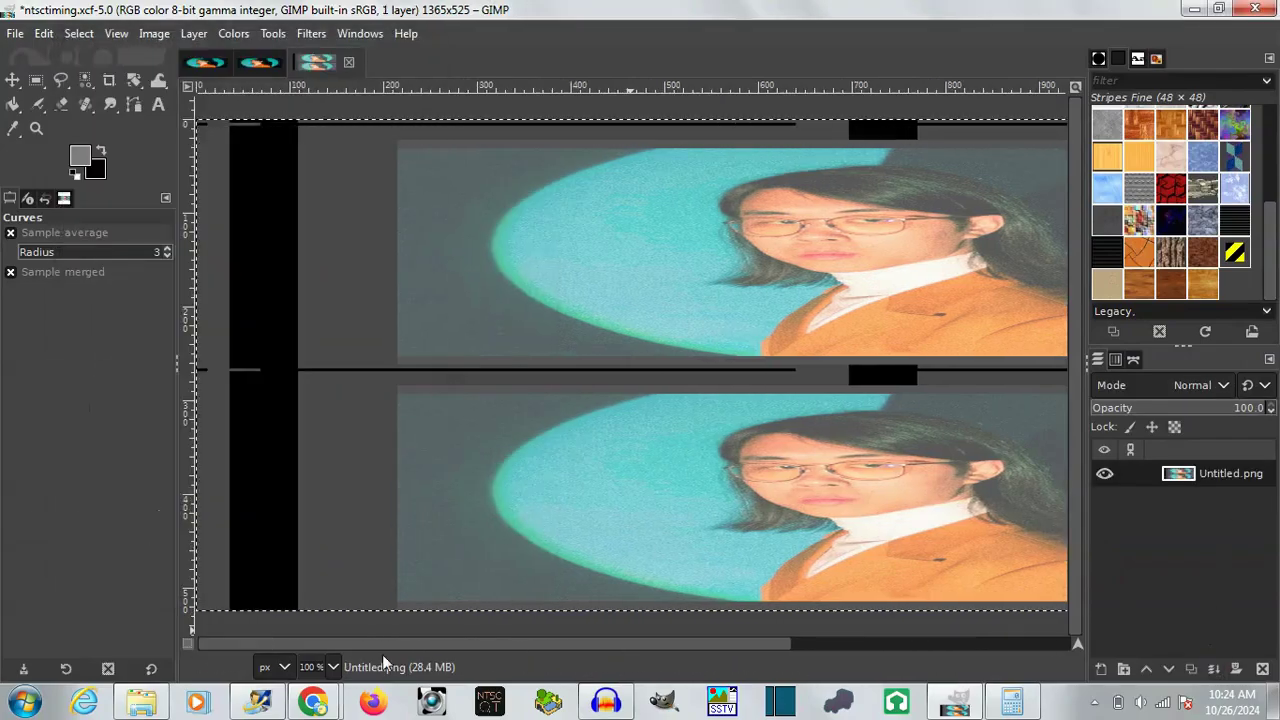
{"action": "left_click_drag", "start_coordinate": [530, 643], "coordinate": [623, 614]}
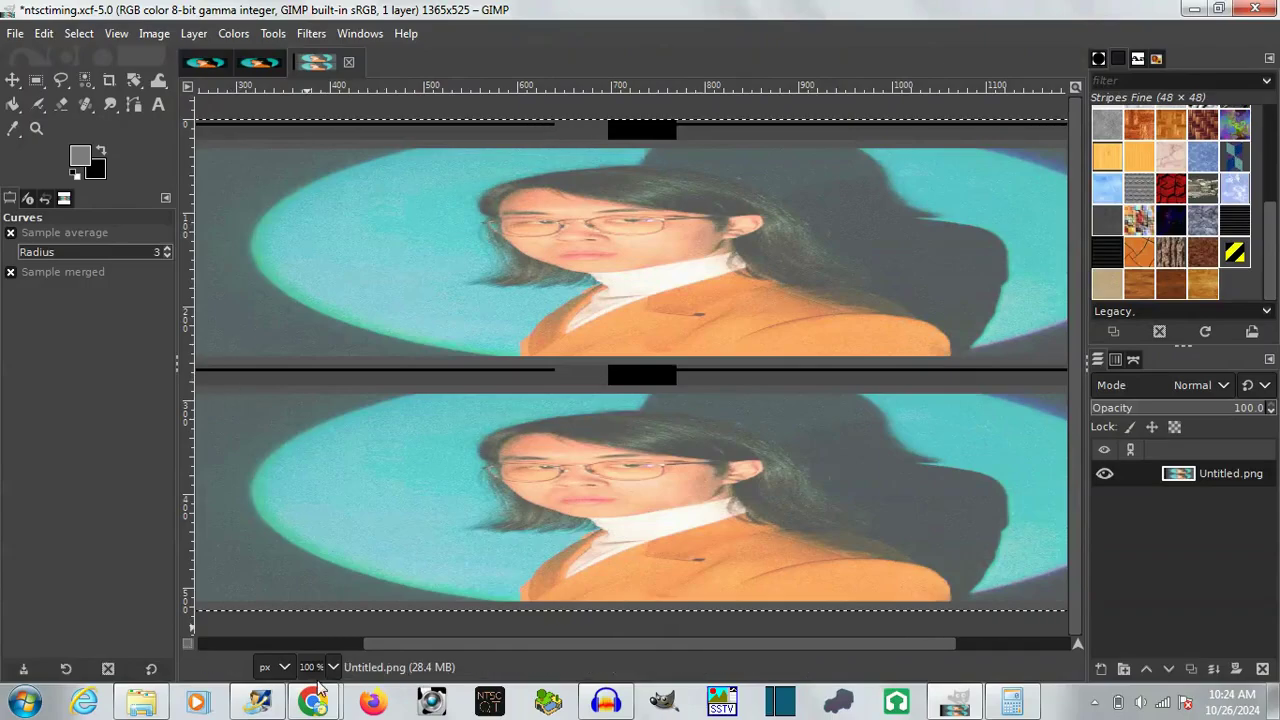
{"action": "left_click", "coordinate": [333, 667]}
{"action": "left_click", "coordinate": [324, 523]}
{"action": "left_click", "coordinate": [333, 667]}
{"action": "left_click", "coordinate": [324, 476]}
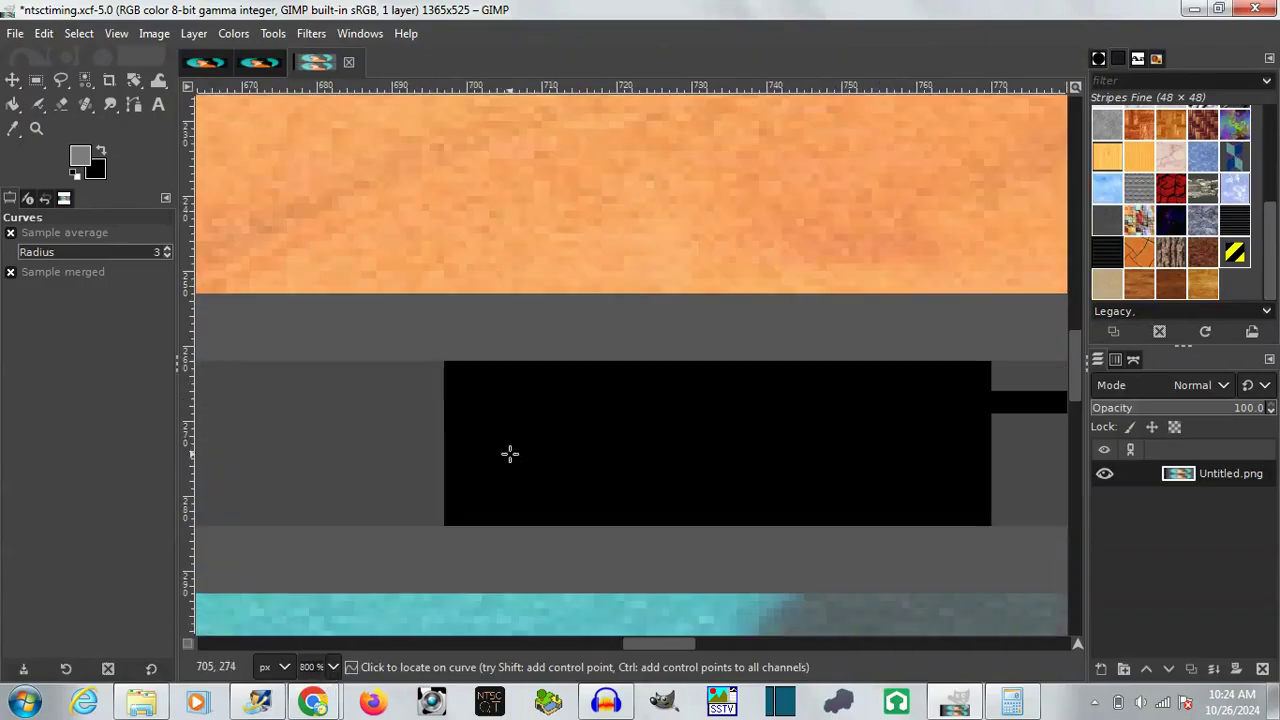
{"action": "left_click", "coordinate": [154, 33]}
{"action": "left_click", "coordinate": [187, 52]}
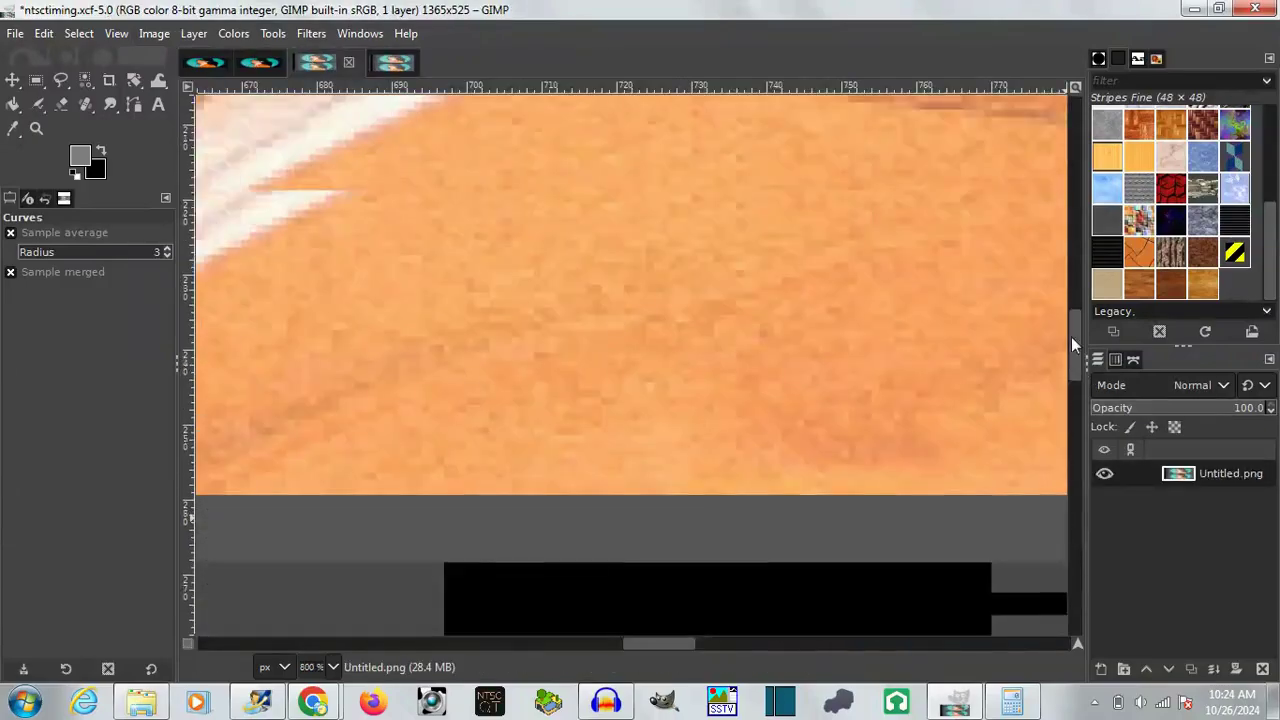
{"action": "left_click_drag", "start_coordinate": [1071, 336], "coordinate": [1069, 228]}
Step: Apply the Video Degradation filter with the Staggered pattern and inspect it at 800%
{"action": "left_click", "coordinate": [311, 33]}
{"action": "left_click", "coordinate": [620, 497]}
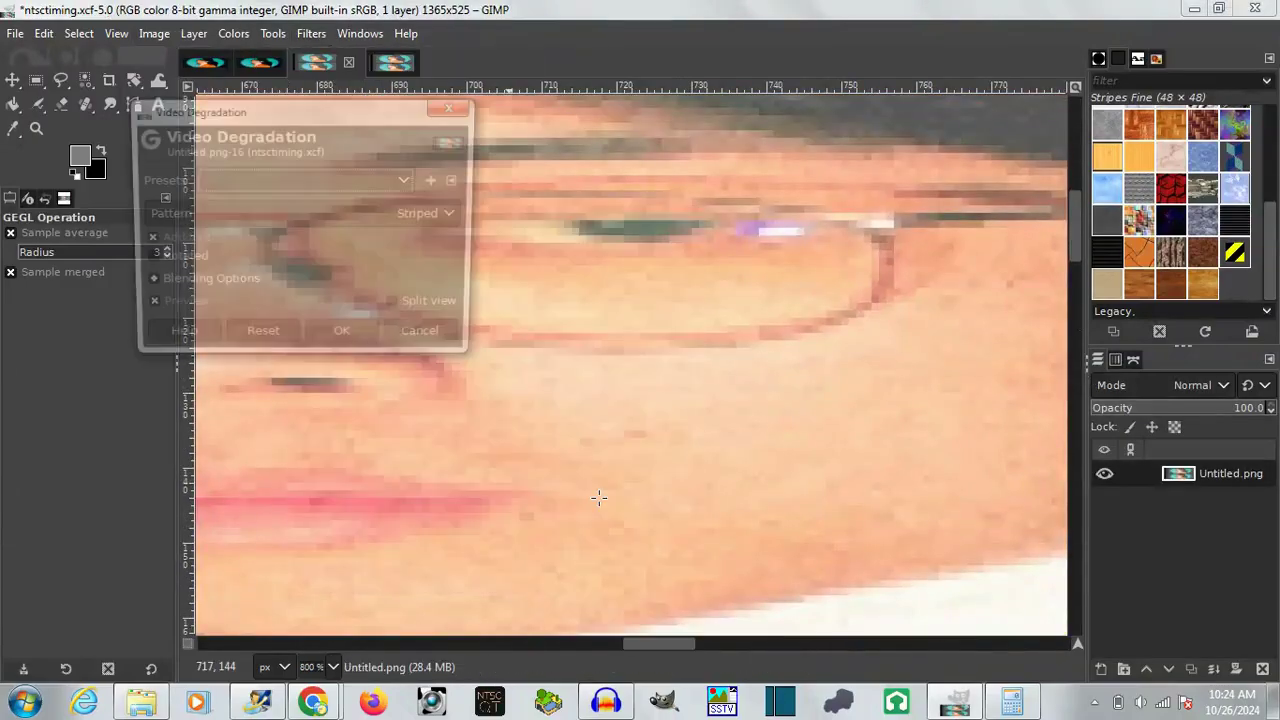
{"action": "left_click", "coordinate": [276, 180]}
{"action": "left_click", "coordinate": [254, 229]}
{"action": "scroll", "coordinate": [229, 218], "scroll_direction": "up", "scroll_amount": 3}
{"action": "left_click", "coordinate": [229, 218]}
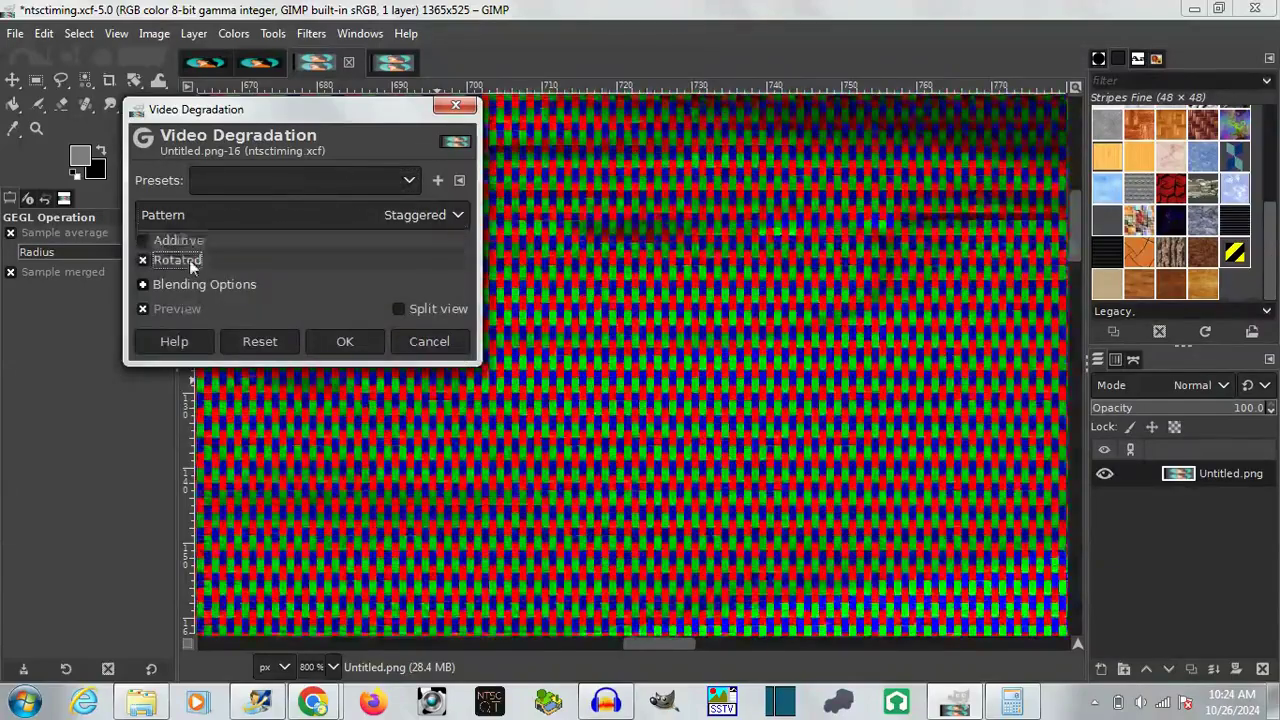
{"action": "left_click", "coordinate": [344, 341]}
{"action": "left_click", "coordinate": [333, 667]}
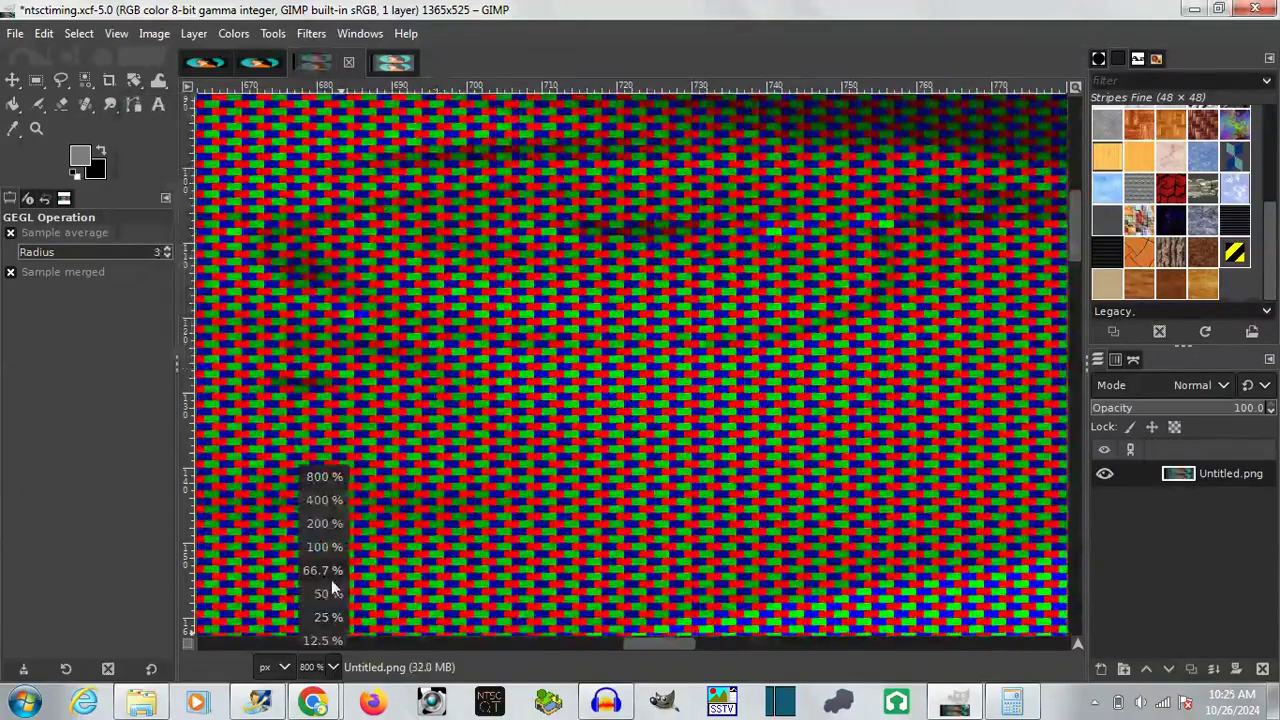
{"action": "left_click", "coordinate": [333, 497]}
{"action": "left_click", "coordinate": [333, 667]}
{"action": "left_click", "coordinate": [331, 478]}
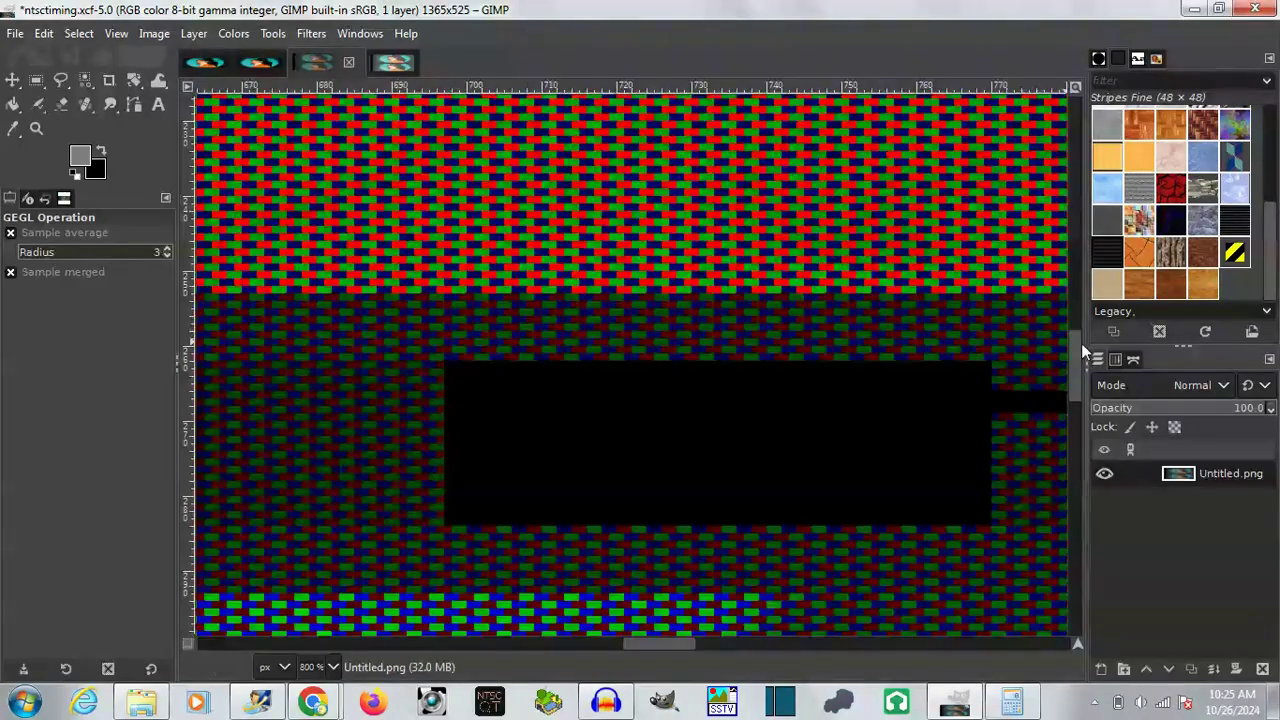
{"action": "left_click_drag", "start_coordinate": [1078, 350], "coordinate": [1078, 210]}
Step: Apply the Mono Mixer with the 1.000 preset to ntsctiming and inspect the result
{"action": "left_click", "coordinate": [233, 33]}
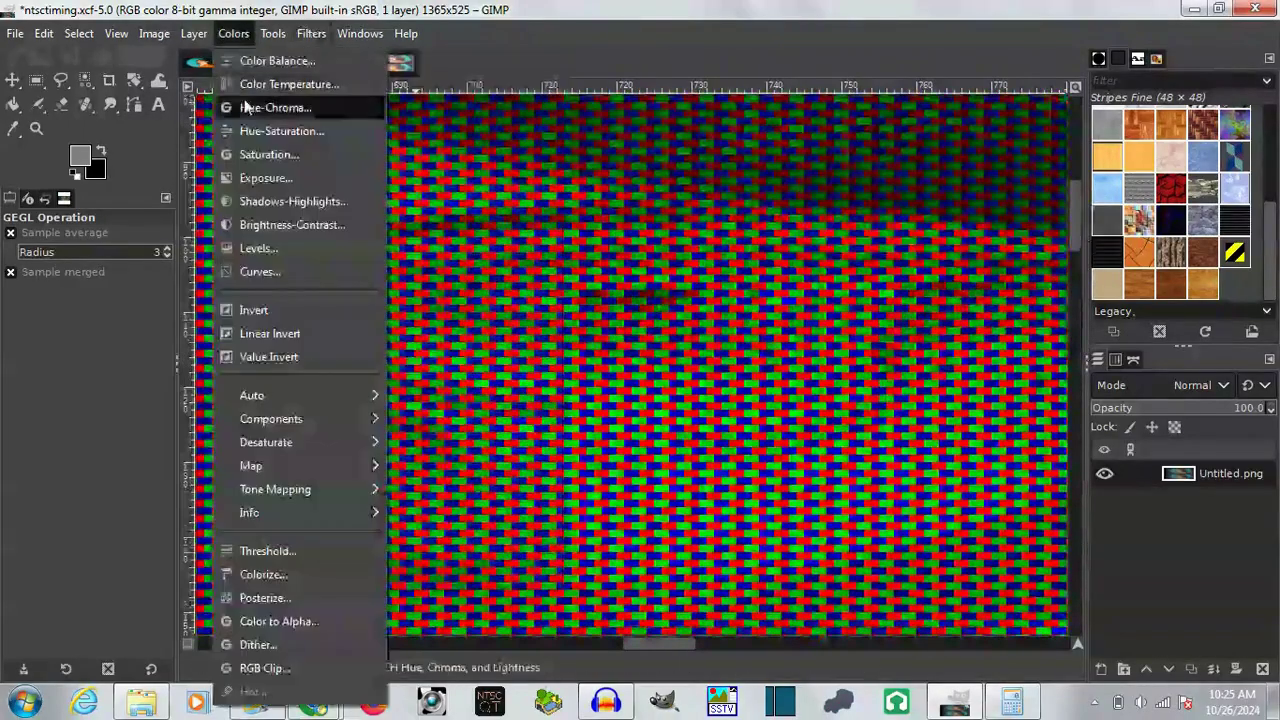
{"action": "left_click", "coordinate": [463, 30]}
{"action": "left_click", "coordinate": [233, 33]}
{"action": "mouse_move", "coordinate": [271, 418]}
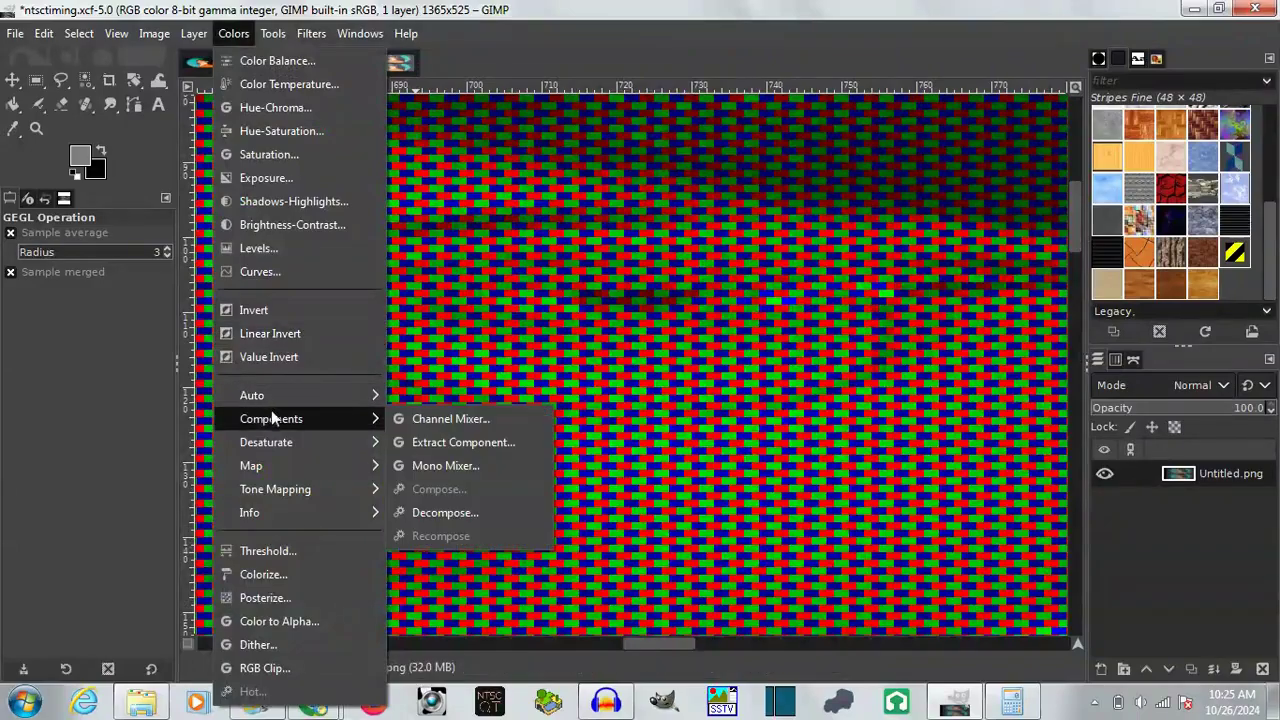
{"action": "left_click", "coordinate": [440, 465]}
{"action": "left_click", "coordinate": [311, 180]}
{"action": "left_click", "coordinate": [312, 207]}
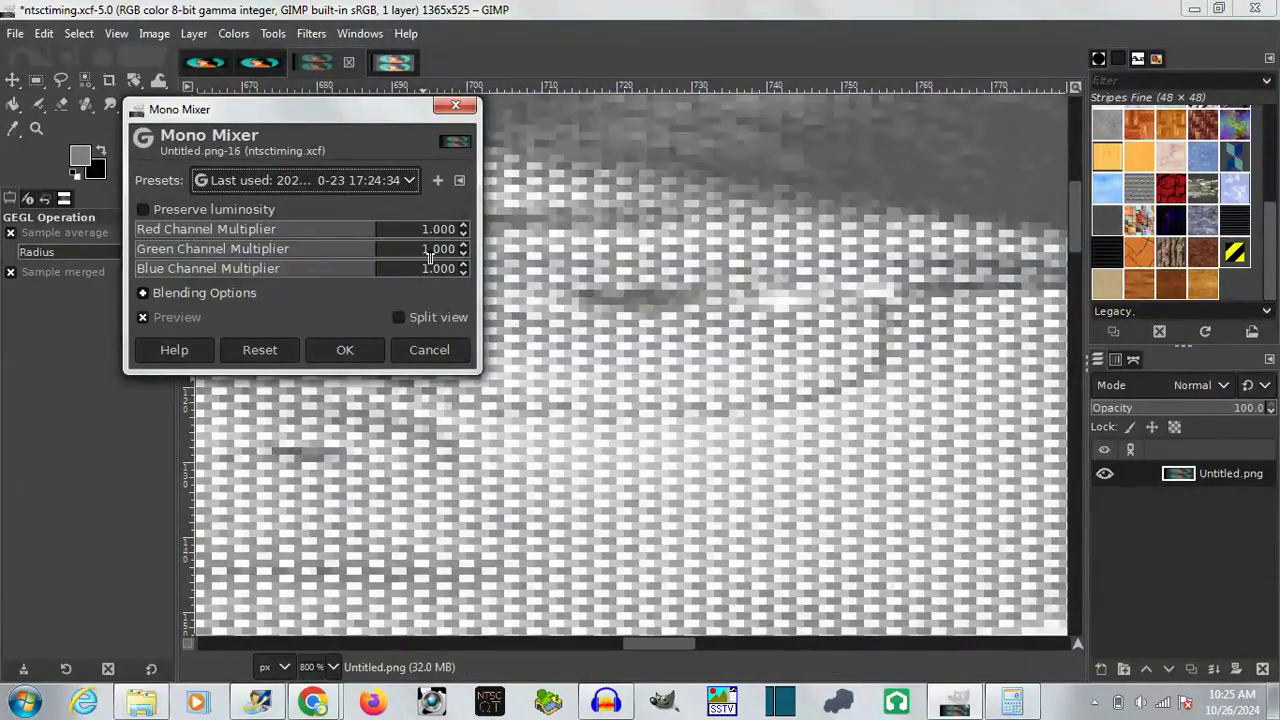
{"action": "left_click", "coordinate": [365, 350]}
{"action": "left_click", "coordinate": [333, 667]}
{"action": "left_click", "coordinate": [326, 553]}
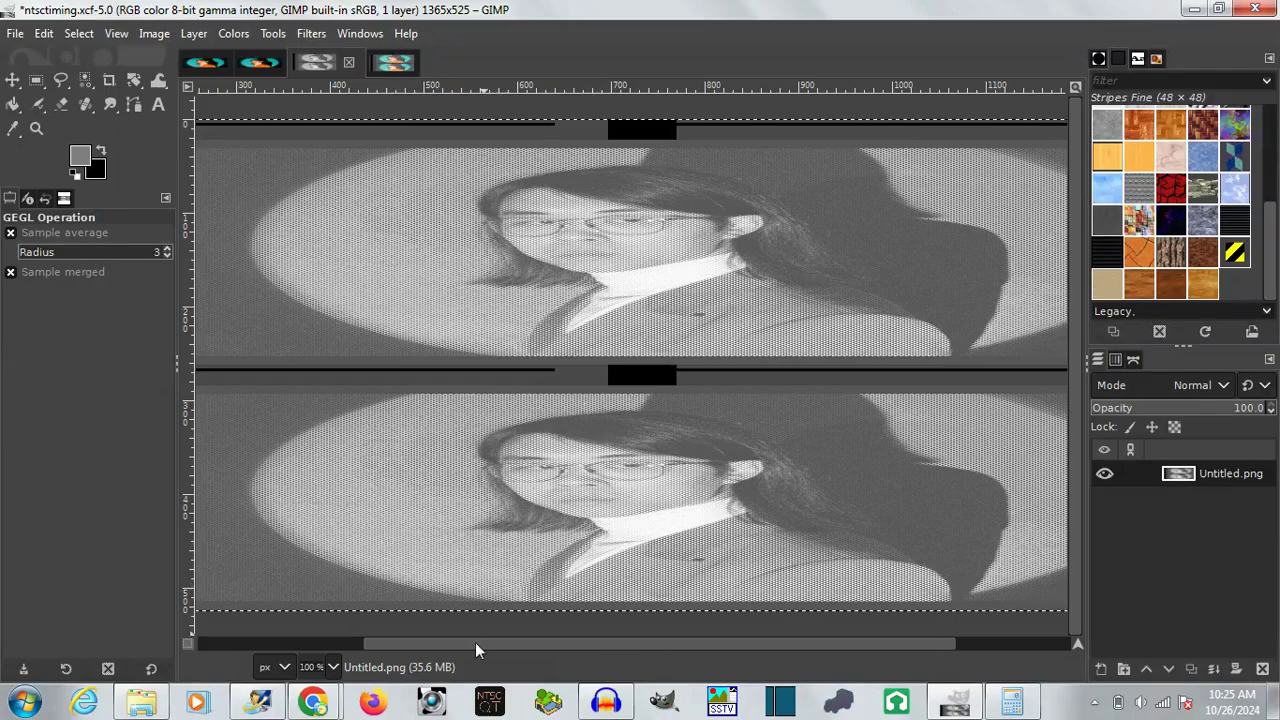
{"action": "left_click", "coordinate": [333, 667]}
{"action": "left_click", "coordinate": [326, 502]}
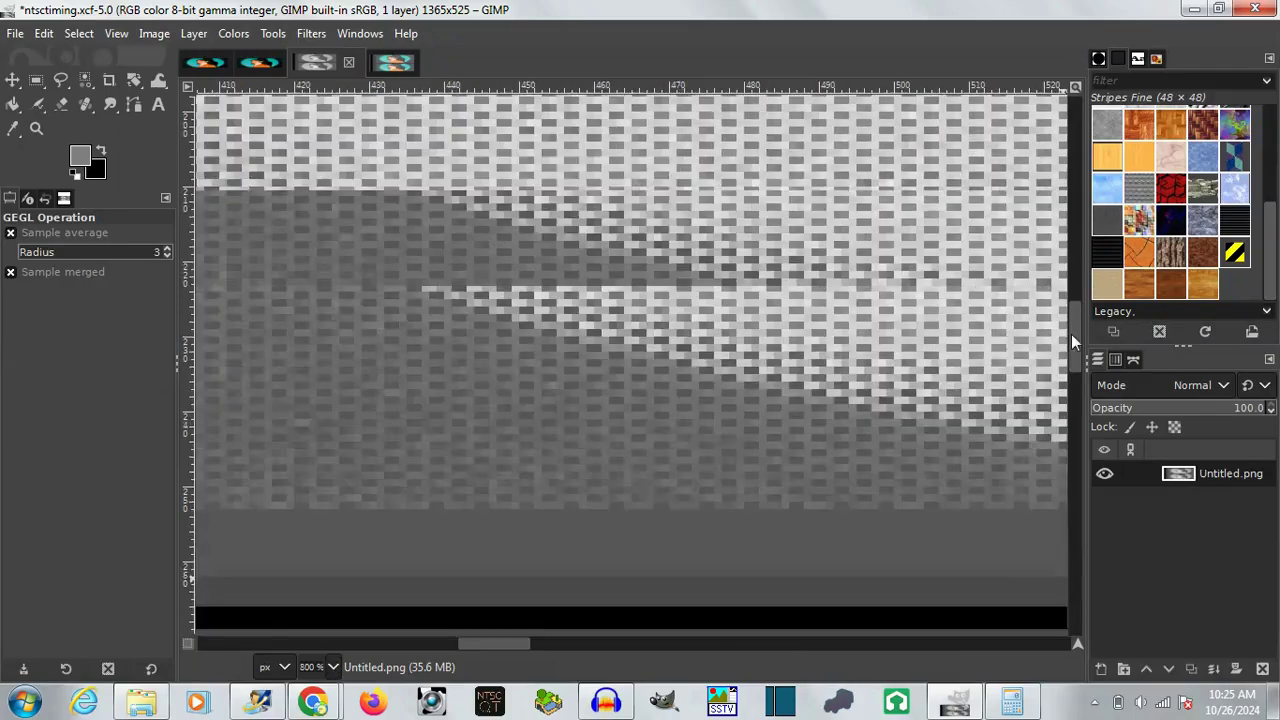
{"action": "left_click_drag", "start_coordinate": [1071, 334], "coordinate": [1080, 233]}
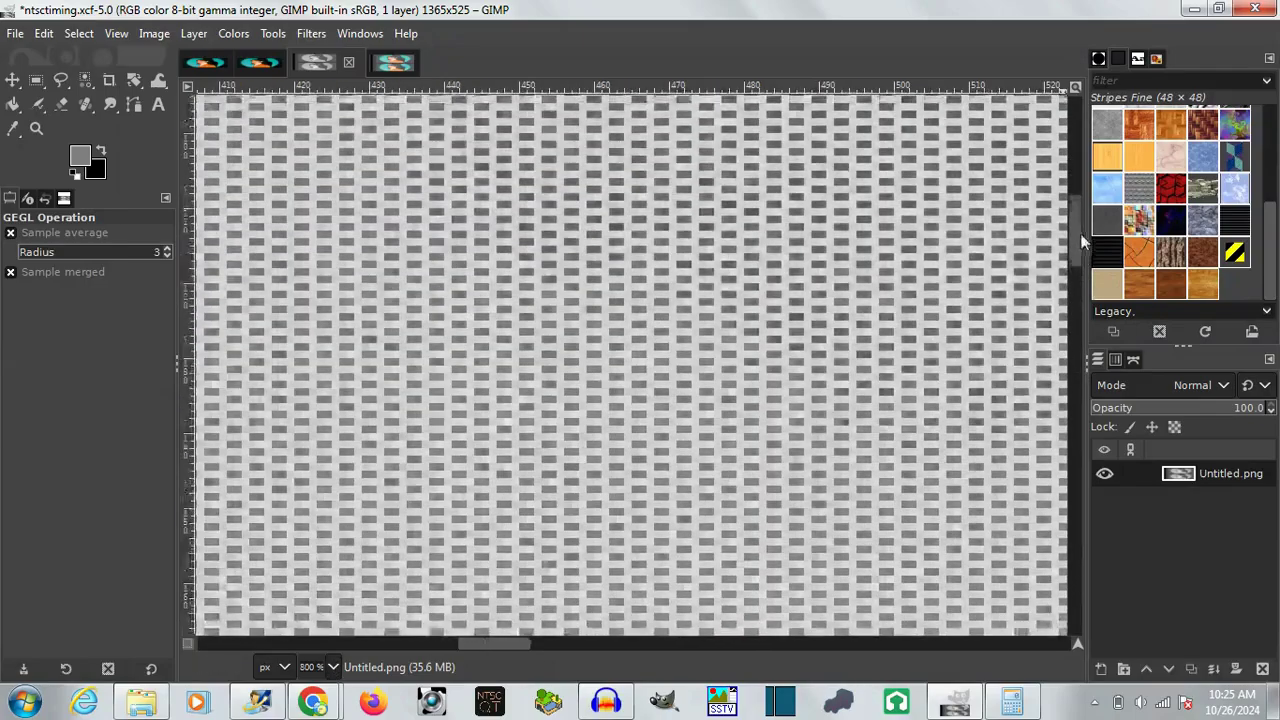
{"action": "left_click_drag", "start_coordinate": [478, 643], "coordinate": [605, 640]}
{"action": "left_click", "coordinate": [333, 667]}
{"action": "left_click", "coordinate": [329, 553]}
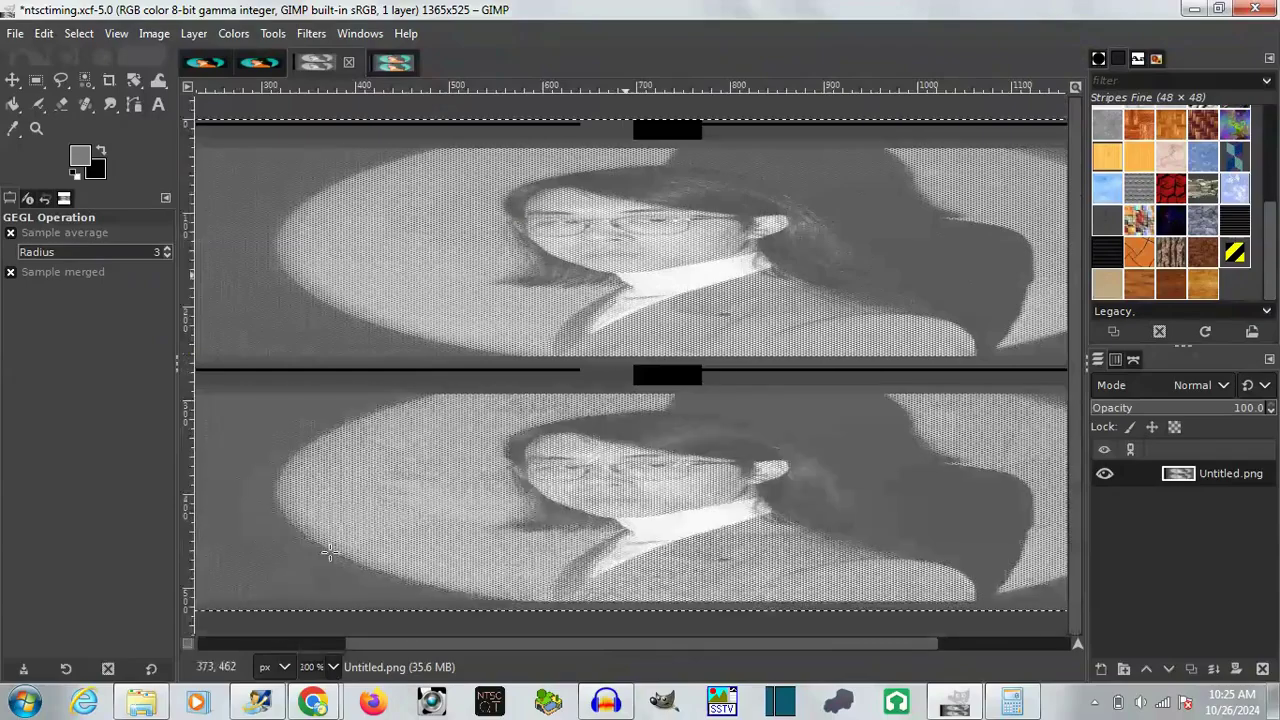
Step: Mix the duplicate image down to monochrome with equal 0.333 weights
{"action": "left_click", "coordinate": [392, 62]}
{"action": "left_click", "coordinate": [233, 33]}
{"action": "left_click", "coordinate": [479, 475]}
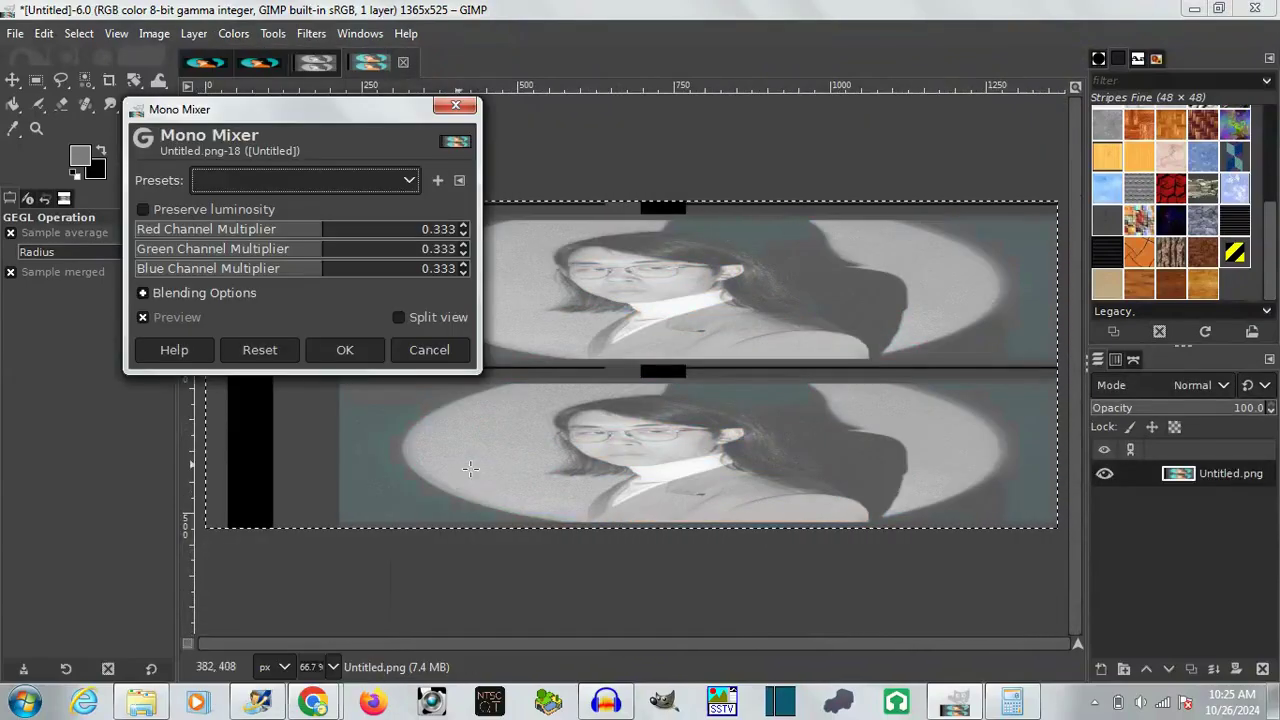
{"action": "left_click", "coordinate": [344, 350]}
Step: Convert the ntsctiming image to Grayscale mode
{"action": "left_click", "coordinate": [313, 63]}
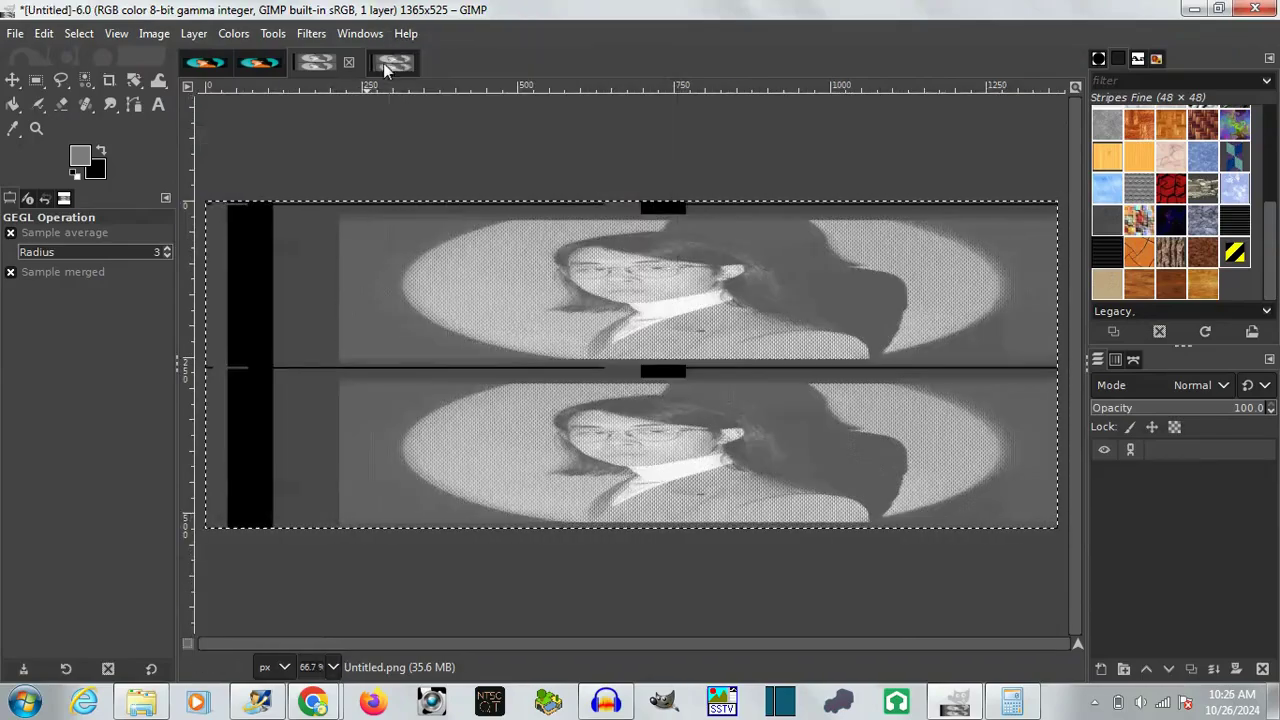
{"action": "left_click", "coordinate": [388, 64]}
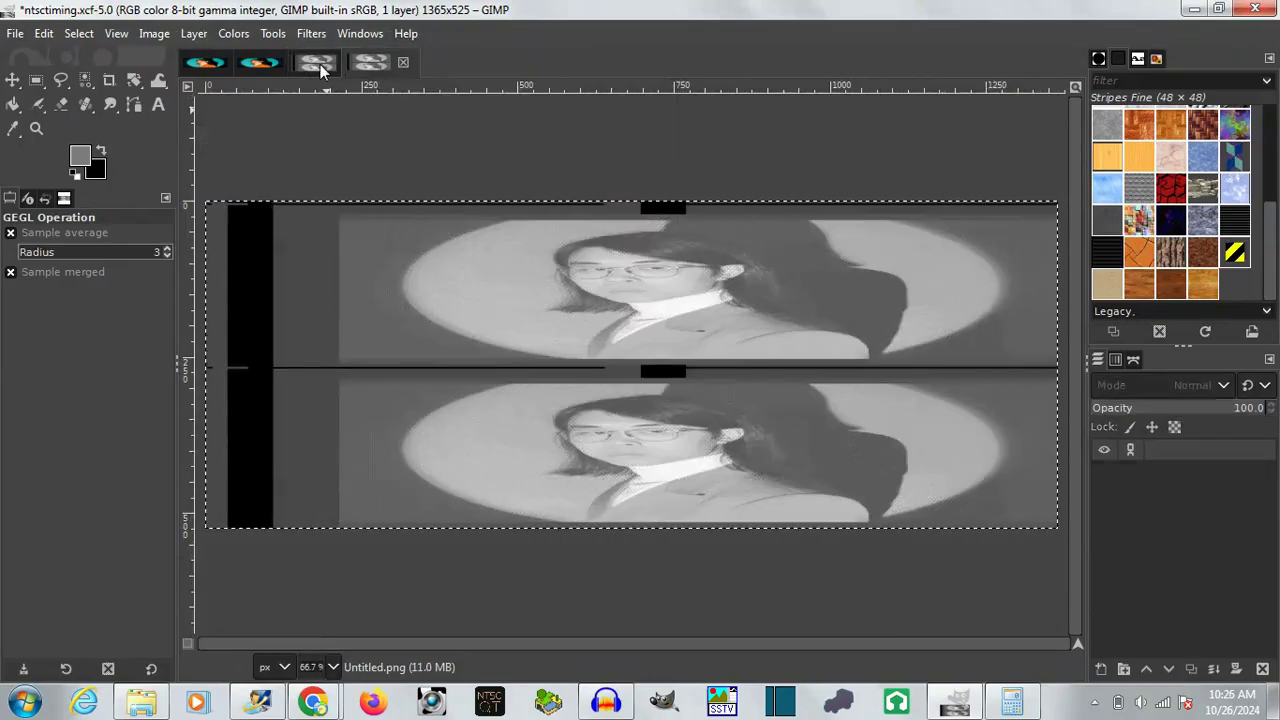
{"action": "left_click", "coordinate": [154, 34]}
{"action": "left_click", "coordinate": [408, 123]}
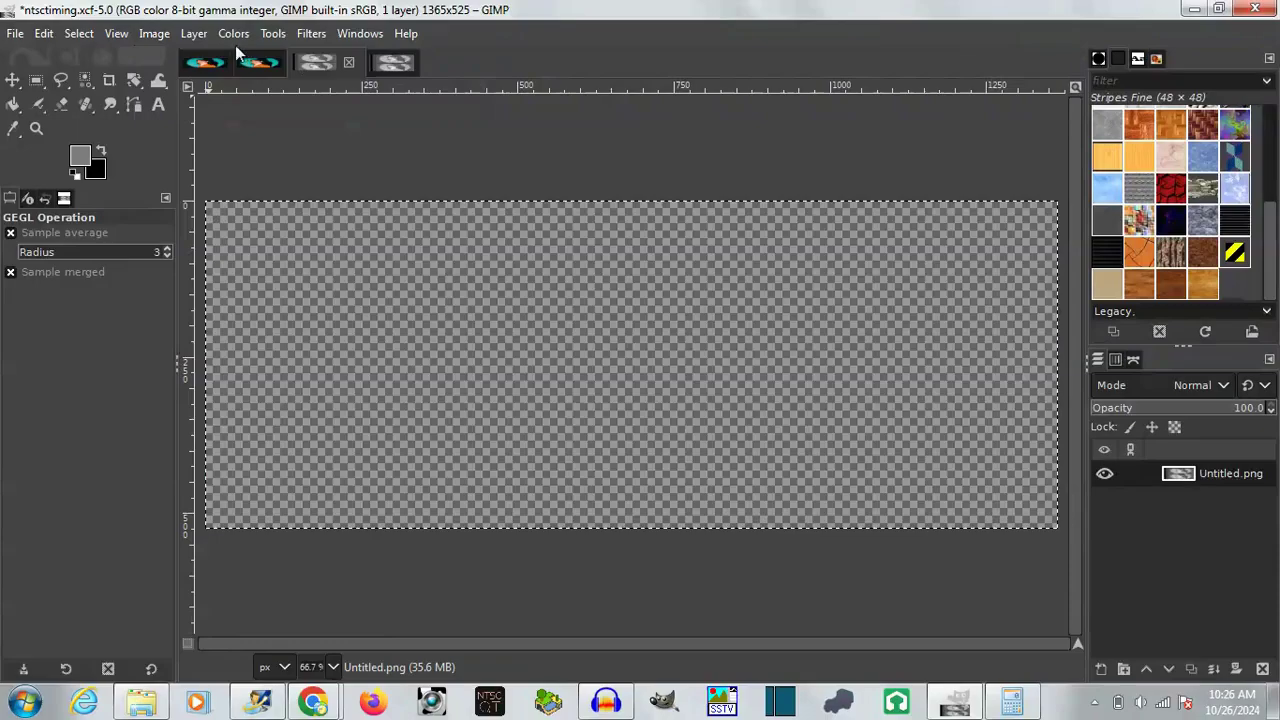
{"action": "left_click", "coordinate": [194, 33]}
{"action": "left_click", "coordinate": [437, 268]}
{"action": "left_click", "coordinate": [15, 33]}
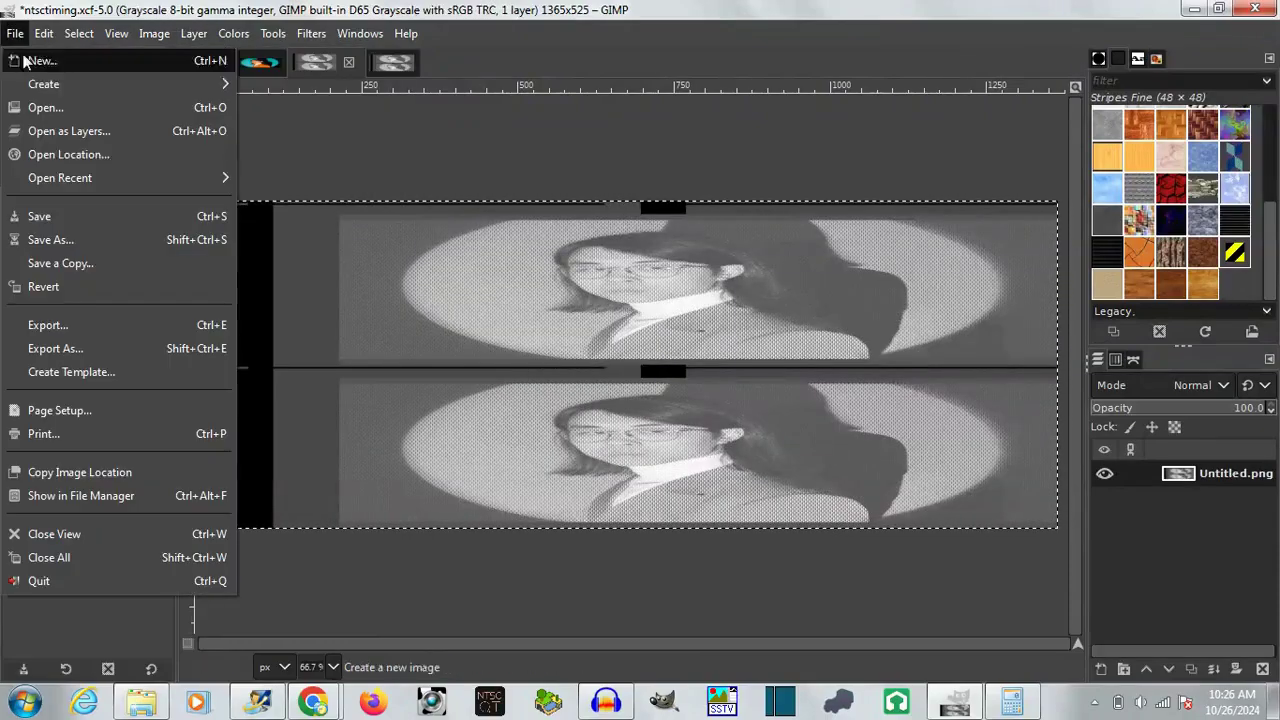
Step: Scale the image to 2730×525 with no interpolation, and check 42955 ÷ 2730 in Calculator
{"action": "left_click", "coordinate": [400, 114]}
{"action": "left_click", "coordinate": [154, 33]}
{"action": "left_click", "coordinate": [340, 302]}
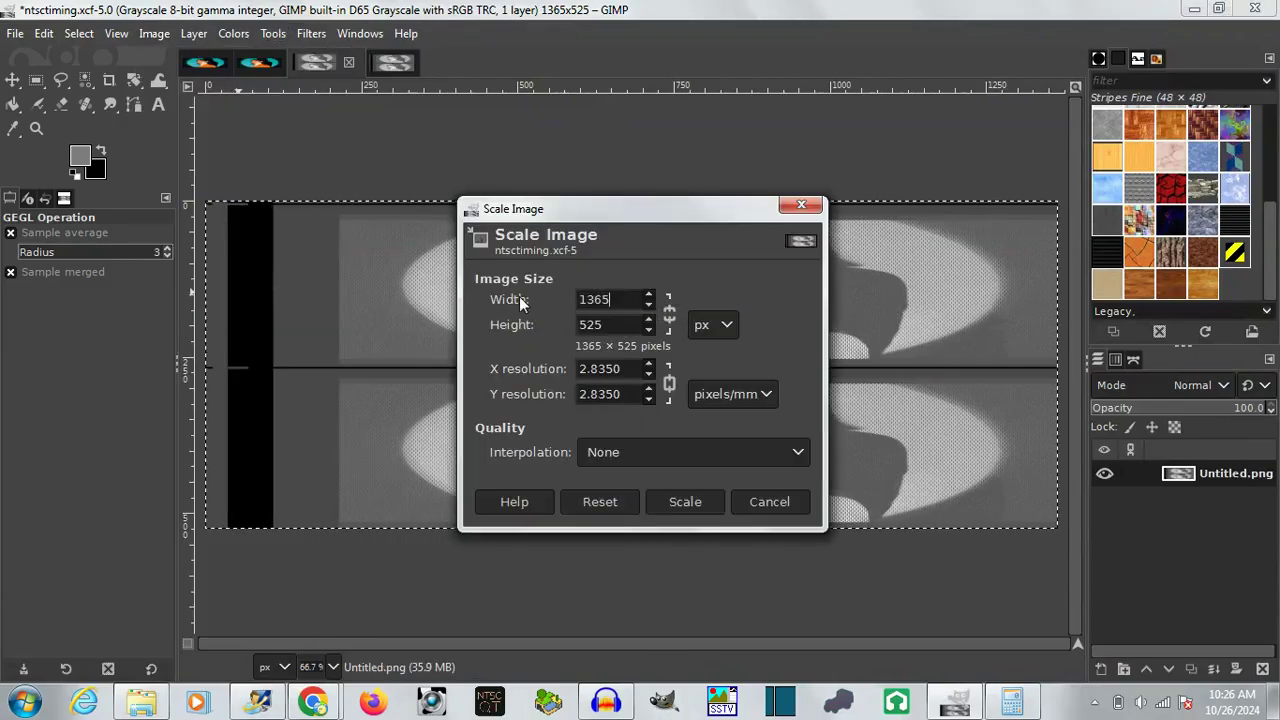
{"action": "left_click", "coordinate": [685, 505]}
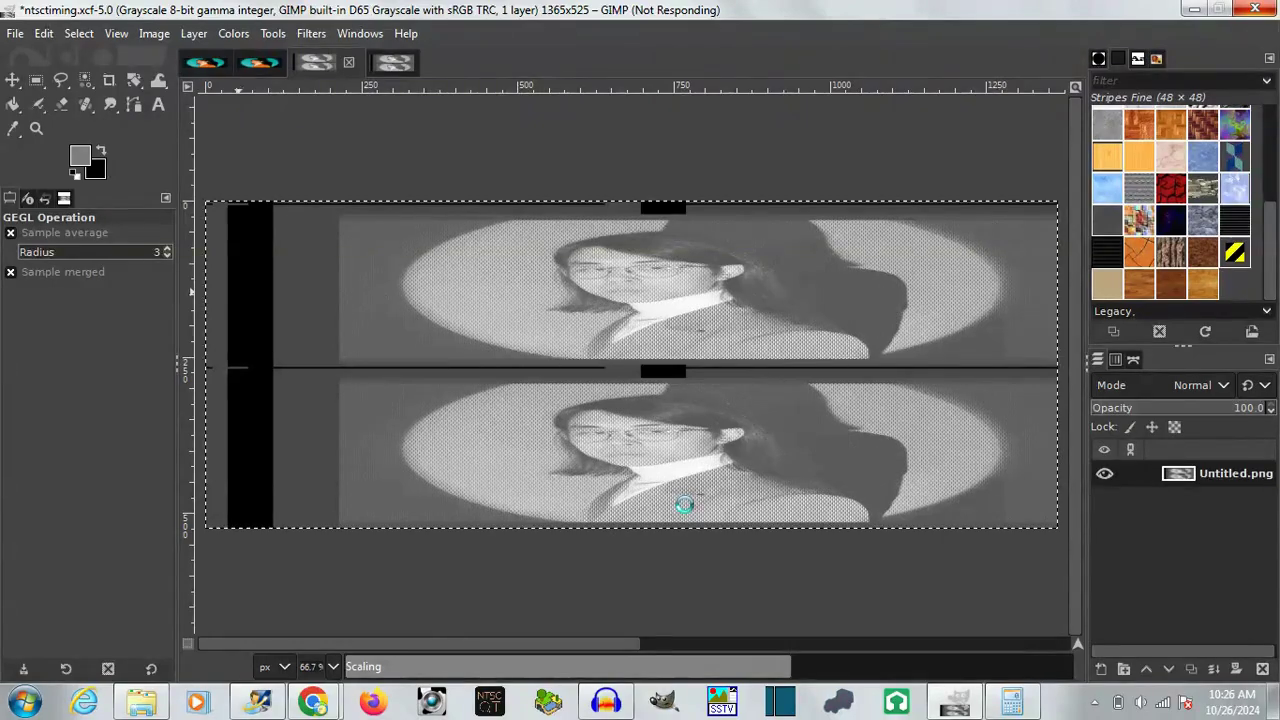
{"action": "left_click", "coordinate": [1012, 700]}
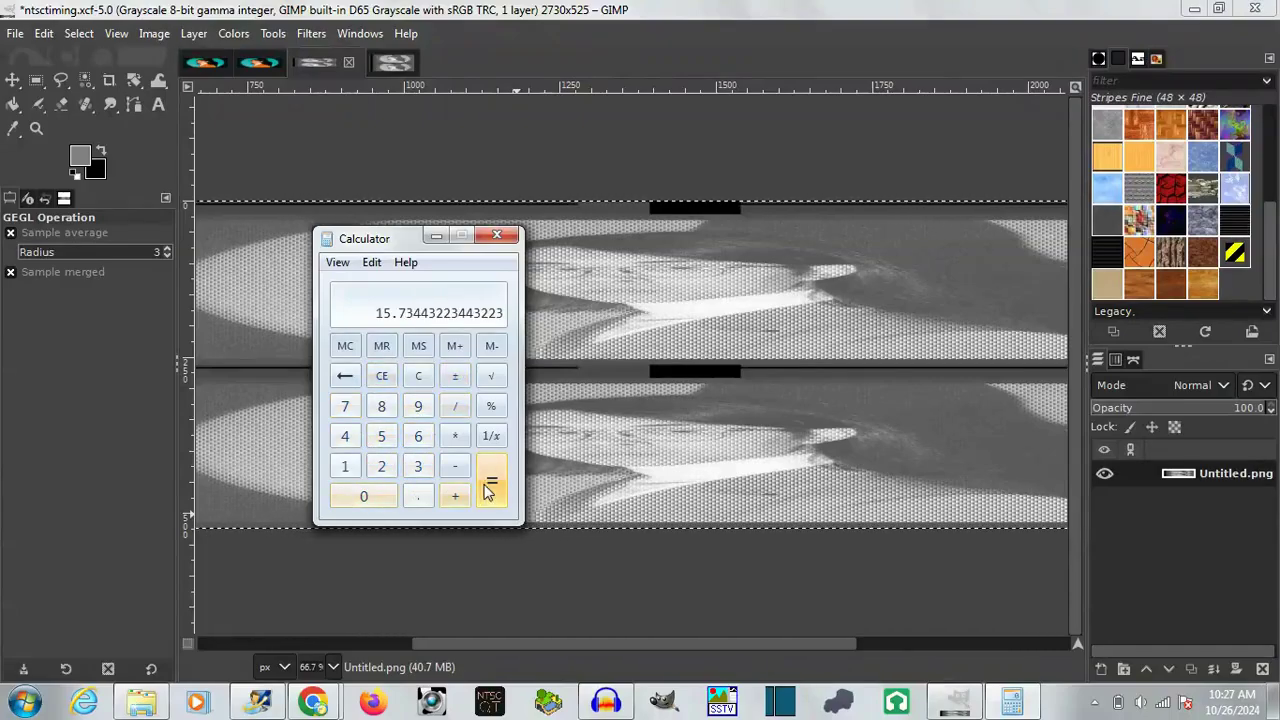
{"action": "left_click", "coordinate": [508, 241]}
Step: Export the image as raw data gingerrootone.data with Standard (R,G,B) ordering
{"action": "left_click", "coordinate": [15, 33]}
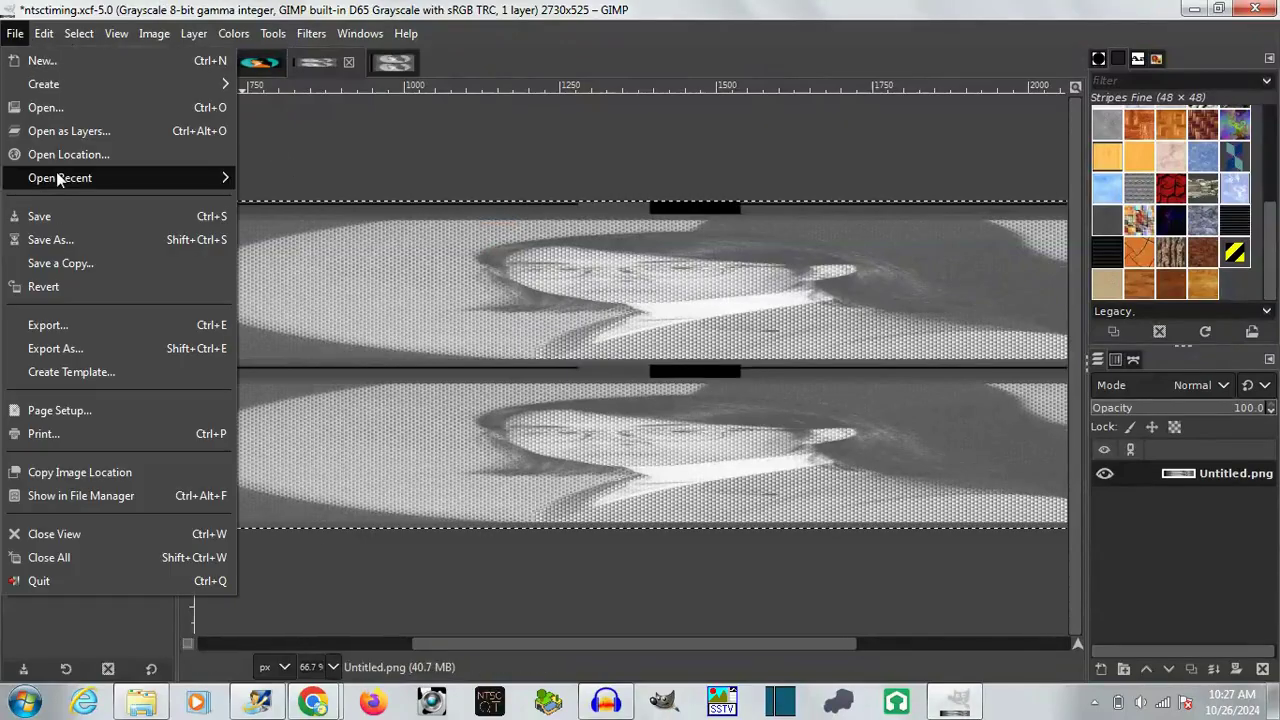
{"action": "left_click", "coordinate": [45, 331]}
{"action": "type", "text": "ginger"}
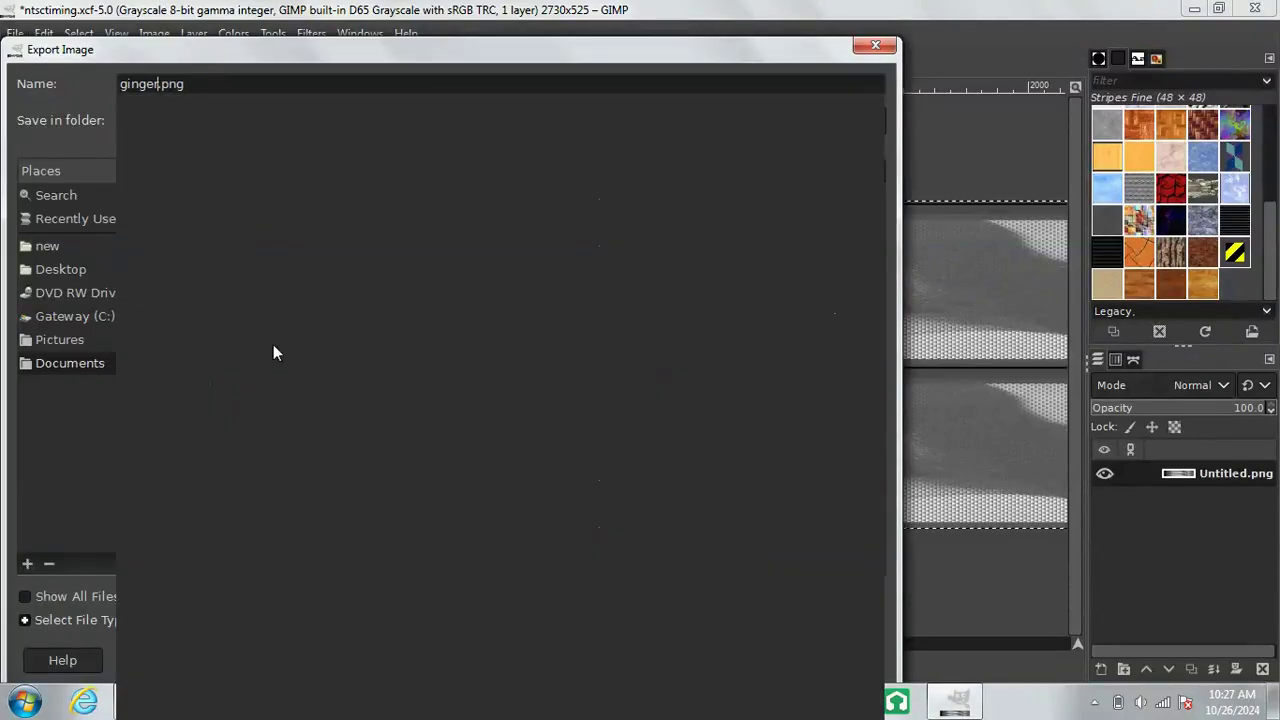
{"action": "type", "text": "rootone"}
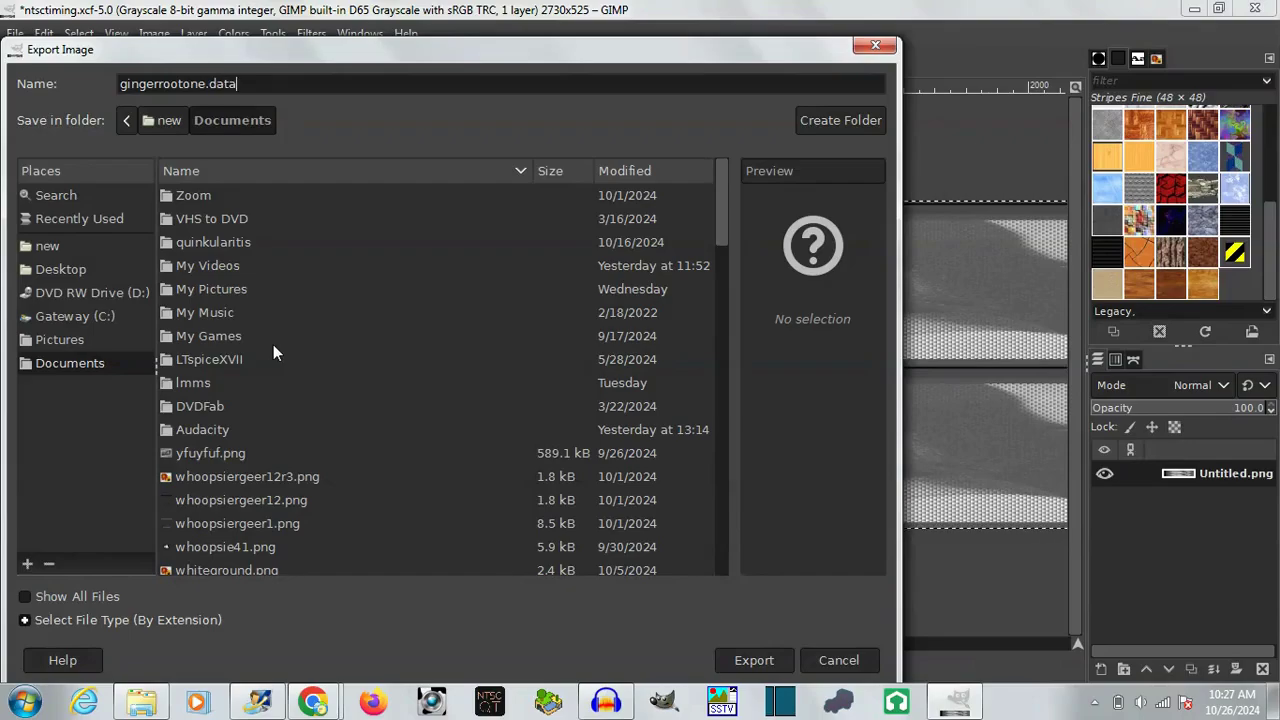
{"action": "left_click", "coordinate": [741, 662]}
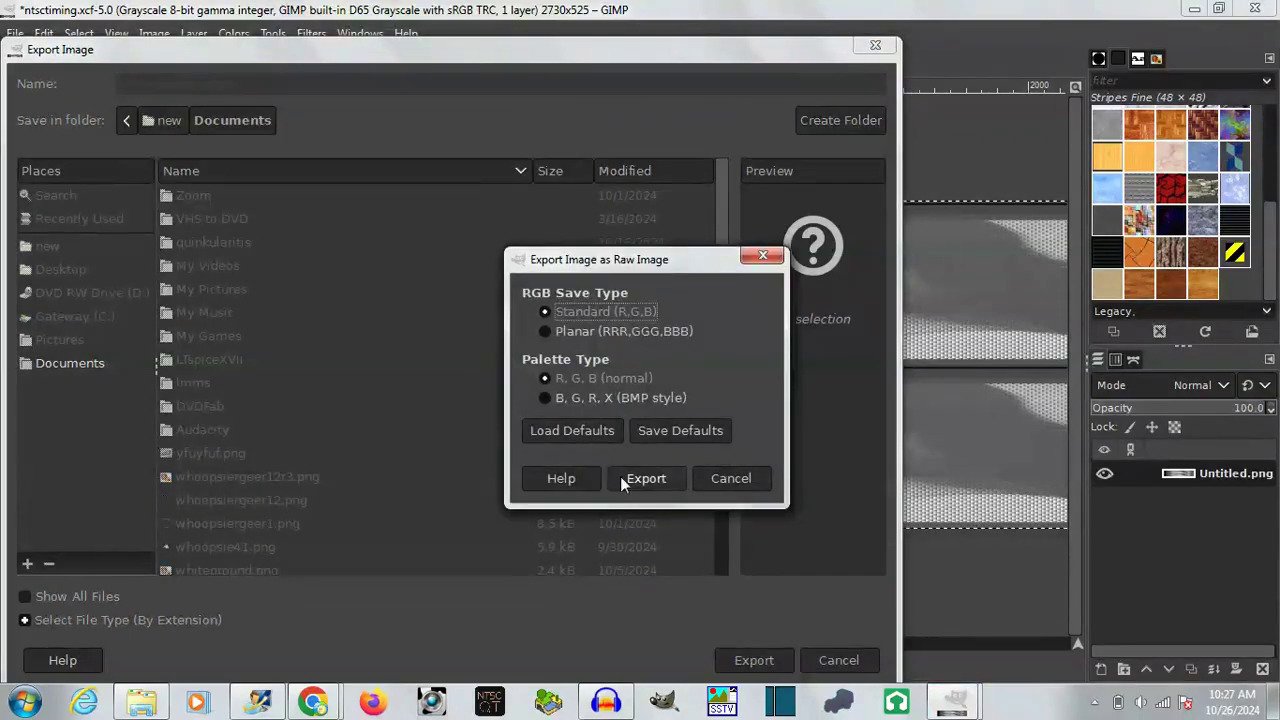
{"action": "left_click", "coordinate": [626, 478]}
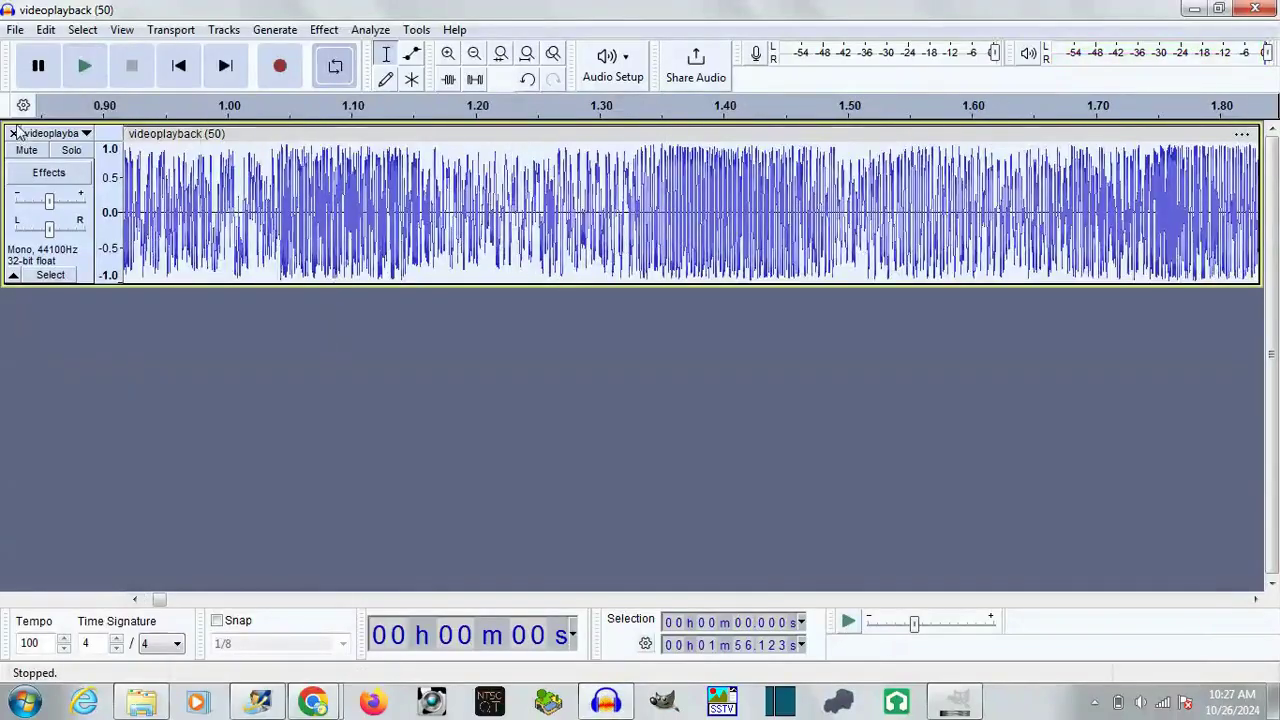
Step: Start a Raw Data import of gingerrootone.data from the Documents folder
{"action": "left_click", "coordinate": [340, 281]}
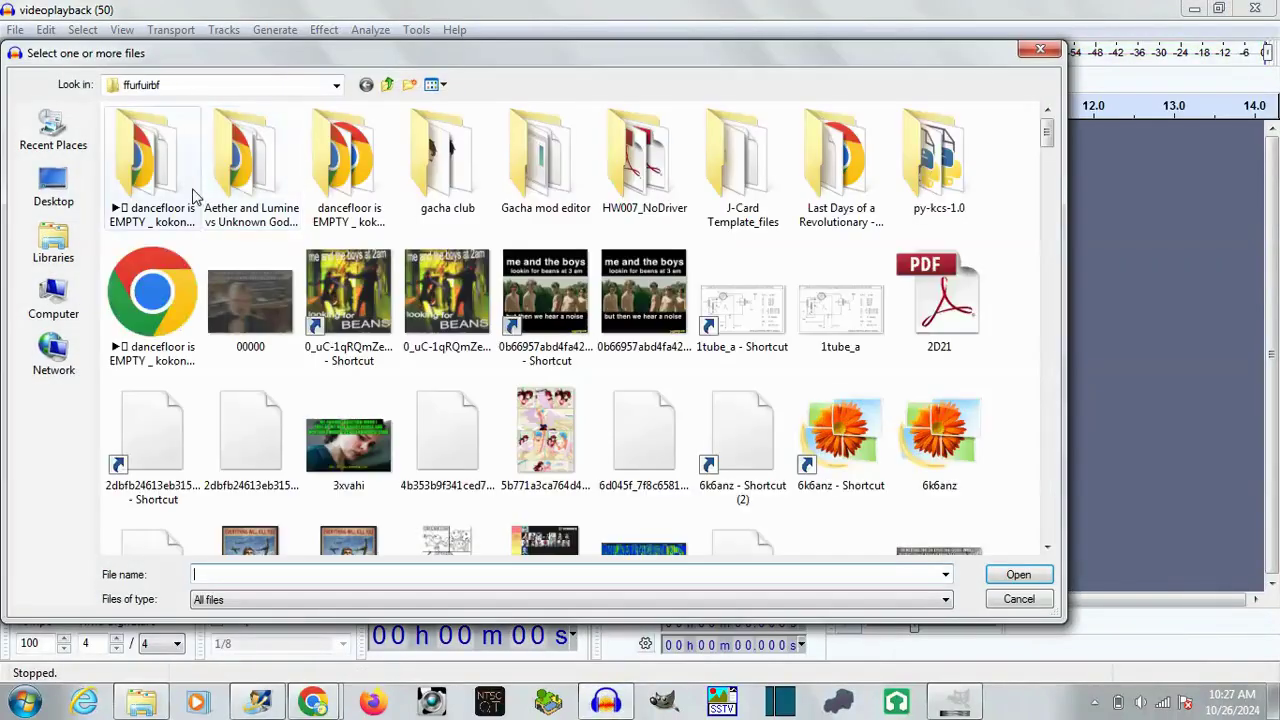
{"action": "left_click", "coordinate": [54, 185]}
{"action": "left_click", "coordinate": [54, 245]}
{"action": "double_click", "coordinate": [200, 130]}
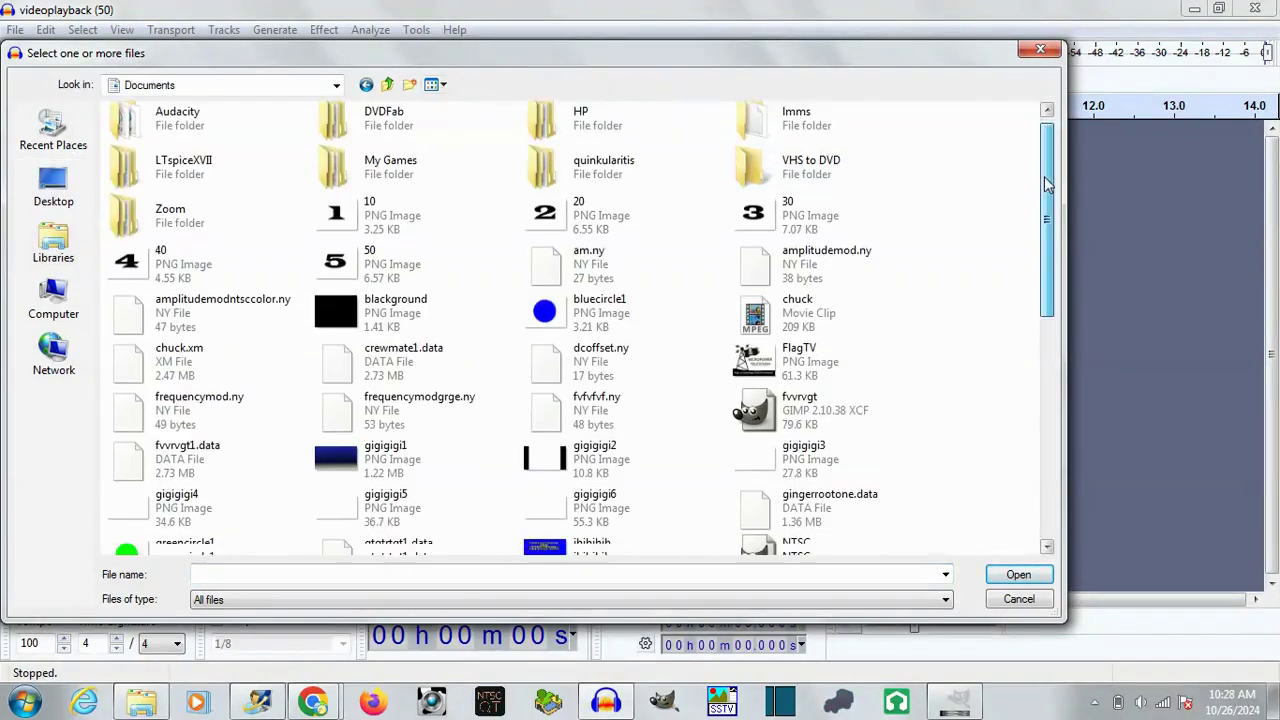
{"action": "scroll", "coordinate": [1029, 377], "scroll_direction": "down", "scroll_amount": 5}
{"action": "scroll", "coordinate": [1024, 438], "scroll_direction": "down", "scroll_amount": 5}
{"action": "scroll", "coordinate": [1000, 440], "scroll_direction": "up", "scroll_amount": 3}
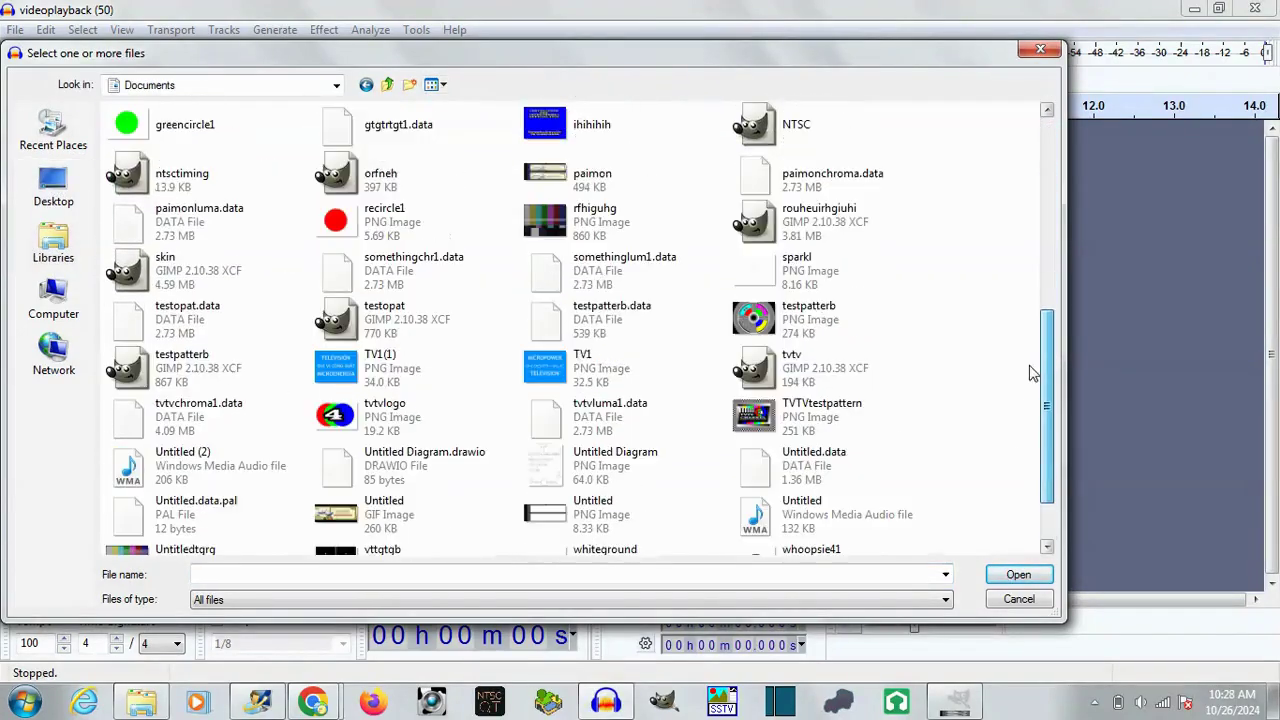
{"action": "scroll", "coordinate": [950, 430], "scroll_direction": "up", "scroll_amount": 5}
{"action": "double_click", "coordinate": [800, 430]}
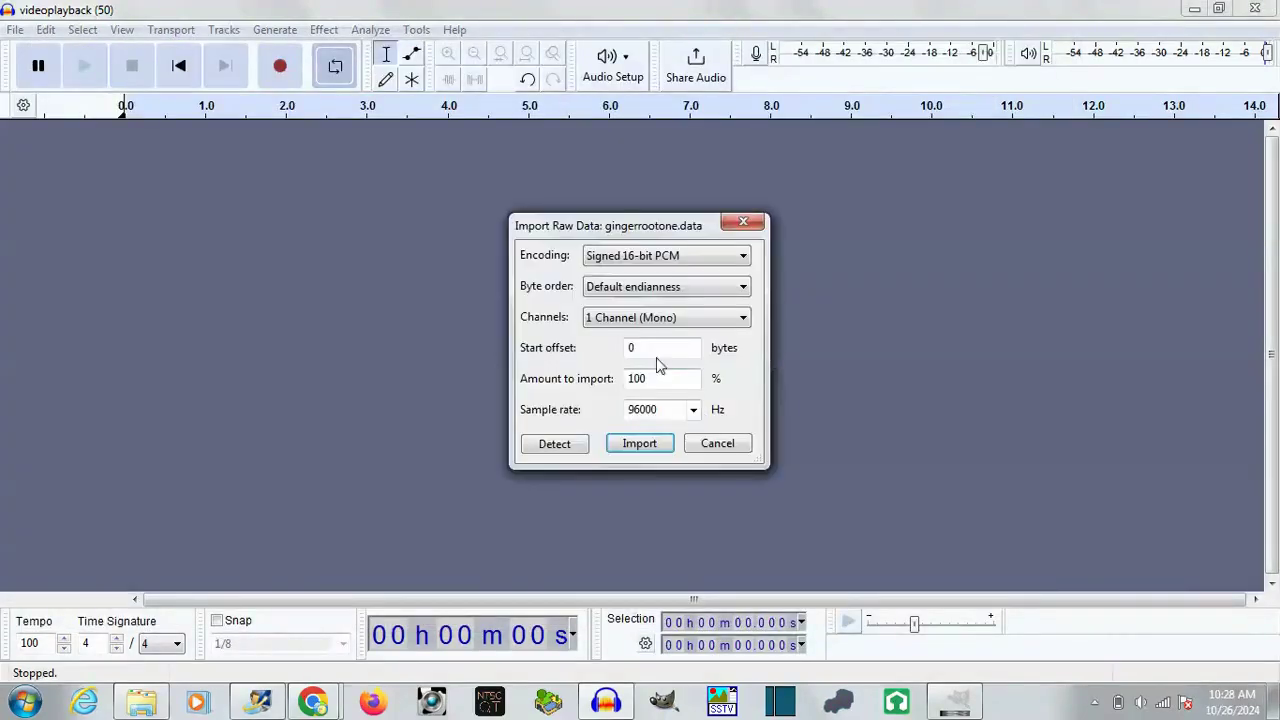
Step: Import it as Unsigned 8-bit PCM at a 42955 Hz sample rate
{"action": "left_click", "coordinate": [667, 255]}
{"action": "left_click", "coordinate": [640, 329]}
{"action": "double_click", "coordinate": [657, 410]}
{"action": "type", "text": "42955"}
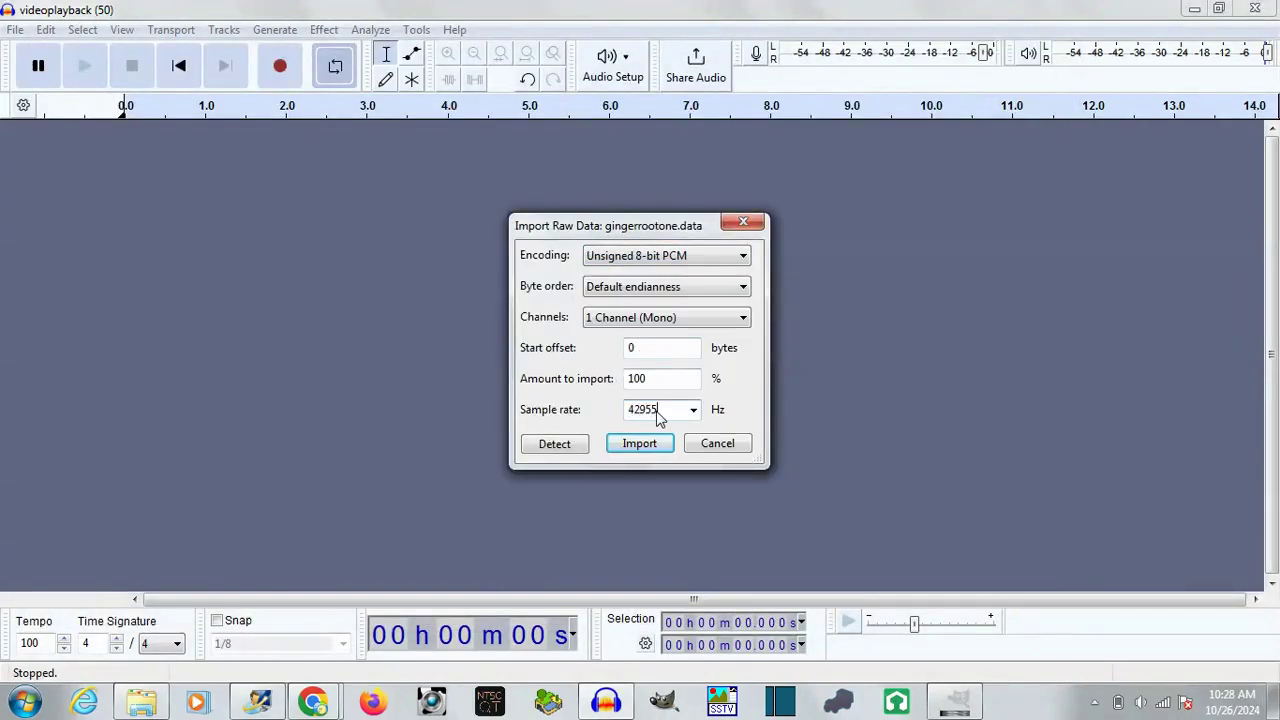
{"action": "left_click", "coordinate": [629, 443]}
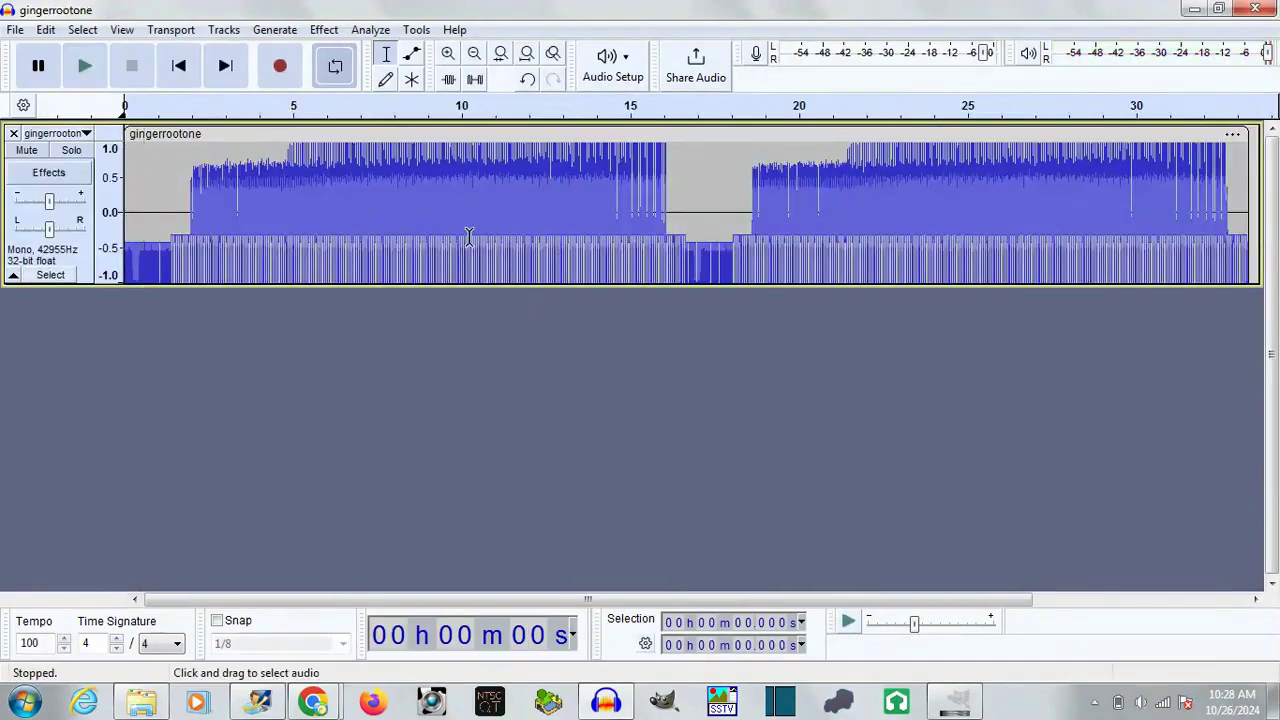
Step: Select all of the gingerrootone track, play it, zoom through the waveform, and open the Effect menu
{"action": "key", "text": "ctrl+a"}
{"action": "left_click", "coordinate": [448, 53]}
{"action": "left_click", "coordinate": [448, 53]}
{"action": "left_click", "coordinate": [448, 53]}
{"action": "left_click", "coordinate": [448, 53]}
{"action": "left_click", "coordinate": [448, 53]}
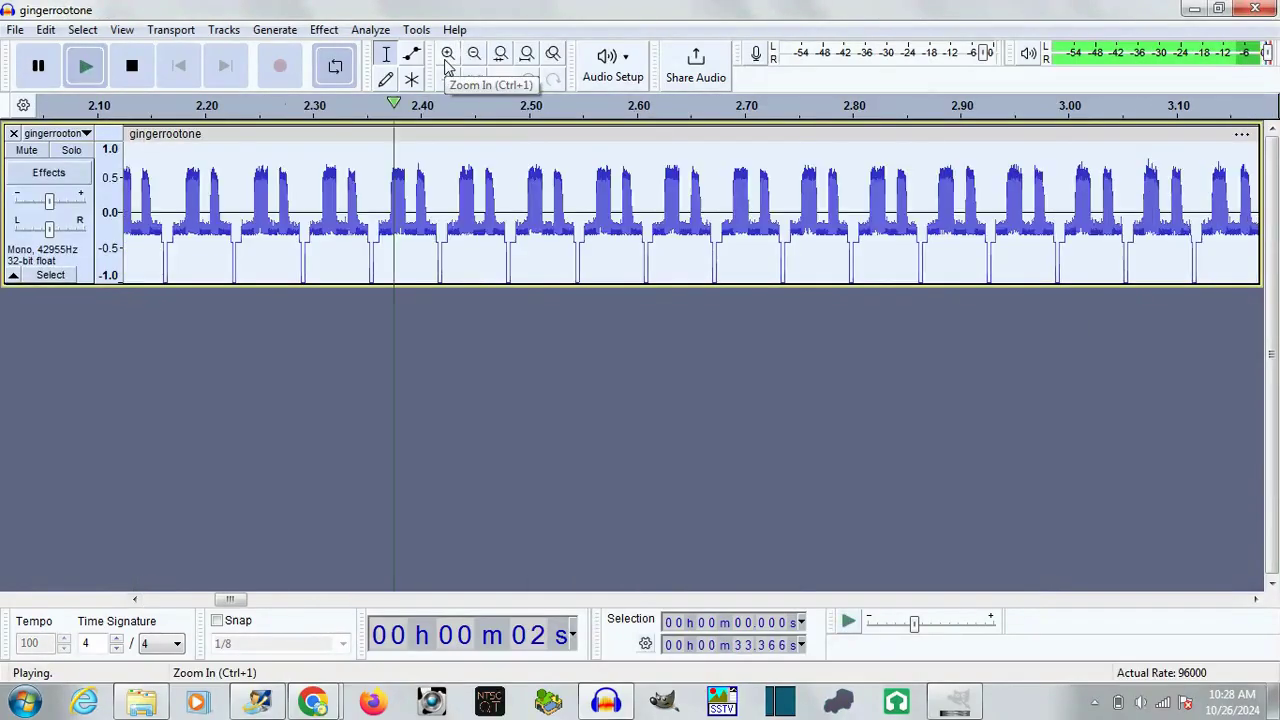
{"action": "left_click", "coordinate": [474, 53]}
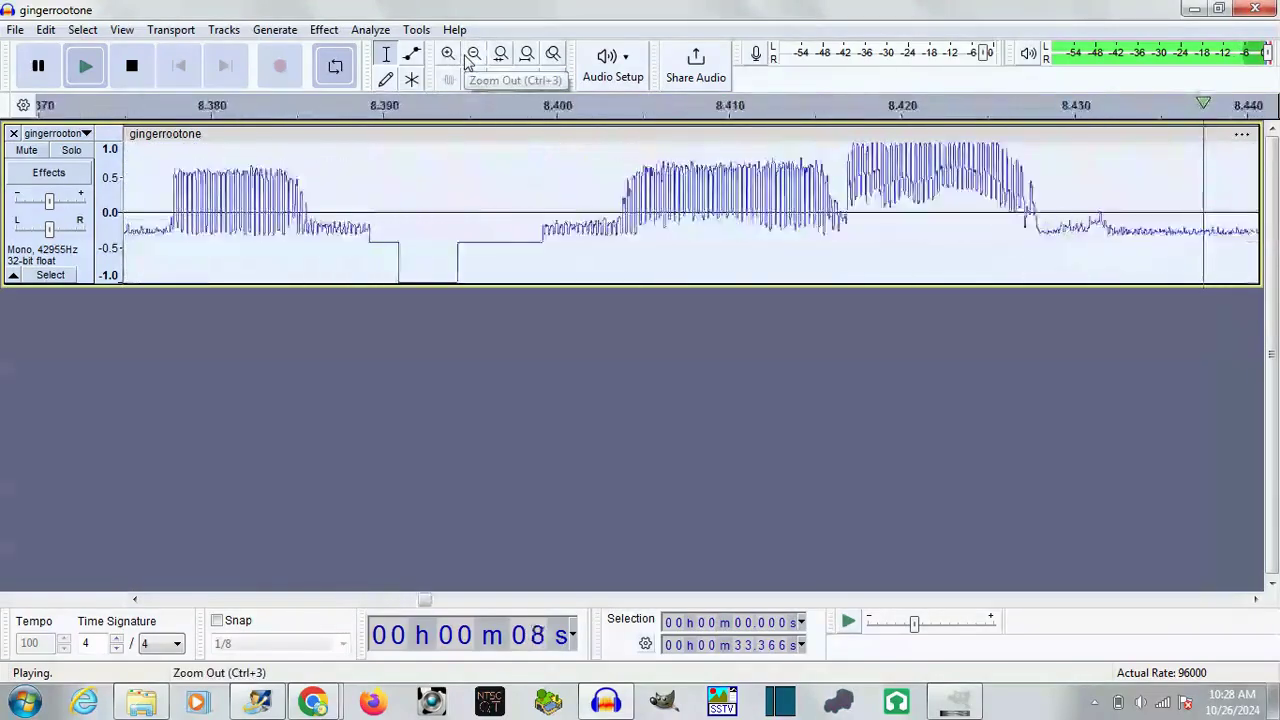
{"action": "left_click", "coordinate": [466, 58]}
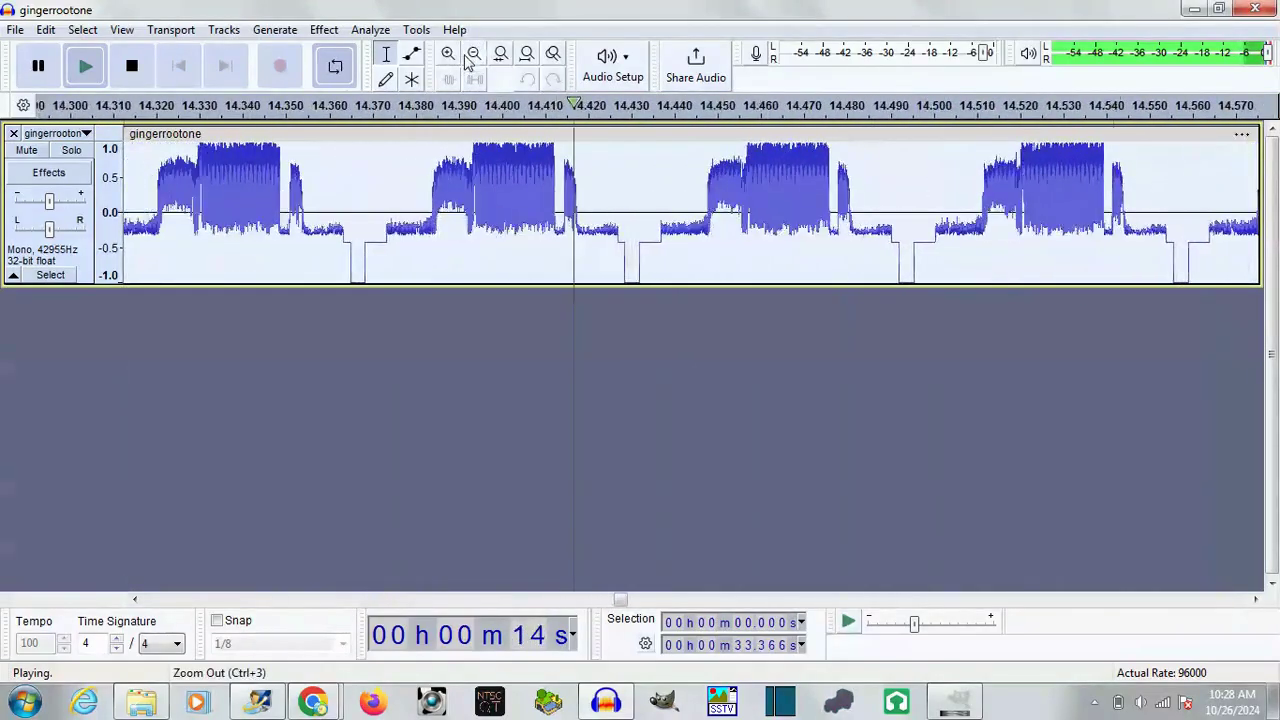
{"action": "left_click", "coordinate": [467, 59]}
{"action": "left_click", "coordinate": [474, 53]}
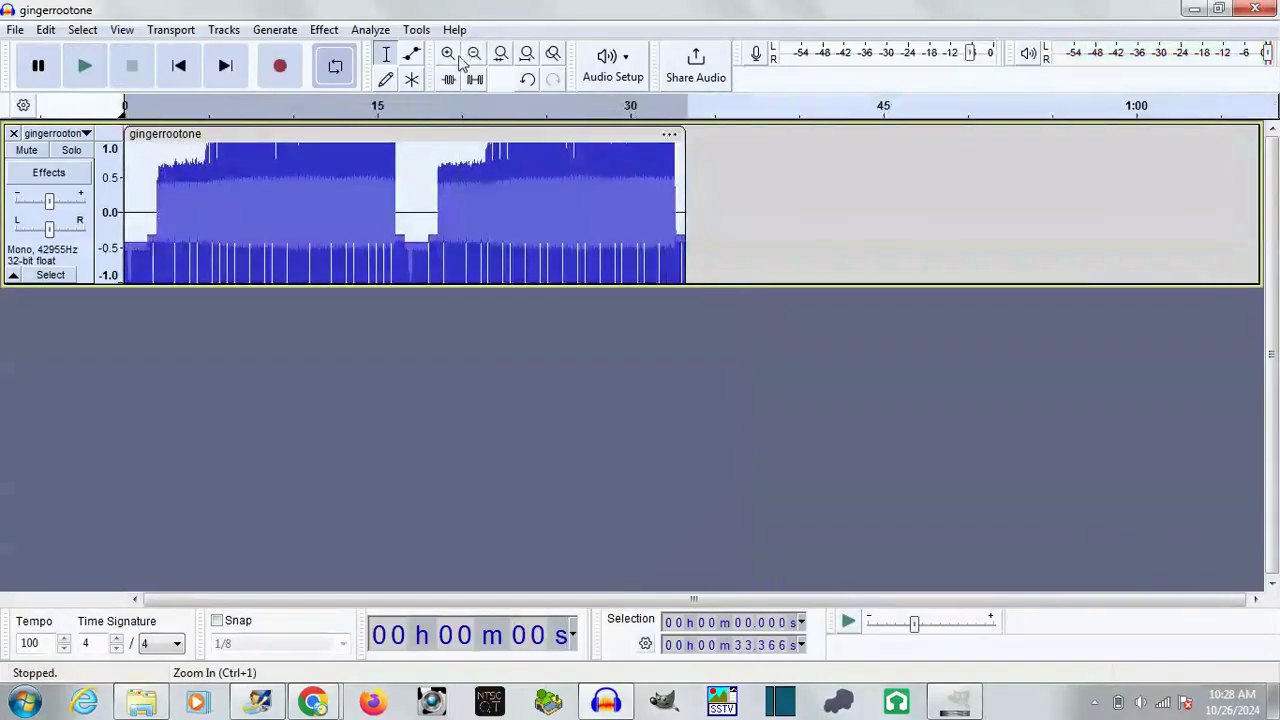
{"action": "left_click", "coordinate": [448, 53]}
{"action": "left_click", "coordinate": [448, 53]}
{"action": "left_click_drag", "start_coordinate": [697, 601], "coordinate": [658, 601]}
{"action": "left_click_drag", "start_coordinate": [694, 223], "coordinate": [417, 223]}
{"action": "left_click", "coordinate": [448, 53]}
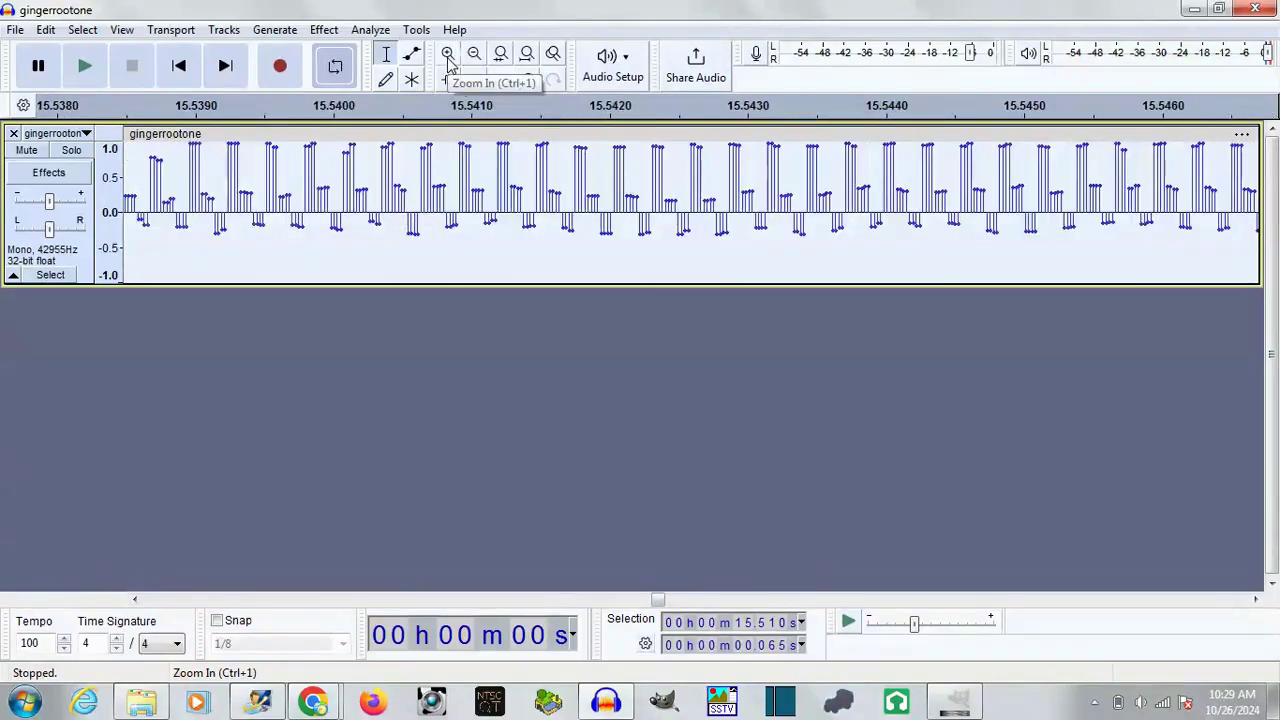
{"action": "left_click", "coordinate": [416, 29]}
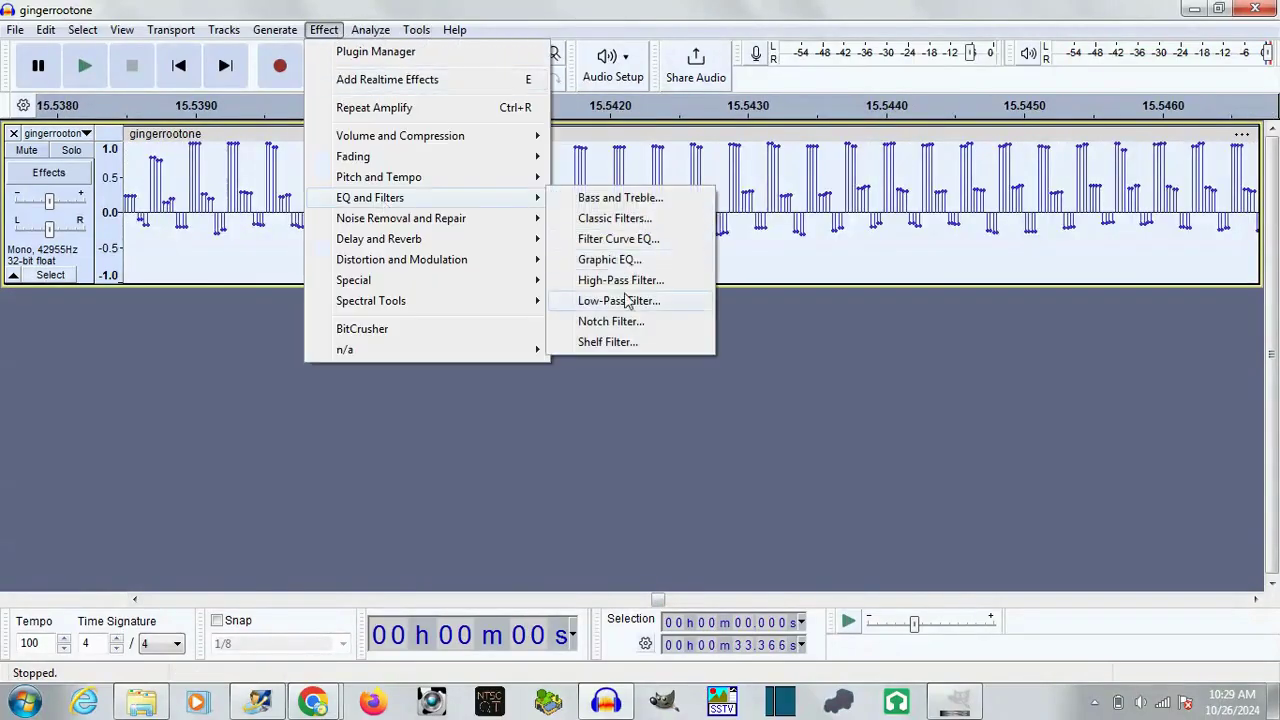
Step: Apply a 5000 Hz low-pass filter to gingerrootone and play it back to check
{"action": "left_click", "coordinate": [631, 297]}
{"action": "type", "text": "5000.0"}
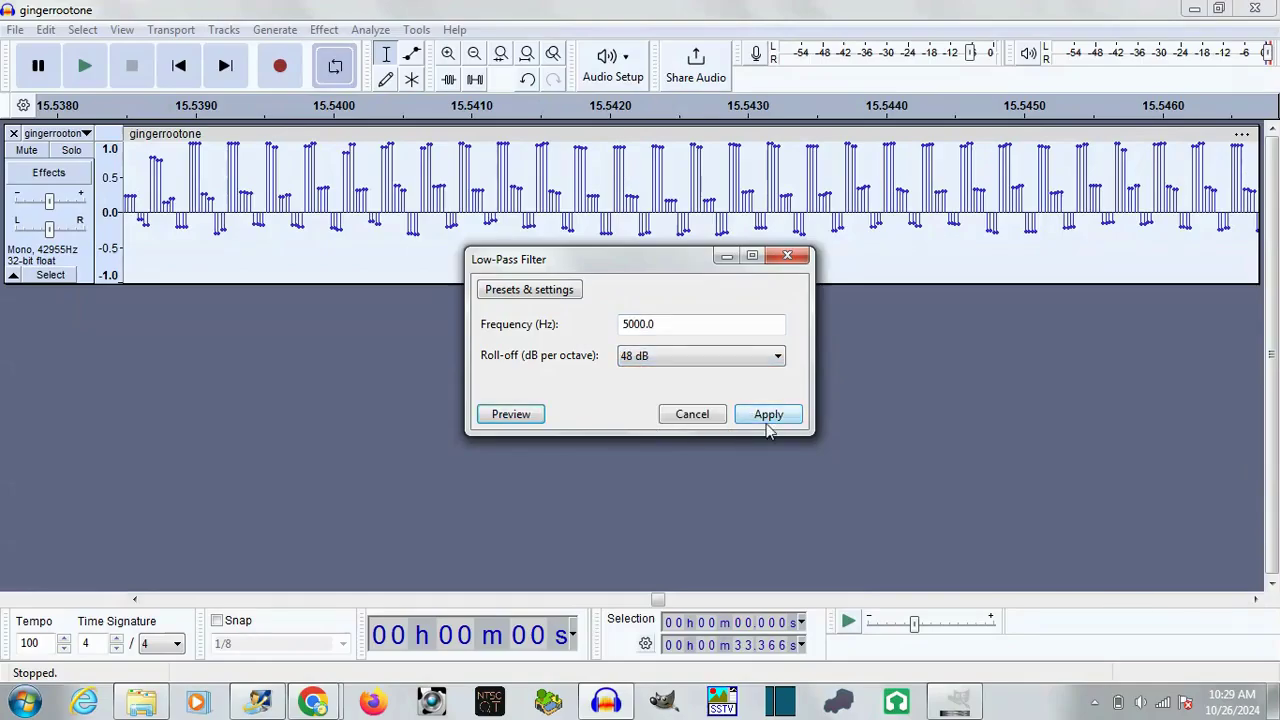
{"action": "left_click", "coordinate": [767, 425]}
{"action": "key", "text": "space"}
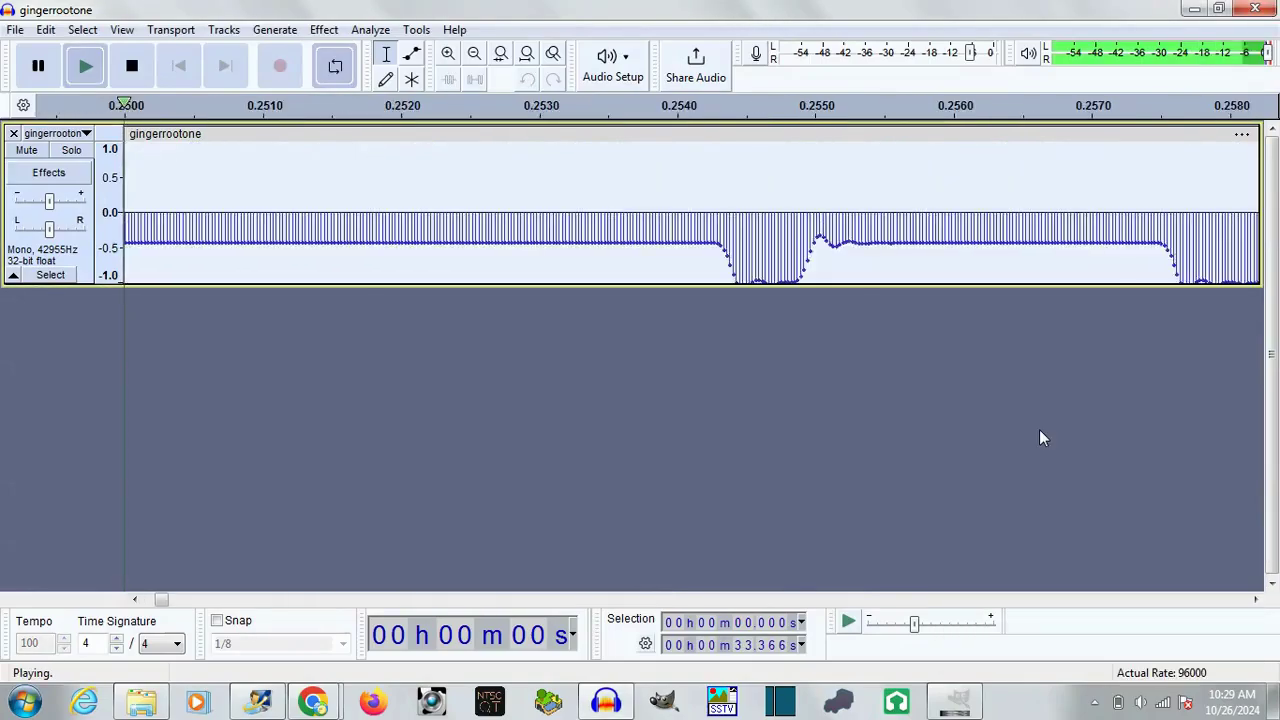
{"action": "left_click", "coordinate": [478, 58]}
{"action": "left_click", "coordinate": [478, 58]}
{"action": "left_click", "coordinate": [478, 58]}
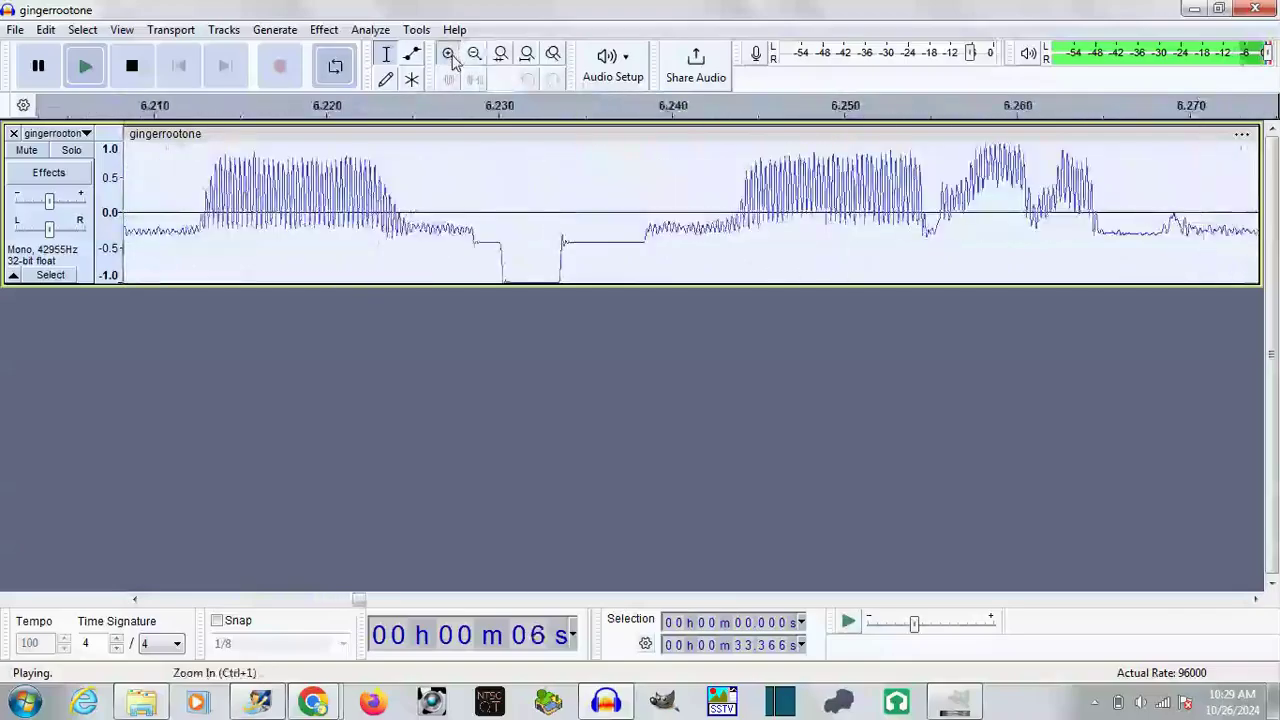
{"action": "left_click", "coordinate": [448, 55]}
{"action": "left_click", "coordinate": [448, 55]}
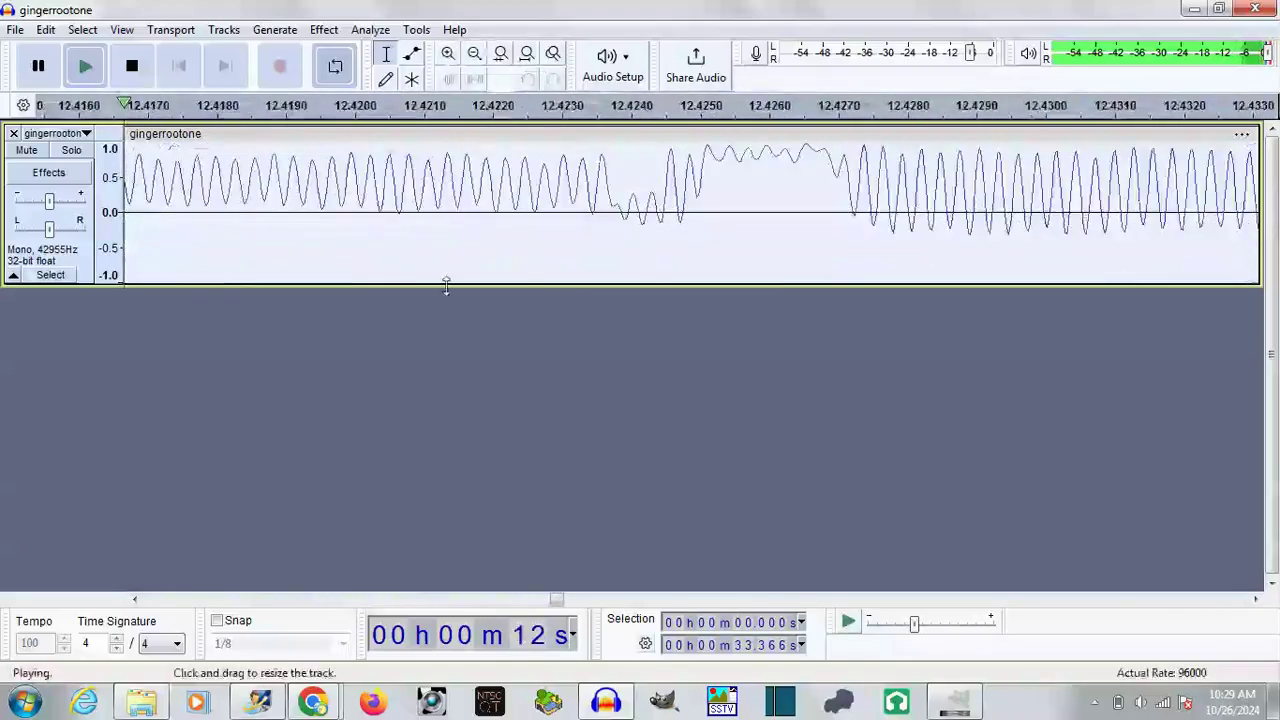
{"action": "key", "text": "space"}
{"action": "left_click", "coordinate": [472, 57]}
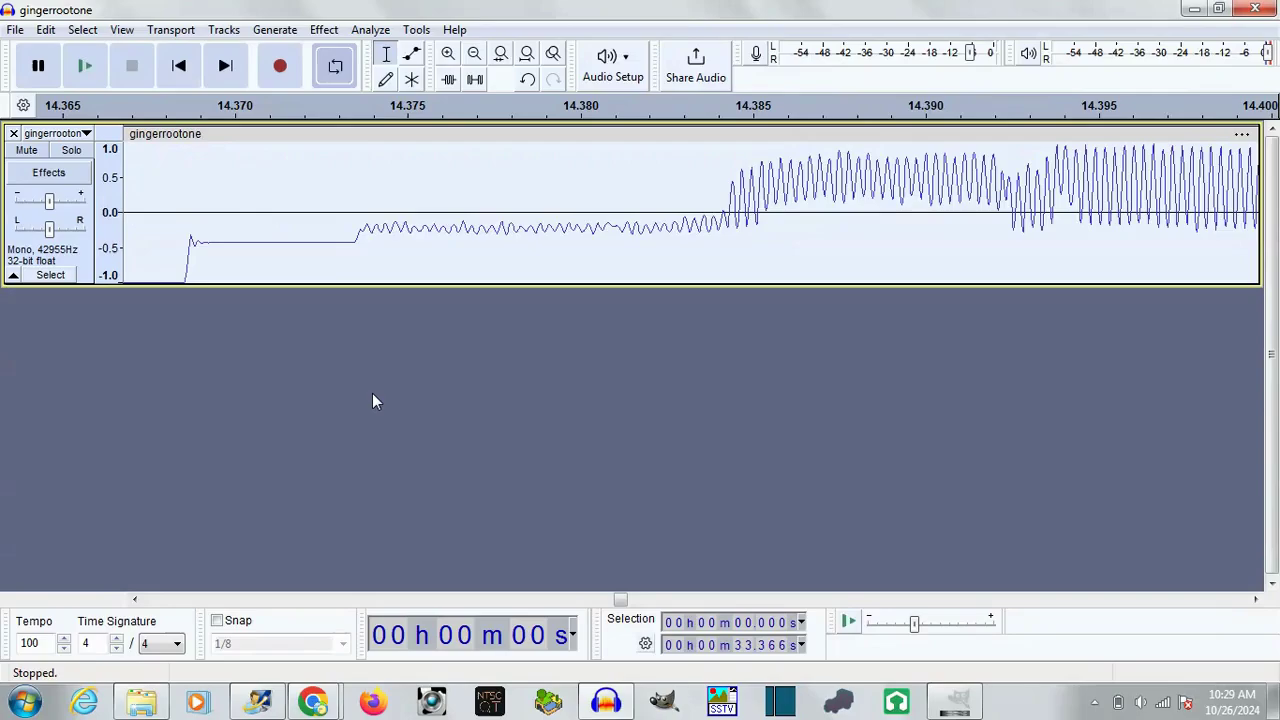
Step: Reapply the low-pass filter with a 24 dB roll-off and listen to the result
{"action": "left_click", "coordinate": [323, 29]}
{"action": "mouse_move", "coordinate": [420, 197]}
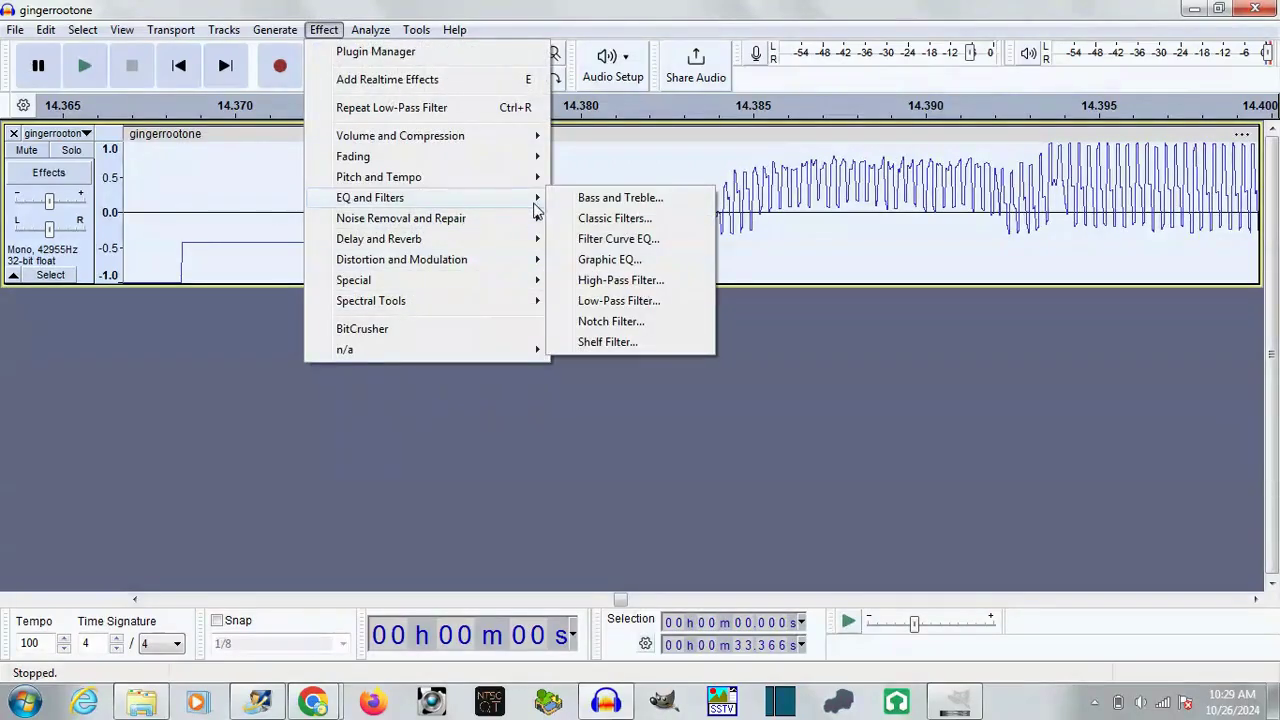
{"action": "left_click", "coordinate": [610, 298]}
{"action": "left_click", "coordinate": [663, 358]}
{"action": "left_click", "coordinate": [626, 392]}
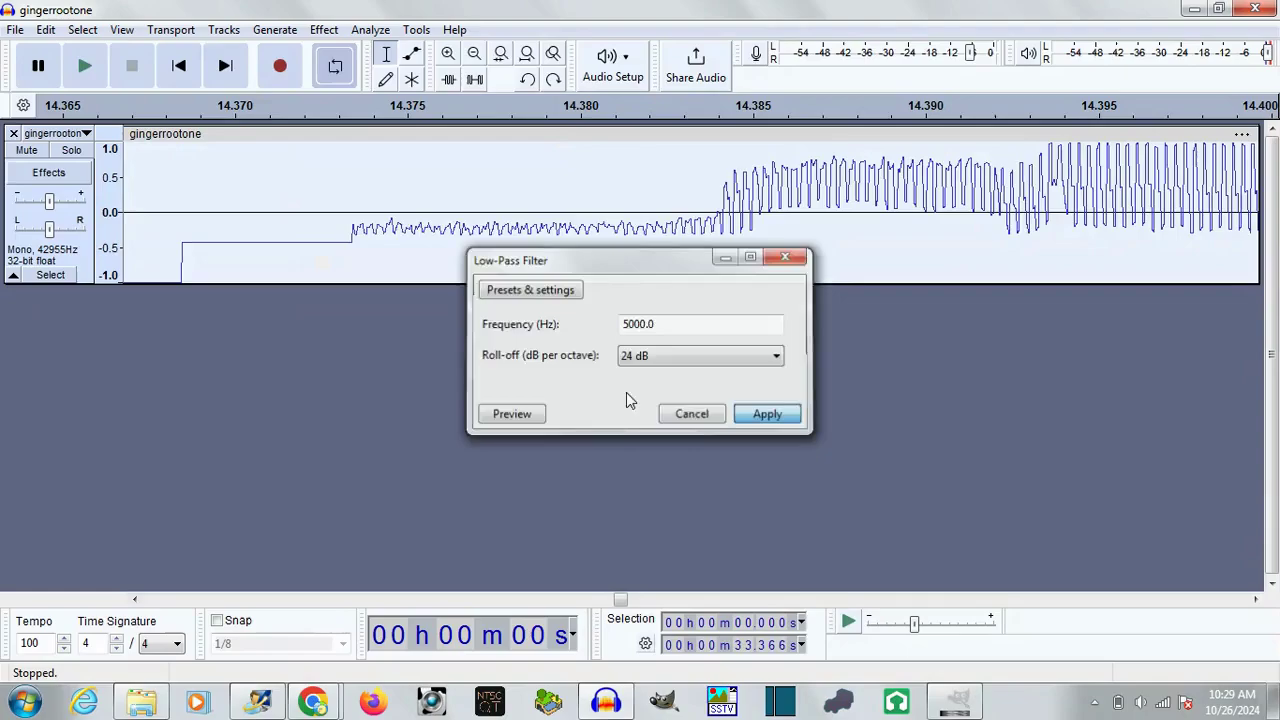
{"action": "key", "text": "Return"}
{"action": "key", "text": "space"}
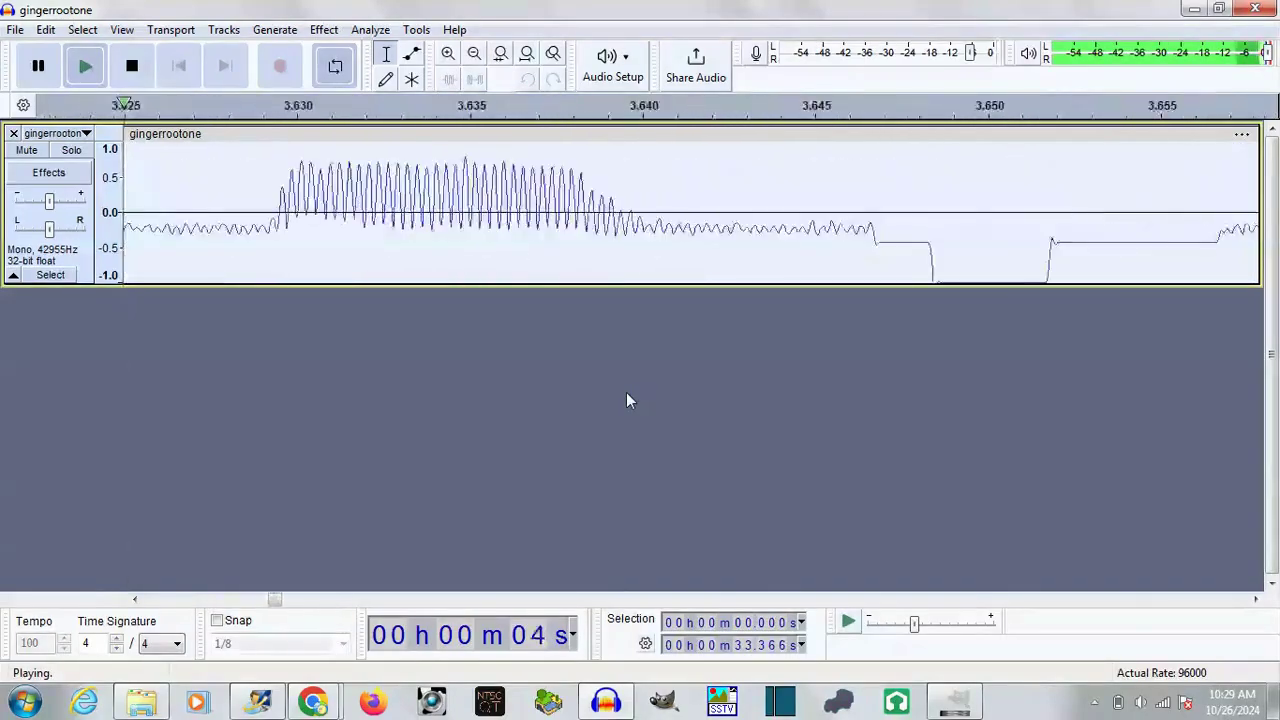
{"action": "key", "text": "space"}
{"action": "left_click", "coordinate": [476, 55]}
{"action": "left_click", "coordinate": [476, 55]}
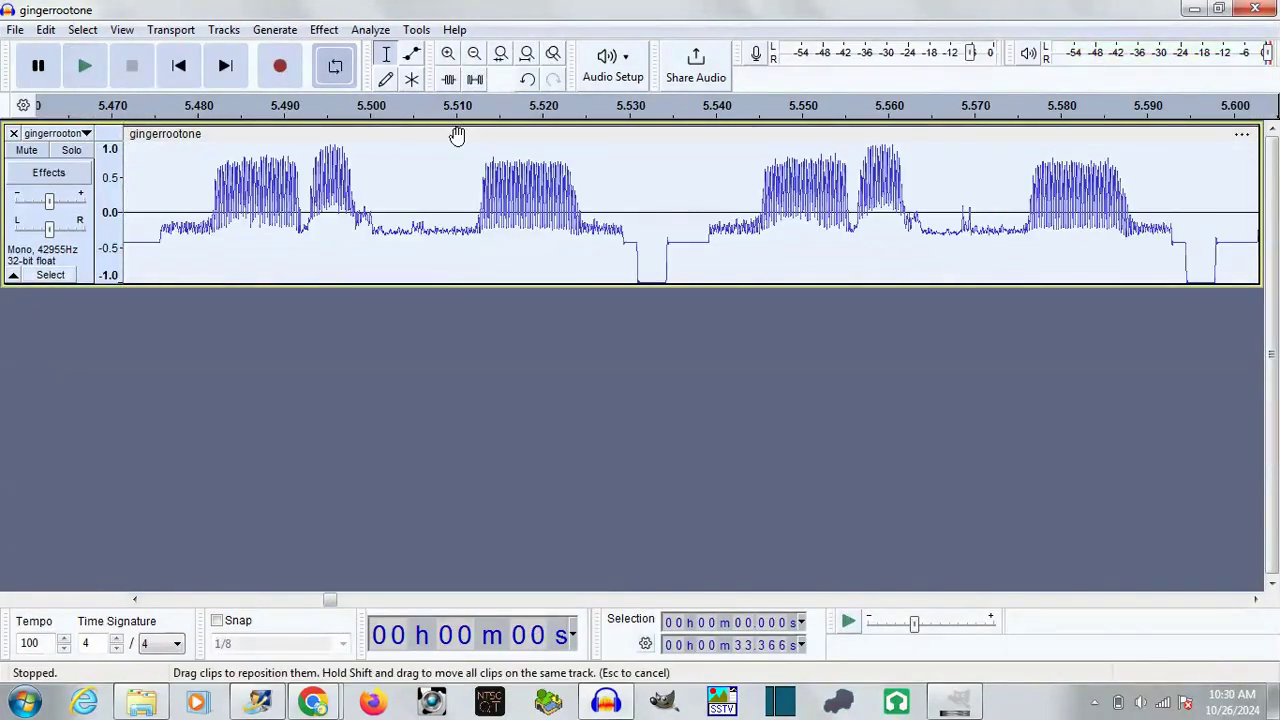
Step: Copy the gingerrootone audio and paste it into a new track, Audio 1
{"action": "left_click", "coordinate": [457, 135]}
{"action": "key", "text": "ctrl+c"}
{"action": "left_click", "coordinate": [224, 29]}
{"action": "left_click", "coordinate": [500, 48]}
{"action": "key", "text": "ctrl+v"}
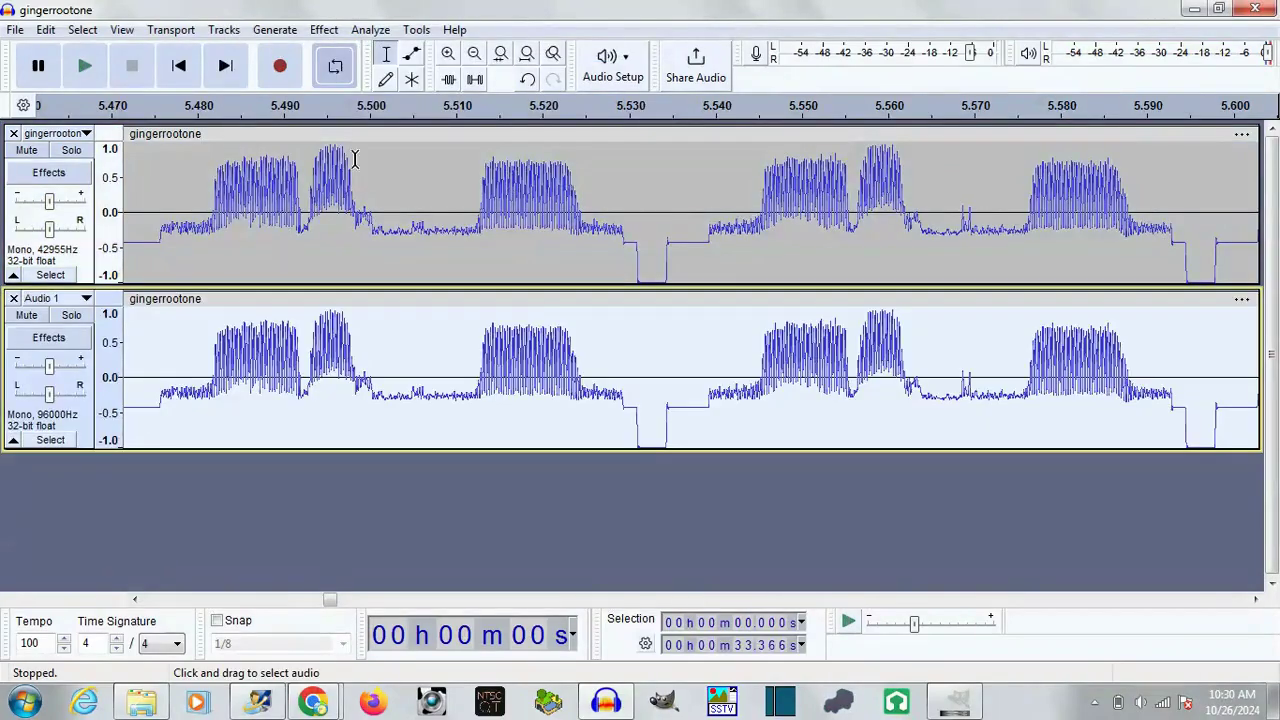
Step: Apply a 3579.545454 Hz notch filter with Q 1.0 to Audio 1 and zoom to inspect it
{"action": "left_click", "coordinate": [370, 29]}
{"action": "left_click", "coordinate": [740, 346]}
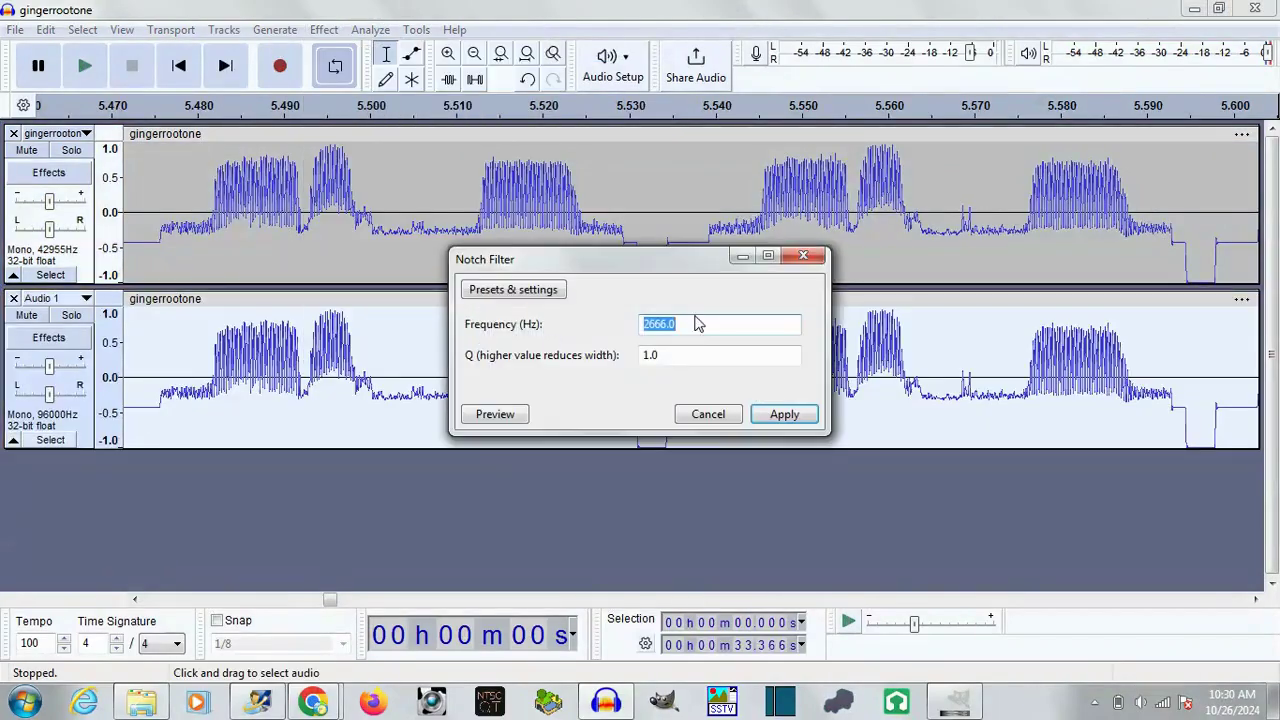
{"action": "left_click", "coordinate": [775, 418]}
{"action": "left_click_drag", "start_coordinate": [509, 390], "coordinate": [553, 390]}
{"action": "left_click", "coordinate": [447, 54]}
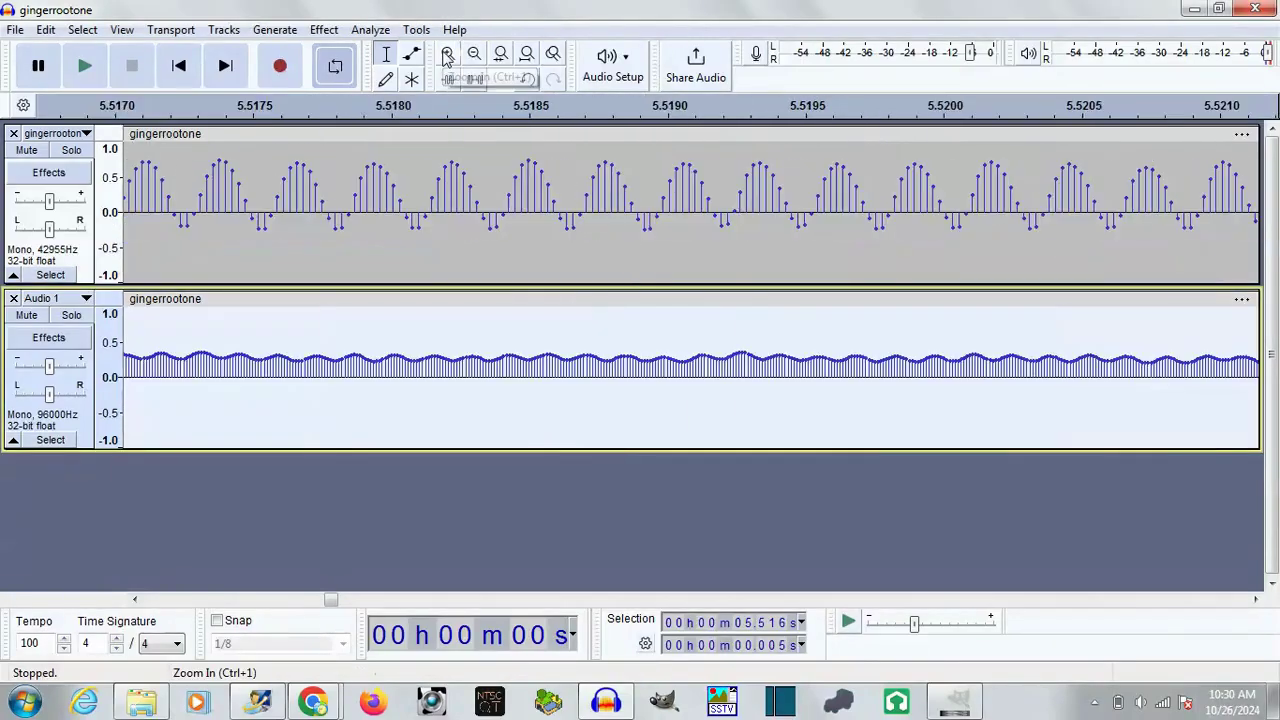
{"action": "left_click", "coordinate": [474, 54]}
Step: Select the whole Audio 1 clip and play it to check the smoothed waveform
{"action": "double_click", "coordinate": [231, 443]}
{"action": "key", "text": "space"}
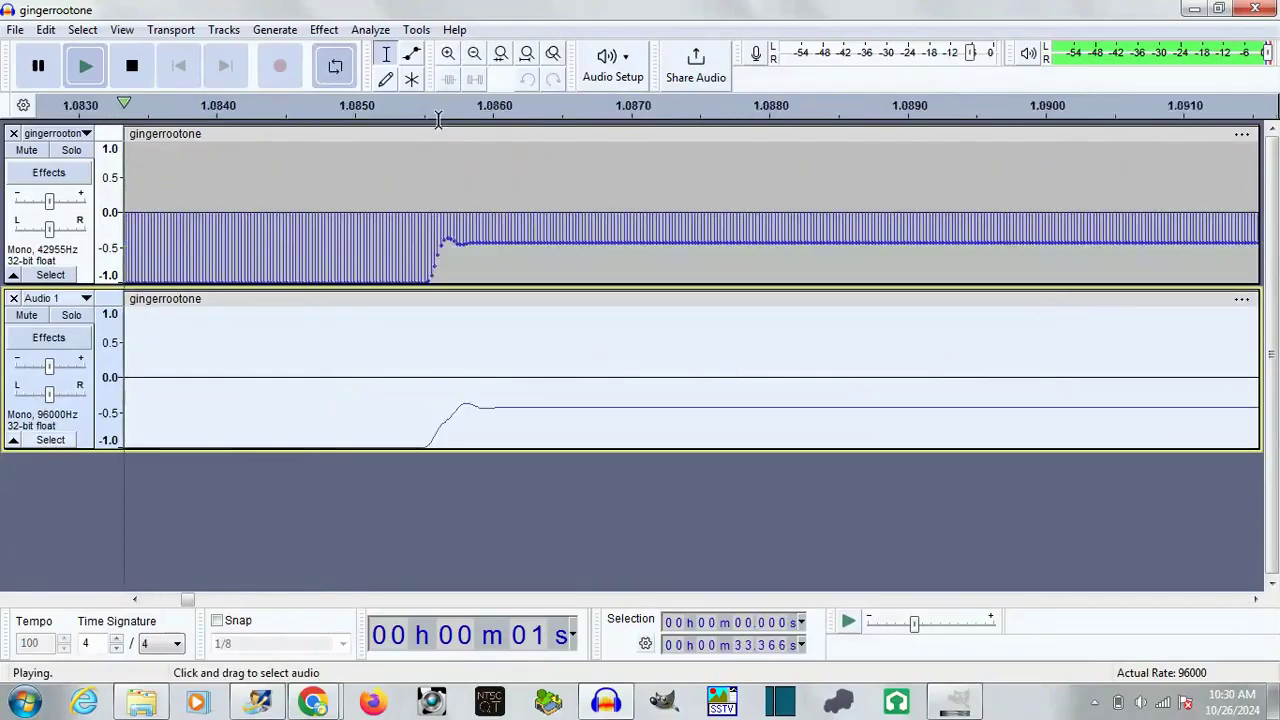
{"action": "left_click", "coordinate": [478, 52]}
{"action": "left_click", "coordinate": [447, 54]}
{"action": "left_click", "coordinate": [447, 54]}
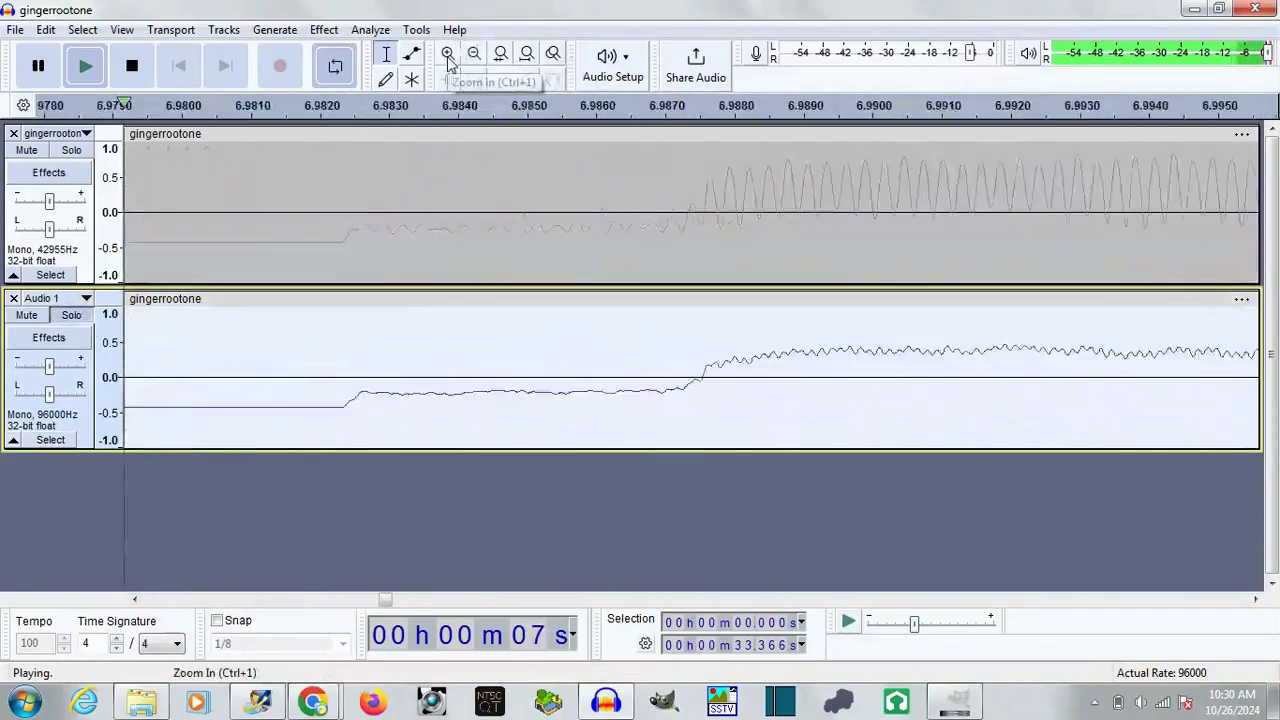
{"action": "left_click", "coordinate": [470, 60]}
{"action": "key", "text": "space"}
Step: Reopen the notch filter settings and close them without changes
{"action": "left_click", "coordinate": [323, 29]}
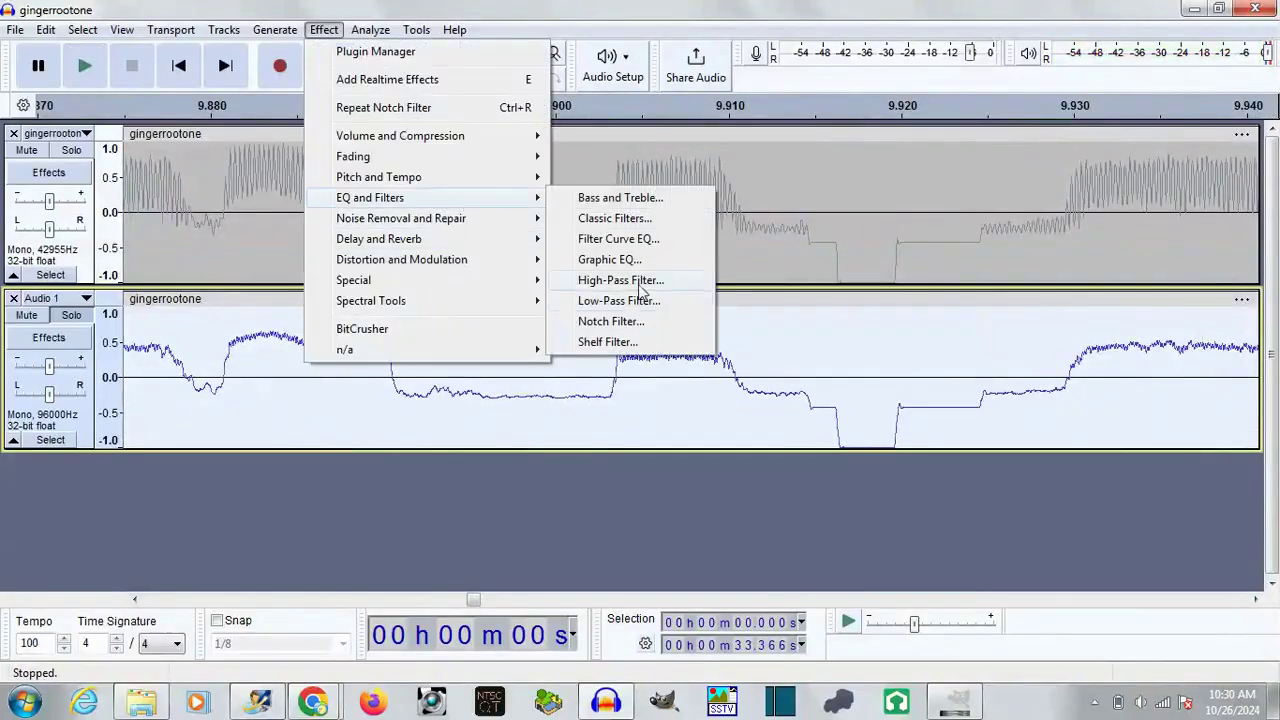
{"action": "left_click", "coordinate": [627, 326]}
{"action": "key", "text": "Escape"}
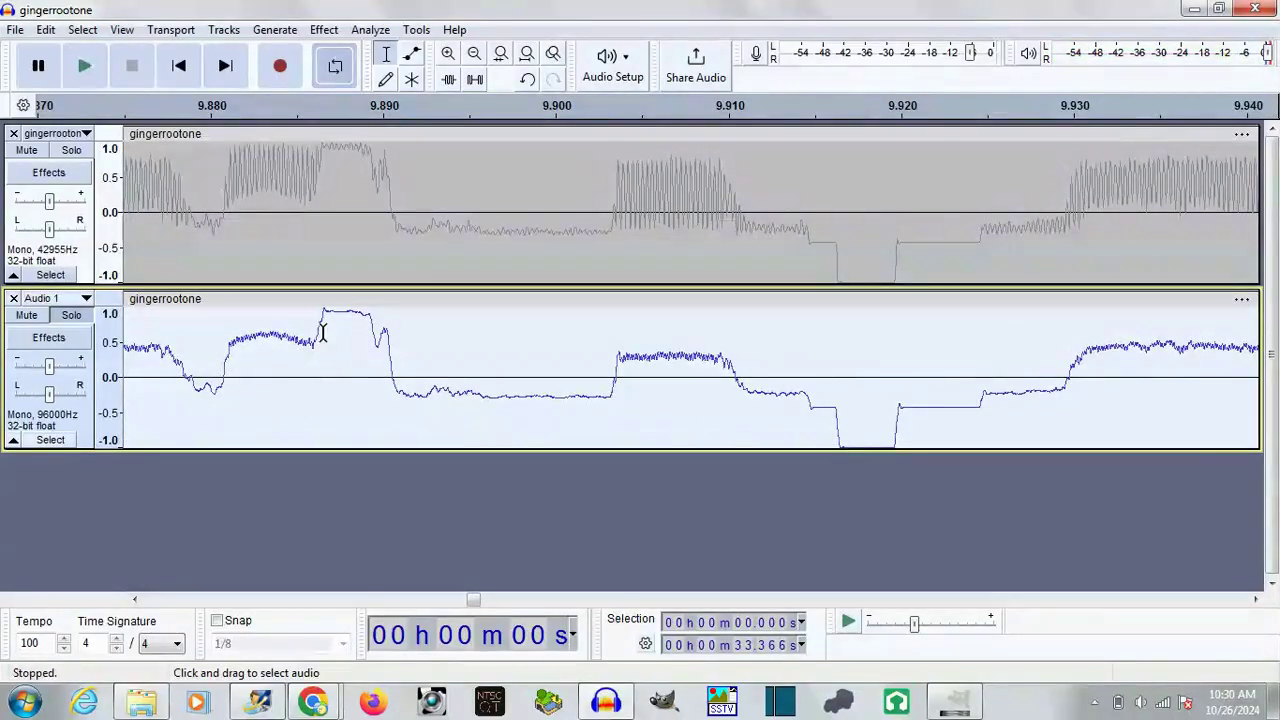
{"action": "left_click", "coordinate": [224, 30]}
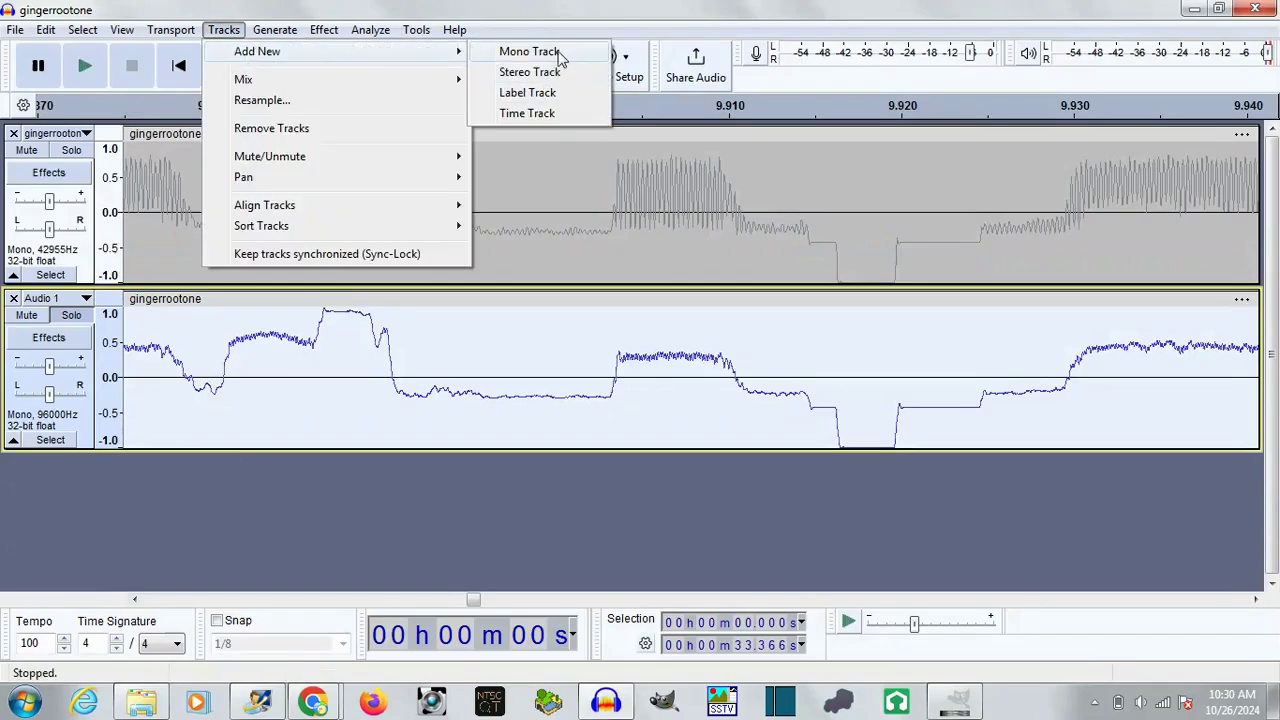
Step: Add a new track and invert Audio 1's waveform
{"action": "left_click", "coordinate": [530, 51]}
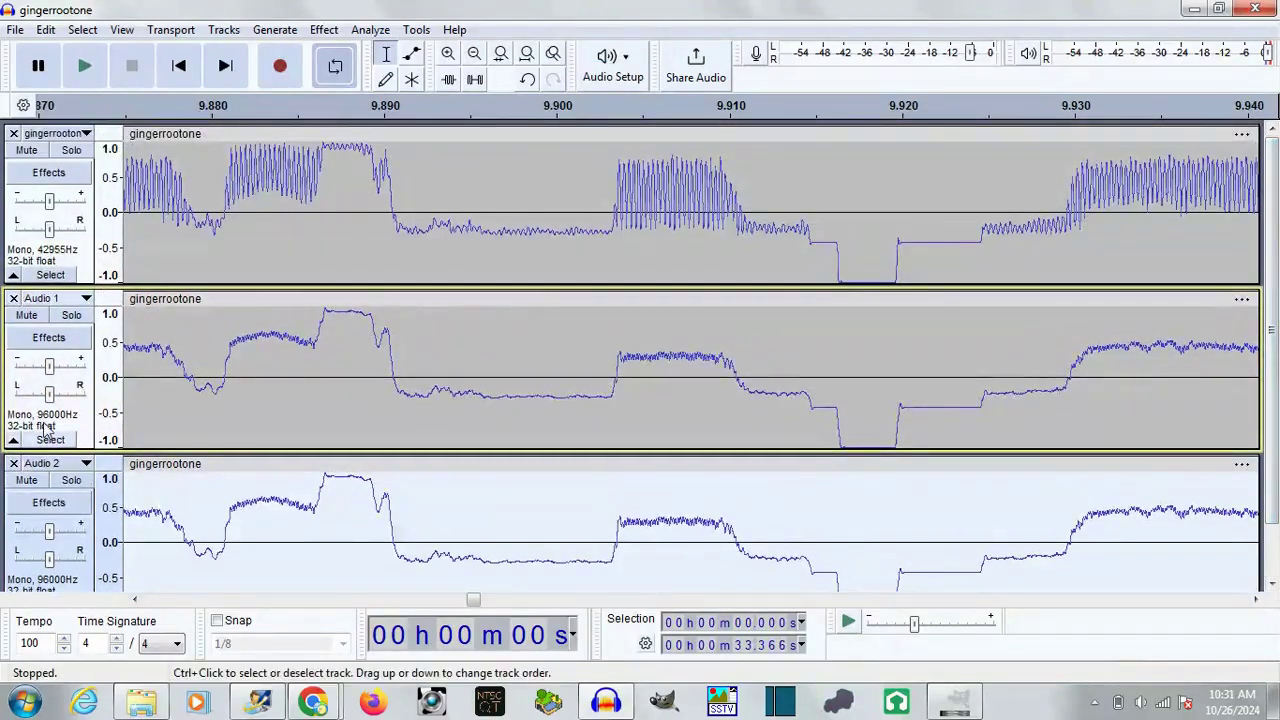
{"action": "left_click", "coordinate": [45, 428]}
{"action": "left_click", "coordinate": [324, 29]}
{"action": "left_click", "coordinate": [585, 278]}
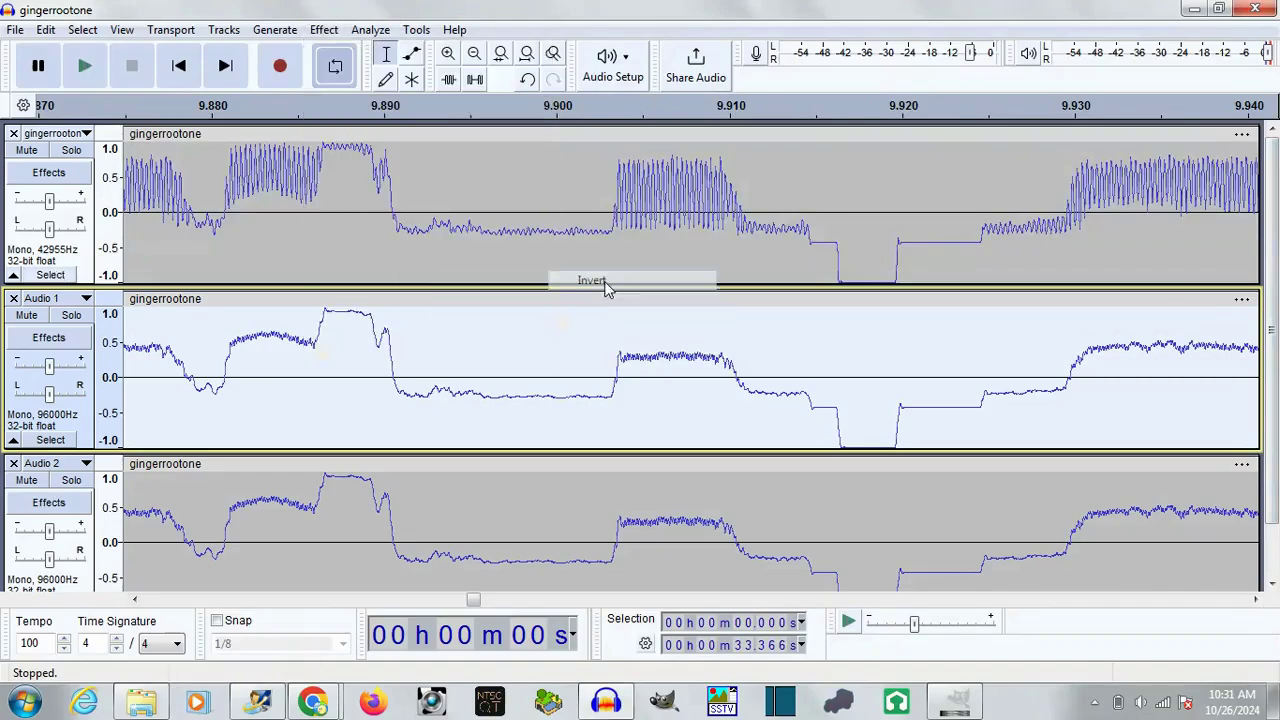
Step: Mix gingerrootone with the inverted Audio 1 into Mix 1 and play it back to check
{"action": "left_click", "coordinate": [50, 275], "text": "shift"}
{"action": "left_click", "coordinate": [224, 29]}
{"action": "left_click", "coordinate": [541, 111]}
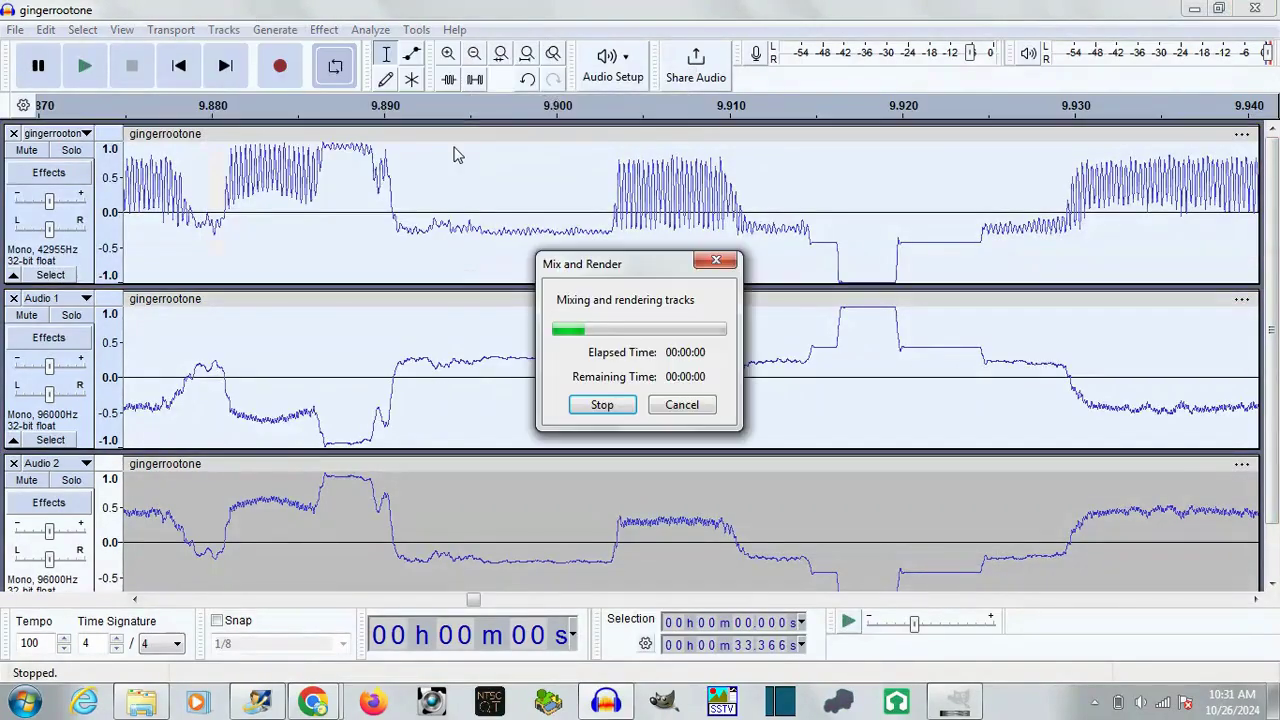
{"action": "key", "text": "space"}
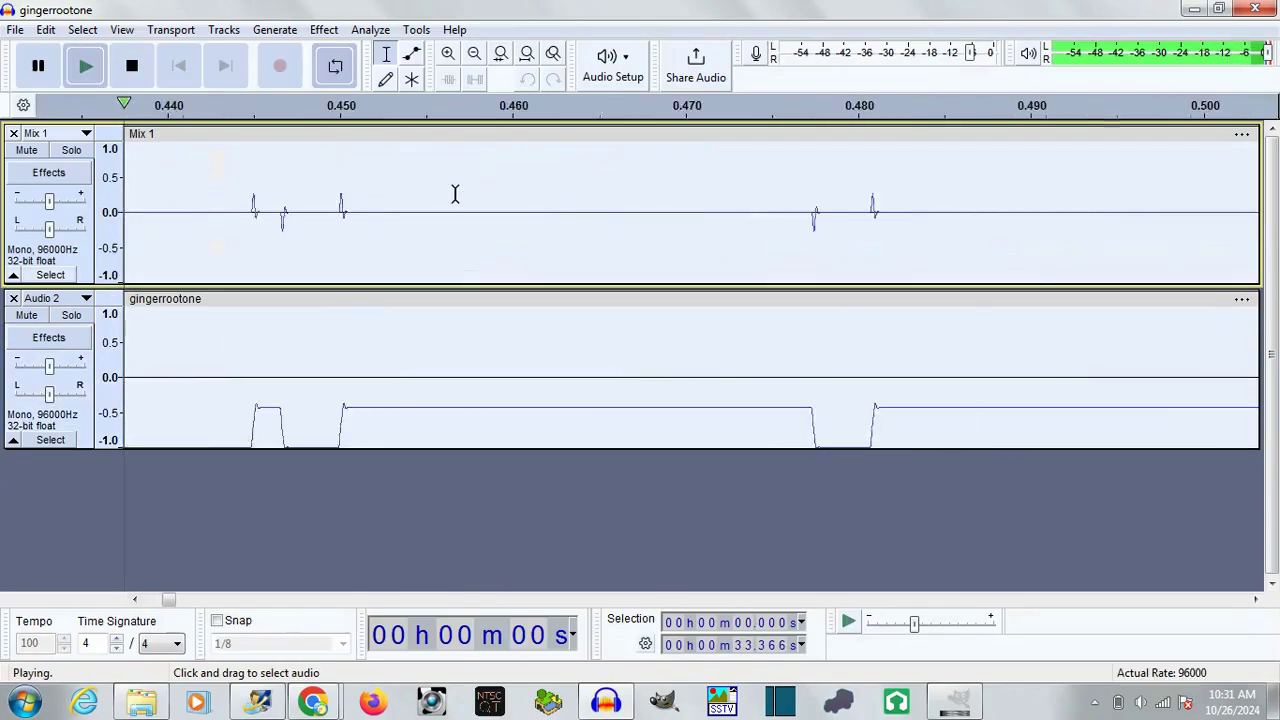
{"action": "left_click", "coordinate": [474, 53]}
{"action": "left_click", "coordinate": [473, 55]}
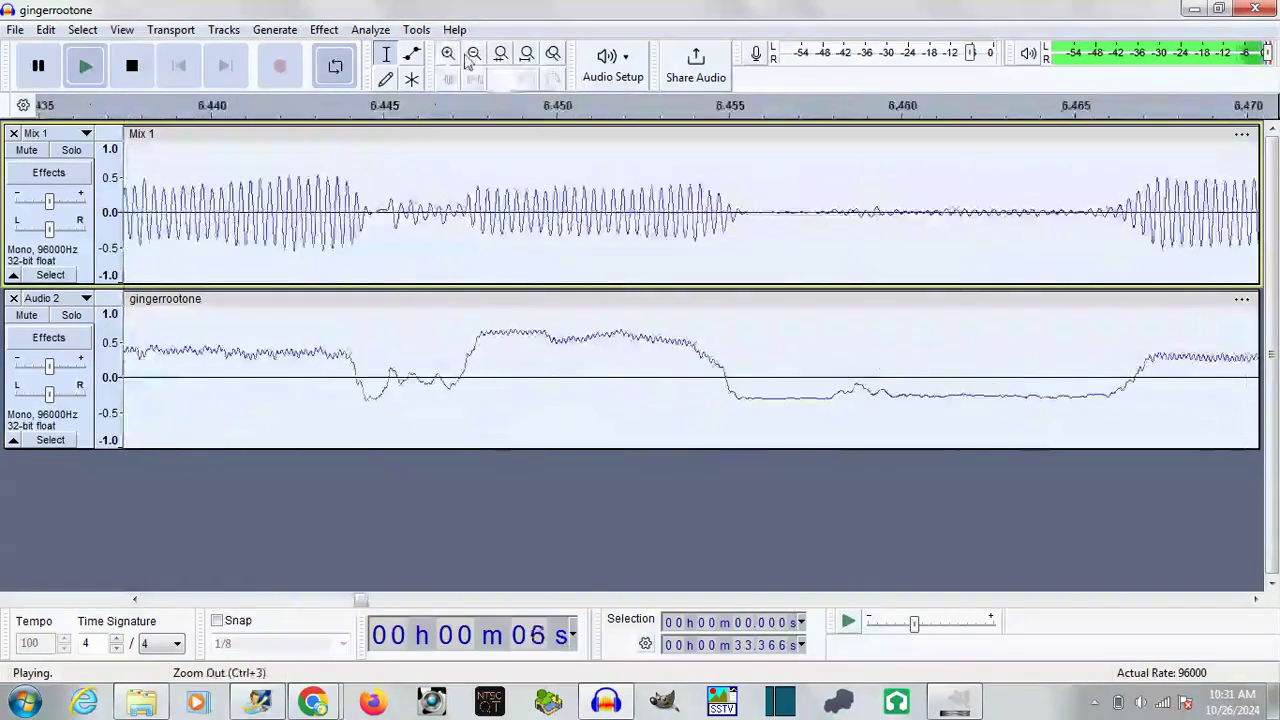
{"action": "key", "text": "space"}
{"action": "left_click", "coordinate": [473, 55]}
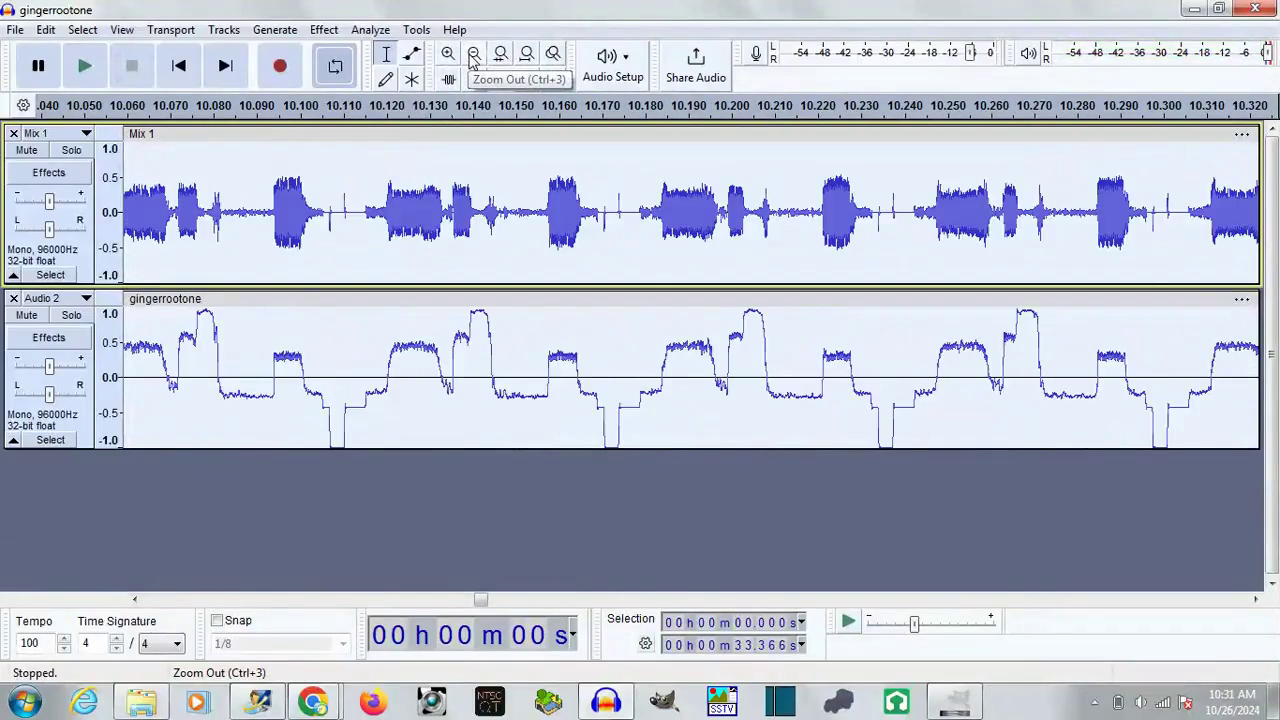
{"action": "left_click_drag", "start_coordinate": [257, 298], "coordinate": [316, 456]}
{"action": "mouse_move", "coordinate": [480, 599]}
{"action": "left_mouse_down"}
{"action": "mouse_move", "coordinate": [150, 600]}
{"action": "mouse_move", "coordinate": [330, 600]}
{"action": "left_mouse_up"}
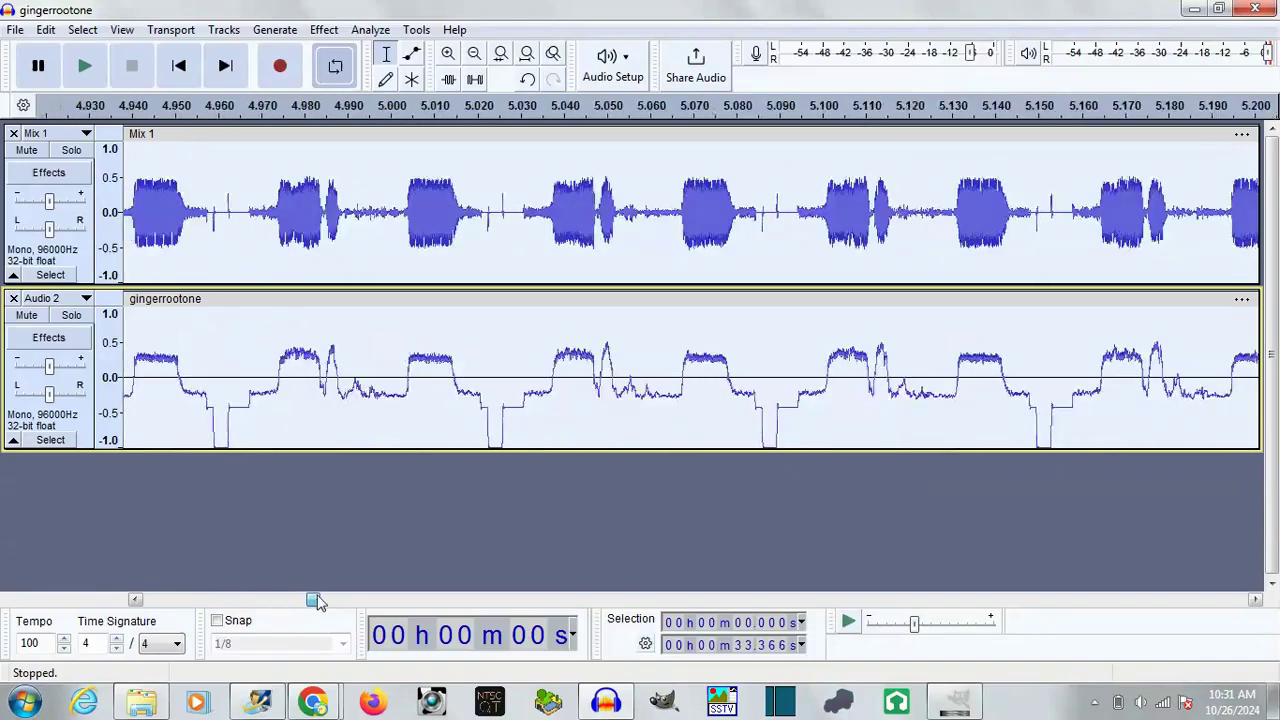
Step: Load a Nyquist script and apply it to all tracks, making Audio 2 a 3900 Hz FM carrier
{"action": "key", "text": "ctrl+a"}
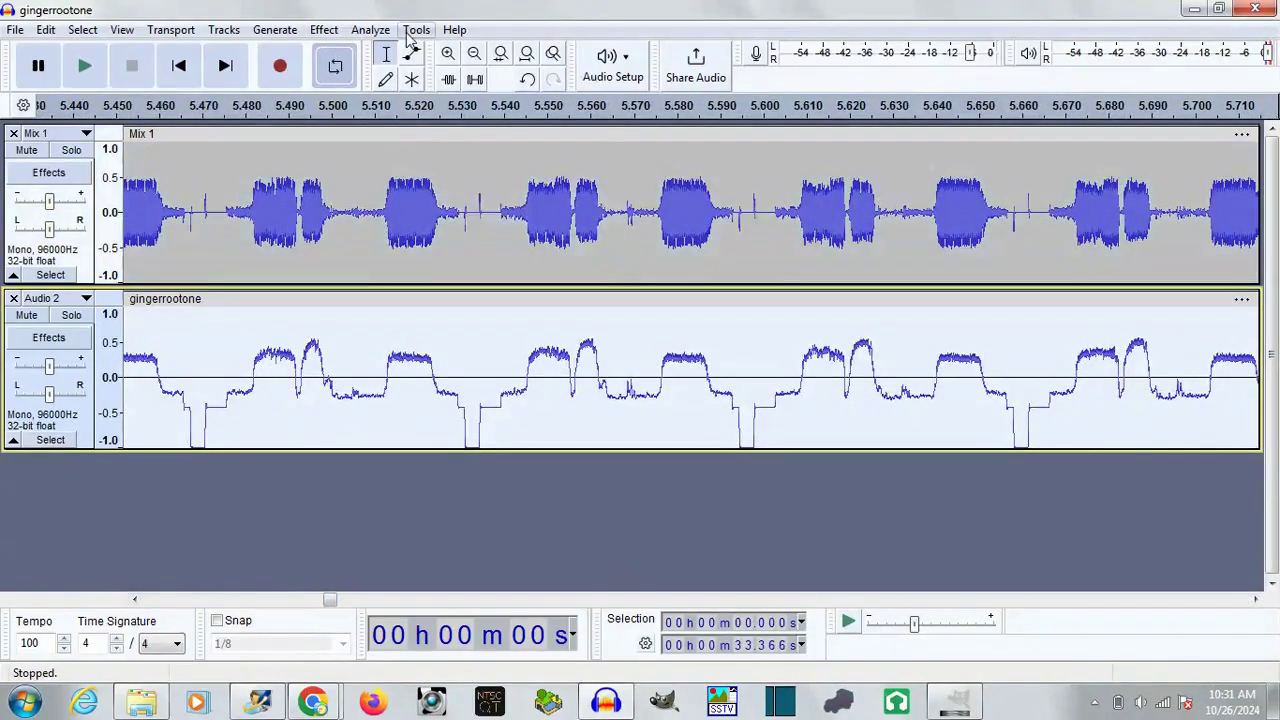
{"action": "left_click", "coordinate": [416, 29]}
{"action": "left_click", "coordinate": [470, 197]}
{"action": "left_click", "coordinate": [598, 466]}
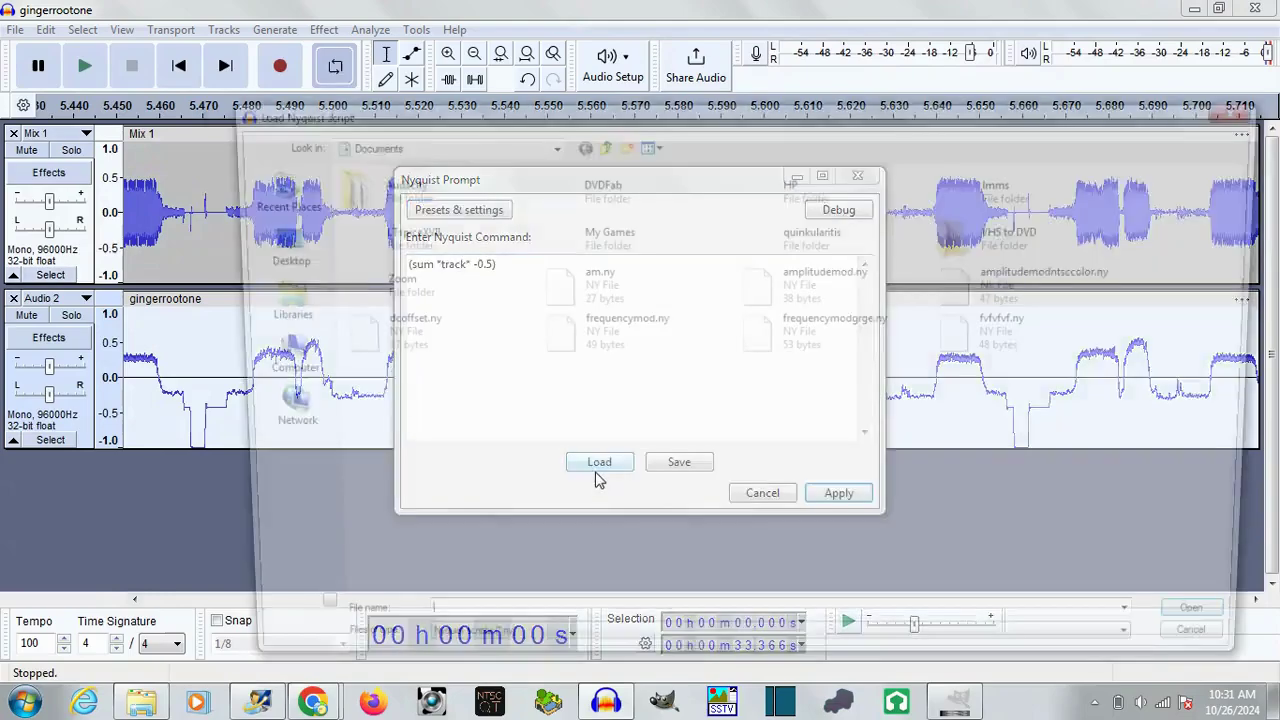
{"action": "double_click", "coordinate": [975, 285]}
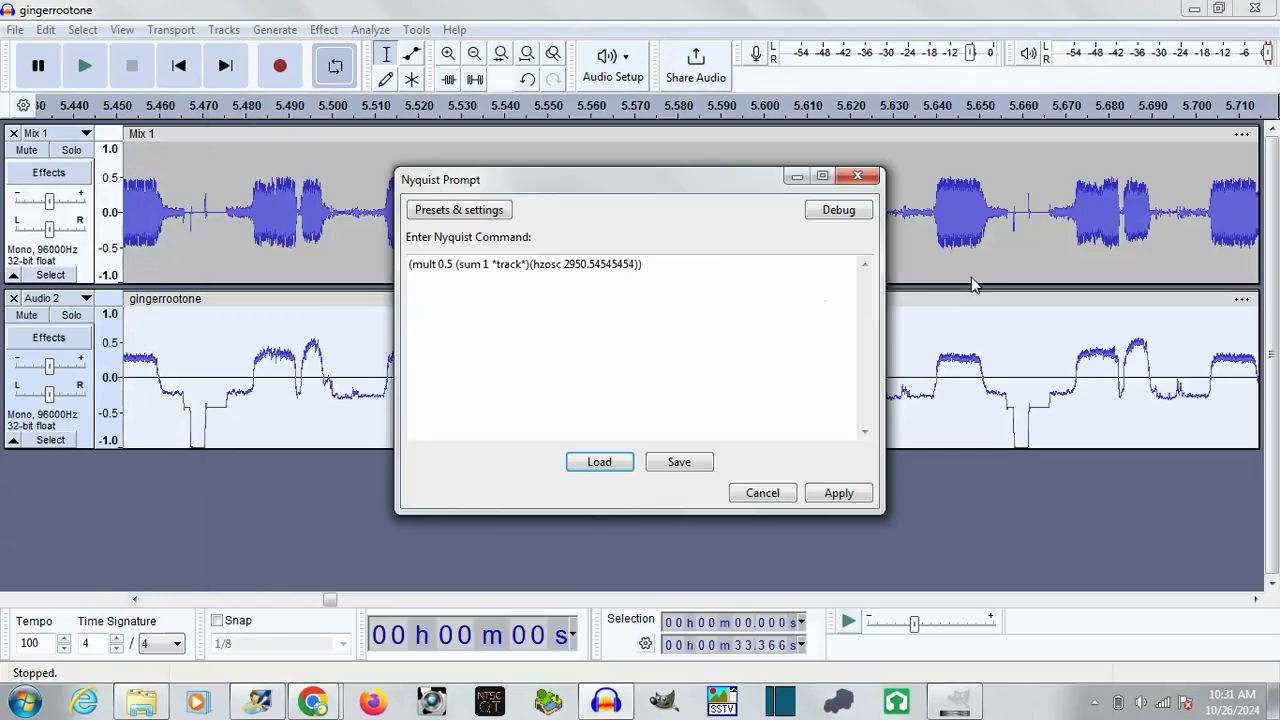
{"action": "left_click", "coordinate": [600, 463]}
{"action": "double_click", "coordinate": [428, 423]}
{"action": "left_click", "coordinate": [837, 491]}
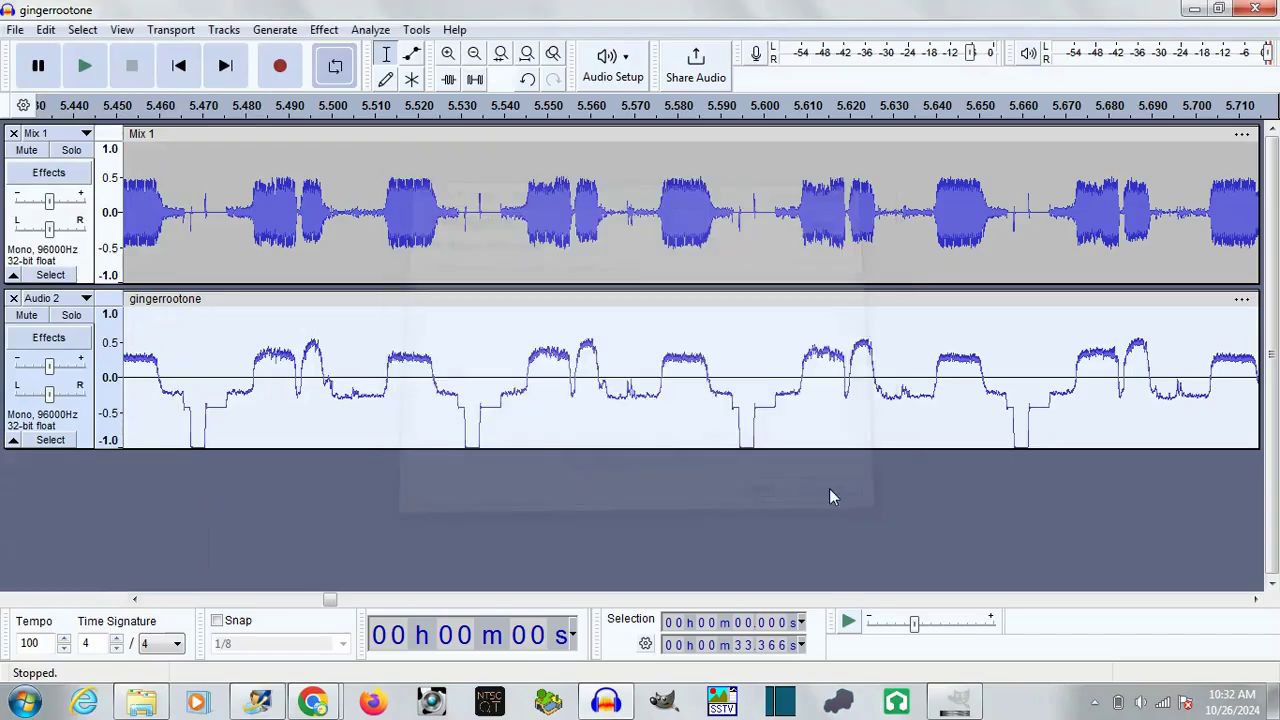
{"action": "key", "text": "space"}
{"action": "left_click", "coordinate": [448, 53]}
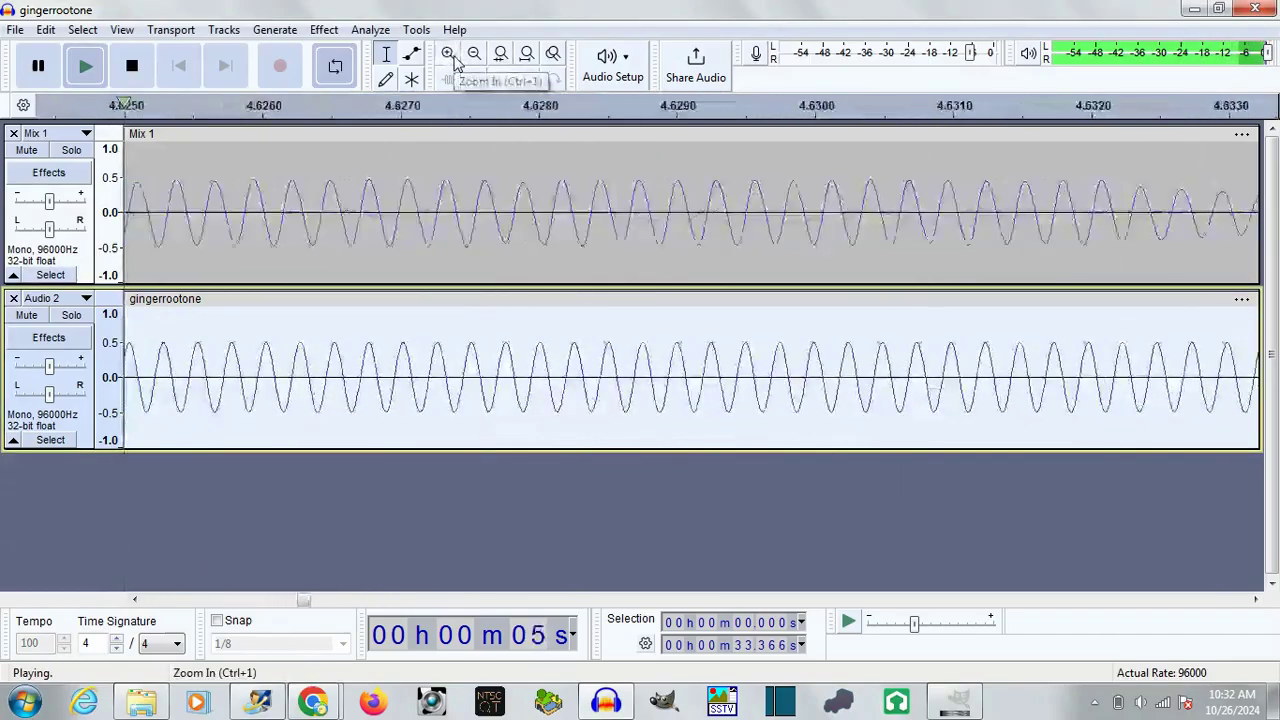
{"action": "key", "text": "space"}
{"action": "left_click", "coordinate": [474, 53]}
Step: Load and apply a Nyquist modulation script to the Mix 1 track
{"action": "left_click", "coordinate": [50, 275]}
{"action": "left_click", "coordinate": [416, 29]}
{"action": "left_click", "coordinate": [470, 195]}
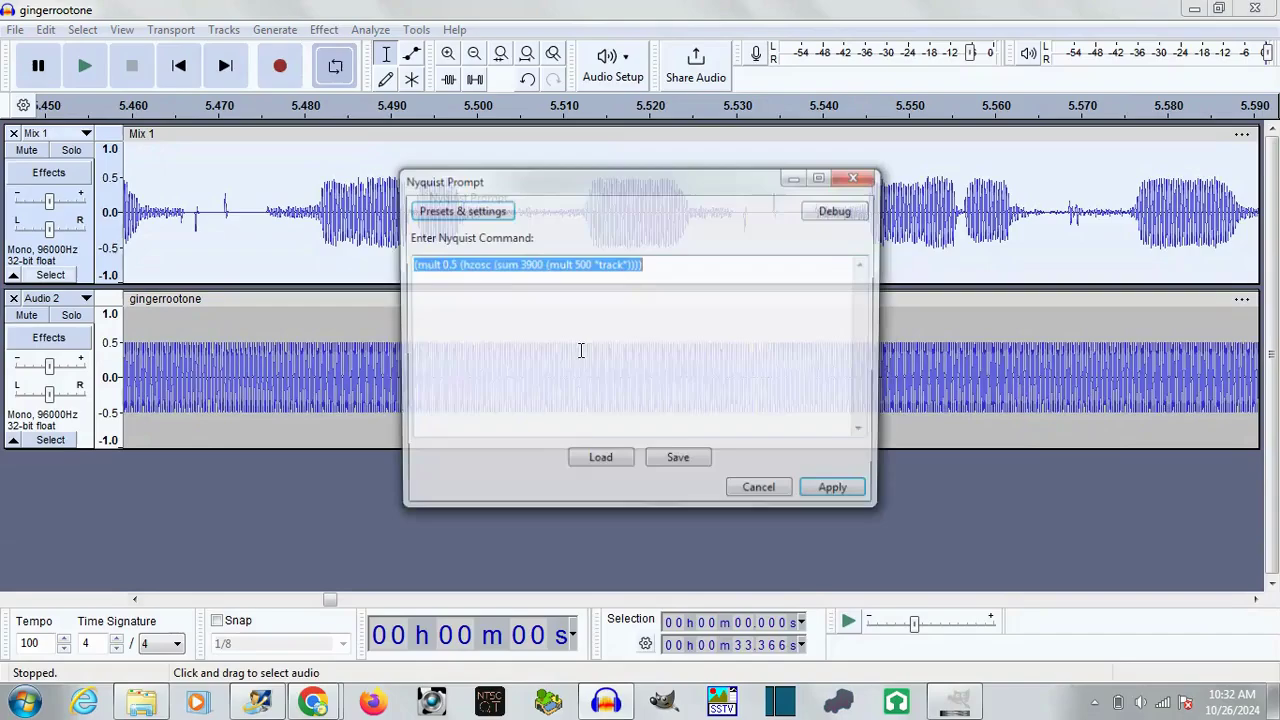
{"action": "left_click", "coordinate": [600, 462]}
{"action": "double_click", "coordinate": [594, 443]}
{"action": "left_click", "coordinate": [825, 495]}
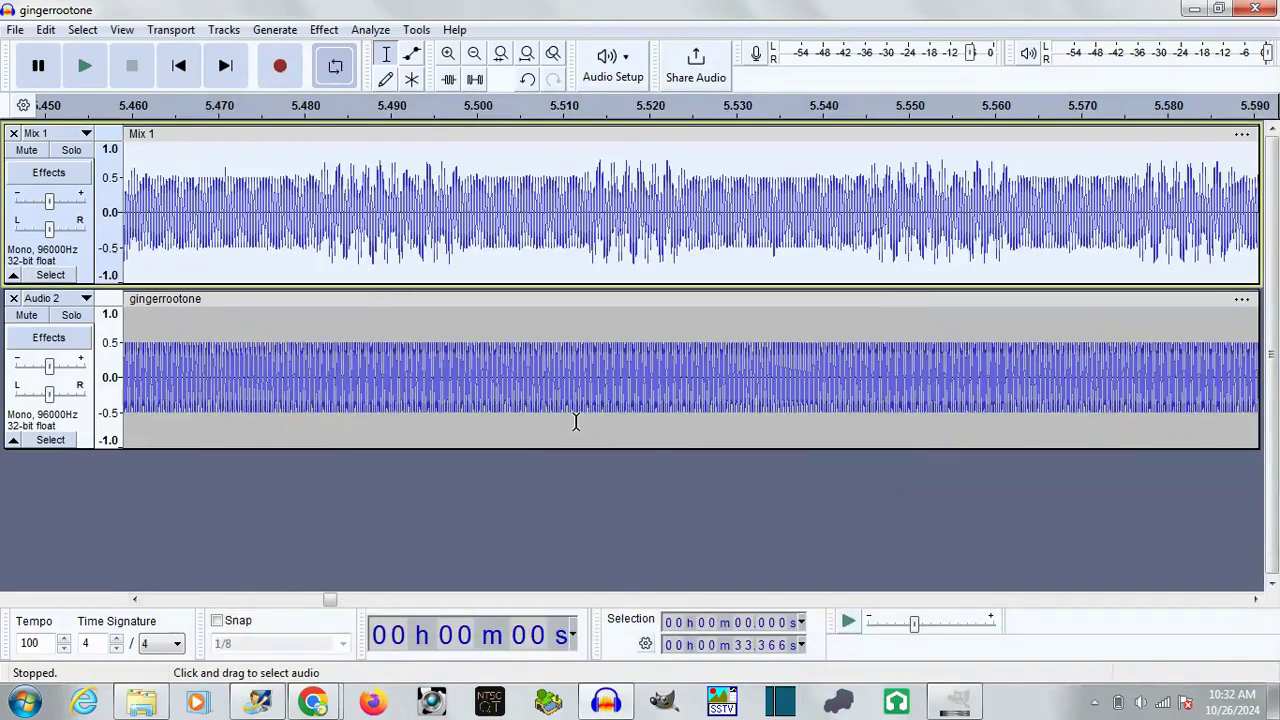
{"action": "left_click", "coordinate": [323, 29]}
Step: Low-pass filter Mix 1, then solo it and play it back
{"action": "left_click", "coordinate": [659, 298]}
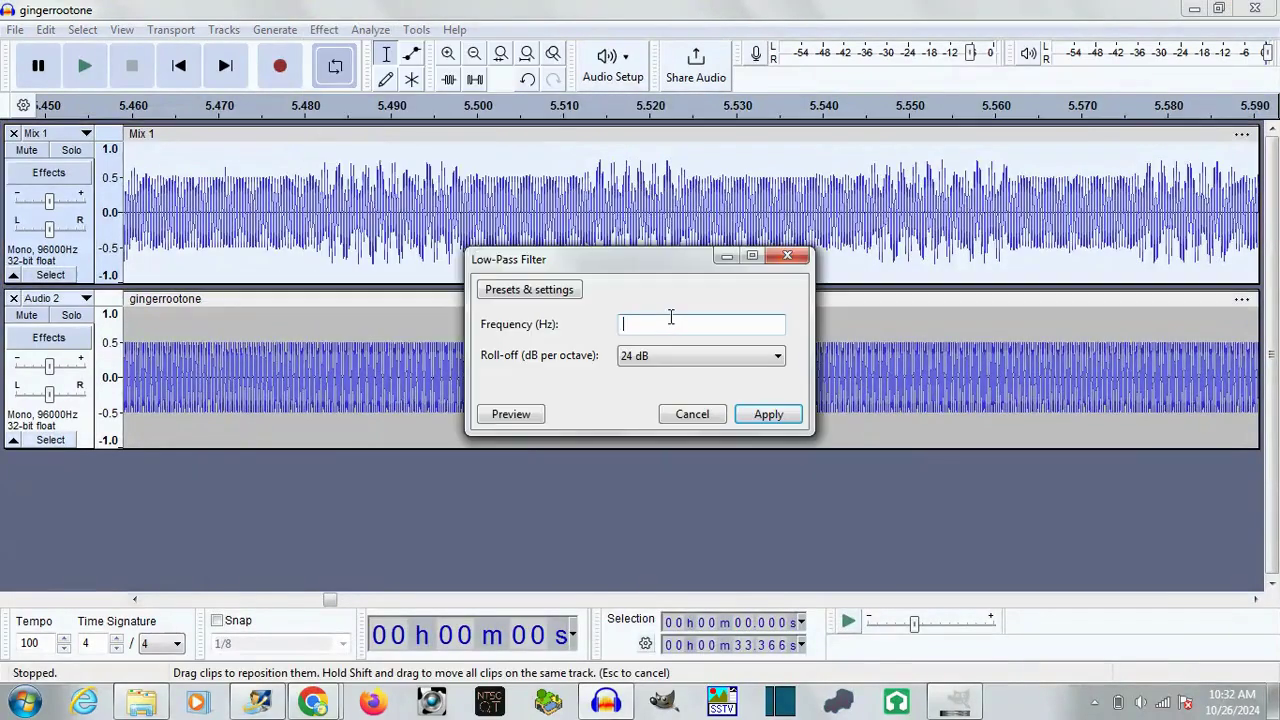
{"action": "left_click", "coordinate": [768, 414]}
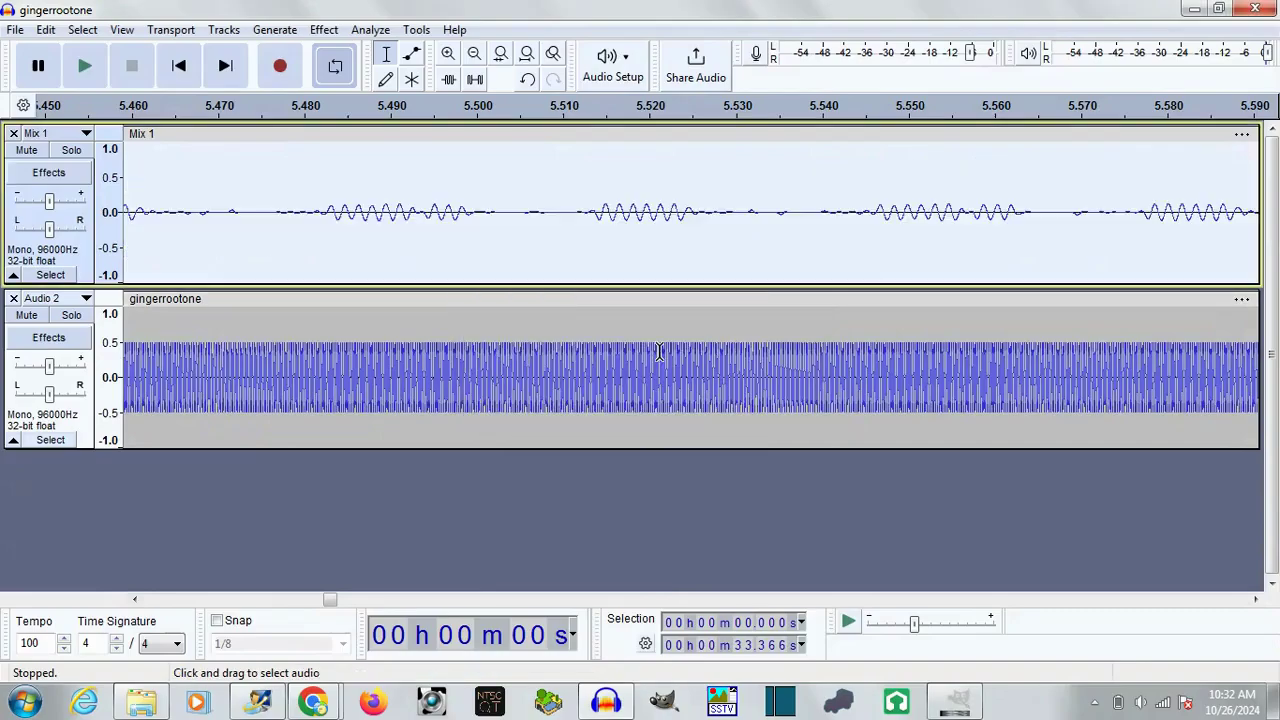
{"action": "left_click", "coordinate": [71, 149]}
{"action": "key", "text": "space"}
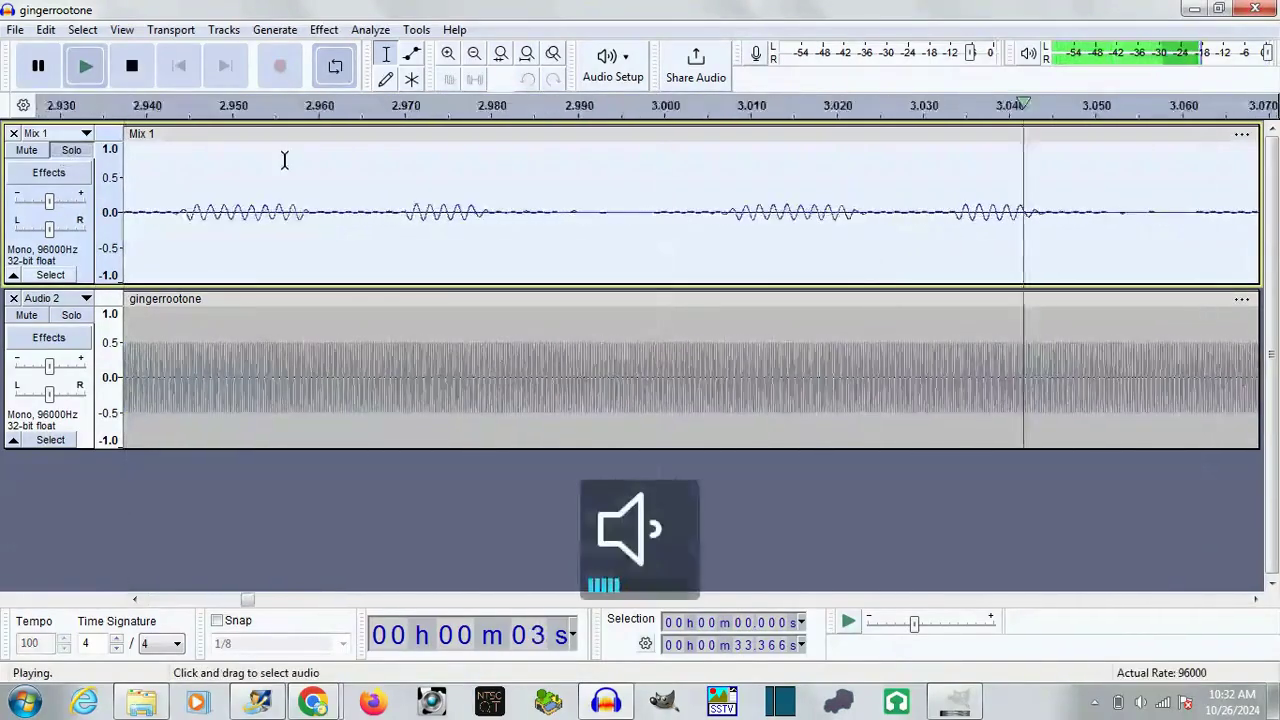
{"action": "left_click", "coordinate": [474, 54]}
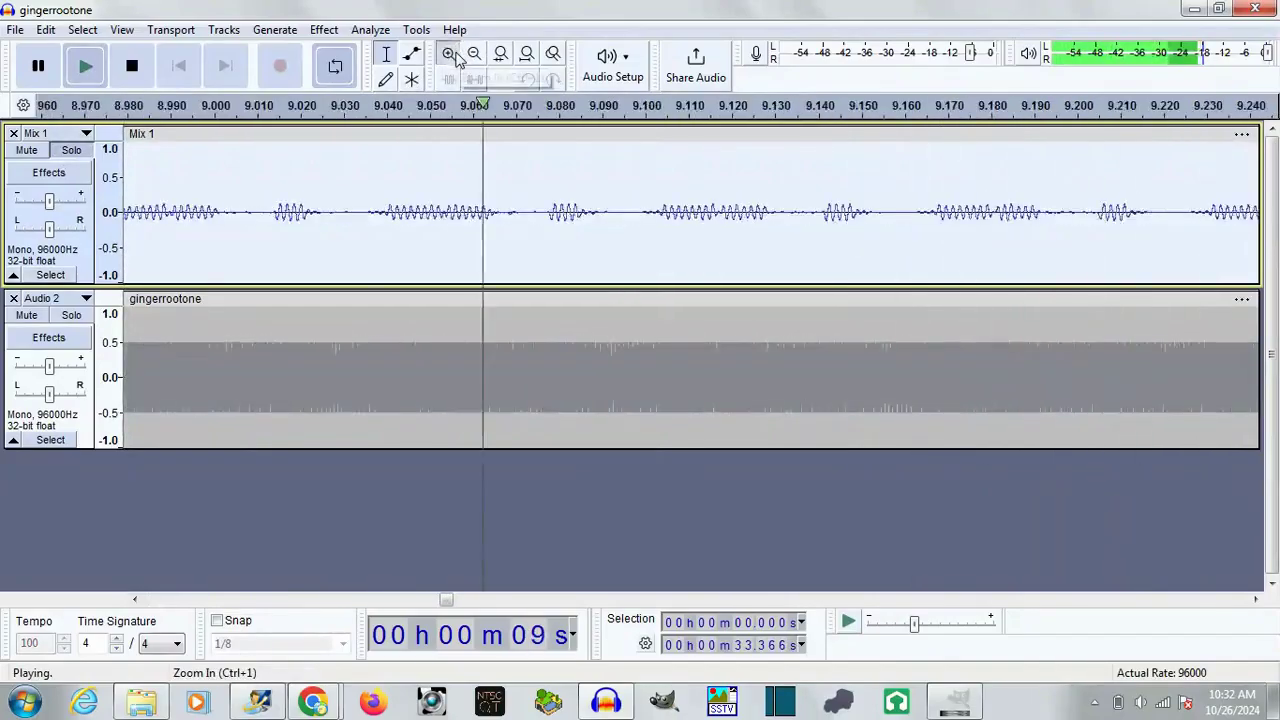
{"action": "left_click", "coordinate": [450, 54]}
{"action": "key", "text": "space"}
Step: Amplify Mix 1 by 16.048 dB, play it, and turn off its solo
{"action": "left_click", "coordinate": [324, 29]}
{"action": "left_click", "coordinate": [600, 131]}
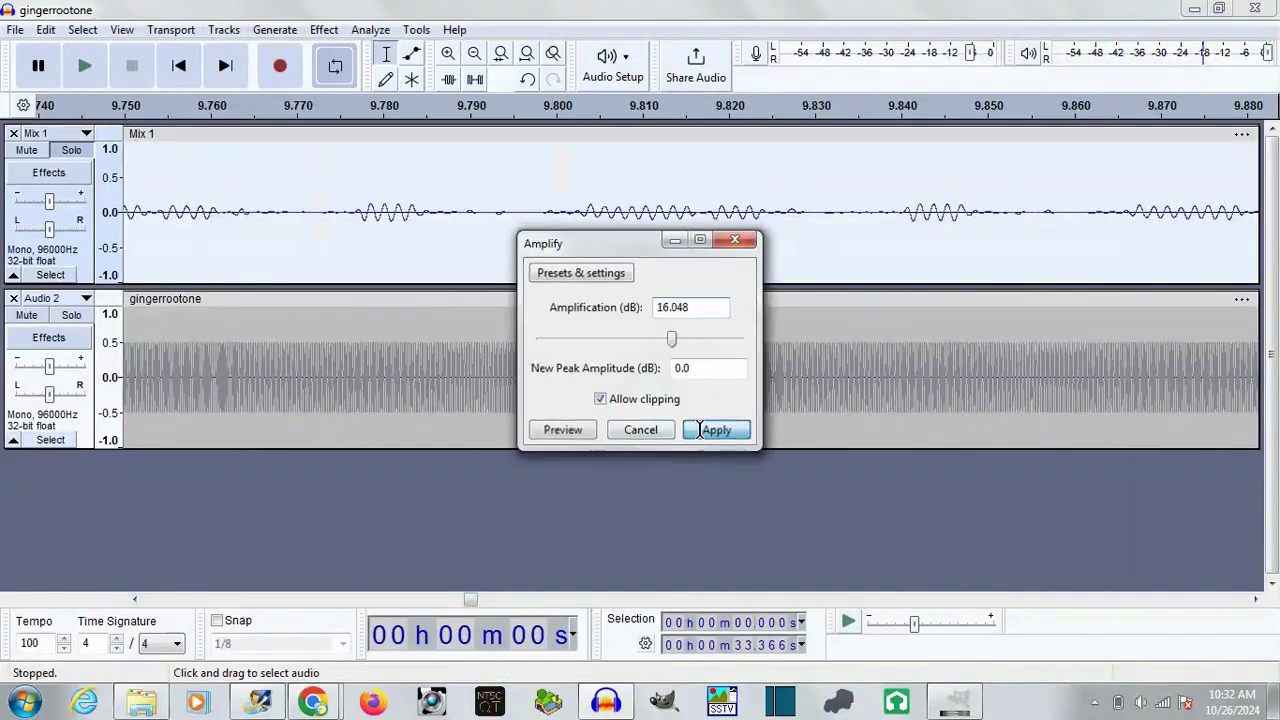
{"action": "left_click", "coordinate": [698, 430]}
{"action": "key", "text": "space"}
{"action": "key", "text": "space"}
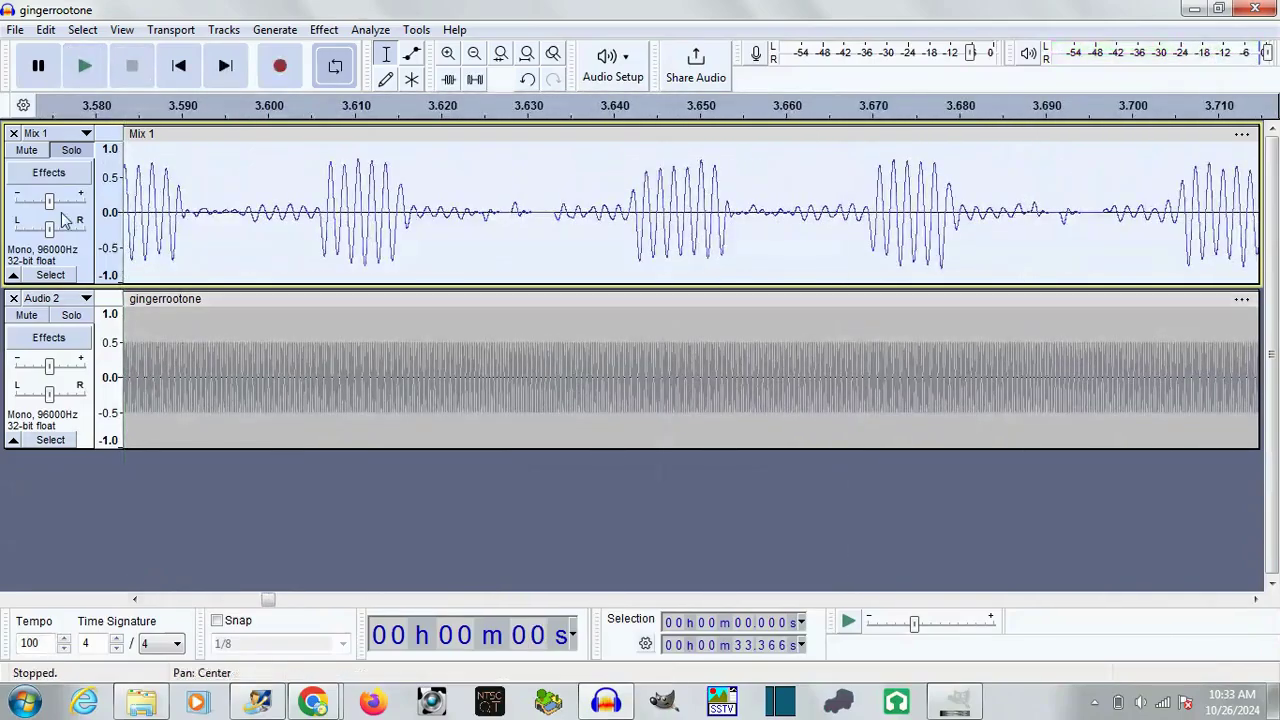
{"action": "left_click", "coordinate": [329, 320]}
{"action": "left_click", "coordinate": [224, 29]}
Step: Mix Mix 1 and Audio 2 into a single Mix 2 track and amplify it
{"action": "left_click", "coordinate": [615, 301]}
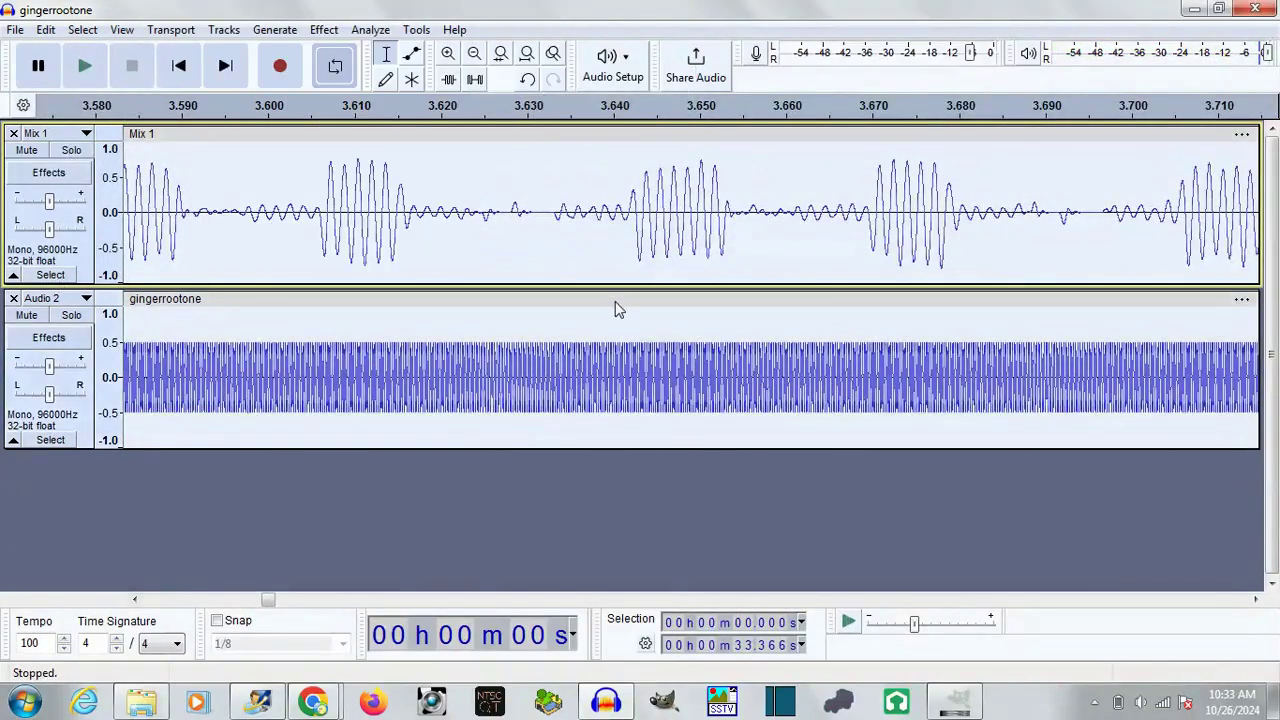
{"action": "left_click", "coordinate": [324, 29]}
{"action": "left_click", "coordinate": [606, 133]}
{"action": "left_click", "coordinate": [714, 429]}
Step: Play Mix 2 back, zooming in and out to check the waveform
{"action": "key", "text": "space"}
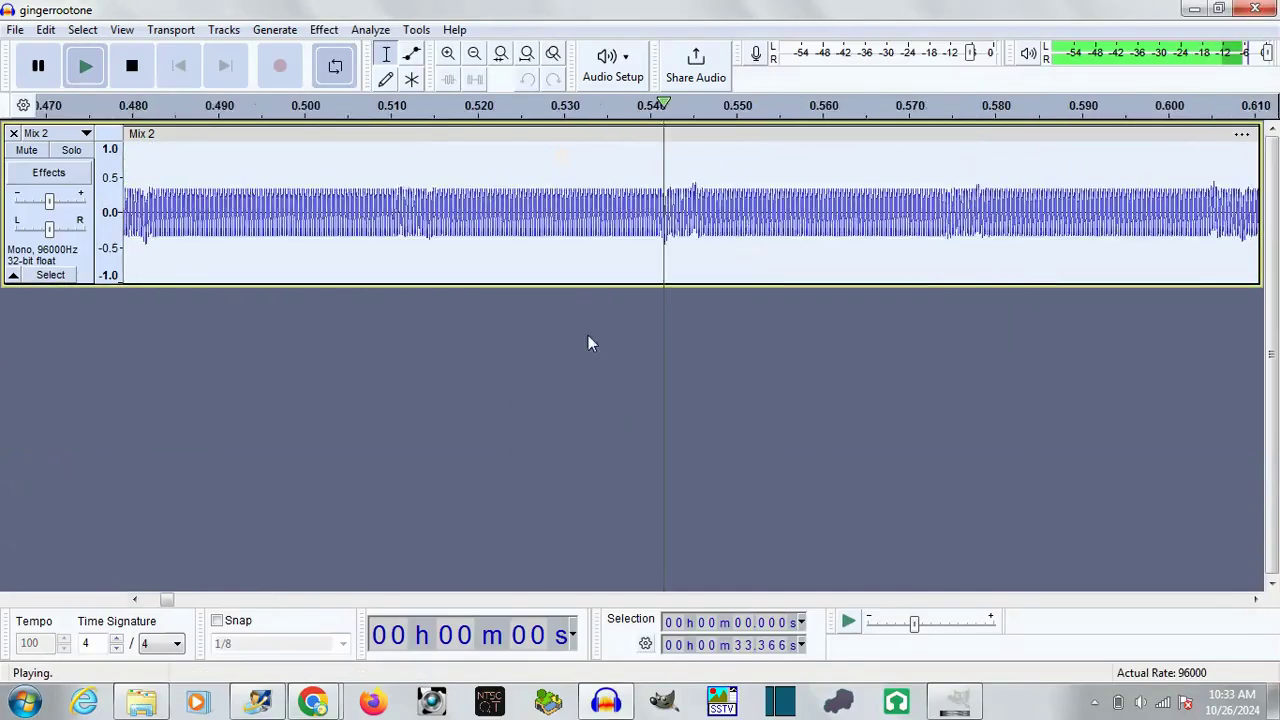
{"action": "left_click", "coordinate": [474, 53]}
{"action": "left_click", "coordinate": [448, 53]}
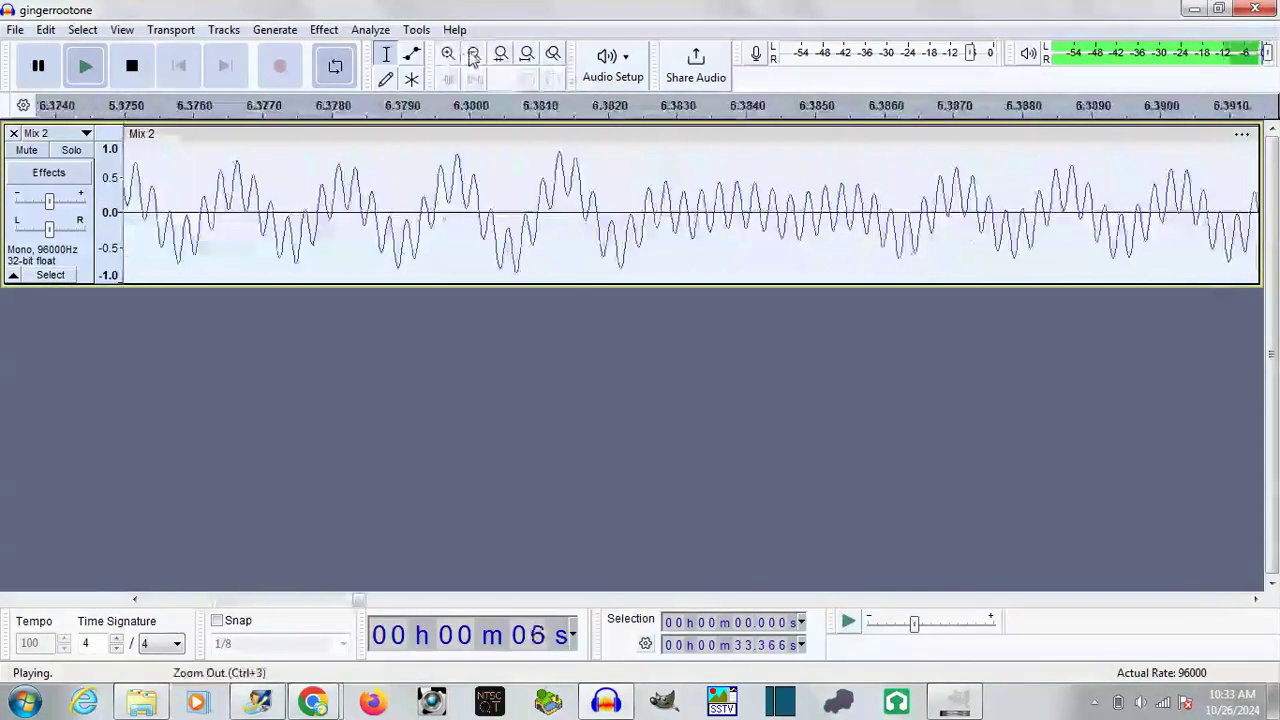
{"action": "left_click", "coordinate": [474, 53]}
{"action": "double_click", "coordinate": [474, 53]}
{"action": "double_click", "coordinate": [474, 53]}
{"action": "key", "text": "space"}
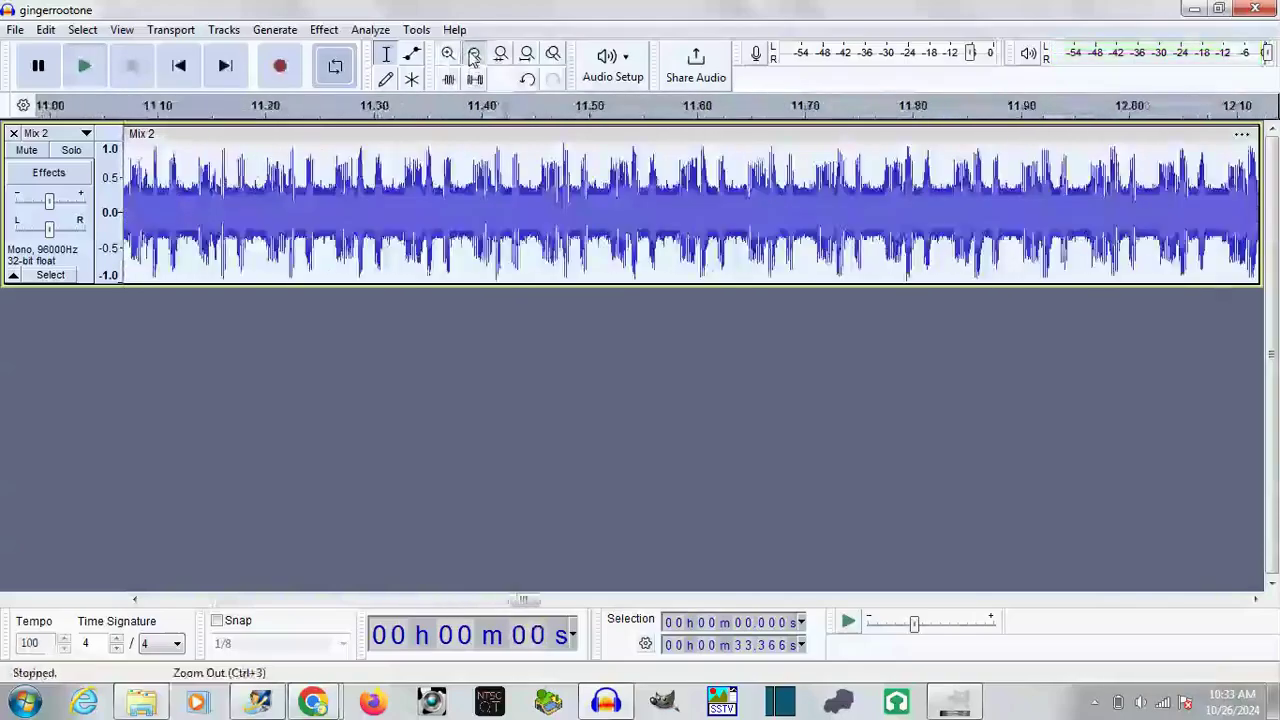
{"action": "left_click", "coordinate": [474, 53]}
{"action": "left_click", "coordinate": [224, 29]}
Step: Add a new mono track and generate white noise into it across the 33.366-second selection
{"action": "left_click", "coordinate": [245, 48]}
{"action": "left_click", "coordinate": [510, 50]}
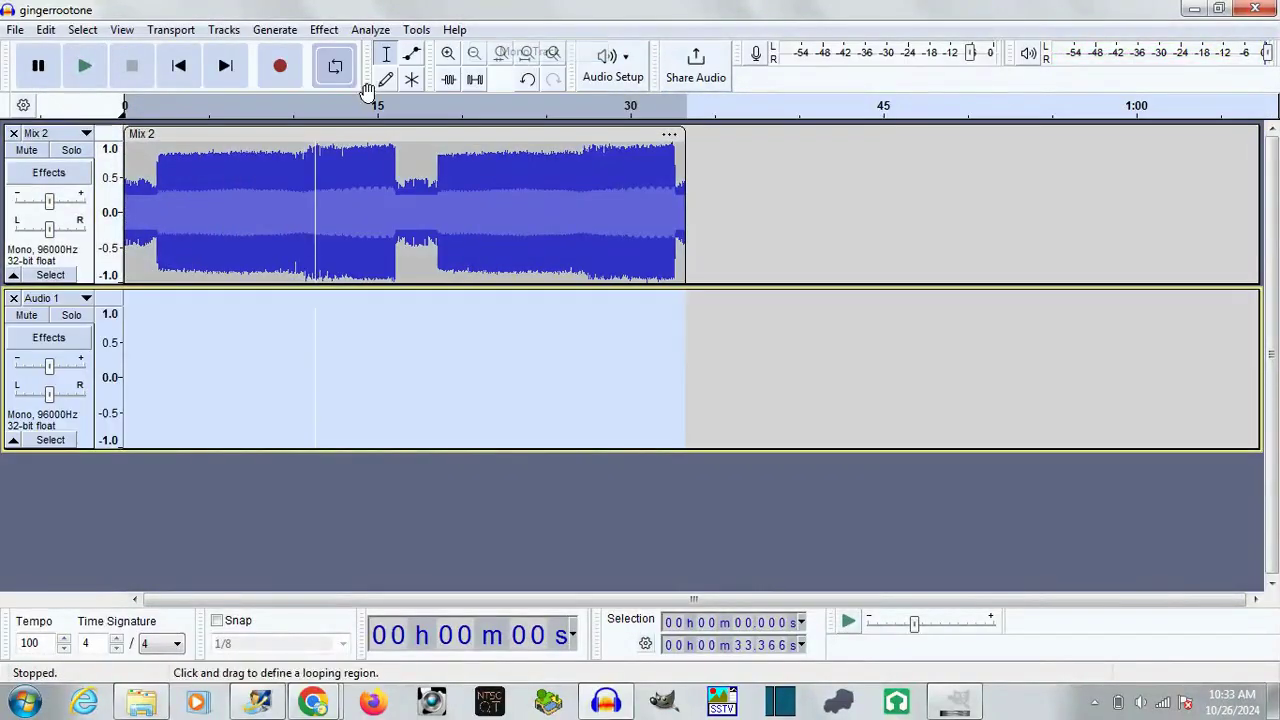
{"action": "left_click", "coordinate": [275, 29]}
{"action": "left_click", "coordinate": [300, 130]}
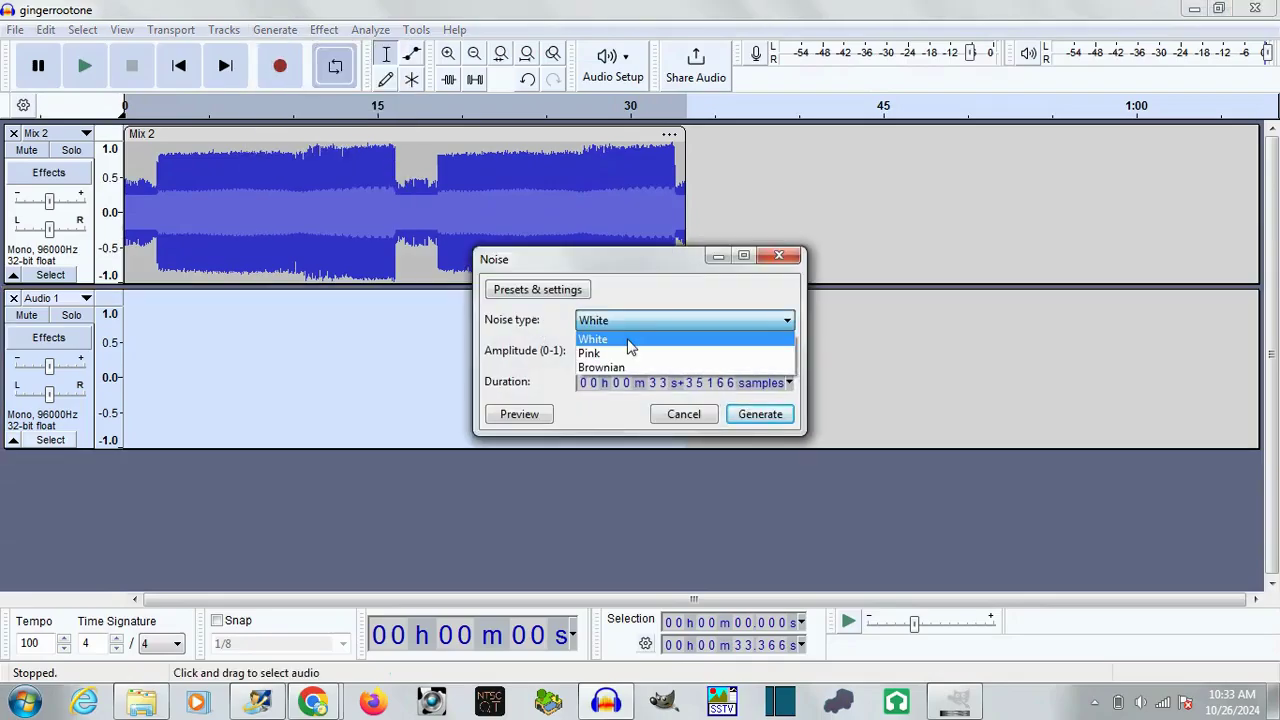
{"action": "key", "text": "Return"}
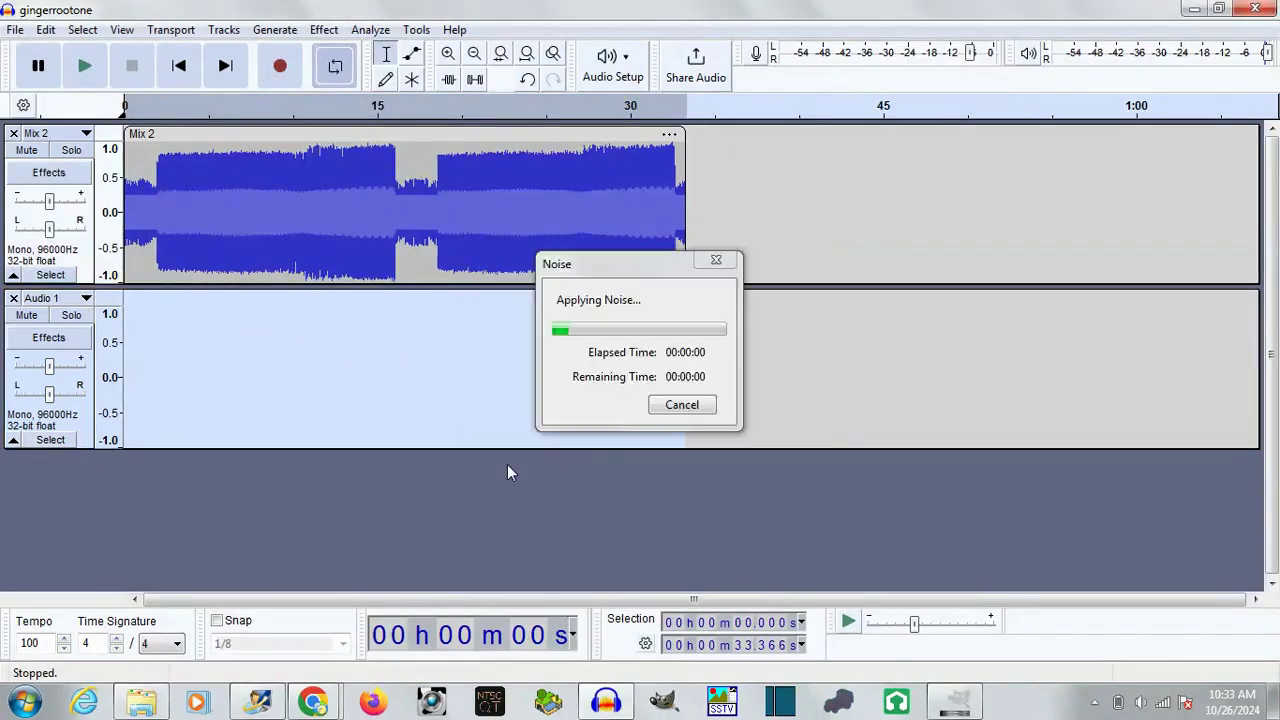
Step: Play the noise, soloing it briefly, then zoom into Mix 2 around 23.6 s
{"action": "key", "text": "space"}
{"action": "key", "text": "space"}
{"action": "scroll", "coordinate": [65, 375], "scroll_direction": "up", "scroll_amount": 5}
{"action": "key", "text": "space"}
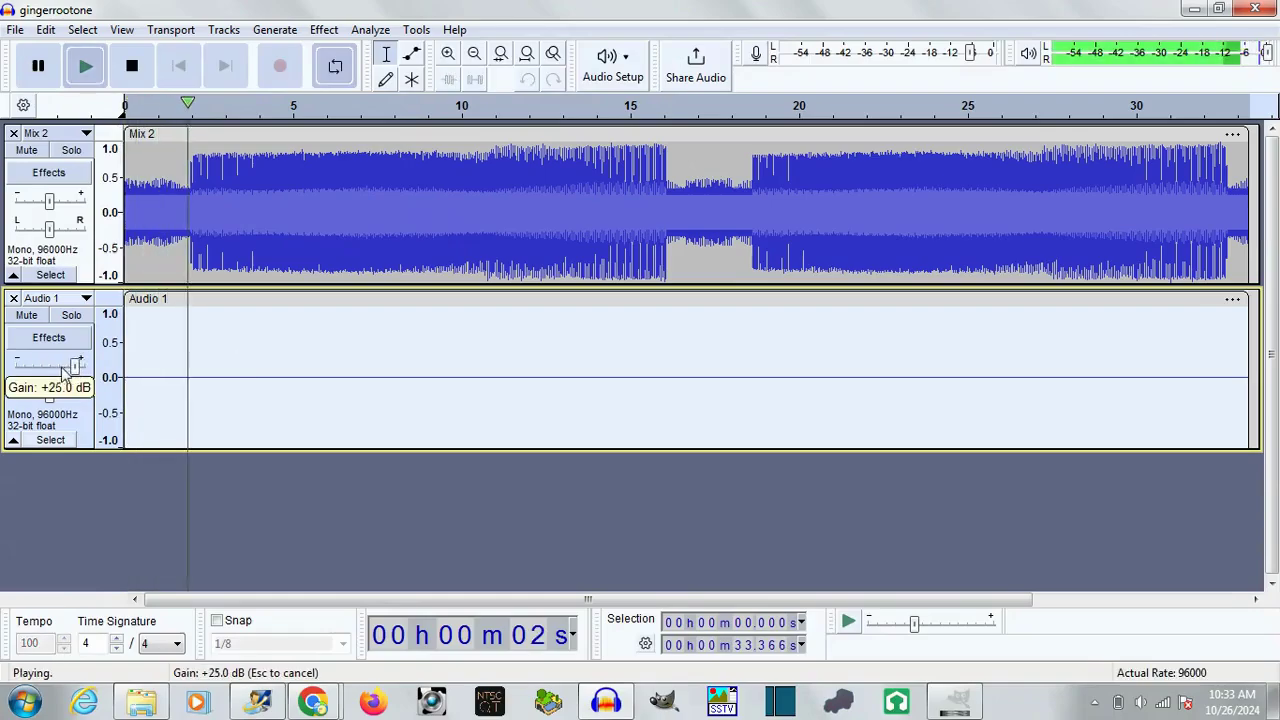
{"action": "left_click", "coordinate": [74, 318]}
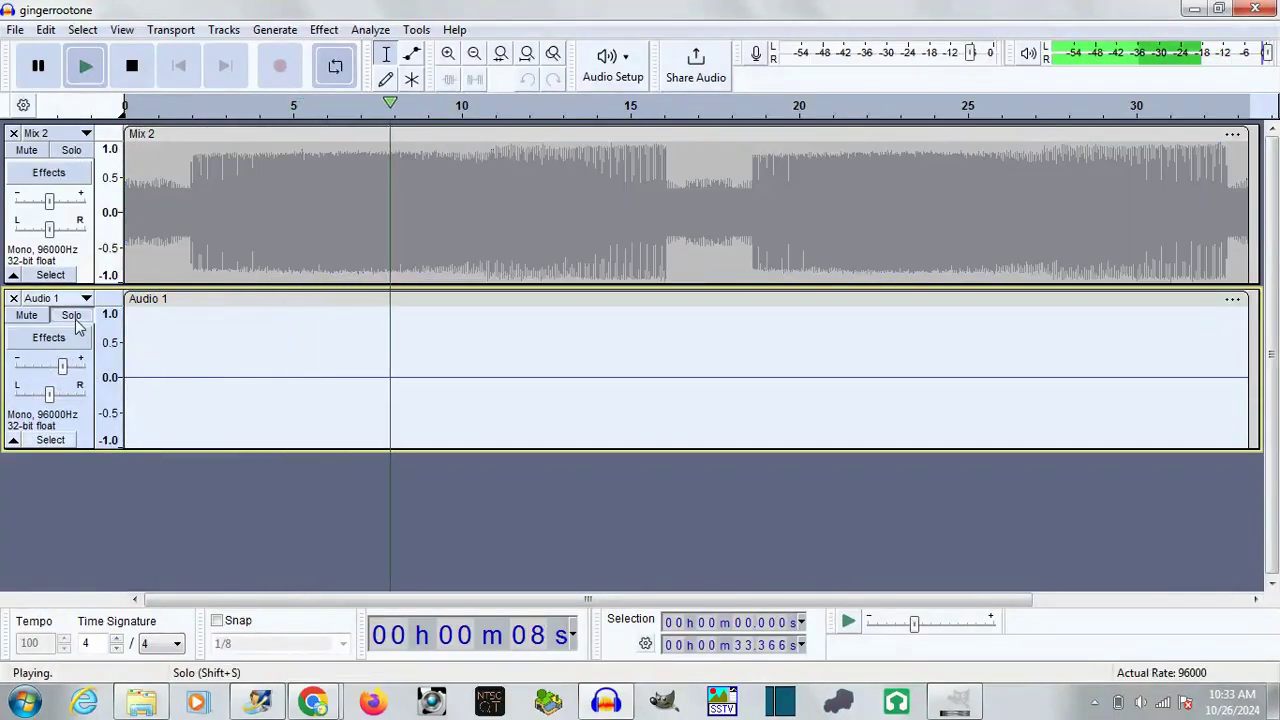
{"action": "key", "text": "space"}
{"action": "left_click", "coordinate": [71, 315]}
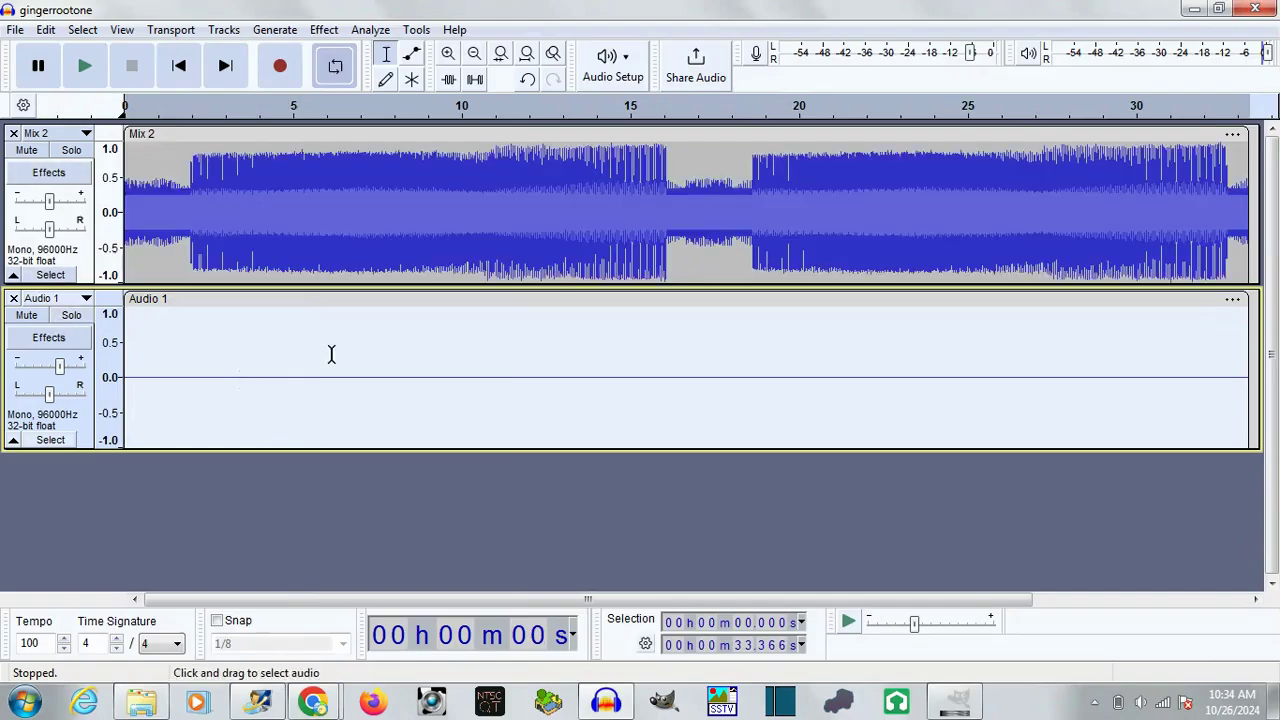
{"action": "left_click", "coordinate": [922, 197]}
{"action": "left_click", "coordinate": [448, 53]}
Step: Select a tiny stretch before 23.600 s, then pinch Mix 2's envelope to silence near 21.19 s
{"action": "left_click", "coordinate": [448, 53]}
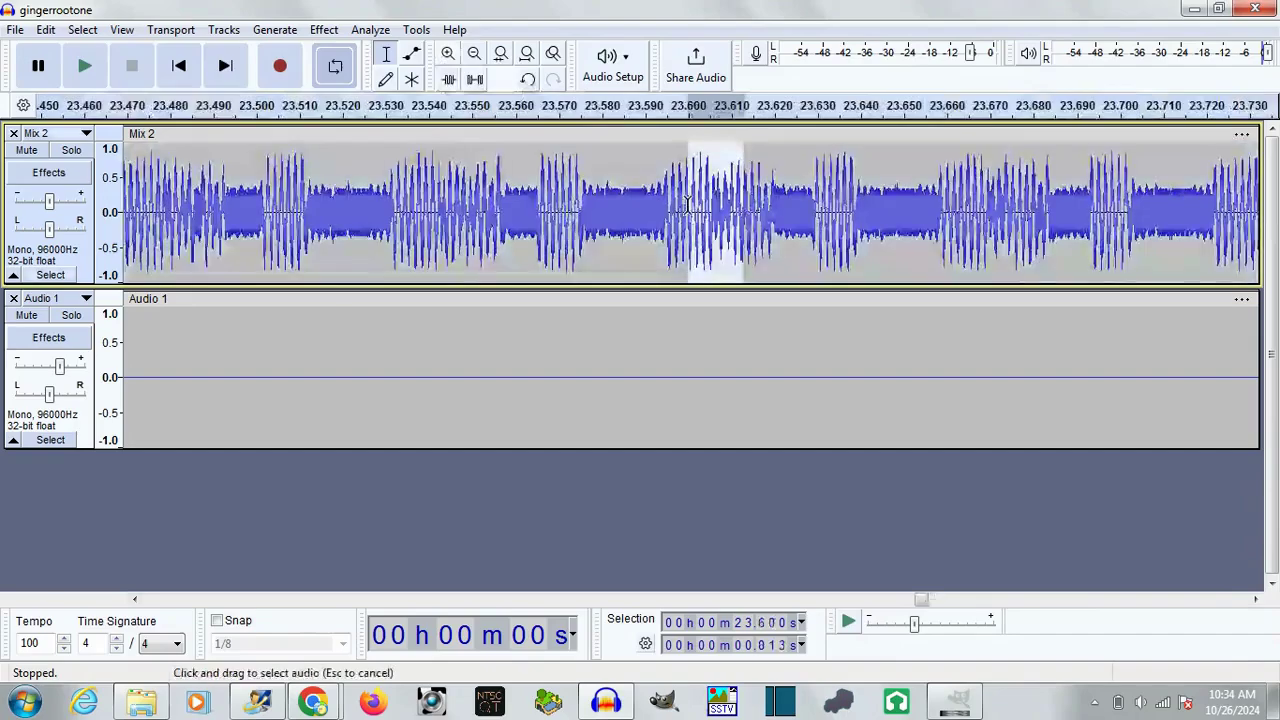
{"action": "left_click_drag", "start_coordinate": [688, 203], "coordinate": [680, 205]}
{"action": "left_click", "coordinate": [370, 29]}
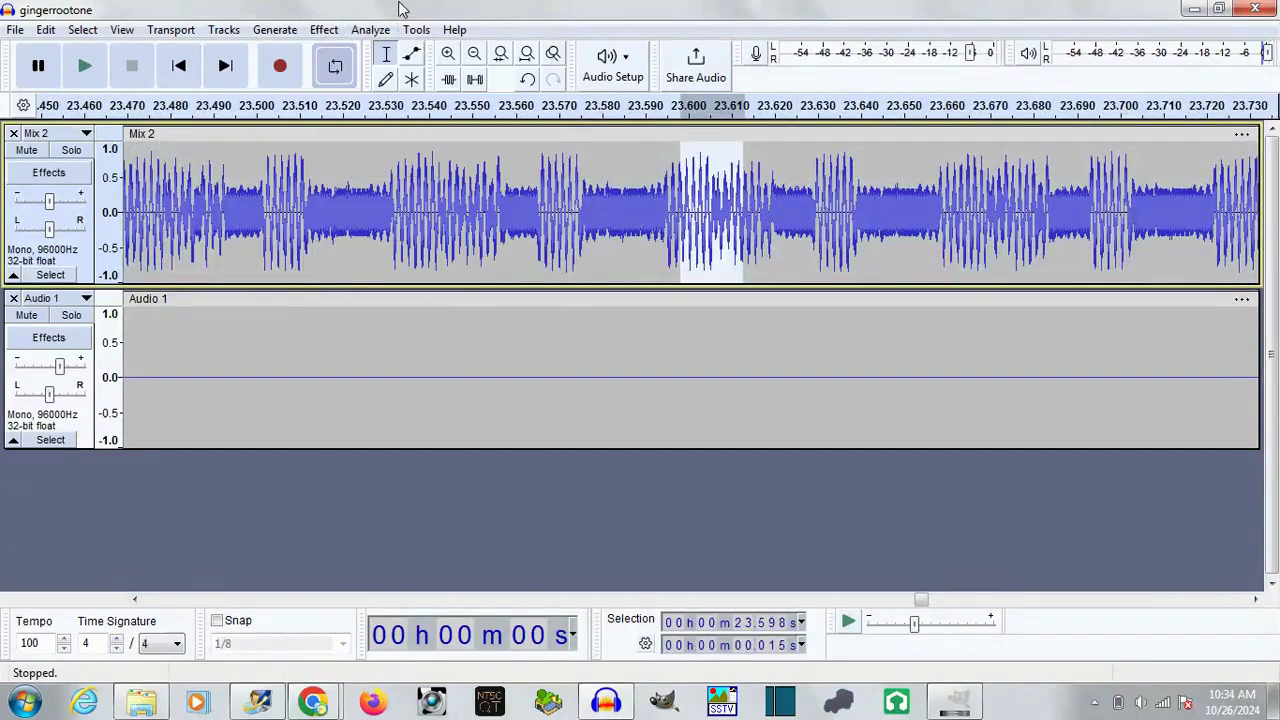
{"action": "left_click", "coordinate": [412, 53]}
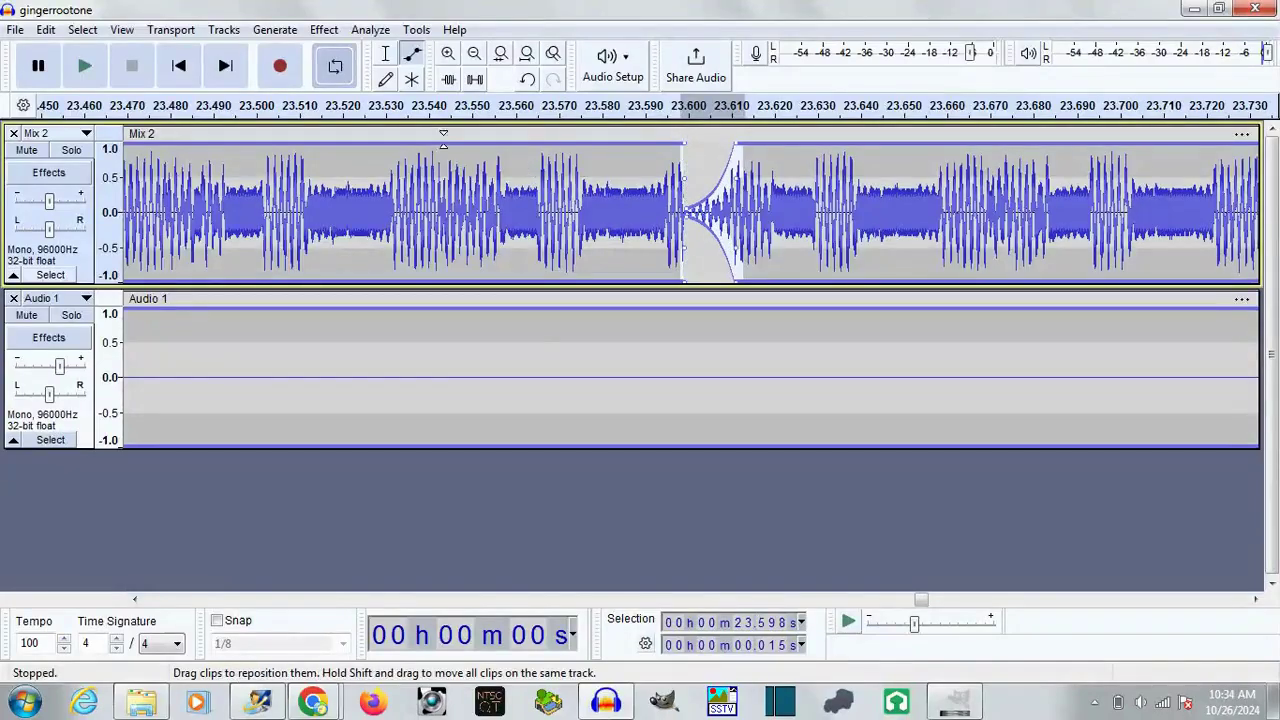
{"action": "left_click_drag", "start_coordinate": [921, 600], "coordinate": [843, 600]}
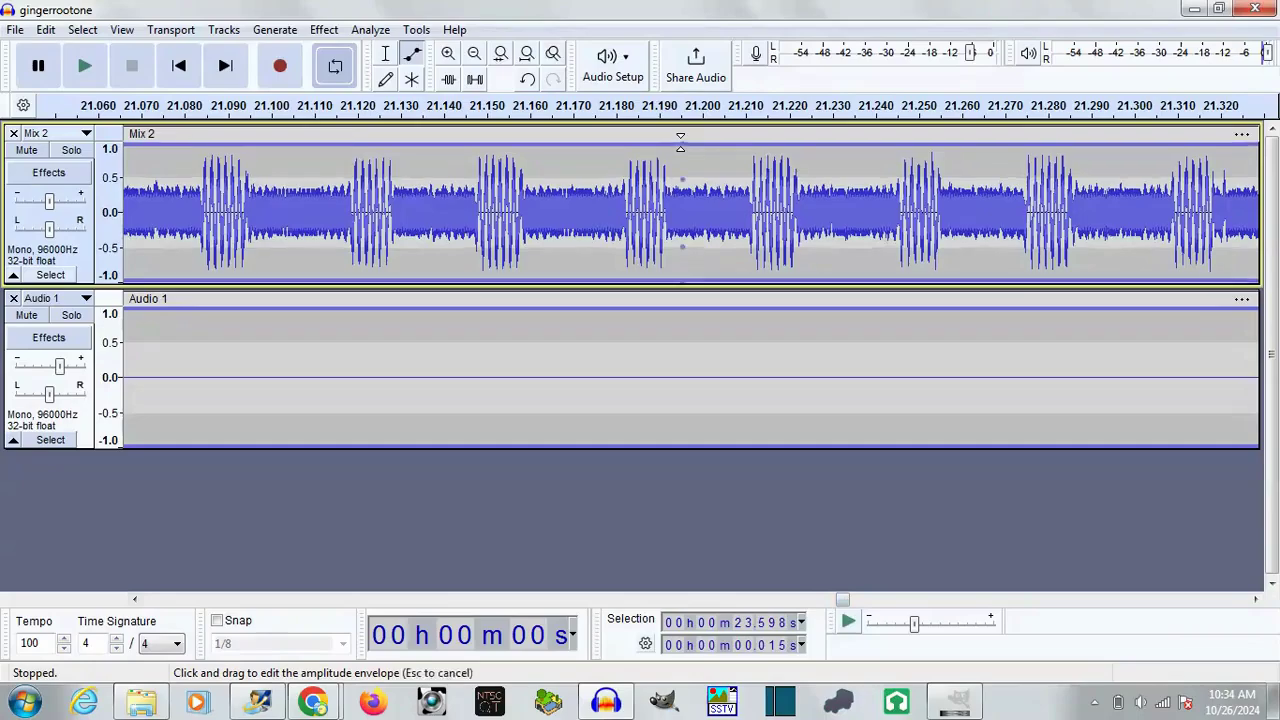
{"action": "mouse_move", "coordinate": [646, 142]}
{"action": "left_mouse_down"}
{"action": "mouse_move", "coordinate": [659, 160]}
{"action": "mouse_move", "coordinate": [480, 150]}
{"action": "mouse_move", "coordinate": [503, 140]}
{"action": "left_mouse_up"}
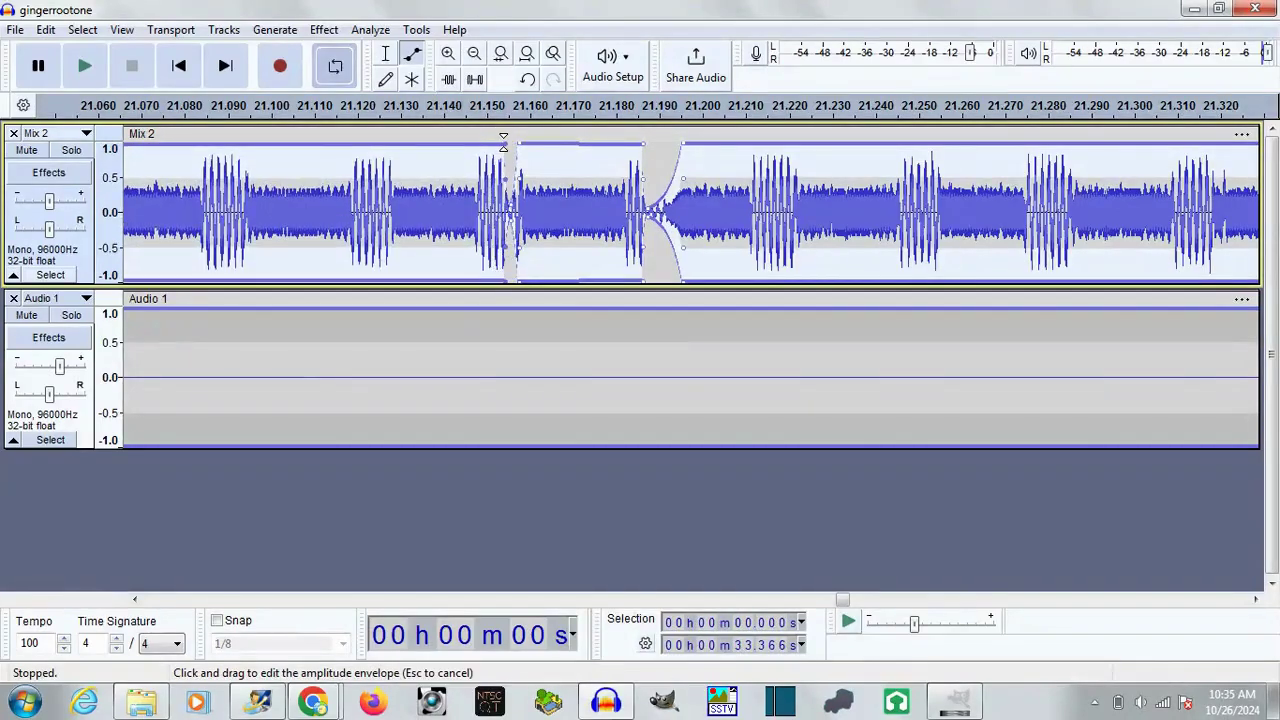
Step: Mix the enveloped Mix 2 and the noise track into one Mix 1 track and play it
{"action": "left_click", "coordinate": [385, 53]}
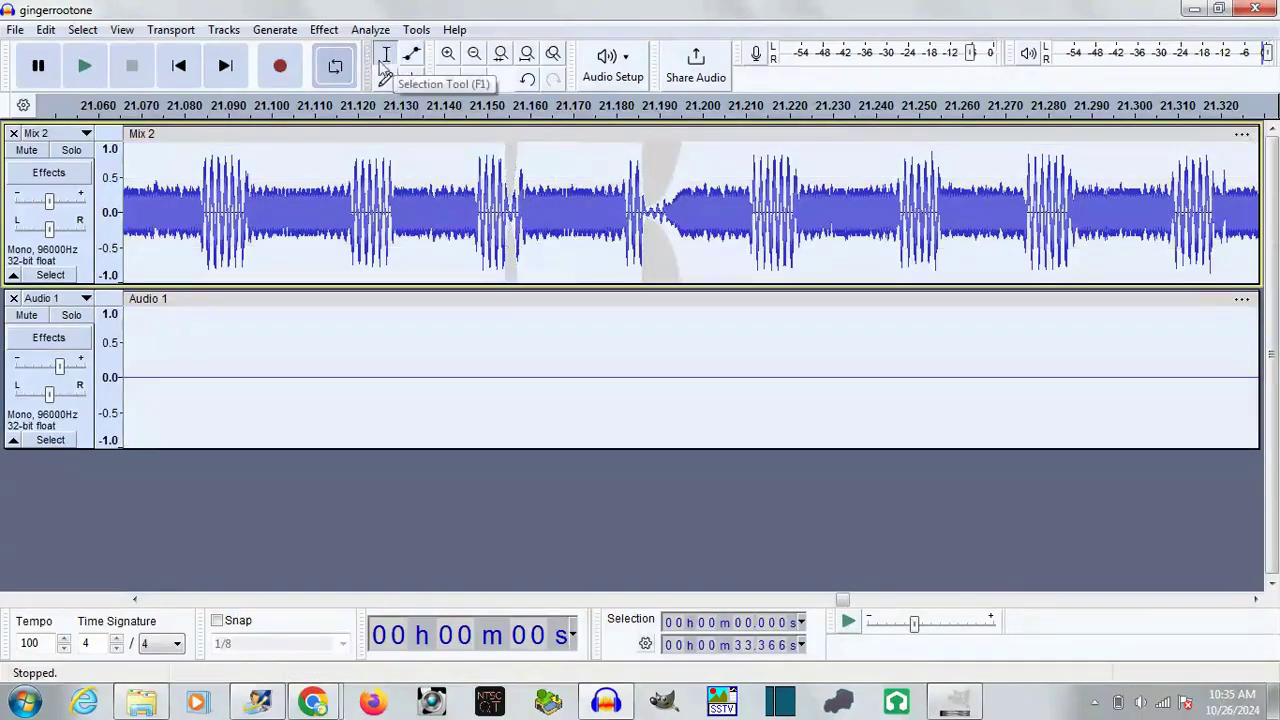
{"action": "left_click", "coordinate": [223, 29]}
{"action": "left_click", "coordinate": [591, 104]}
{"action": "key", "text": "space"}
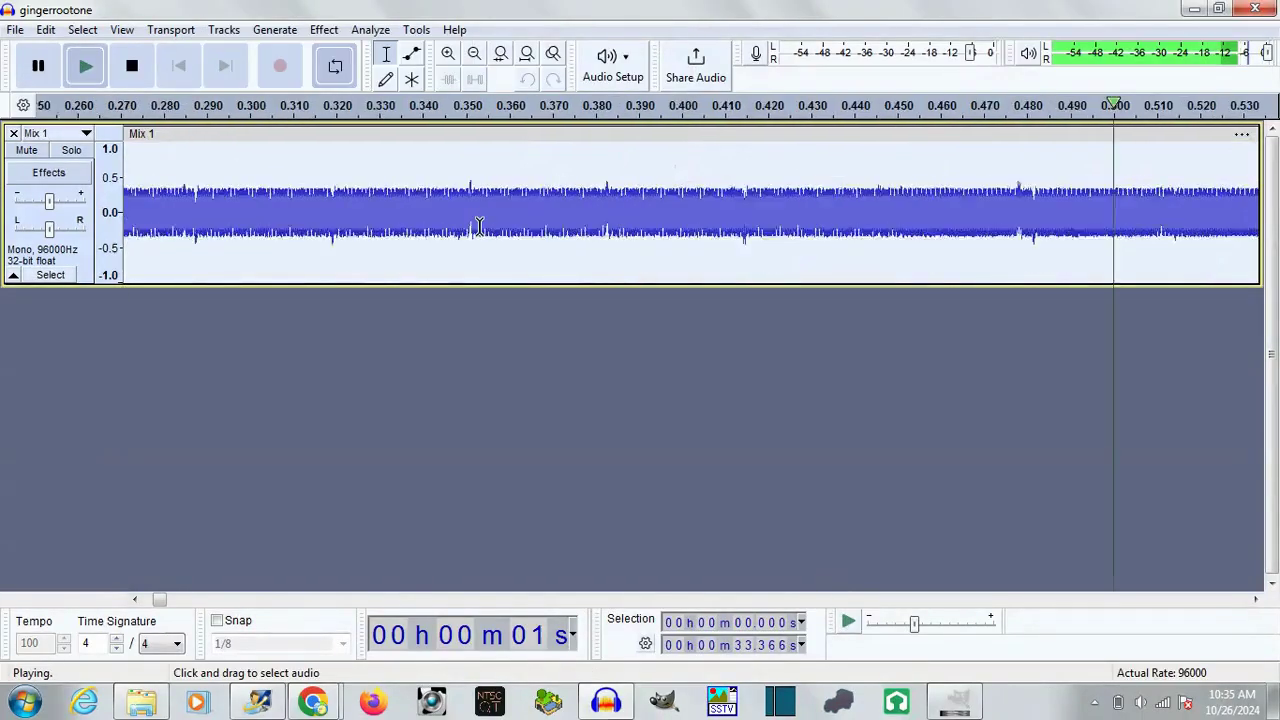
{"action": "left_click", "coordinate": [474, 53]}
{"action": "left_click", "coordinate": [449, 53]}
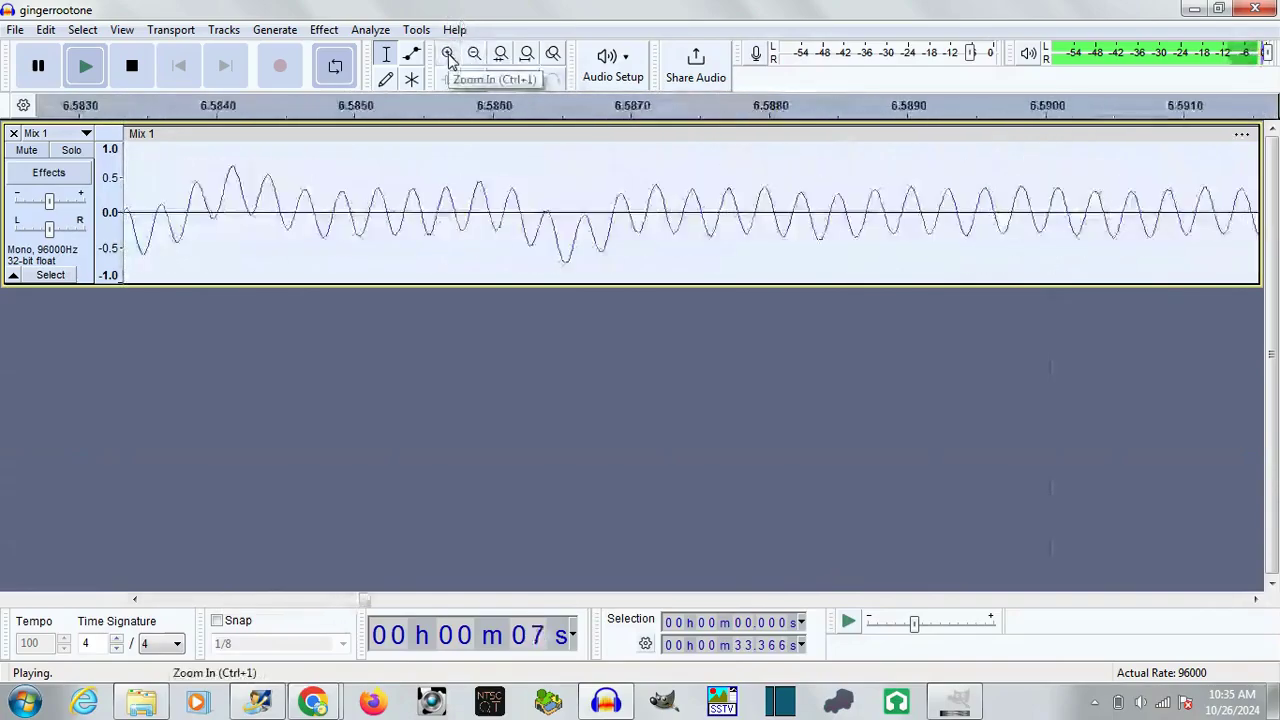
{"action": "left_click", "coordinate": [449, 53]}
{"action": "left_click", "coordinate": [474, 53]}
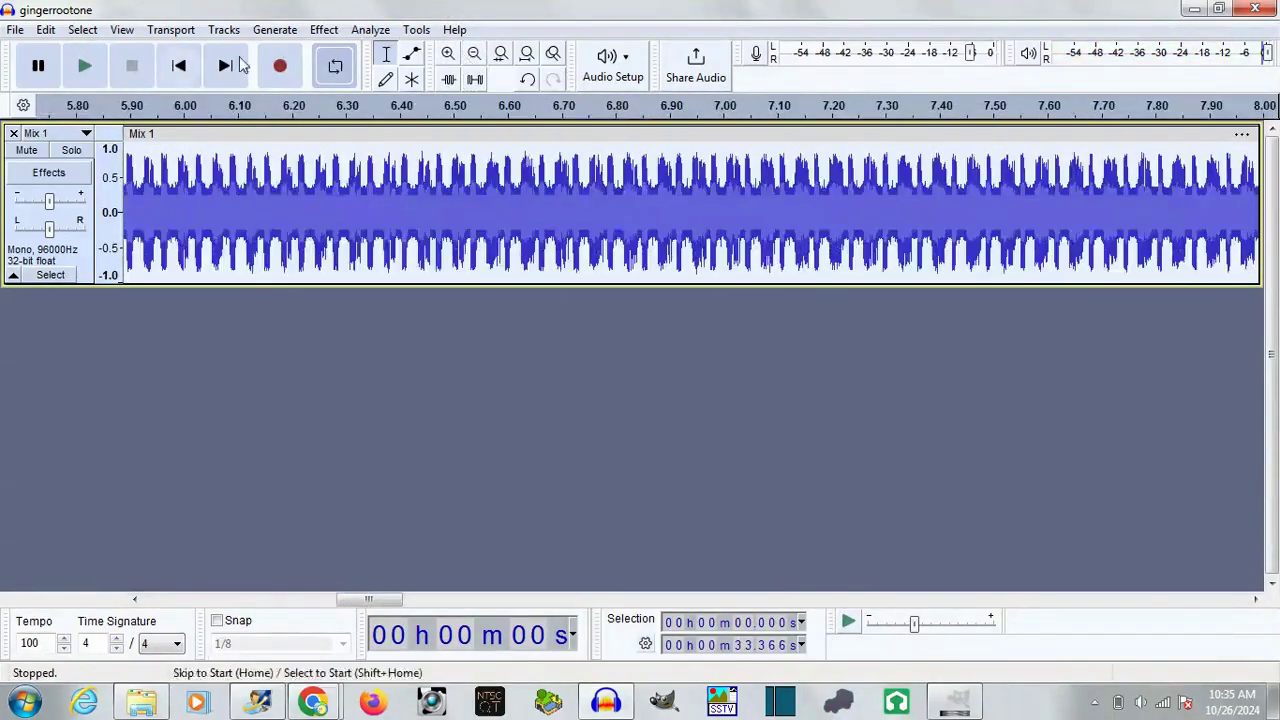
Step: Export the mix to the computer as gingerrootone.wav
{"action": "left_click", "coordinate": [15, 29]}
{"action": "left_click", "coordinate": [120, 240]}
{"action": "left_click", "coordinate": [706, 535]}
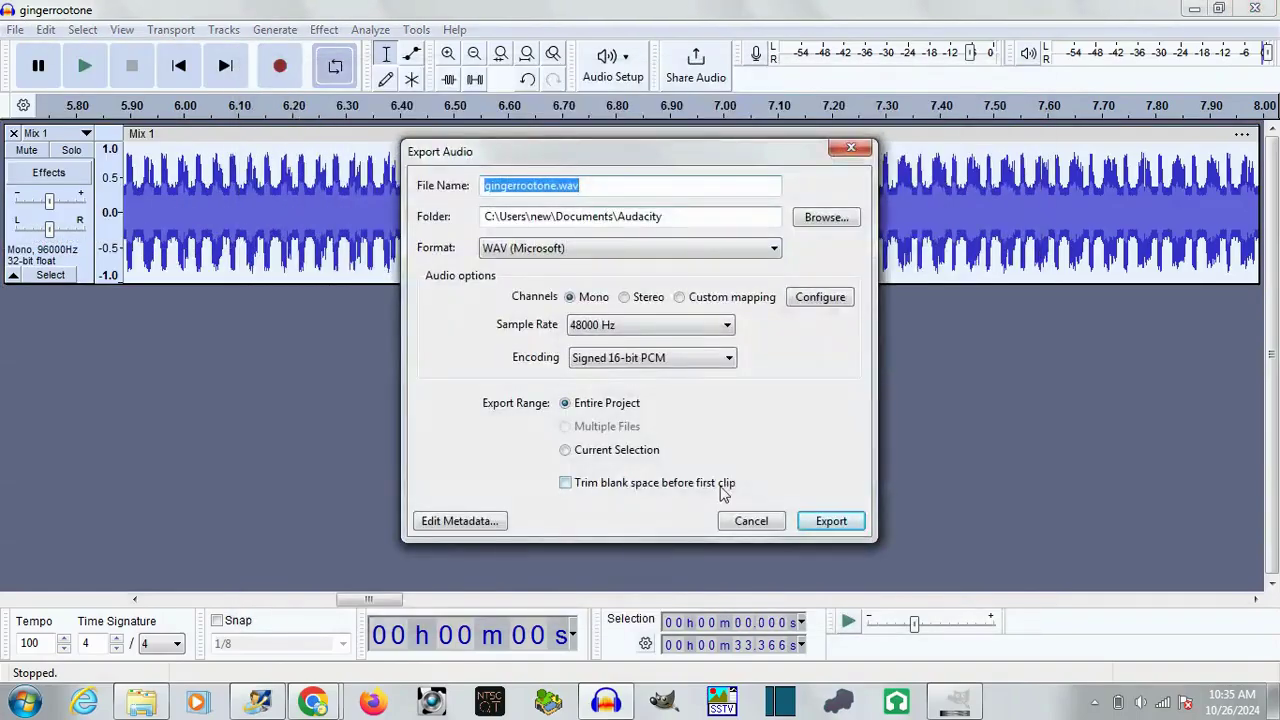
{"action": "left_click", "coordinate": [831, 521]}
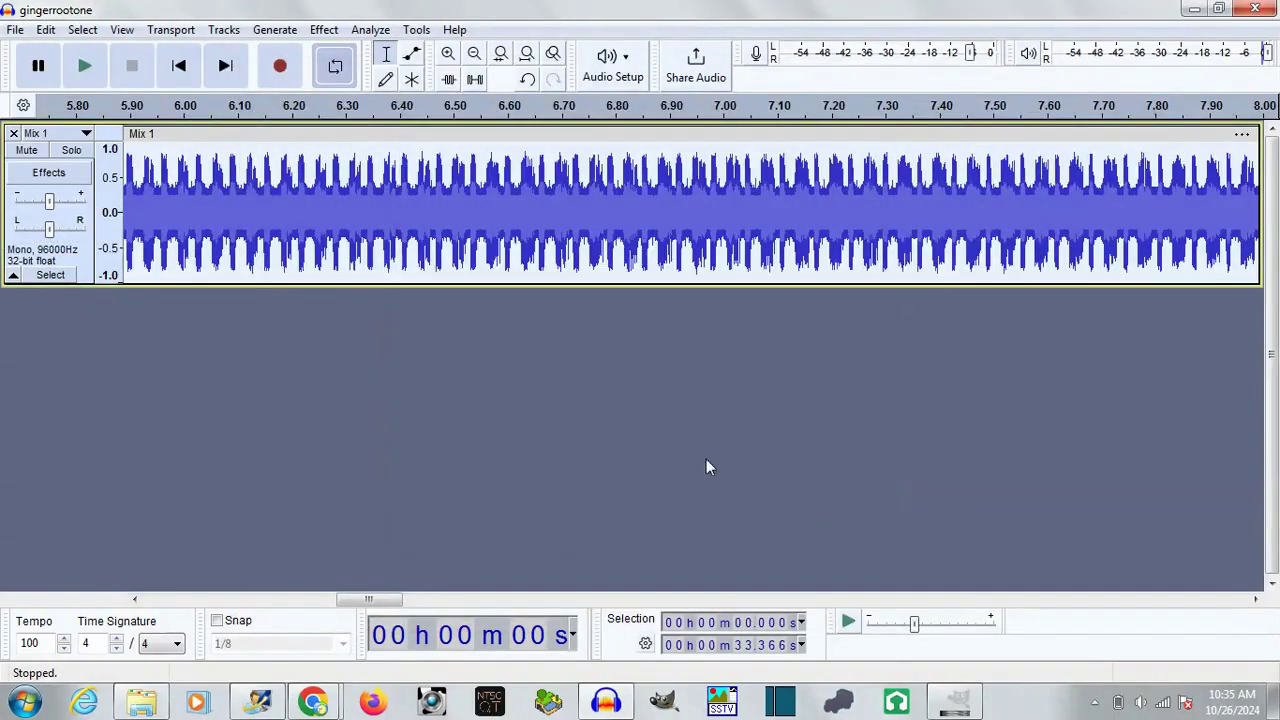
{"action": "left_click", "coordinate": [223, 29]}
{"action": "left_click", "coordinate": [323, 29]}
Step: Add a new mono track and paste the copy of Mix 1 into it
{"action": "left_click", "coordinate": [223, 29]}
{"action": "mouse_move", "coordinate": [300, 51]}
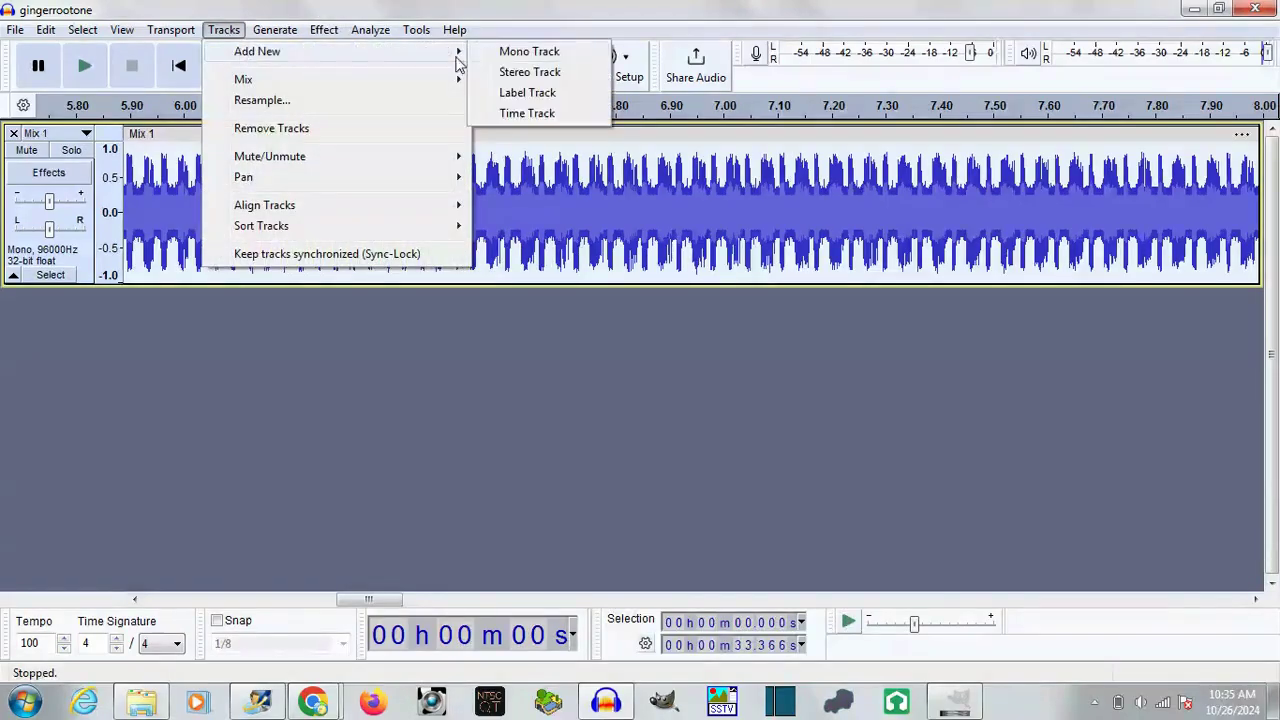
{"action": "left_click", "coordinate": [529, 49]}
{"action": "key", "text": "ctrl+v"}
{"action": "left_click", "coordinate": [450, 53]}
Step: Band-pass Audio 1 to about 400–1000 Hz with Filter Curve EQ and play it back
{"action": "left_click", "coordinate": [323, 29]}
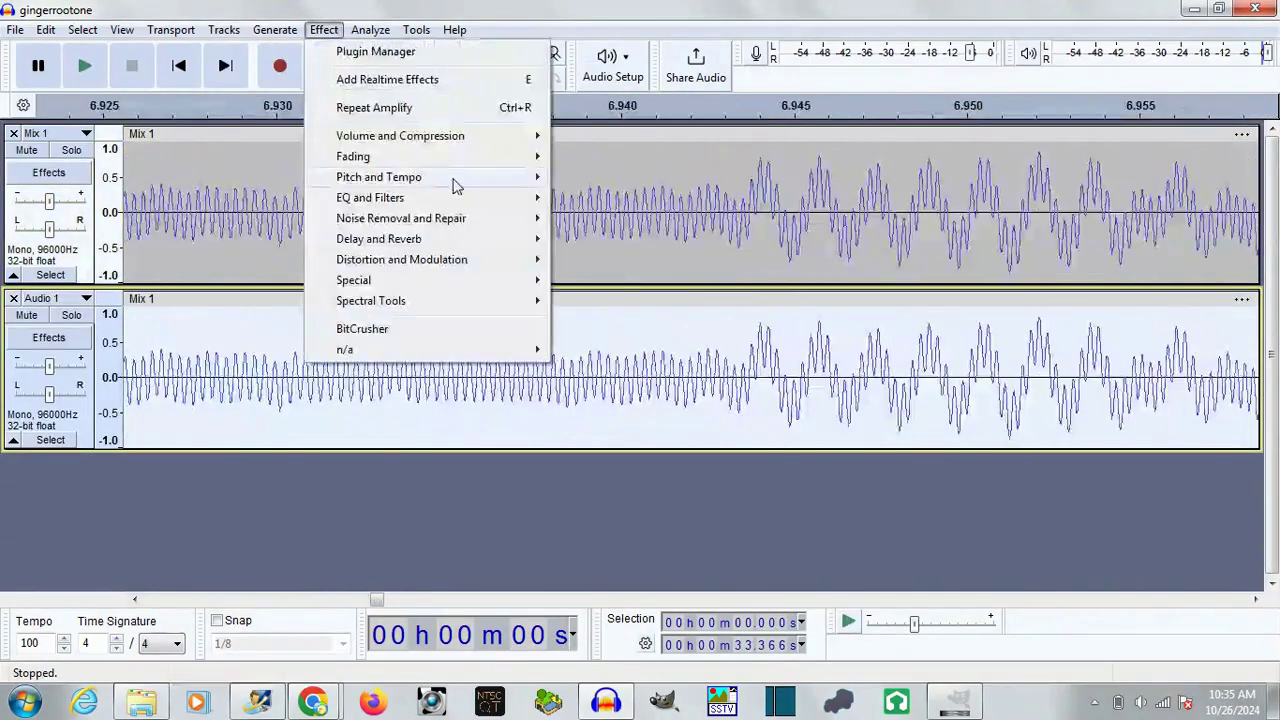
{"action": "left_click", "coordinate": [585, 236]}
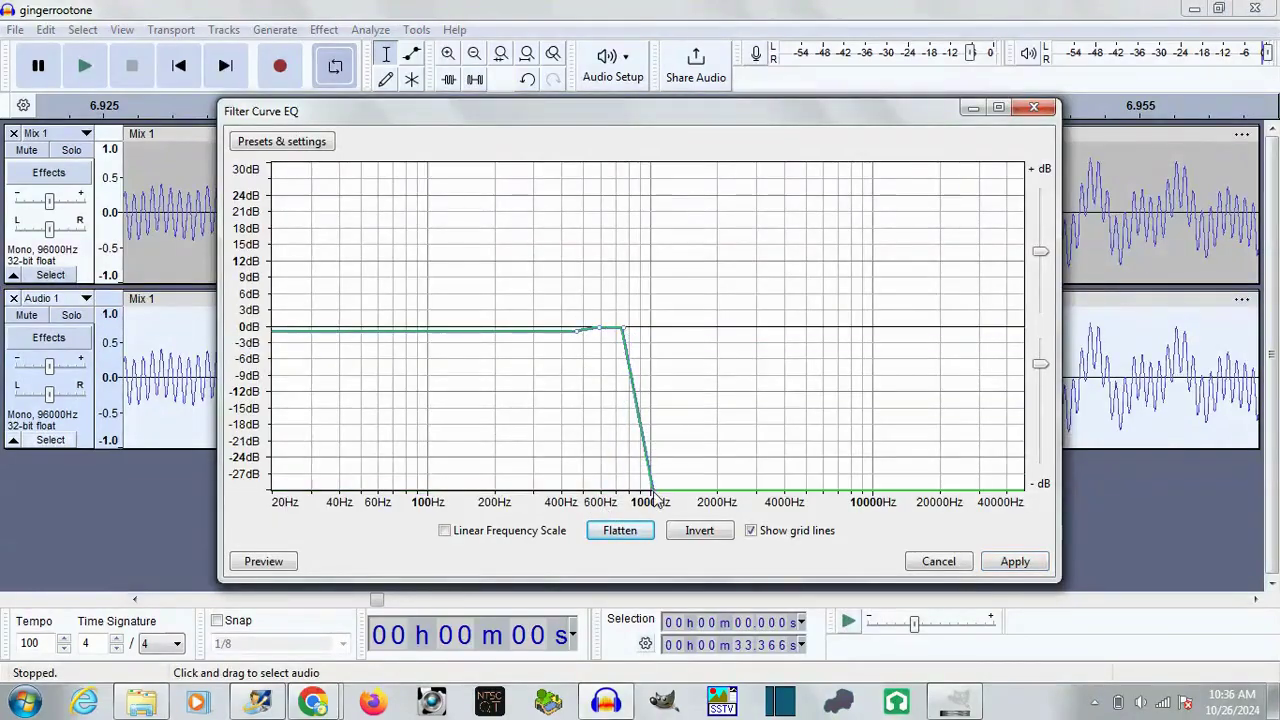
{"action": "left_click_drag", "start_coordinate": [1030, 408], "coordinate": [1044, 483]}
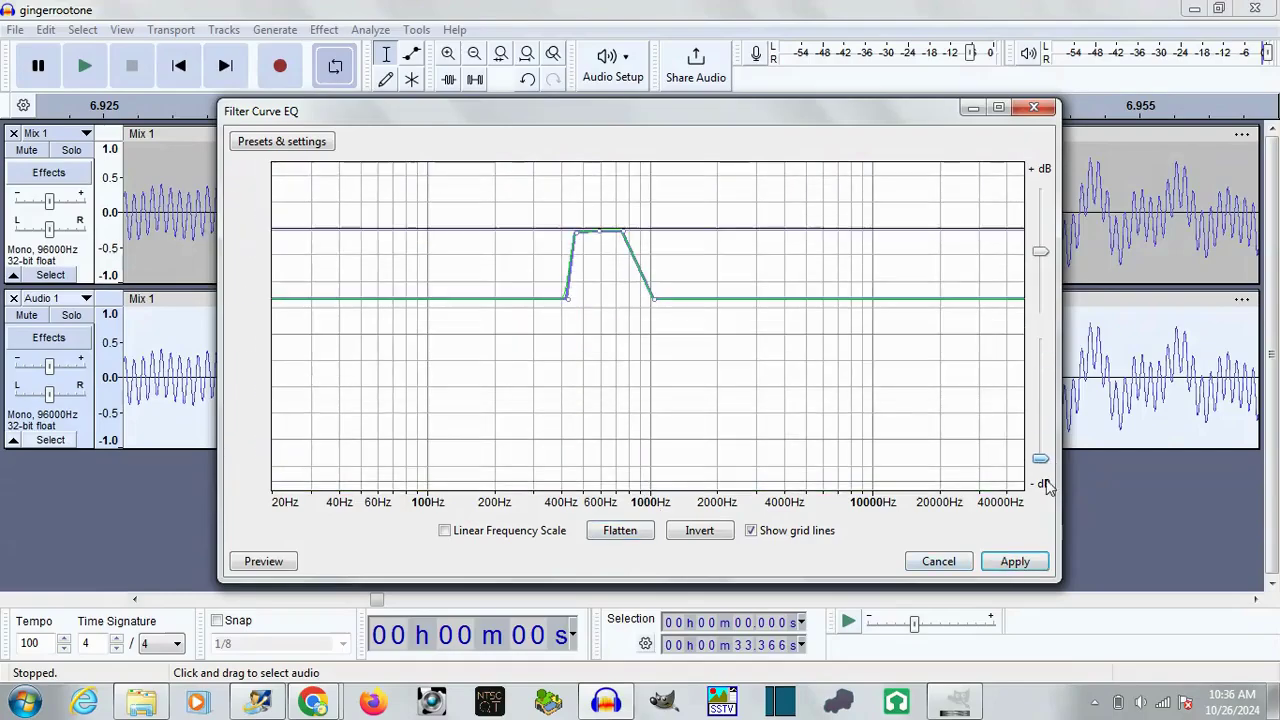
{"action": "left_click", "coordinate": [1012, 562]}
{"action": "left_click", "coordinate": [474, 53]}
{"action": "left_click", "coordinate": [474, 53]}
{"action": "key", "text": "space"}
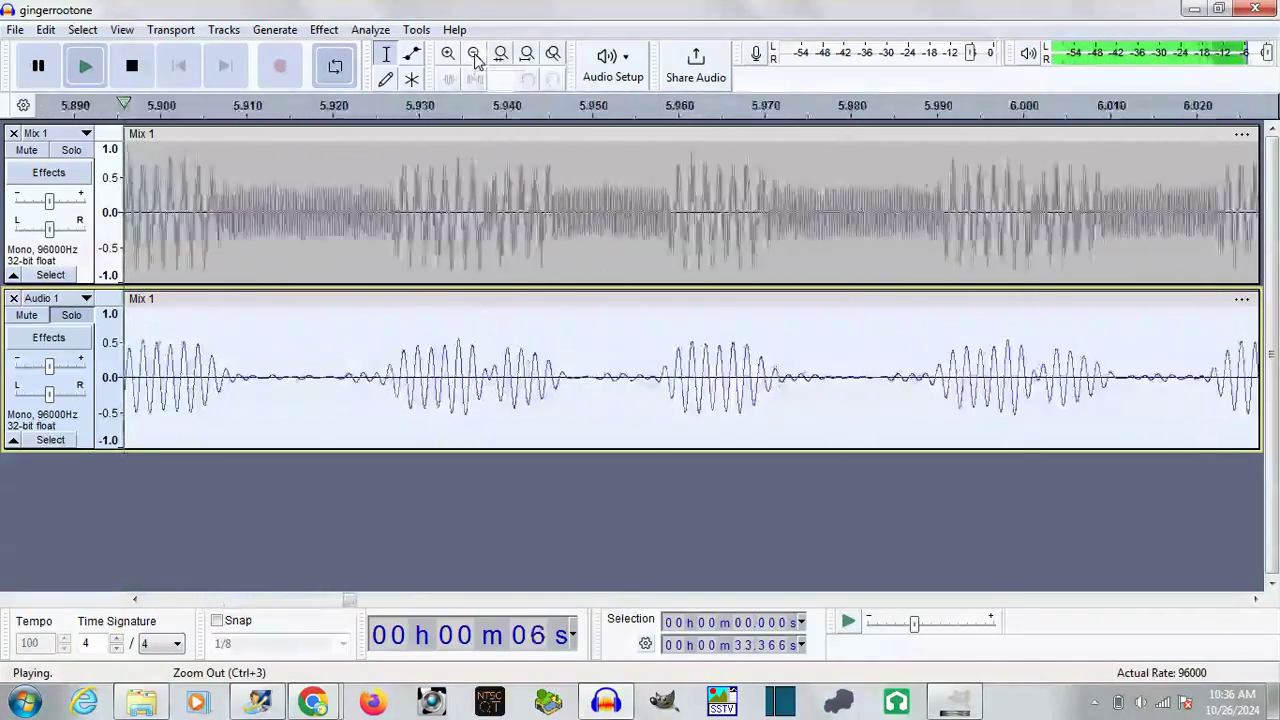
Step: Run a Nyquist Prompt command on the whole Audio 1 track
{"action": "key", "text": "space"}
{"action": "left_click_drag", "start_coordinate": [700, 390], "coordinate": [769, 390]}
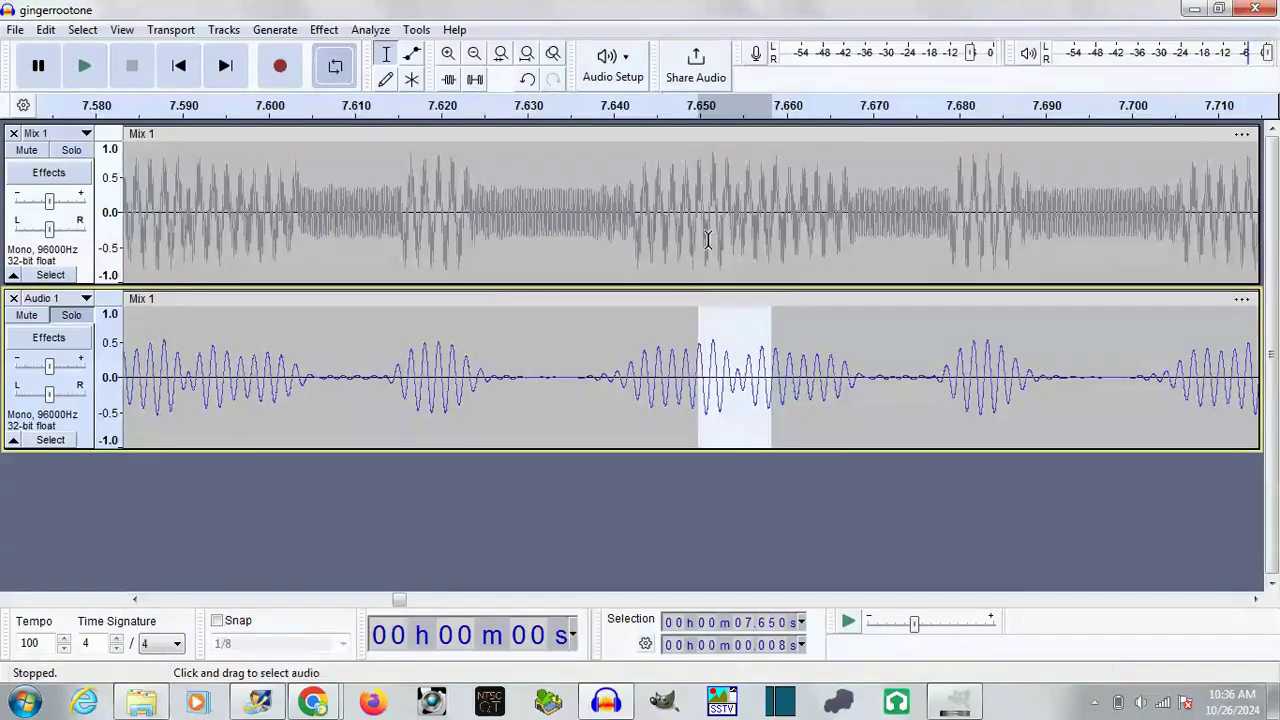
{"action": "left_click", "coordinate": [449, 53]}
{"action": "left_click", "coordinate": [449, 53]}
{"action": "left_click", "coordinate": [50, 440]}
{"action": "left_click", "coordinate": [416, 29]}
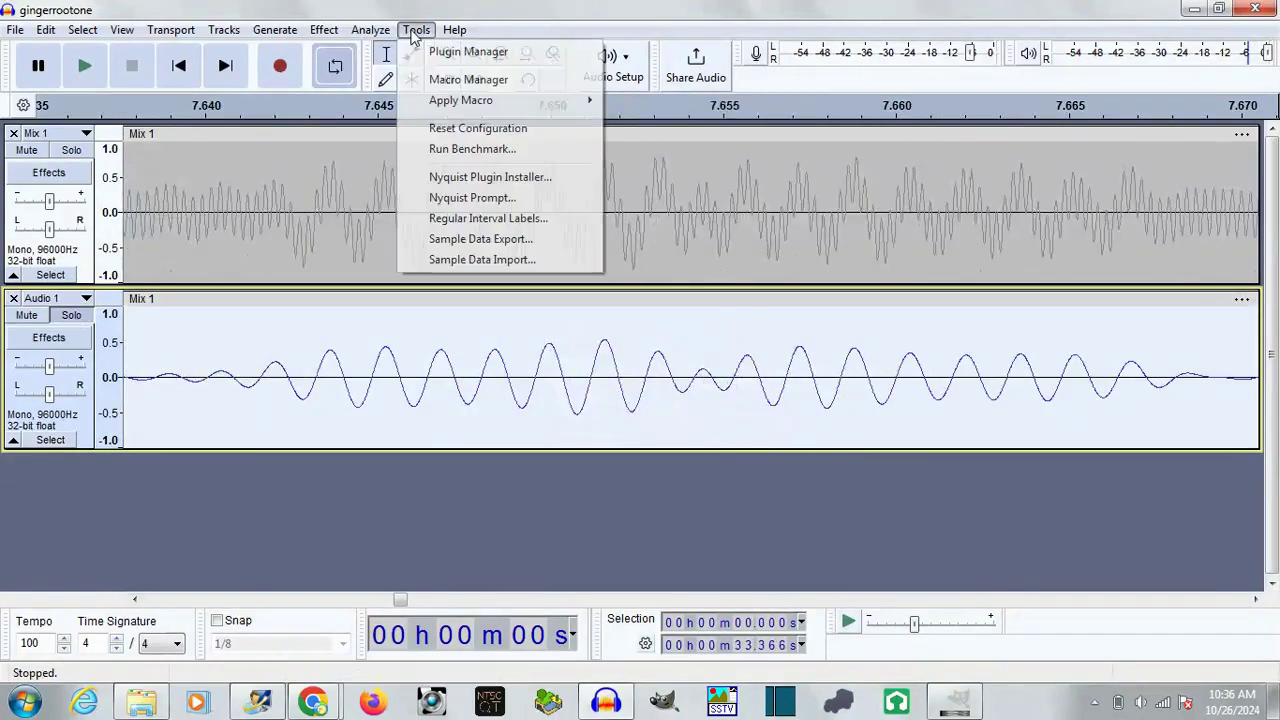
{"action": "left_click", "coordinate": [449, 194]}
{"action": "left_click", "coordinate": [837, 491]}
Step: Preview the processed audio, then show Audio 1 as an enlarged spectrogram
{"action": "key", "text": "space"}
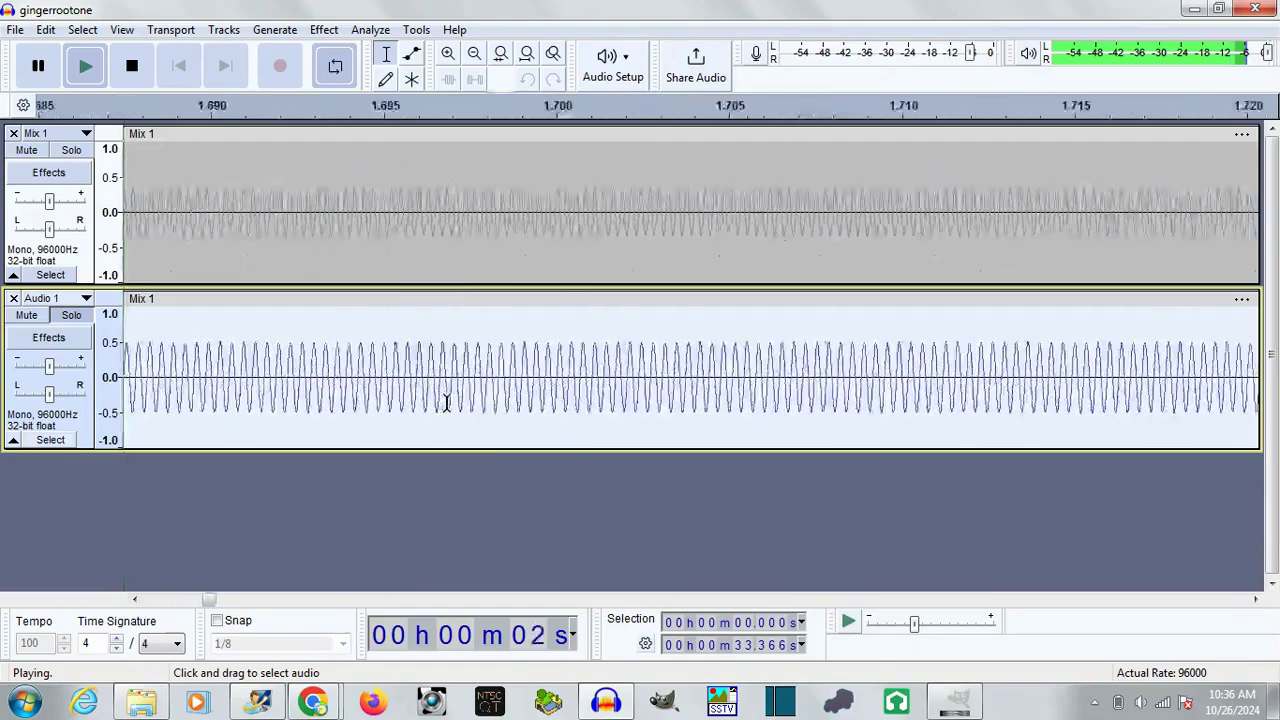
{"action": "key", "text": "space"}
{"action": "left_click", "coordinate": [60, 298]}
{"action": "left_click", "coordinate": [86, 470]}
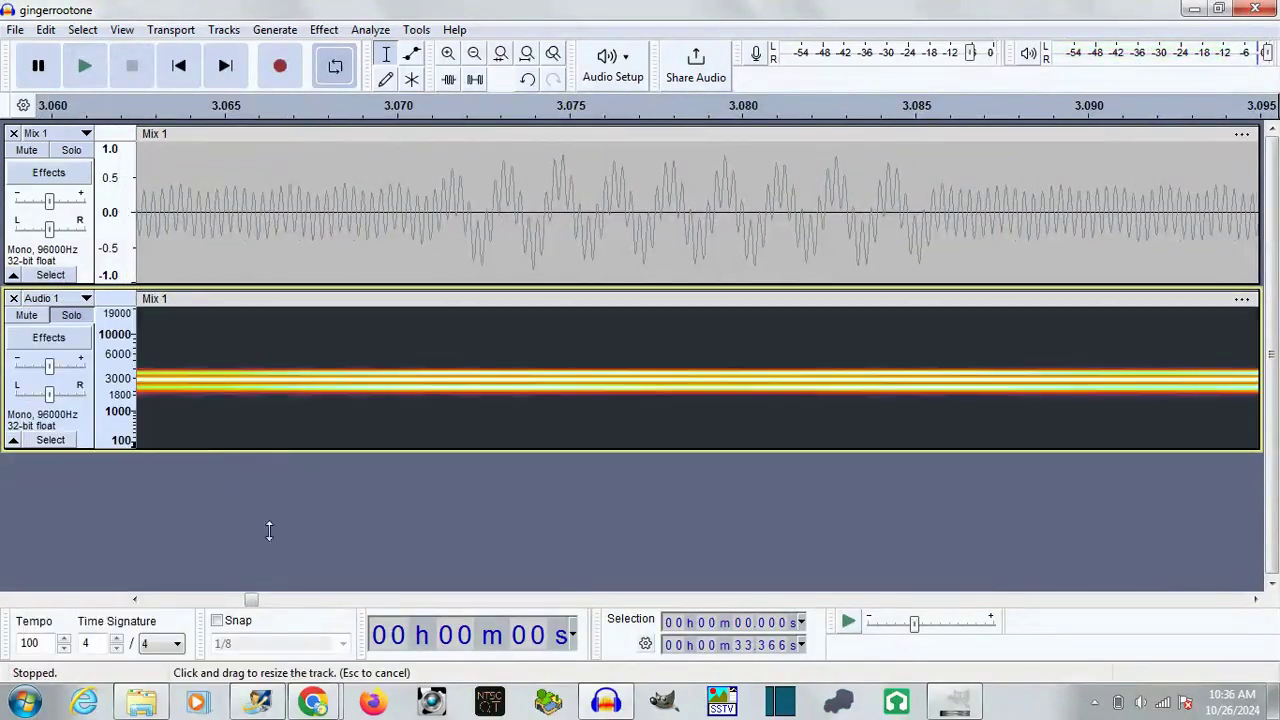
{"action": "left_click_drag", "start_coordinate": [269, 450], "coordinate": [269, 580]}
Step: Spectral Delete the lower tone band across the entire Audio 1 track
{"action": "left_click_drag", "start_coordinate": [492, 440], "coordinate": [670, 575]}
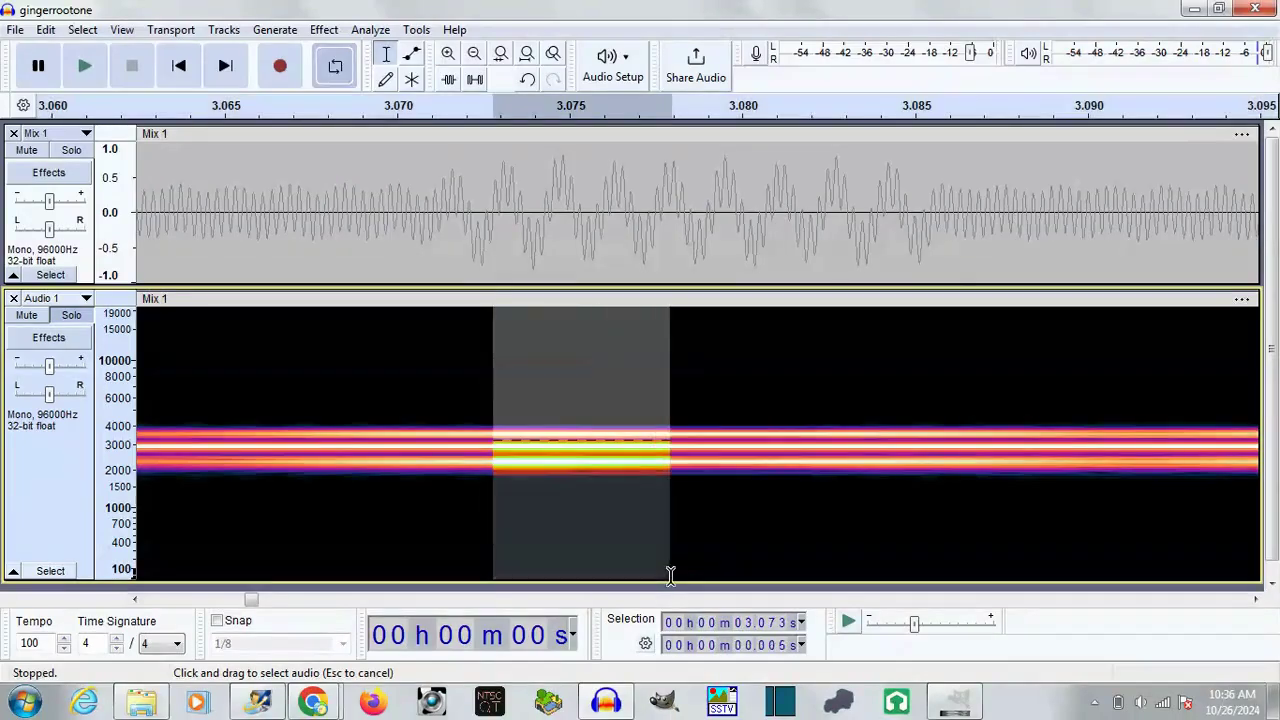
{"action": "key", "text": "ctrl+a"}
{"action": "left_click", "coordinate": [324, 29]}
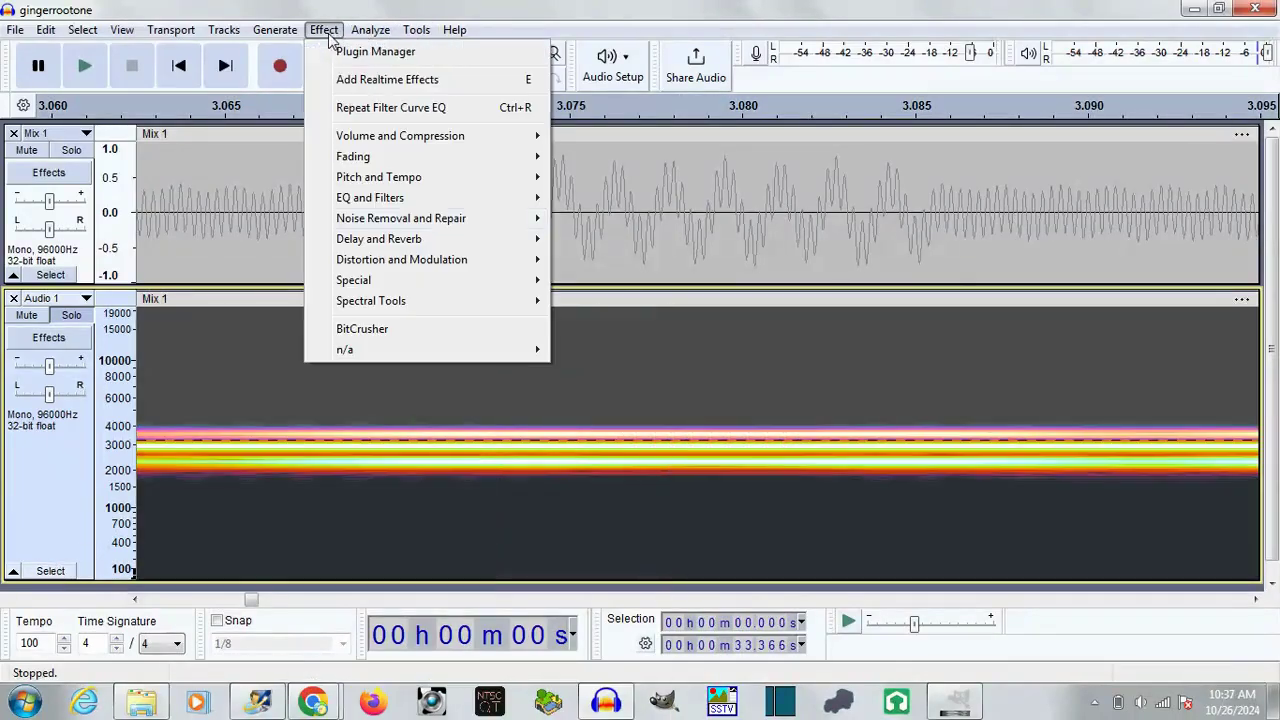
{"action": "left_click", "coordinate": [600, 297]}
Step: Return Audio 1 to Waveform view and play back the filtered result
{"action": "left_click", "coordinate": [60, 298]}
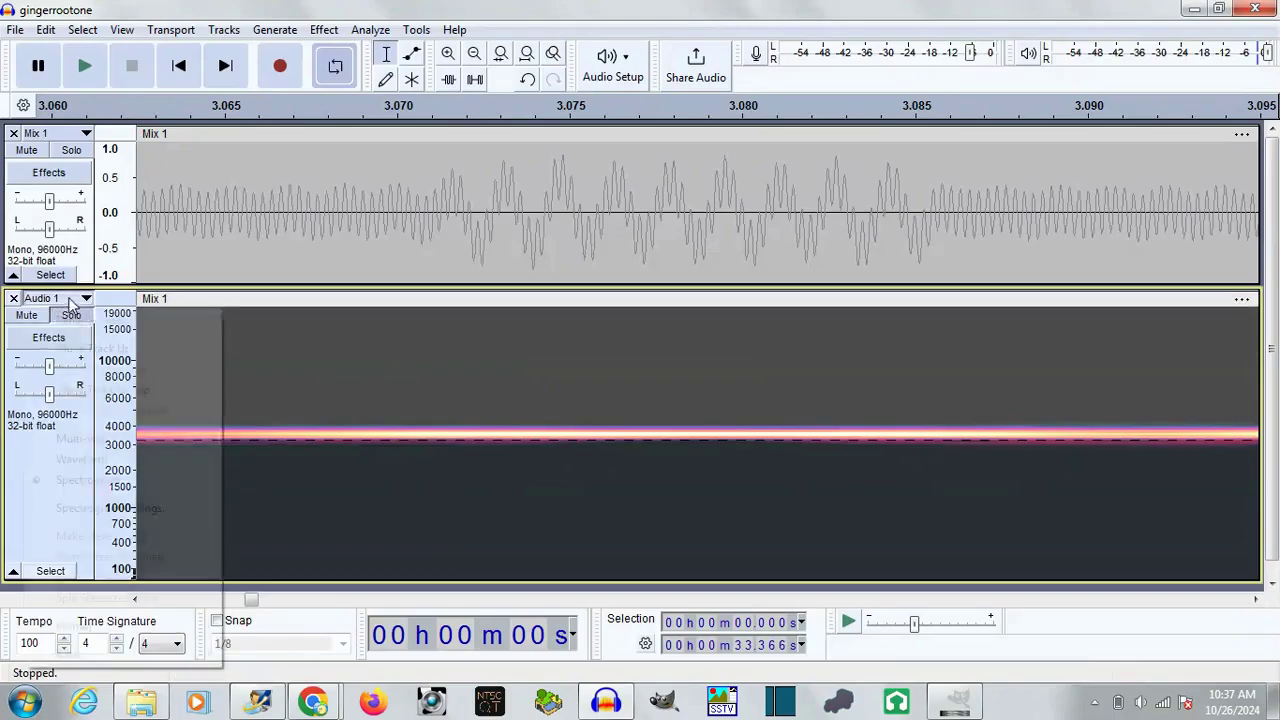
{"action": "left_click", "coordinate": [86, 450]}
{"action": "key", "text": "space"}
{"action": "left_click", "coordinate": [474, 53]}
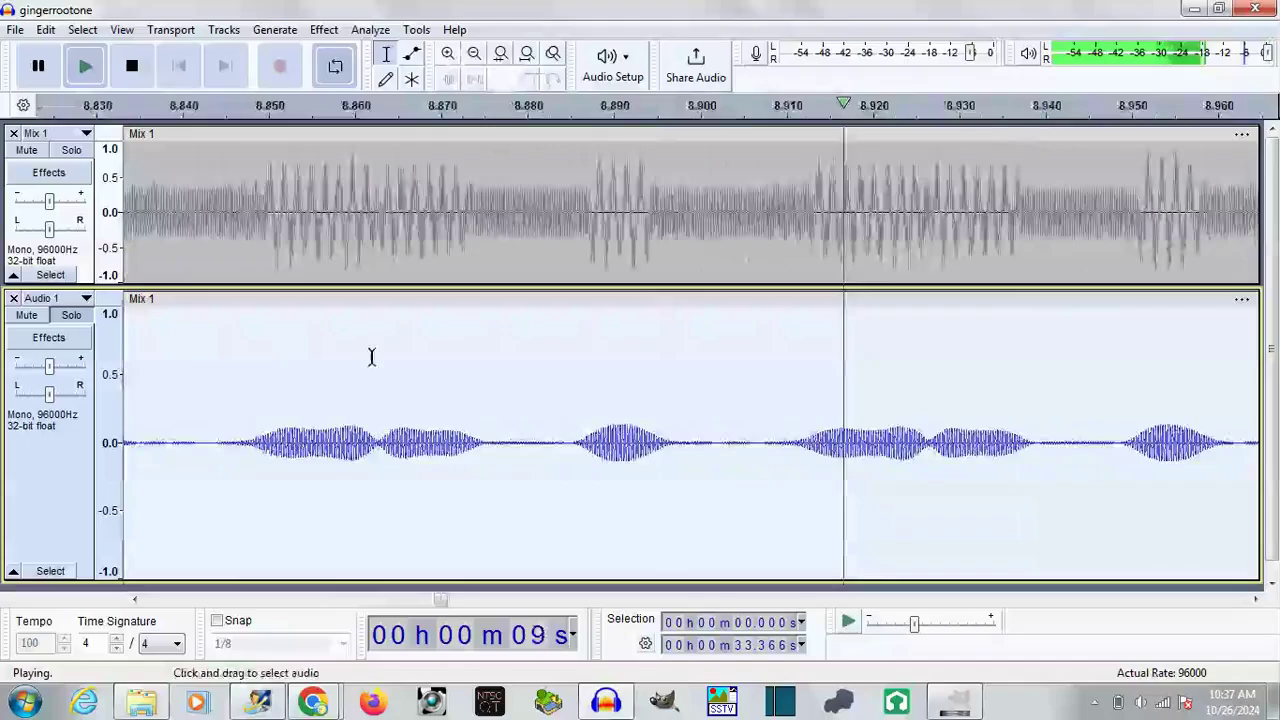
{"action": "key", "text": "space"}
{"action": "left_click", "coordinate": [62, 262]}
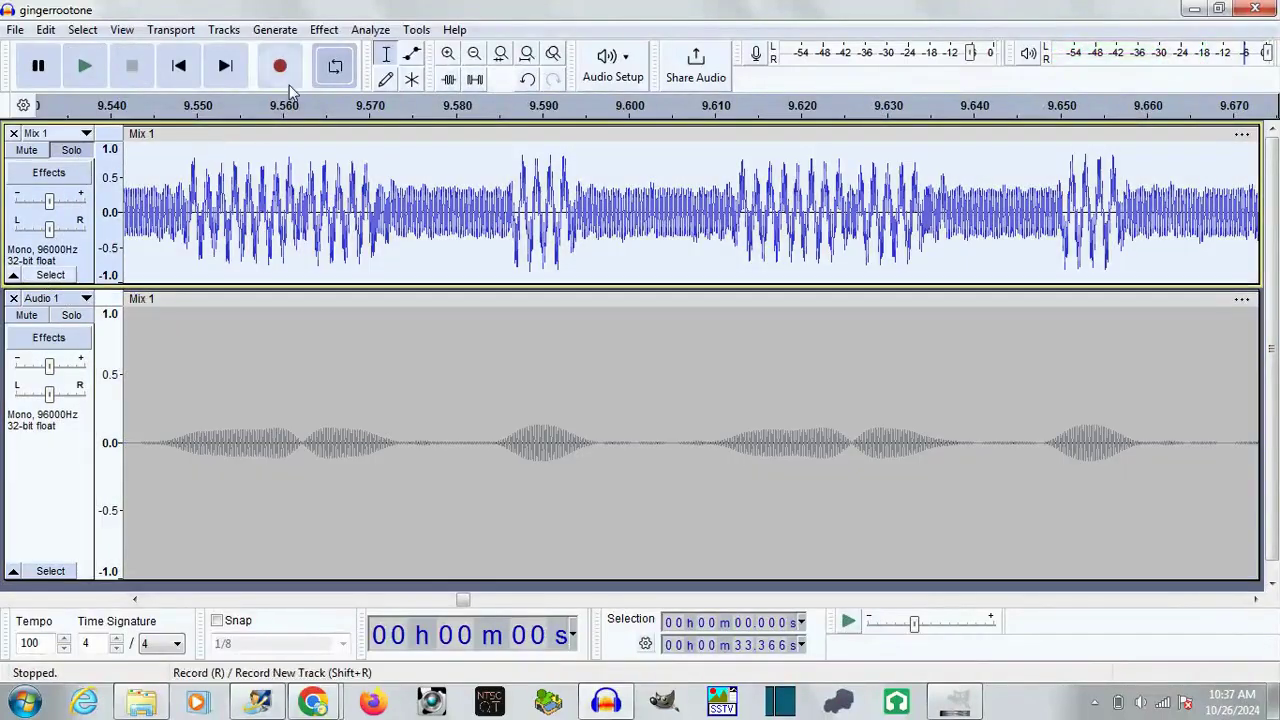
Step: High-pass filter all of Mix 1 at 1200 Hz with a 48 dB/octave roll-off
{"action": "left_click", "coordinate": [282, 450]}
{"action": "left_click_drag", "start_coordinate": [282, 582], "coordinate": [282, 408]}
{"action": "mouse_move", "coordinate": [282, 287]}
{"action": "left_mouse_down"}
{"action": "mouse_move", "coordinate": [334, 400]}
{"action": "mouse_move", "coordinate": [50, 478]}
{"action": "left_mouse_up"}
{"action": "left_click", "coordinate": [50, 468]}
{"action": "left_click", "coordinate": [323, 29]}
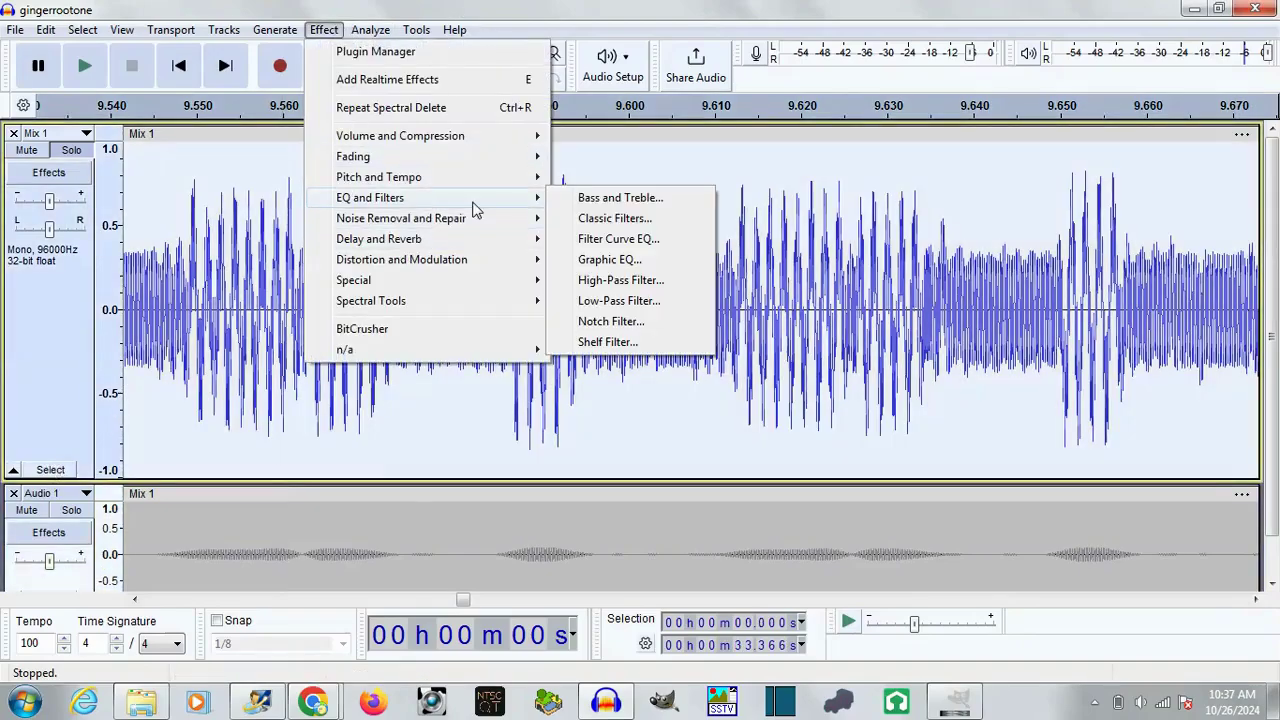
{"action": "left_click", "coordinate": [612, 280]}
{"action": "left_click", "coordinate": [660, 362]}
{"action": "left_click", "coordinate": [690, 432]}
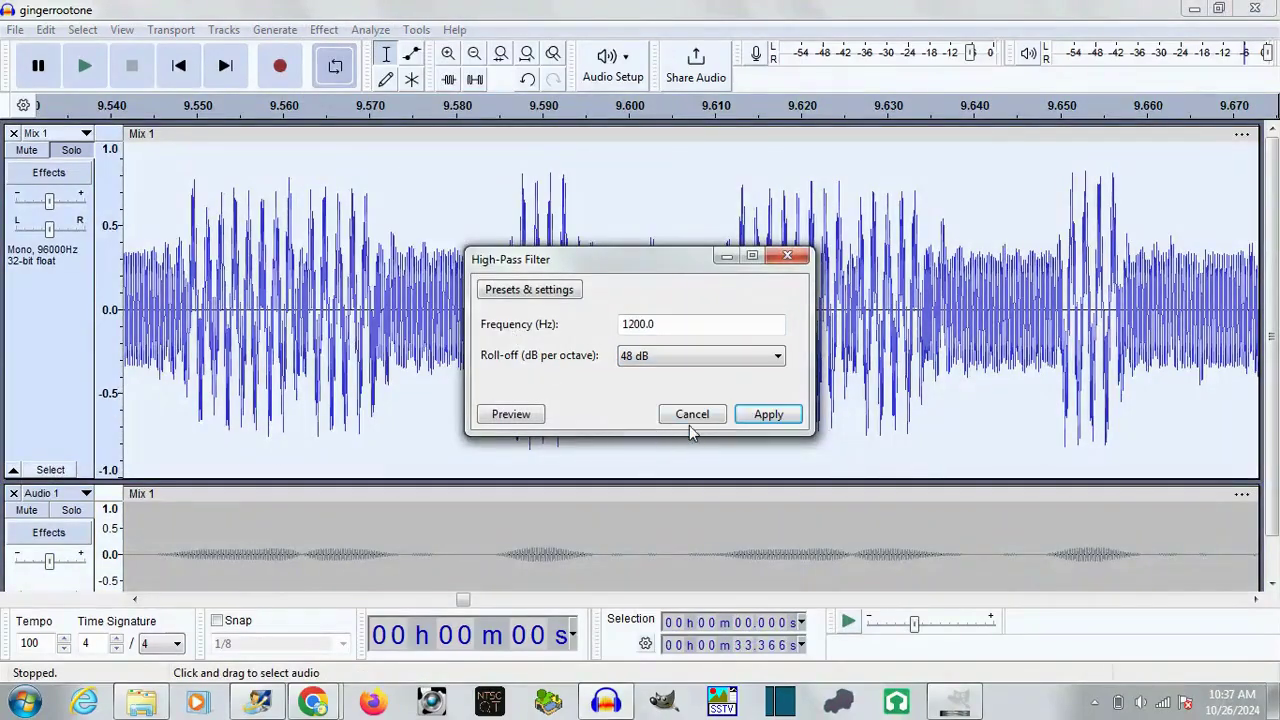
{"action": "left_click", "coordinate": [766, 415]}
Step: Apply Filter Curve EQ to Mix 1 and play back the equalized audio
{"action": "key", "text": "space"}
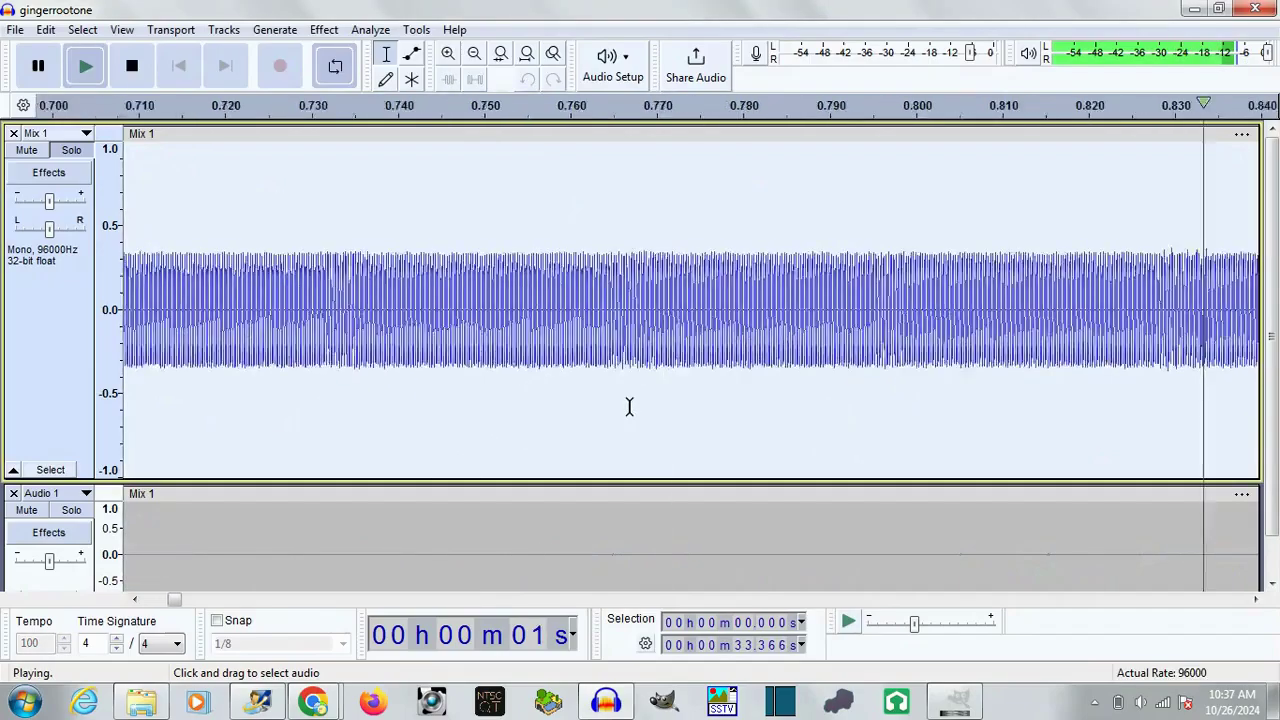
{"action": "key", "text": "space"}
{"action": "left_click", "coordinate": [324, 29]}
{"action": "mouse_move", "coordinate": [353, 280]}
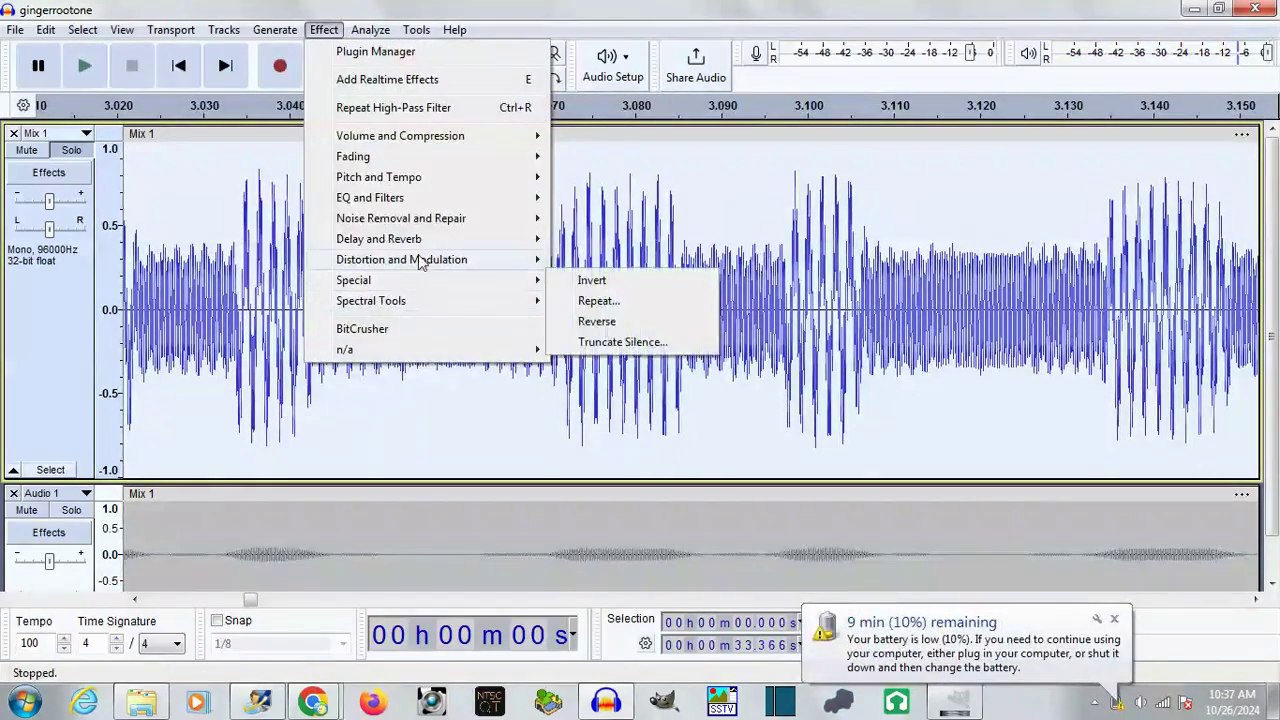
{"action": "left_click", "coordinate": [618, 238]}
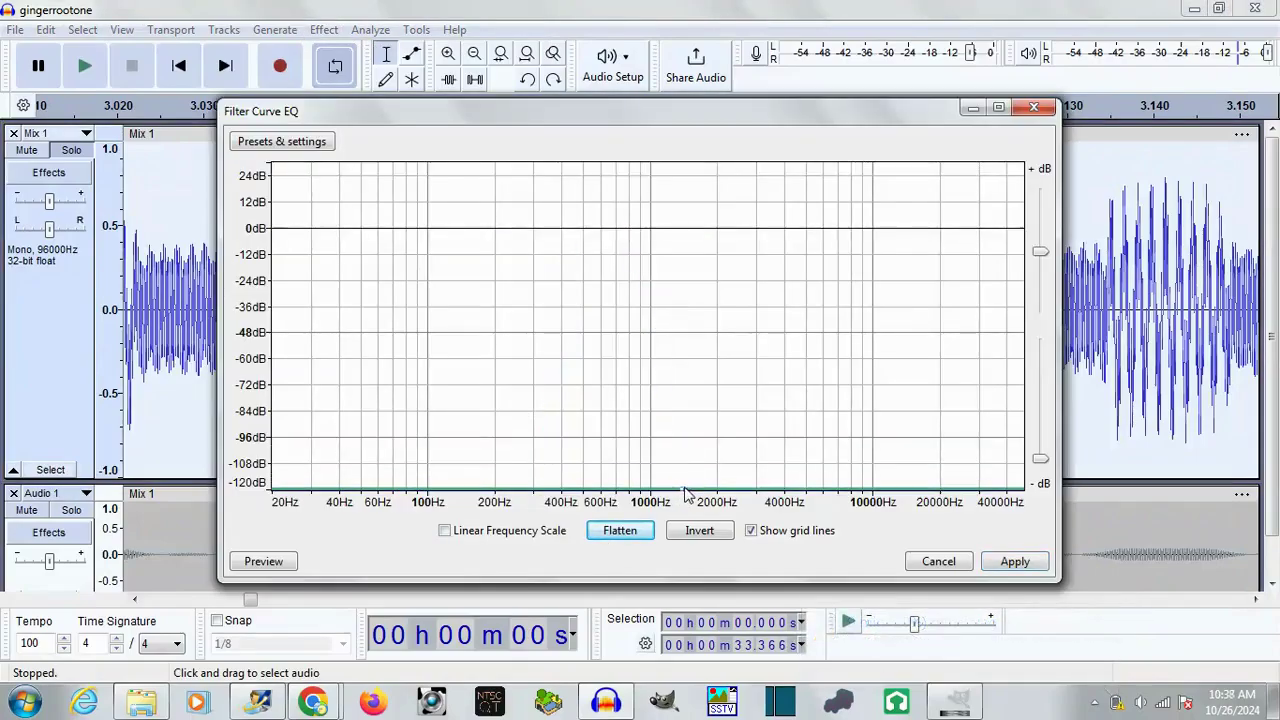
{"action": "left_click", "coordinate": [992, 563]}
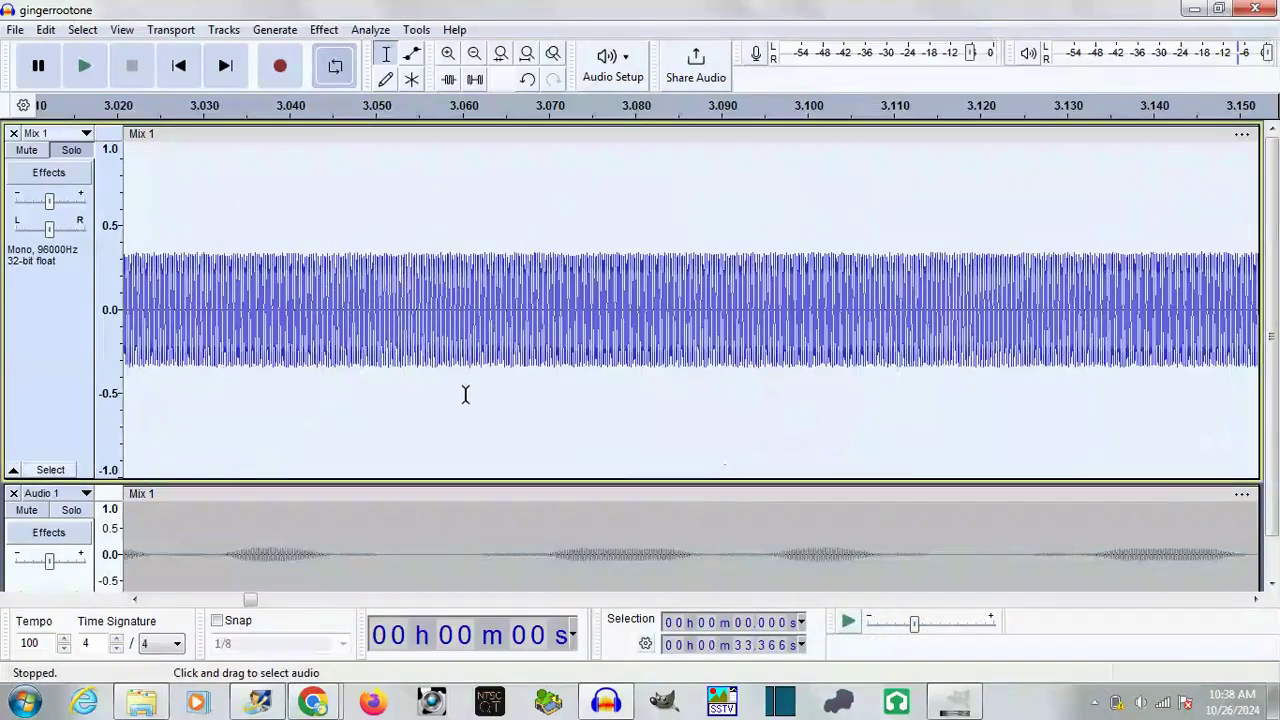
{"action": "key", "text": "space"}
{"action": "left_click", "coordinate": [447, 54]}
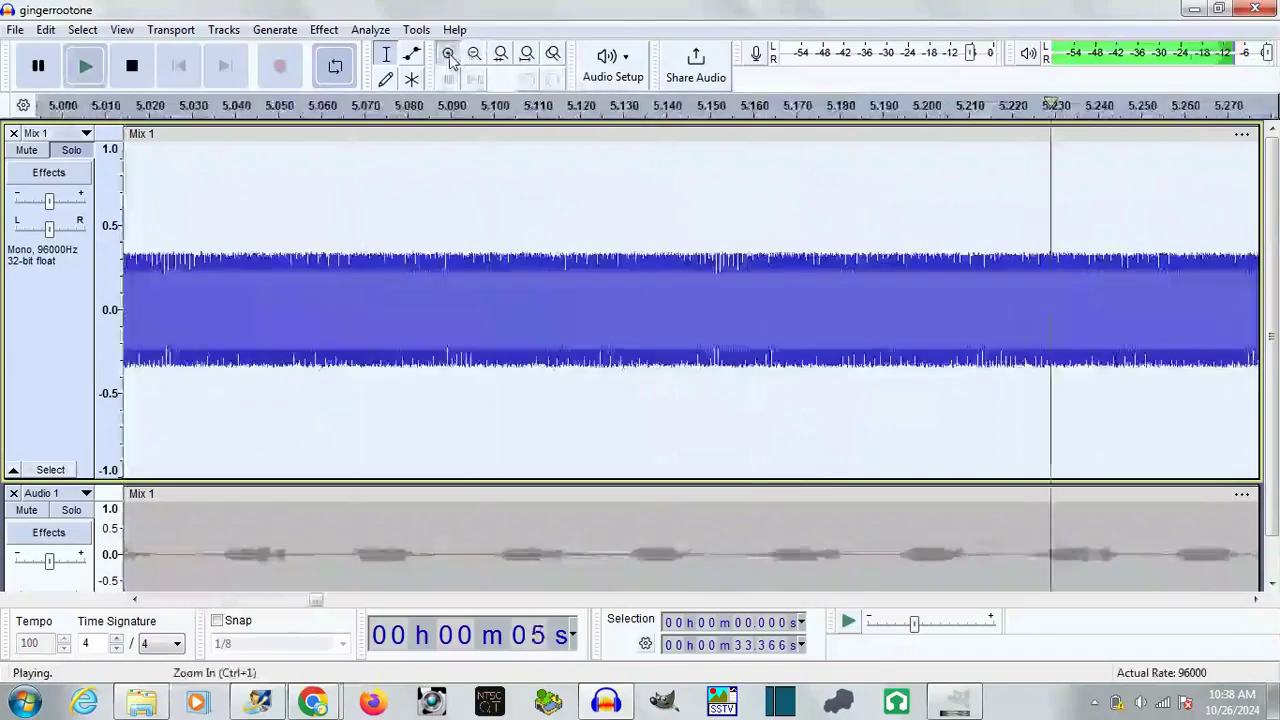
{"action": "key", "text": "space"}
{"action": "left_click", "coordinate": [324, 29]}
{"action": "mouse_move", "coordinate": [370, 197]}
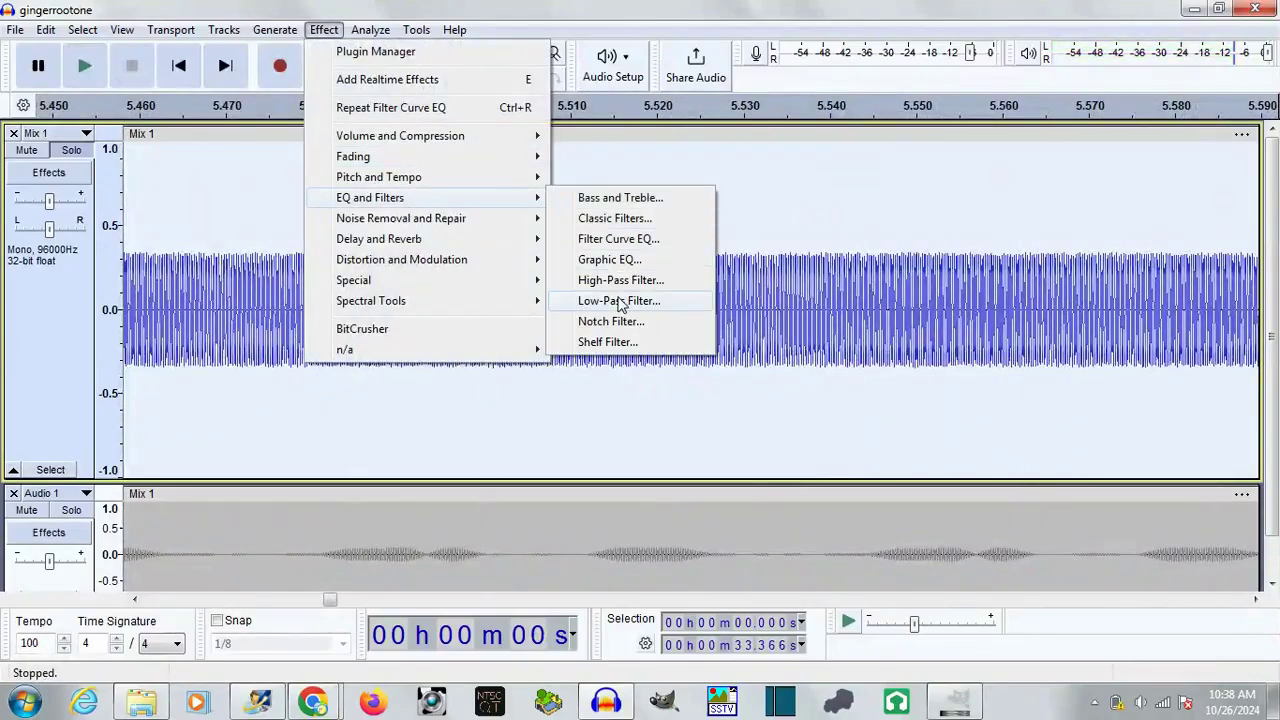
Step: Low-pass filter Mix 1 twice with a 24 dB/octave roll-off
{"action": "left_click", "coordinate": [621, 301]}
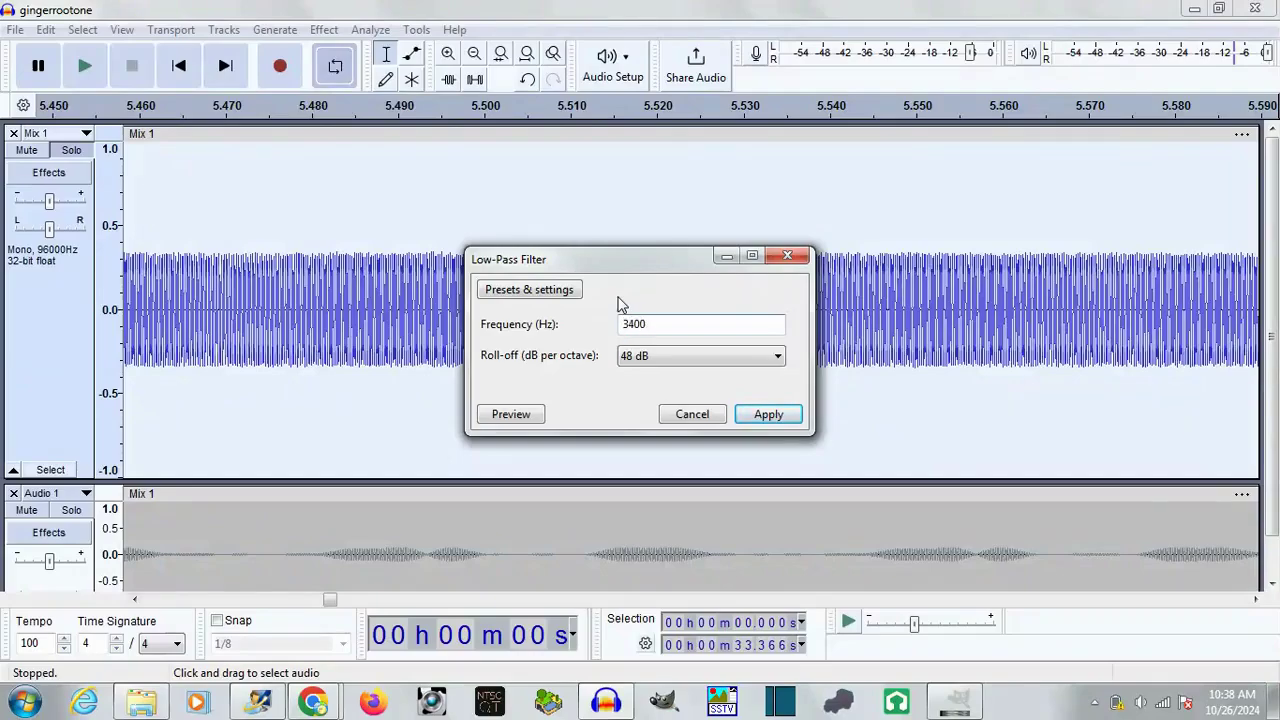
{"action": "left_click", "coordinate": [660, 355]}
{"action": "left_click", "coordinate": [660, 387]}
{"action": "left_click", "coordinate": [766, 414]}
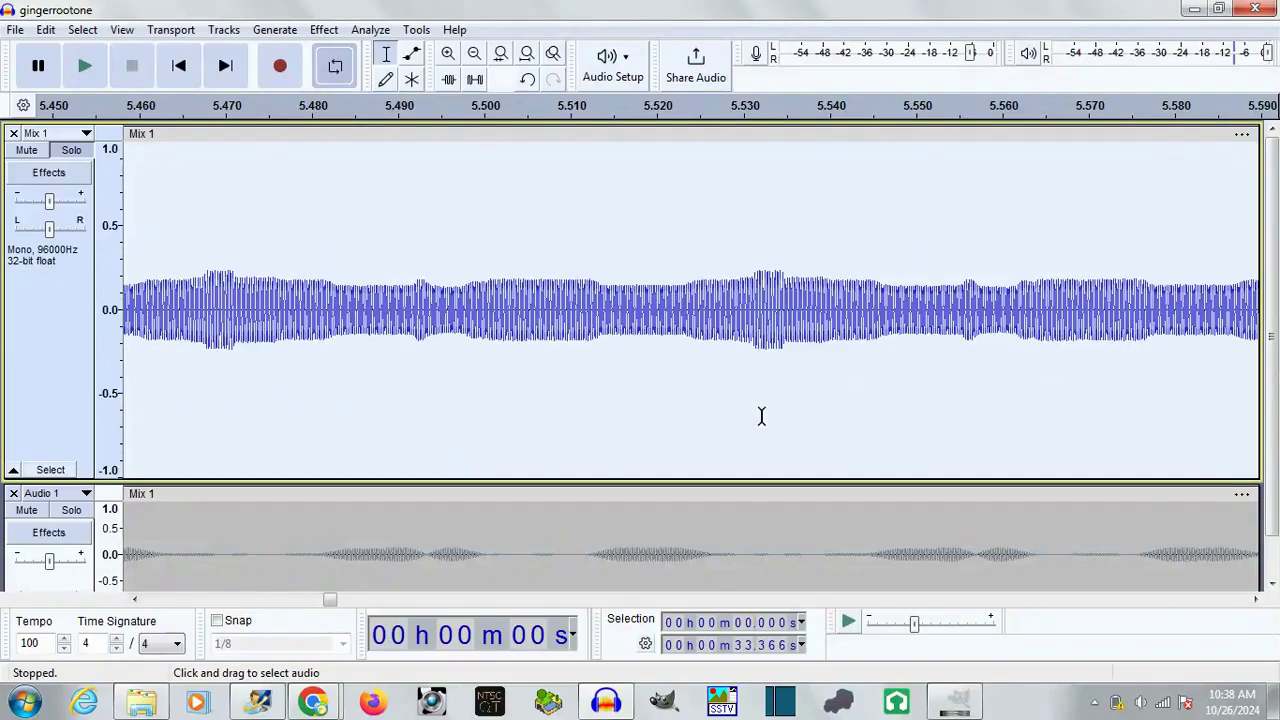
{"action": "left_click", "coordinate": [325, 30]}
{"action": "left_click", "coordinate": [338, 106]}
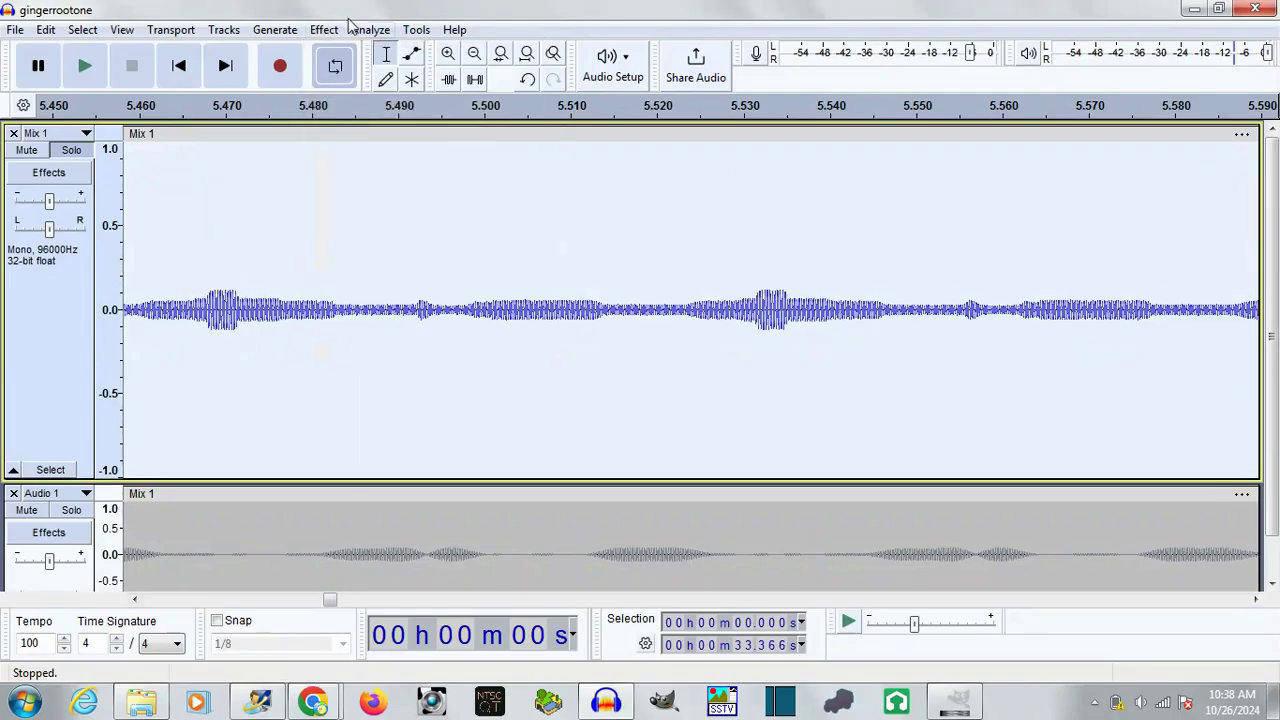
Step: Amplify Mix 1, undoing the first attempt and reapplying the amplification
{"action": "left_click", "coordinate": [325, 30]}
{"action": "left_click", "coordinate": [600, 134]}
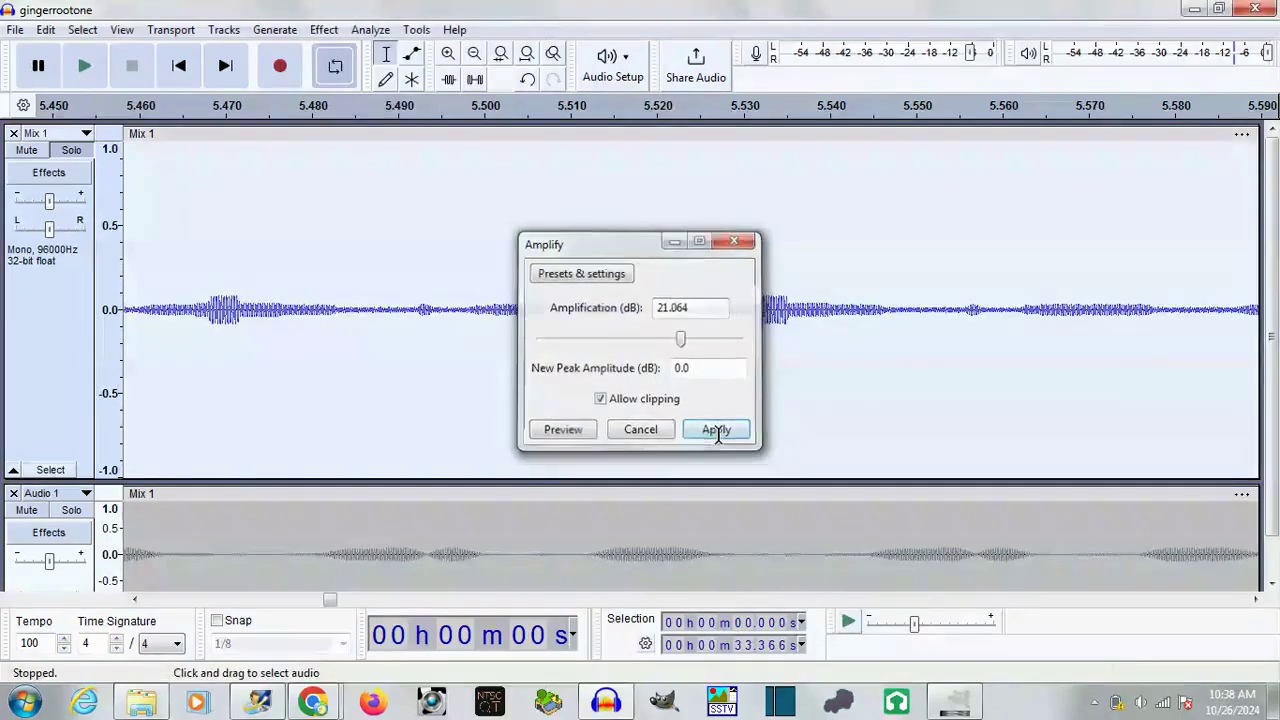
{"action": "left_click", "coordinate": [714, 428]}
{"action": "left_click", "coordinate": [322, 33]}
{"action": "mouse_move", "coordinate": [370, 197]}
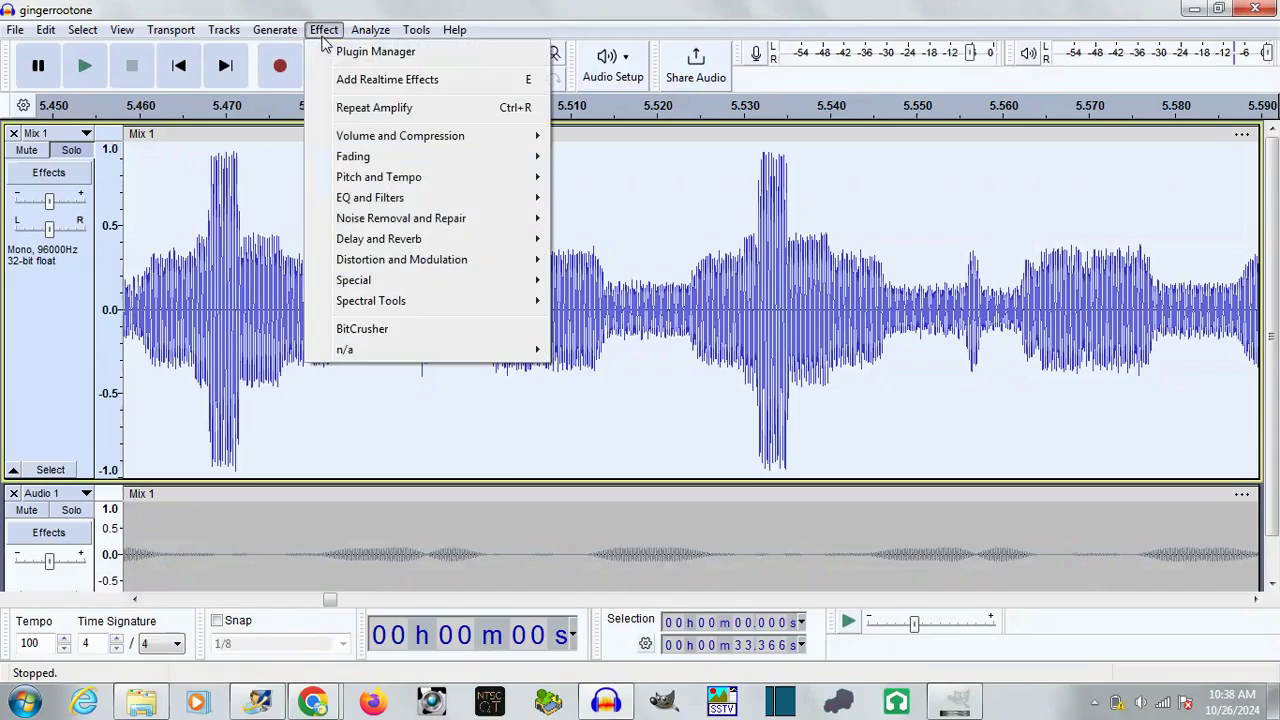
{"action": "left_click", "coordinate": [556, 77]}
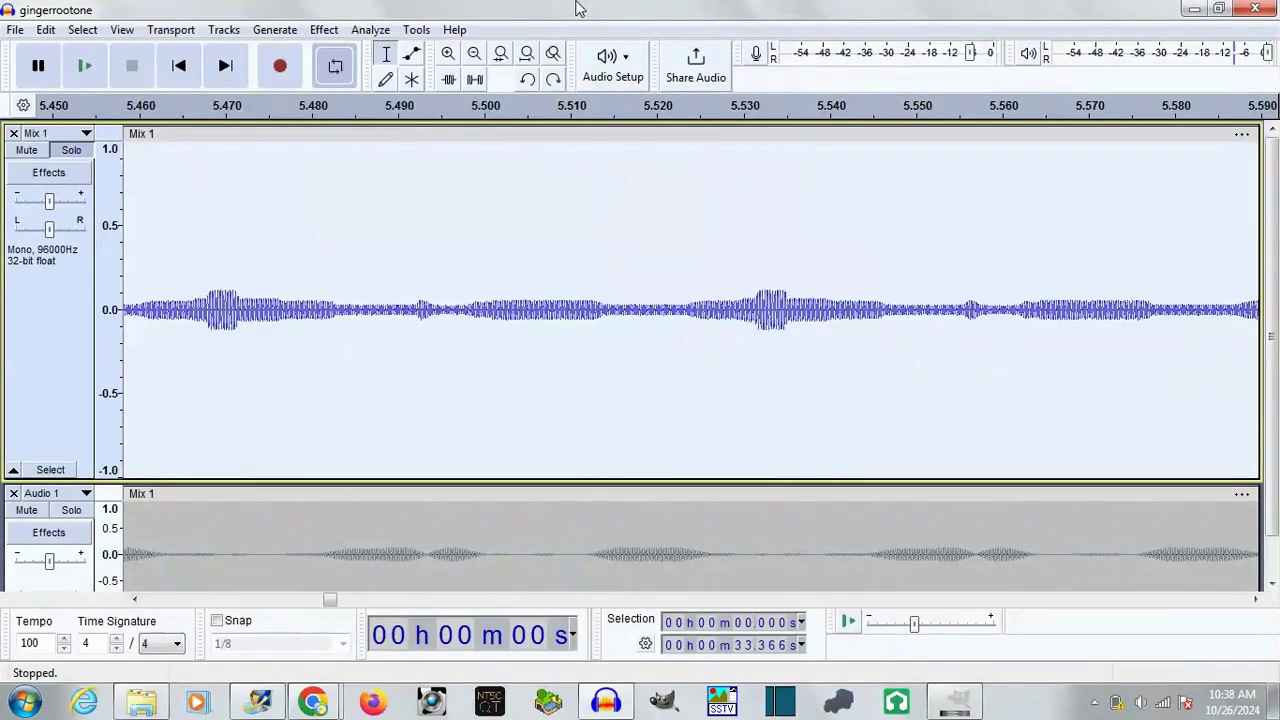
{"action": "left_click", "coordinate": [556, 77]}
{"action": "left_click", "coordinate": [324, 30]}
{"action": "left_click", "coordinate": [600, 135]}
{"action": "left_click", "coordinate": [712, 432]}
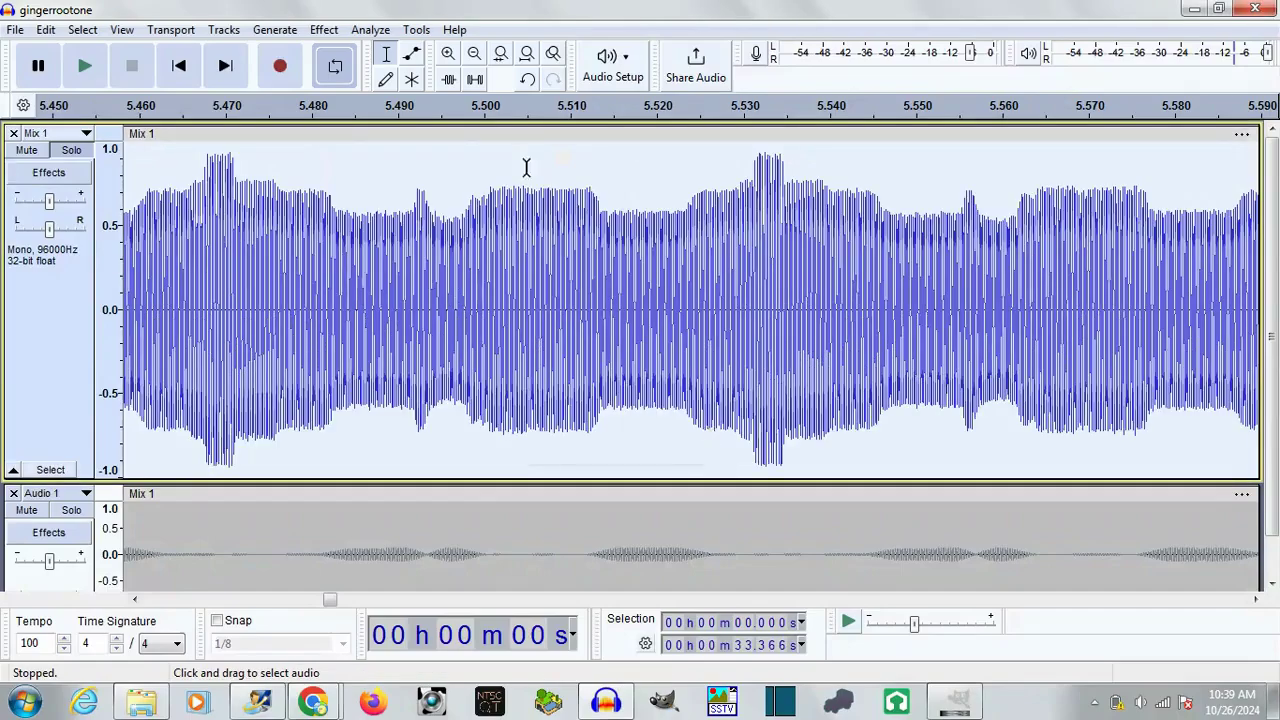
Step: Rectify Mix 1 with Distortion set to Rectifier Distortion
{"action": "left_click", "coordinate": [324, 30]}
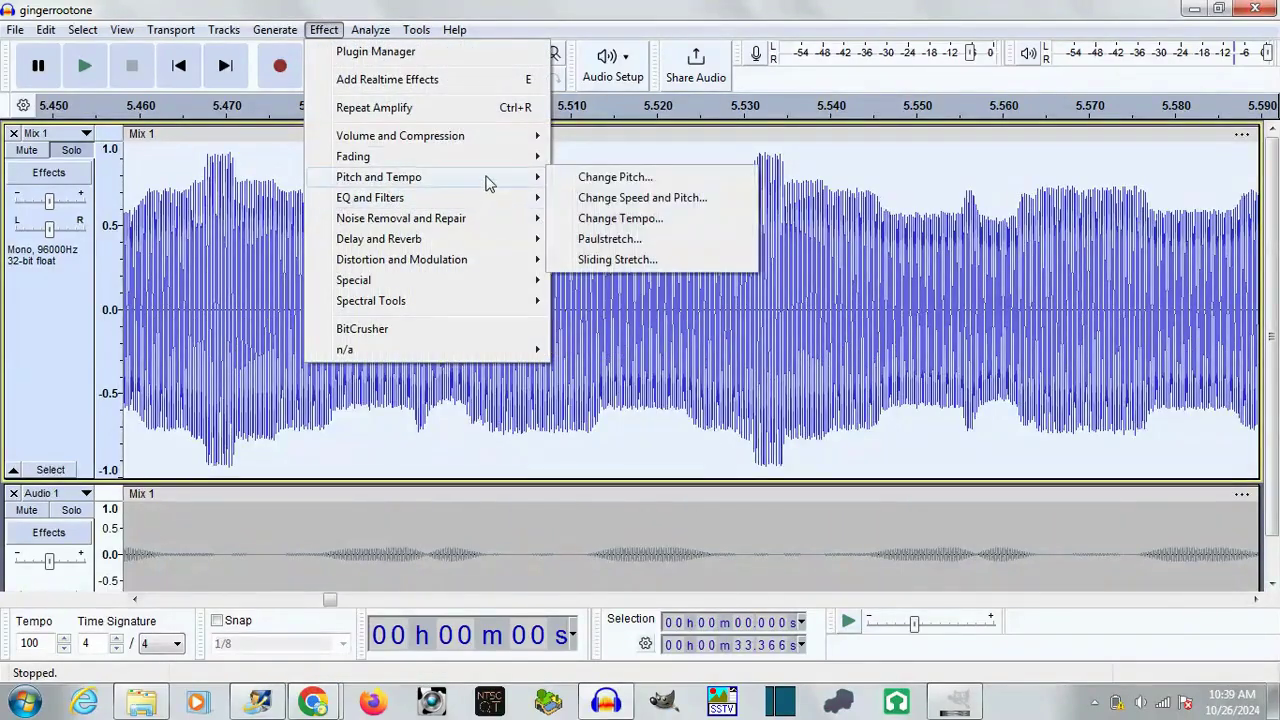
{"action": "left_click", "coordinate": [585, 260]}
{"action": "left_click", "coordinate": [622, 241]}
{"action": "left_click", "coordinate": [598, 387]}
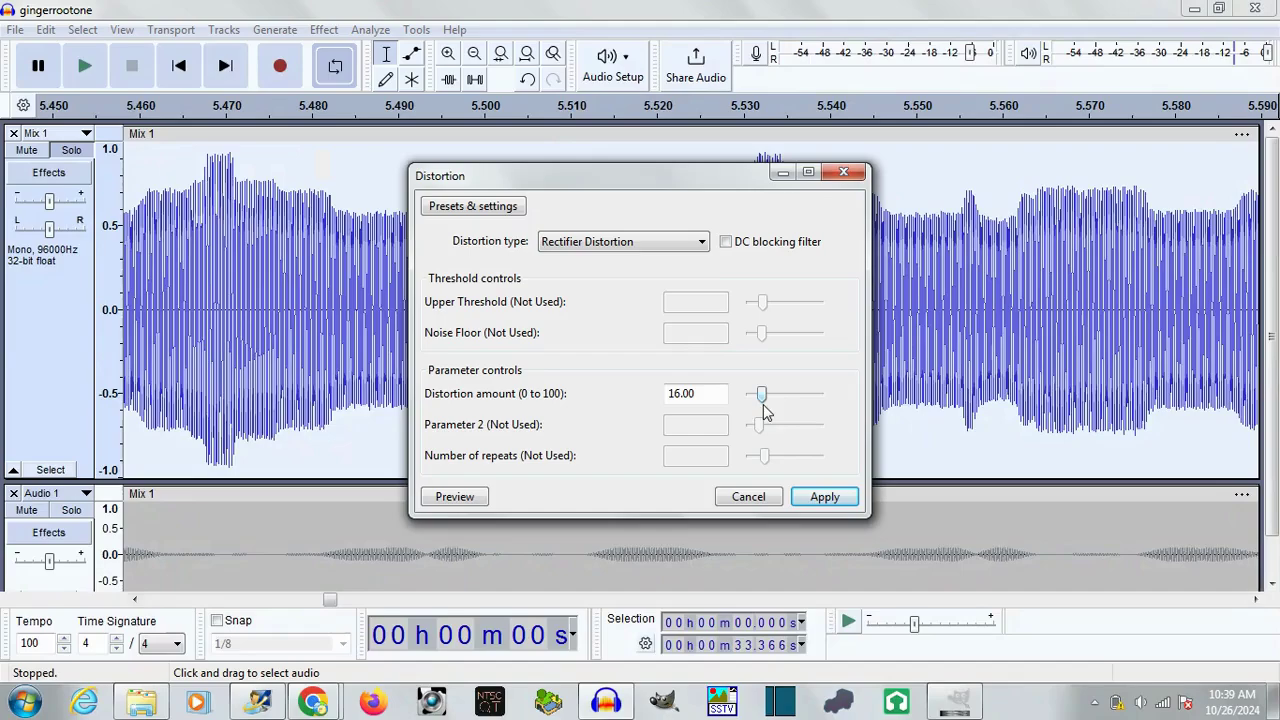
{"action": "left_click", "coordinate": [815, 497]}
Step: Low-pass filter Mix 1 at 3400 Hz and play the demodulated signal
{"action": "left_click", "coordinate": [324, 30]}
{"action": "left_click", "coordinate": [620, 297]}
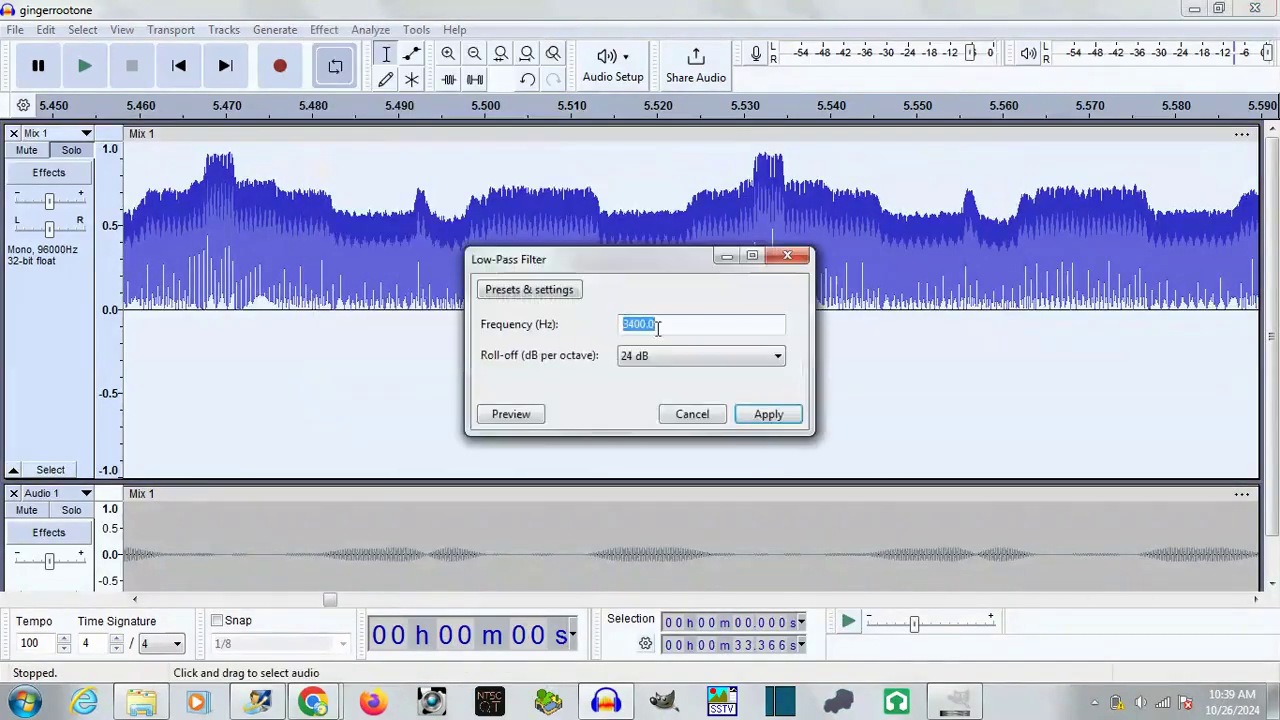
{"action": "key", "text": "Tab"}
{"action": "key", "text": "Return"}
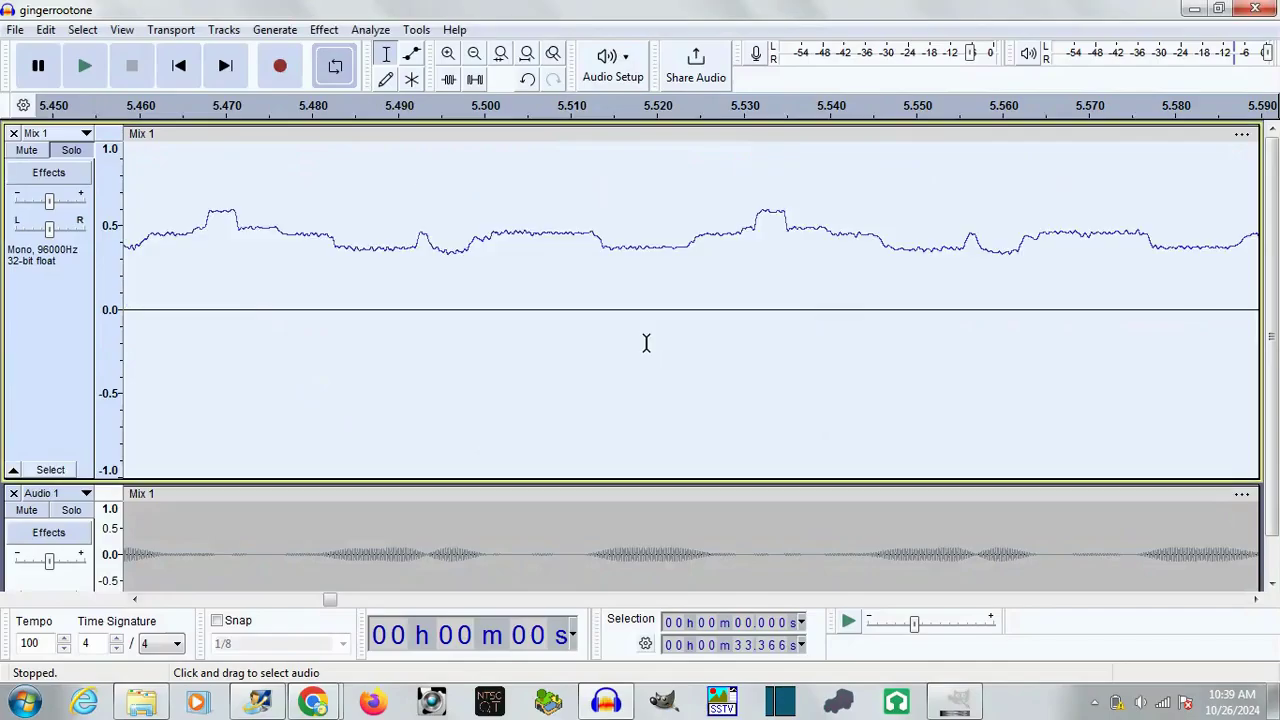
{"action": "key", "text": "space"}
Step: Invert the Mix 1 waveform and amplify it
{"action": "left_click", "coordinate": [480, 55]}
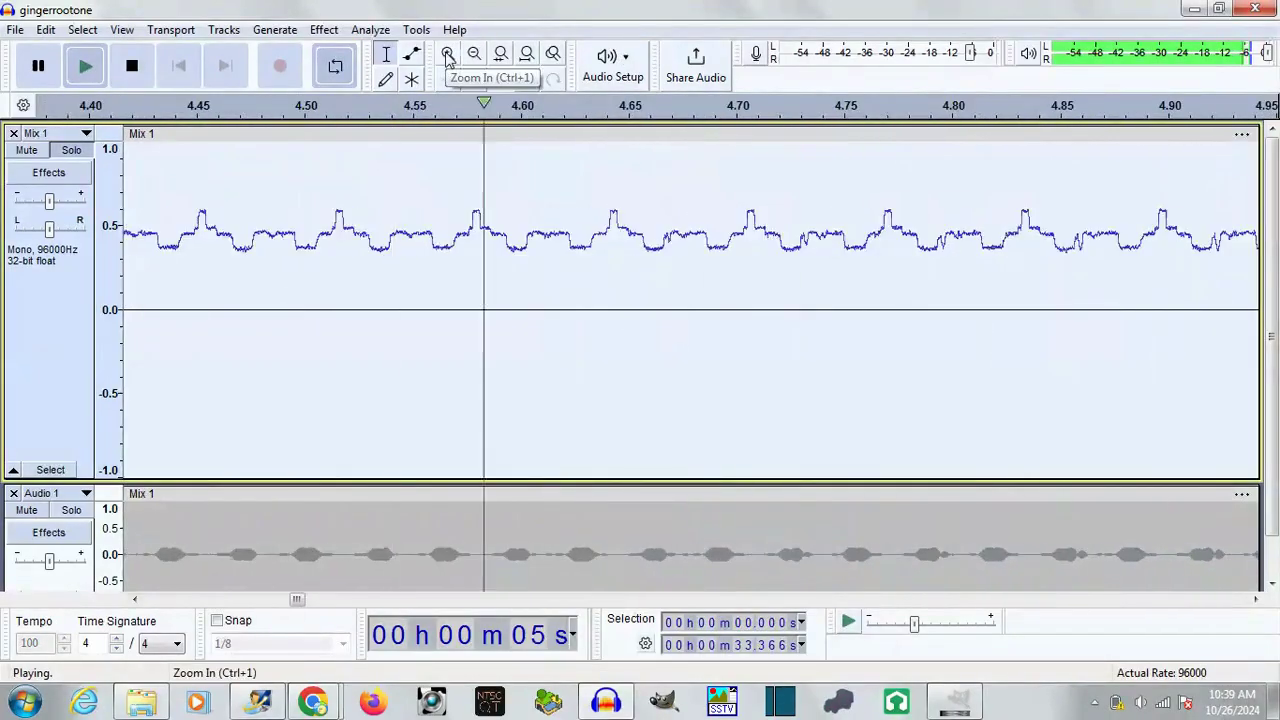
{"action": "left_click", "coordinate": [448, 55]}
{"action": "key", "text": "space"}
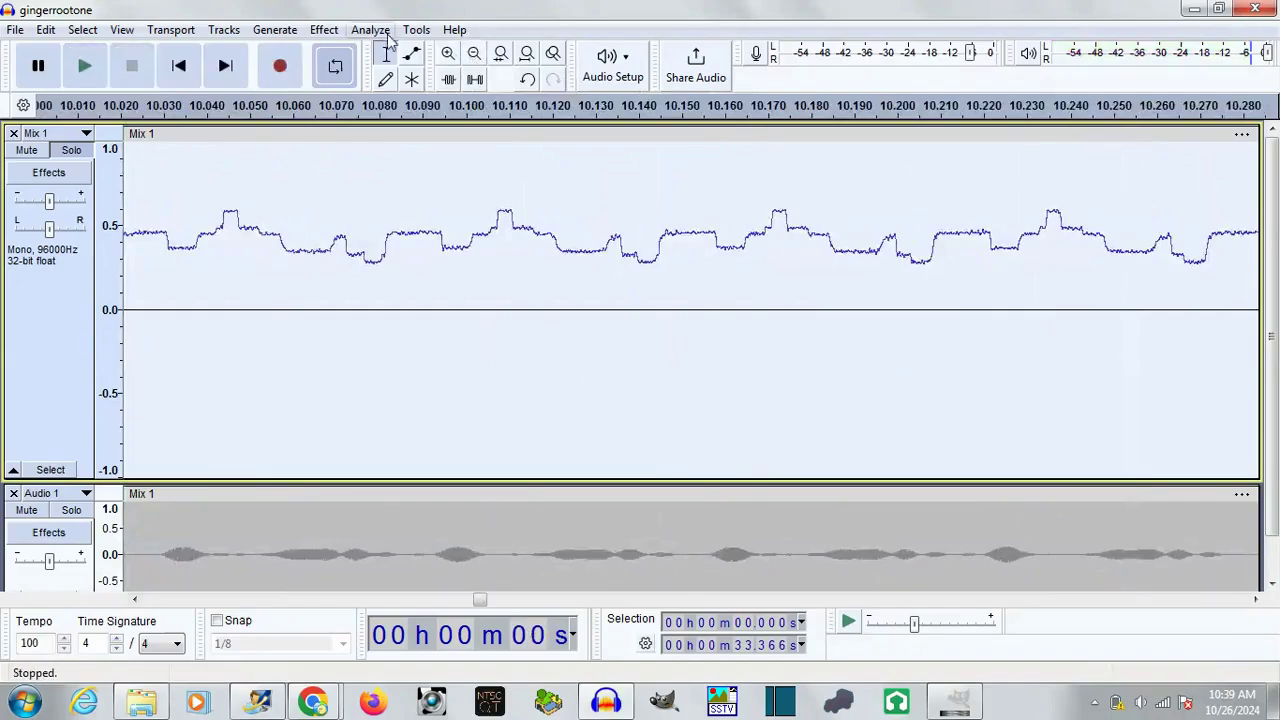
{"action": "left_click", "coordinate": [416, 30]}
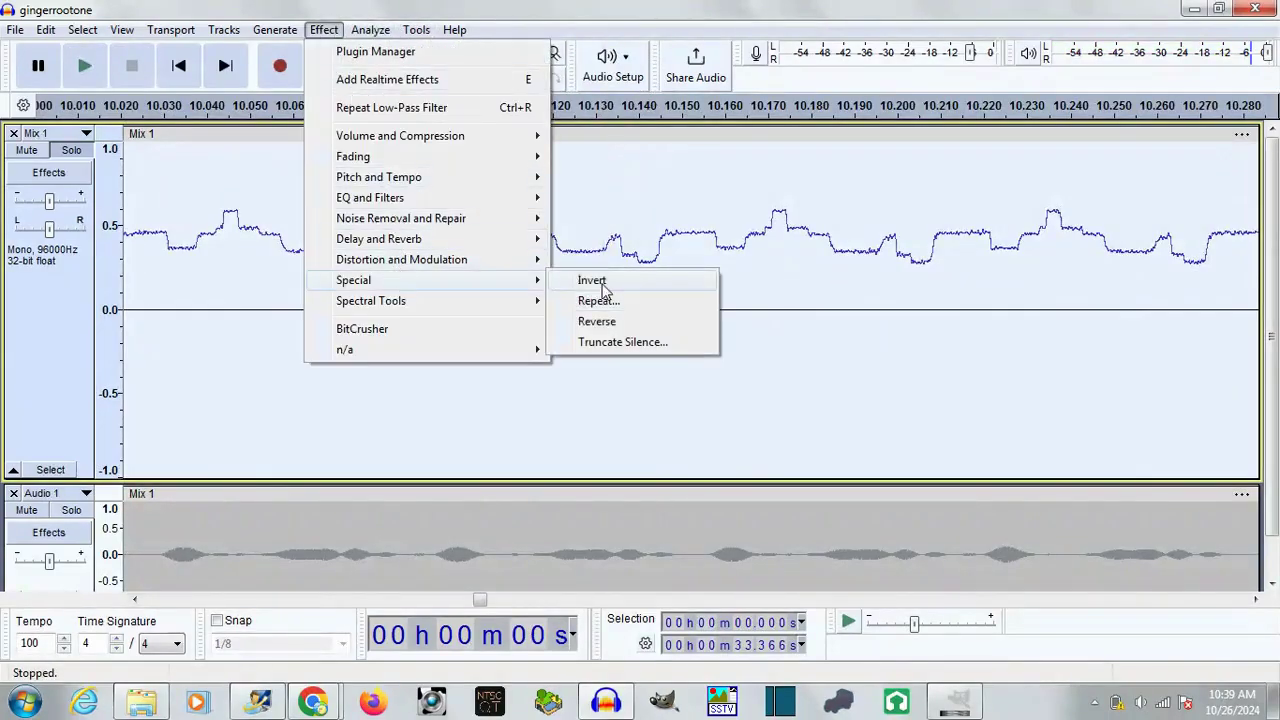
{"action": "left_click", "coordinate": [600, 280]}
{"action": "left_click", "coordinate": [324, 30]}
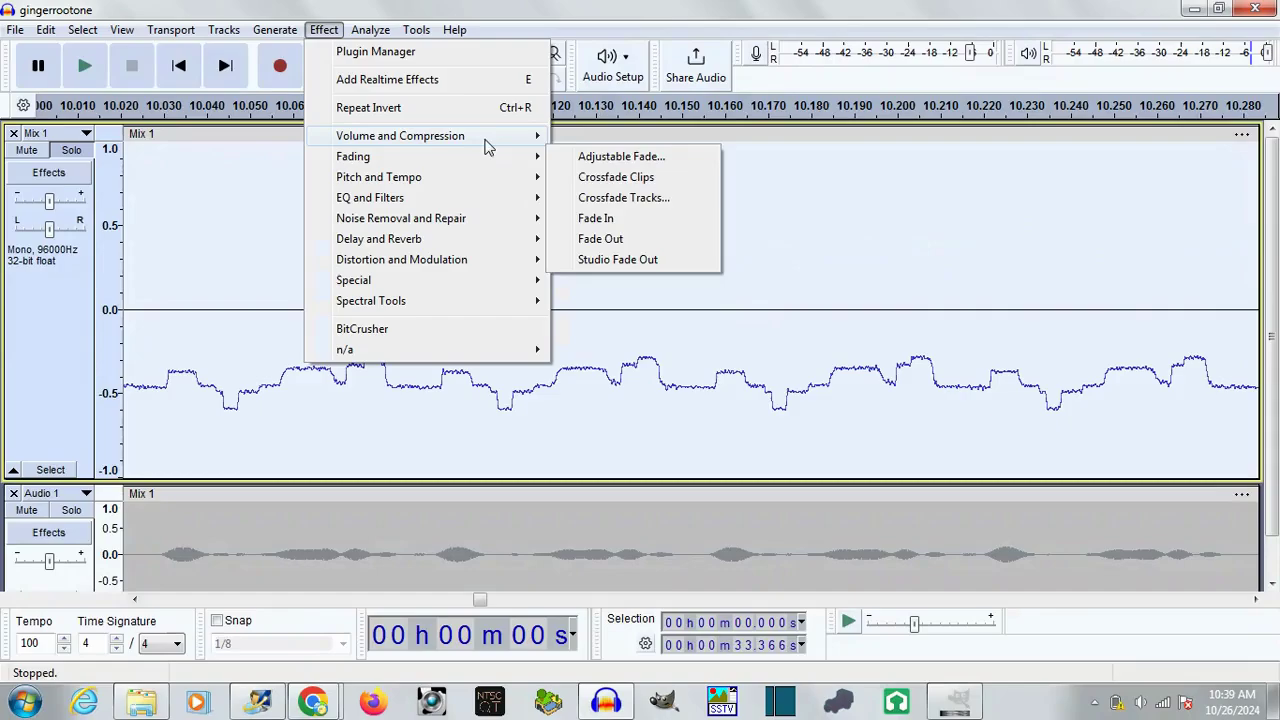
{"action": "left_click", "coordinate": [600, 138]}
{"action": "left_click", "coordinate": [717, 430]}
Step: Level-shift Mix 1 with the dcoffset.ny Nyquist script, then amplify it
{"action": "left_click", "coordinate": [416, 30]}
{"action": "left_click", "coordinate": [475, 200]}
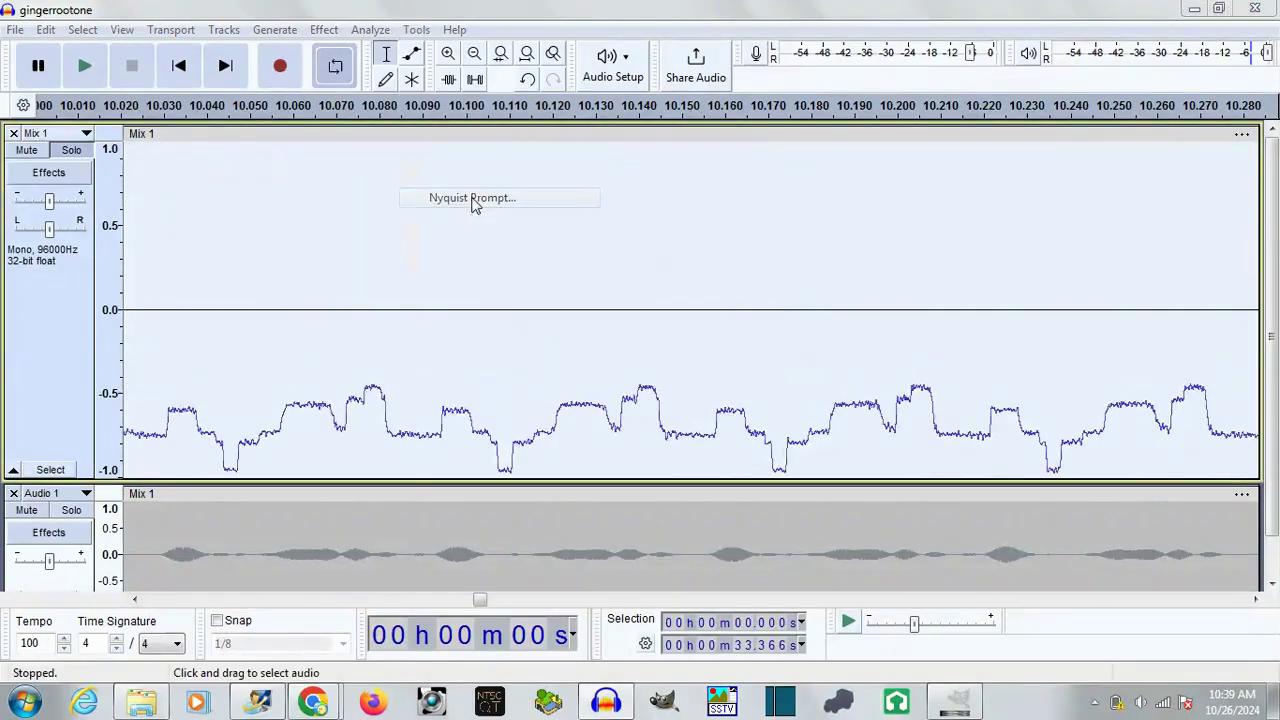
{"action": "left_click", "coordinate": [597, 460]}
{"action": "double_click", "coordinate": [426, 388]}
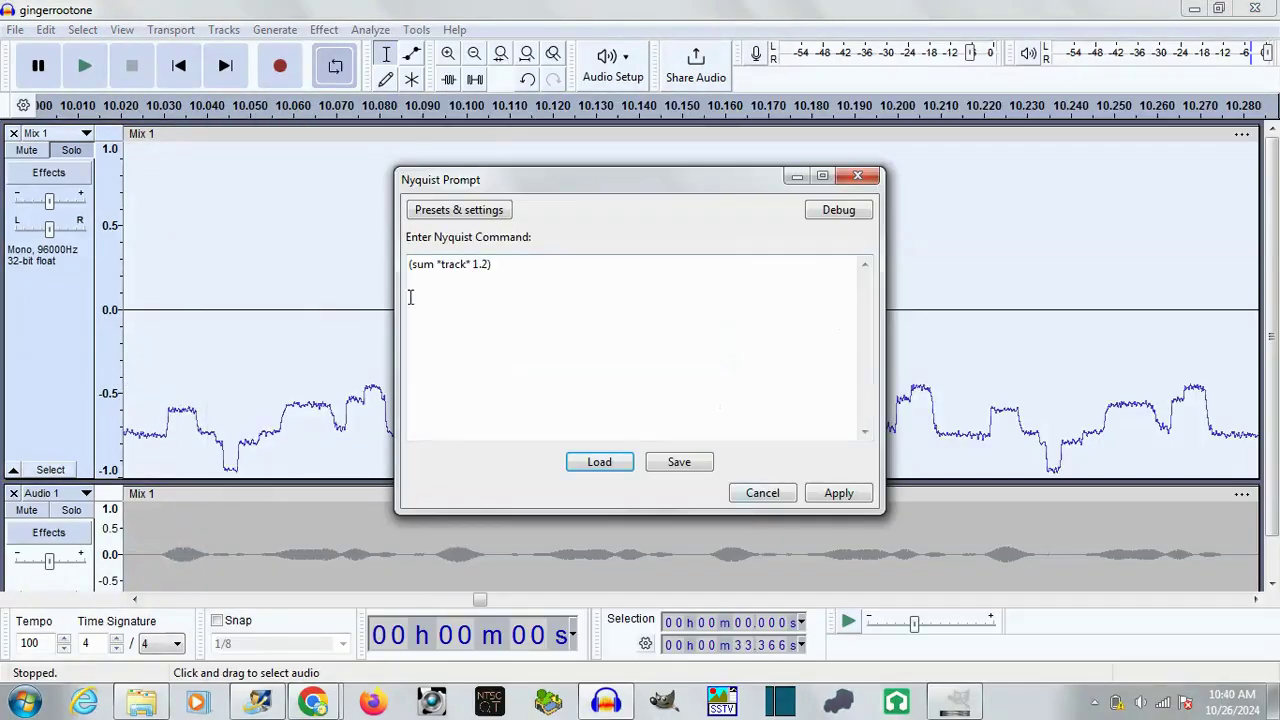
{"action": "left_click", "coordinate": [838, 493]}
{"action": "left_click", "coordinate": [323, 30]}
{"action": "left_click", "coordinate": [600, 138]}
{"action": "left_click", "coordinate": [717, 430]}
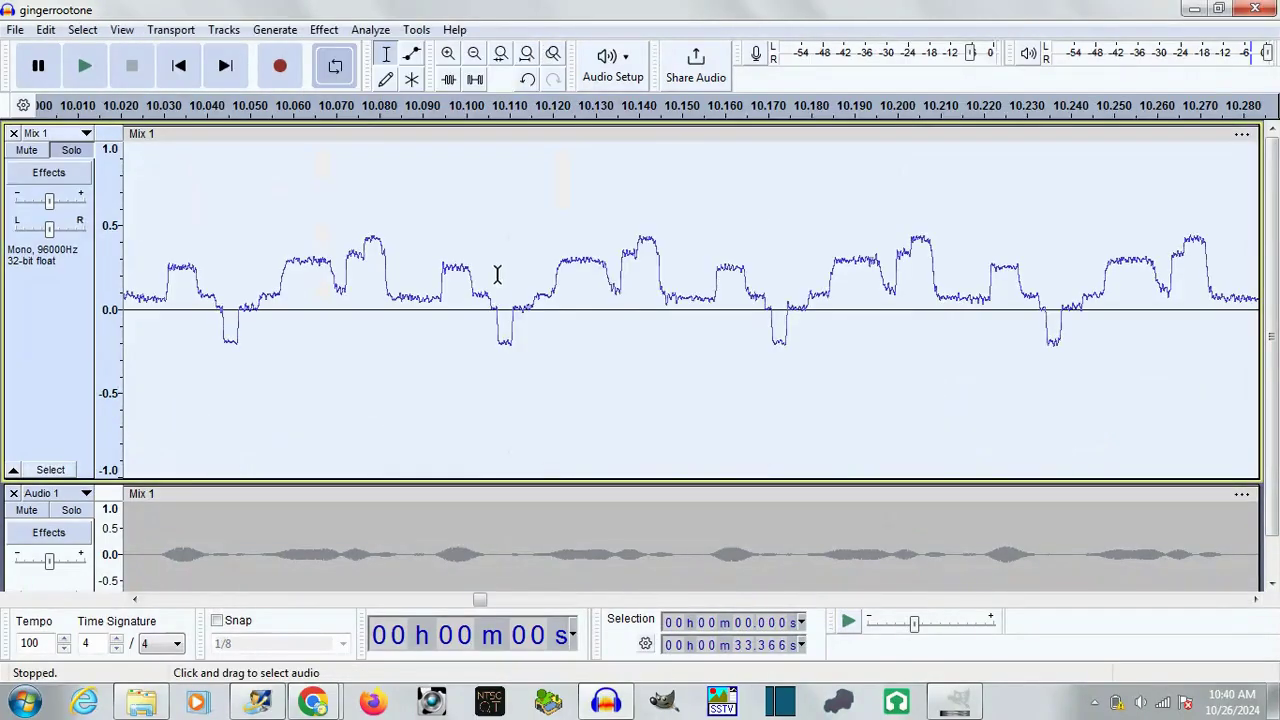
Step: Insert silence over the first 0.002 s at the start of the clip
{"action": "left_click", "coordinate": [323, 30]}
{"action": "left_click", "coordinate": [663, 514]}
{"action": "left_click_drag", "start_coordinate": [480, 600], "coordinate": [149, 602]}
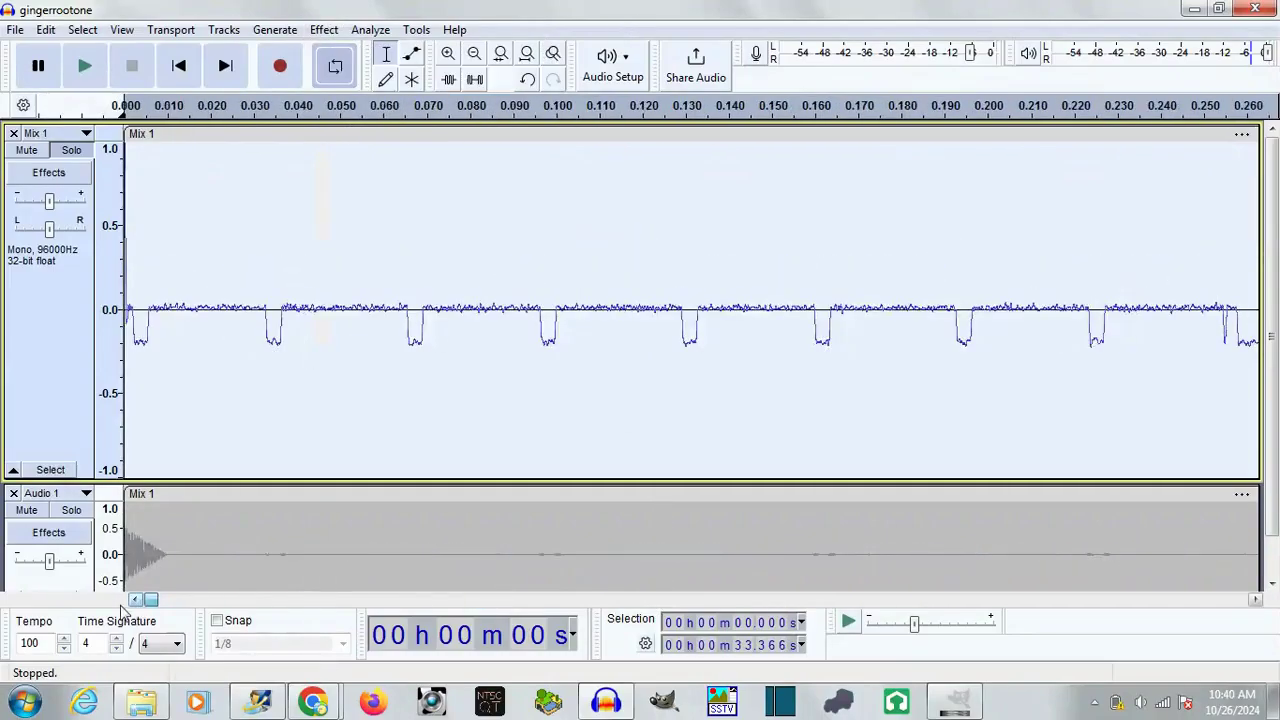
{"action": "left_click_drag", "start_coordinate": [135, 300], "coordinate": [124, 300]}
{"action": "mouse_move", "coordinate": [274, 30]}
{"action": "left_click", "coordinate": [323, 30]}
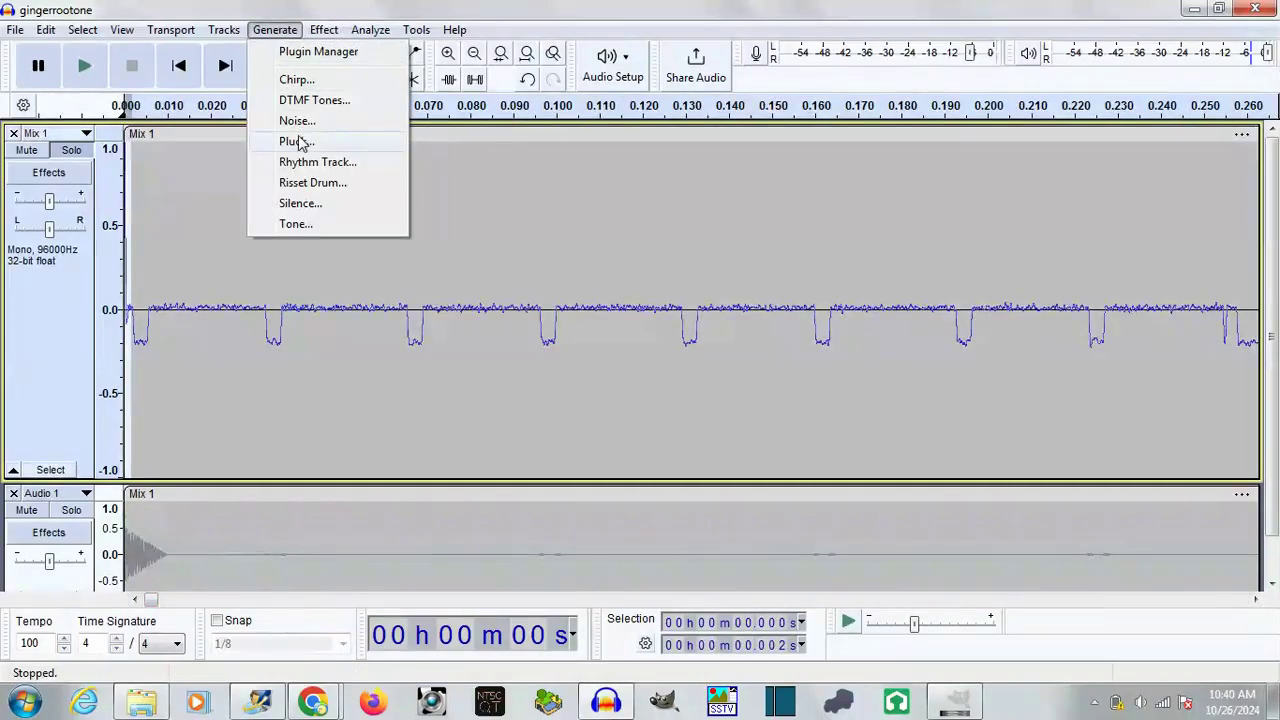
{"action": "left_click", "coordinate": [313, 200]}
{"action": "left_click", "coordinate": [740, 414]}
Step: Add silence at the end of the clip and select the whole clip
{"action": "left_click_drag", "start_coordinate": [157, 600], "coordinate": [1240, 604]}
{"action": "left_click", "coordinate": [323, 30]}
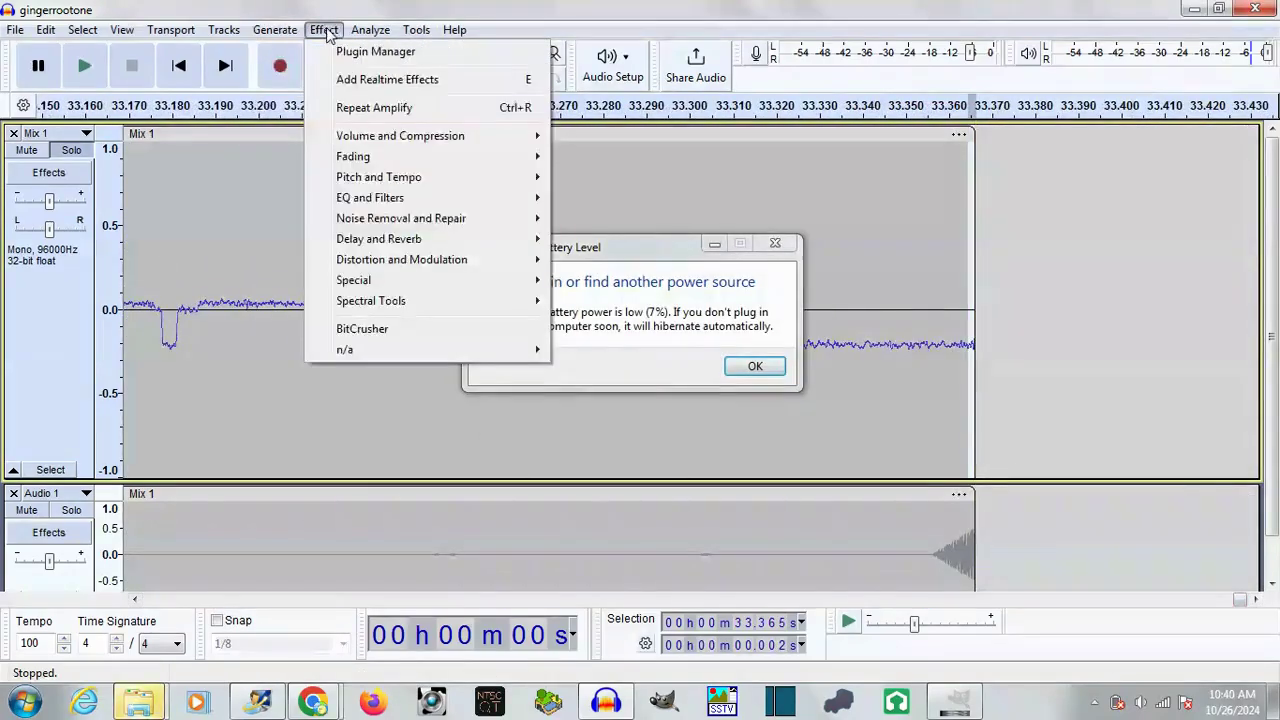
{"action": "left_click", "coordinate": [313, 203]}
{"action": "left_click", "coordinate": [742, 414]}
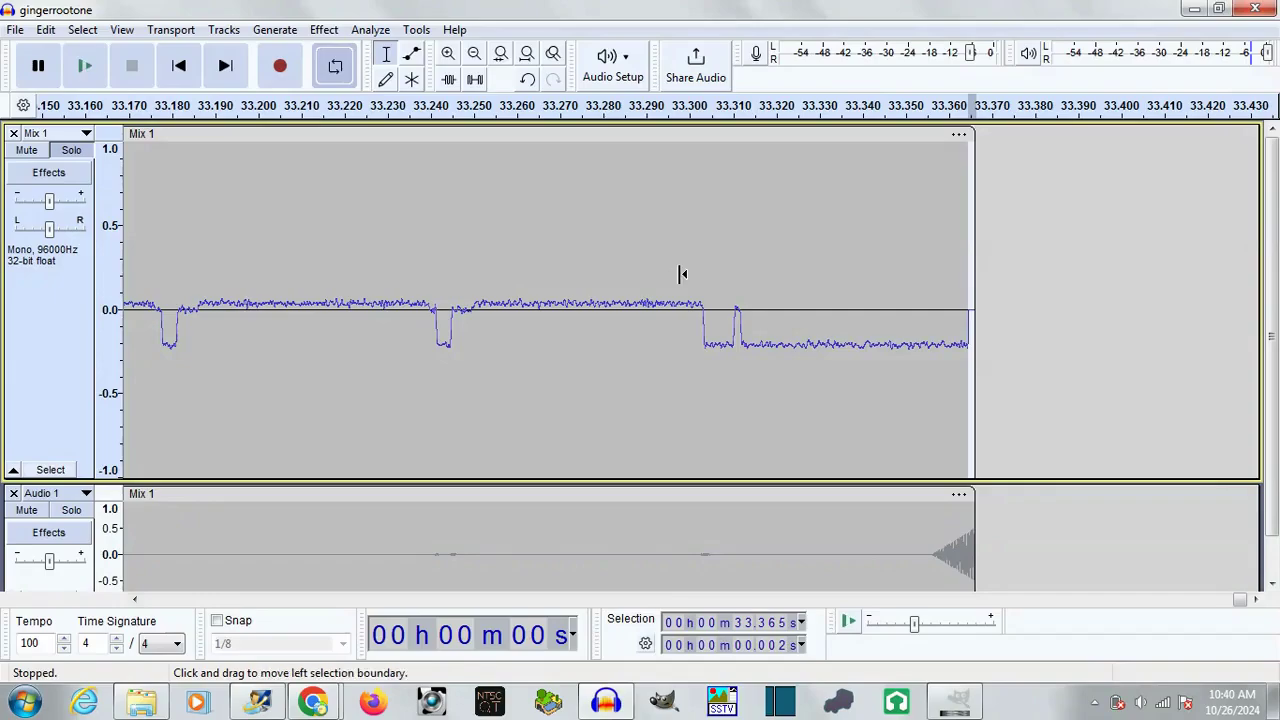
{"action": "key", "text": "shift+Home"}
Step: Amplify Mix 1 once more, then cancel a further amplification
{"action": "left_click", "coordinate": [323, 30]}
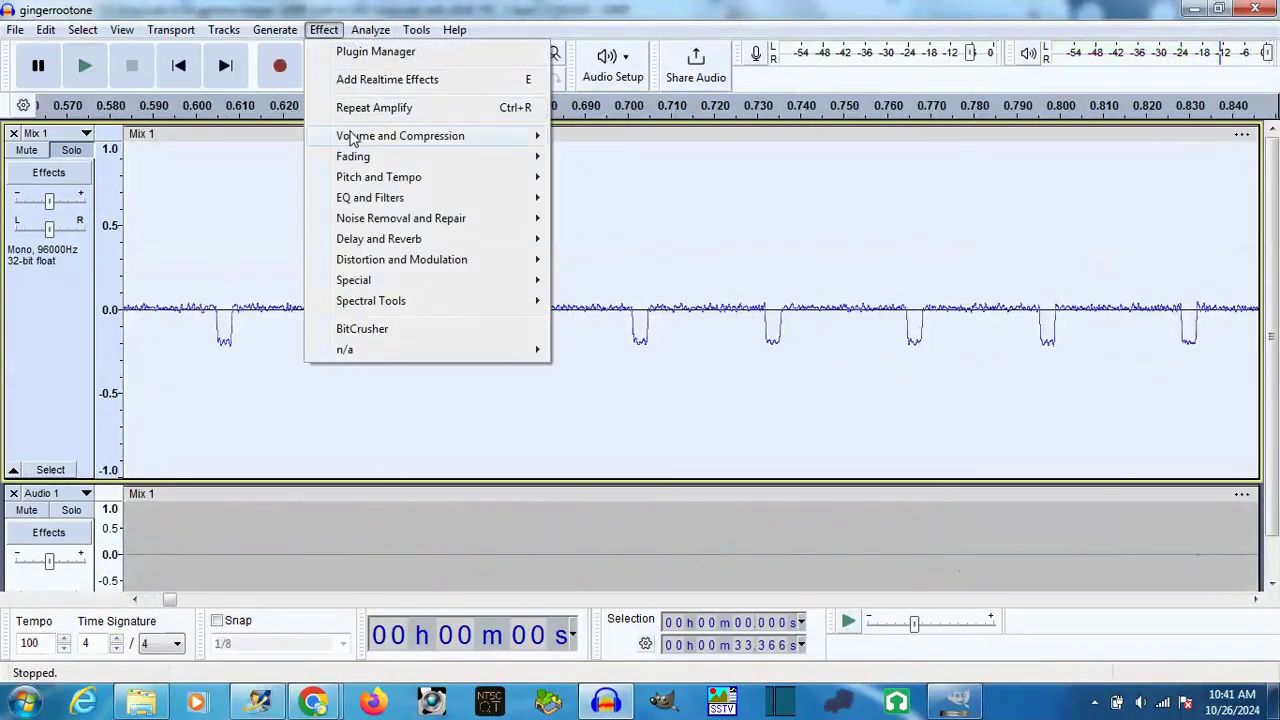
{"action": "left_click", "coordinate": [590, 136]}
{"action": "left_click", "coordinate": [714, 431]}
{"action": "left_click_drag", "start_coordinate": [170, 598], "coordinate": [842, 600]}
{"action": "left_click", "coordinate": [323, 30]}
{"action": "left_click", "coordinate": [590, 136]}
{"action": "left_click", "coordinate": [640, 430]}
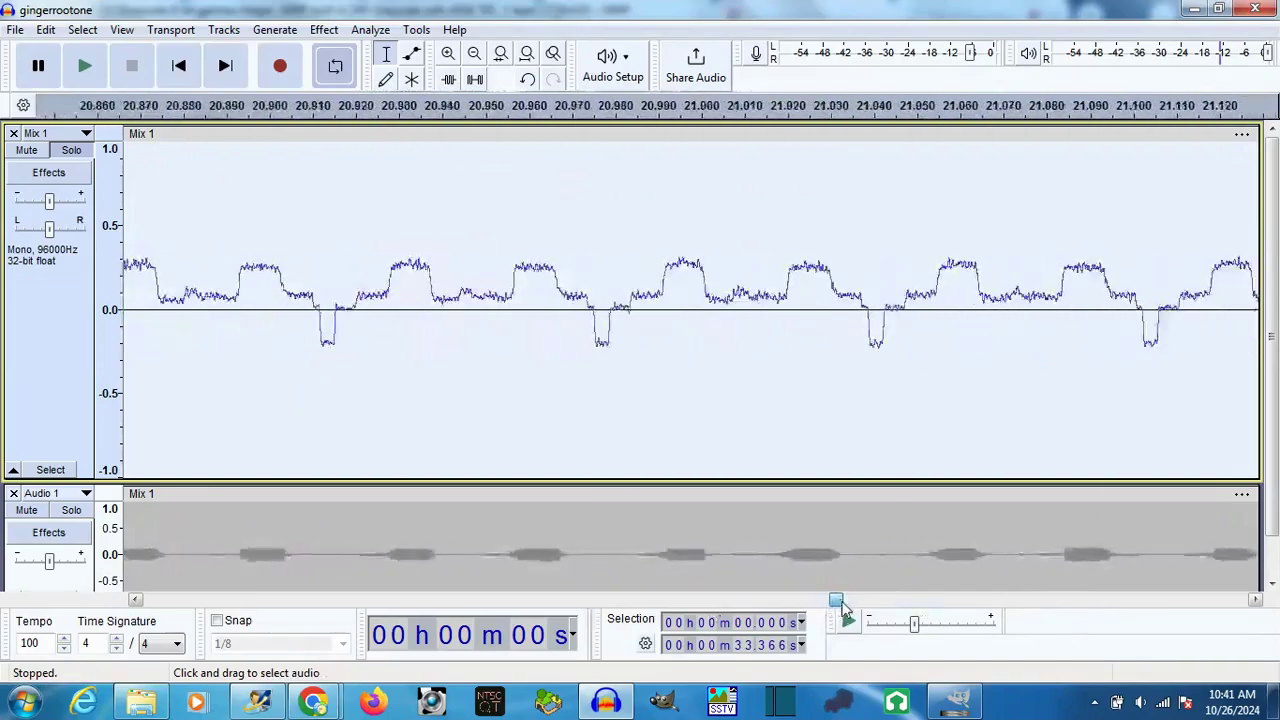
Step: Amplify Mix 1 by 5 dB, then try 4.5 dB and undo it
{"action": "left_click", "coordinate": [330, 30]}
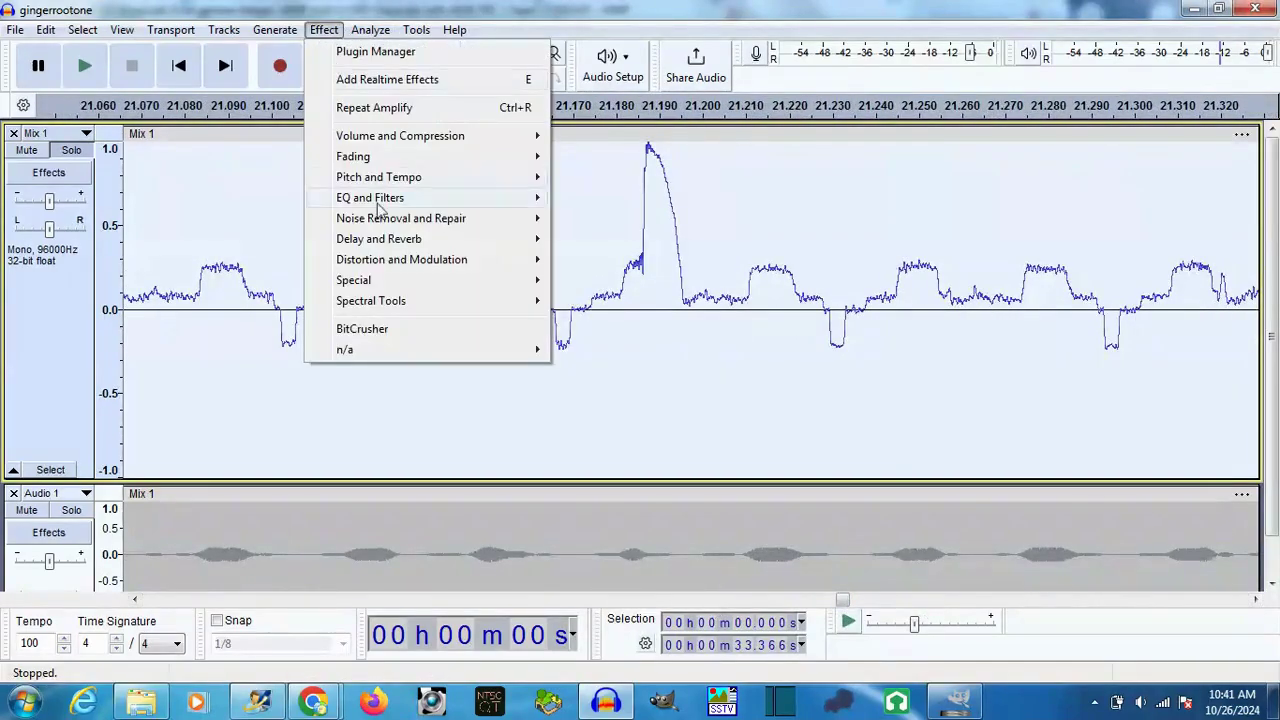
{"action": "left_click", "coordinate": [600, 136]}
{"action": "type", "text": "5.9"}
{"action": "left_click", "coordinate": [715, 430]}
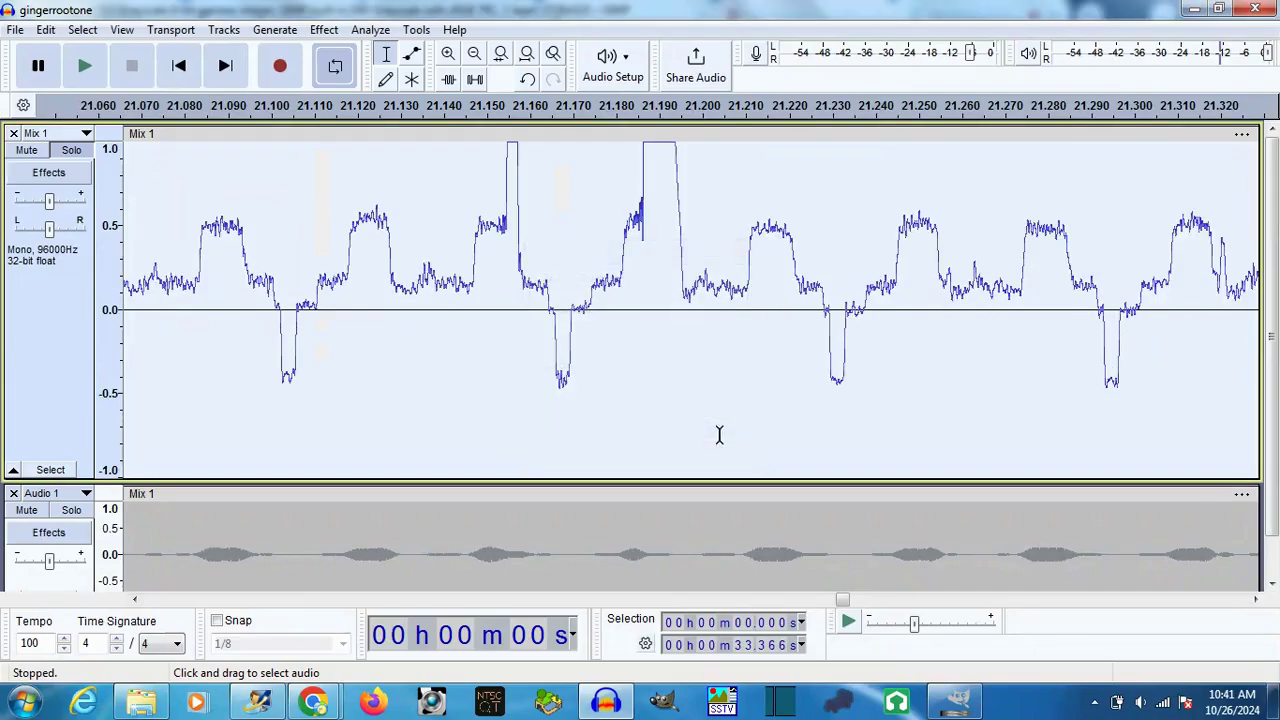
{"action": "left_click", "coordinate": [325, 30]}
{"action": "left_click", "coordinate": [600, 137]}
{"action": "left_click_drag", "start_coordinate": [638, 340], "coordinate": [645, 343]}
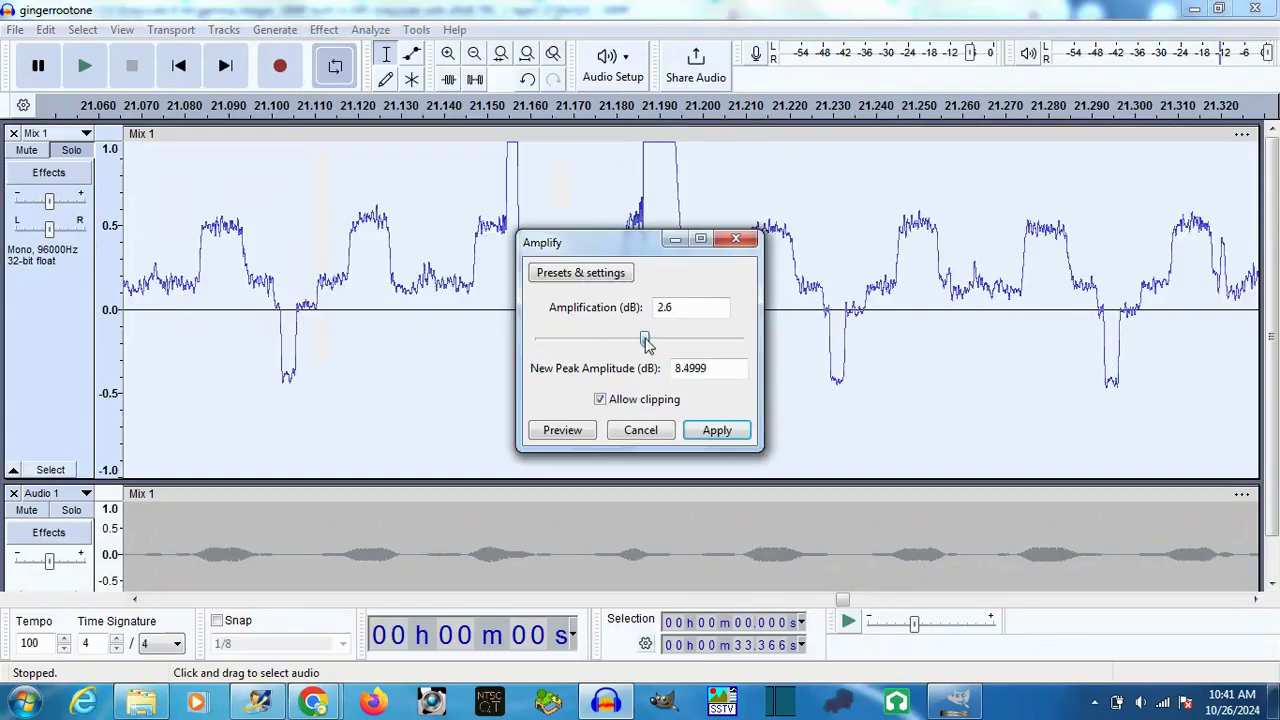
{"action": "left_click", "coordinate": [718, 432]}
{"action": "mouse_move", "coordinate": [843, 600]}
{"action": "left_mouse_down"}
{"action": "mouse_move", "coordinate": [777, 600]}
{"action": "mouse_move", "coordinate": [921, 600]}
{"action": "left_mouse_up"}
{"action": "key", "text": "ctrl+z"}
{"action": "mouse_move", "coordinate": [416, 30]}
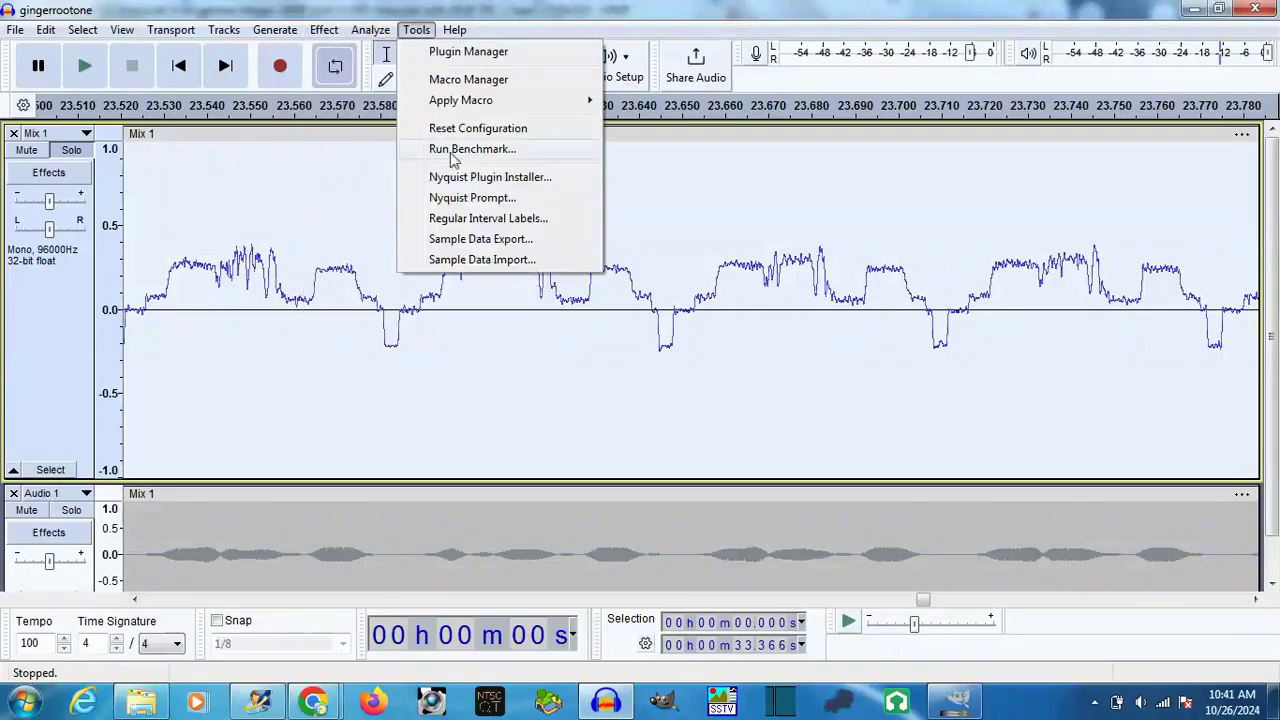
Step: Apply the (sum *track* -0.3) Nyquist offset twice, amplifying Mix 1 after each pass
{"action": "left_click", "coordinate": [470, 200]}
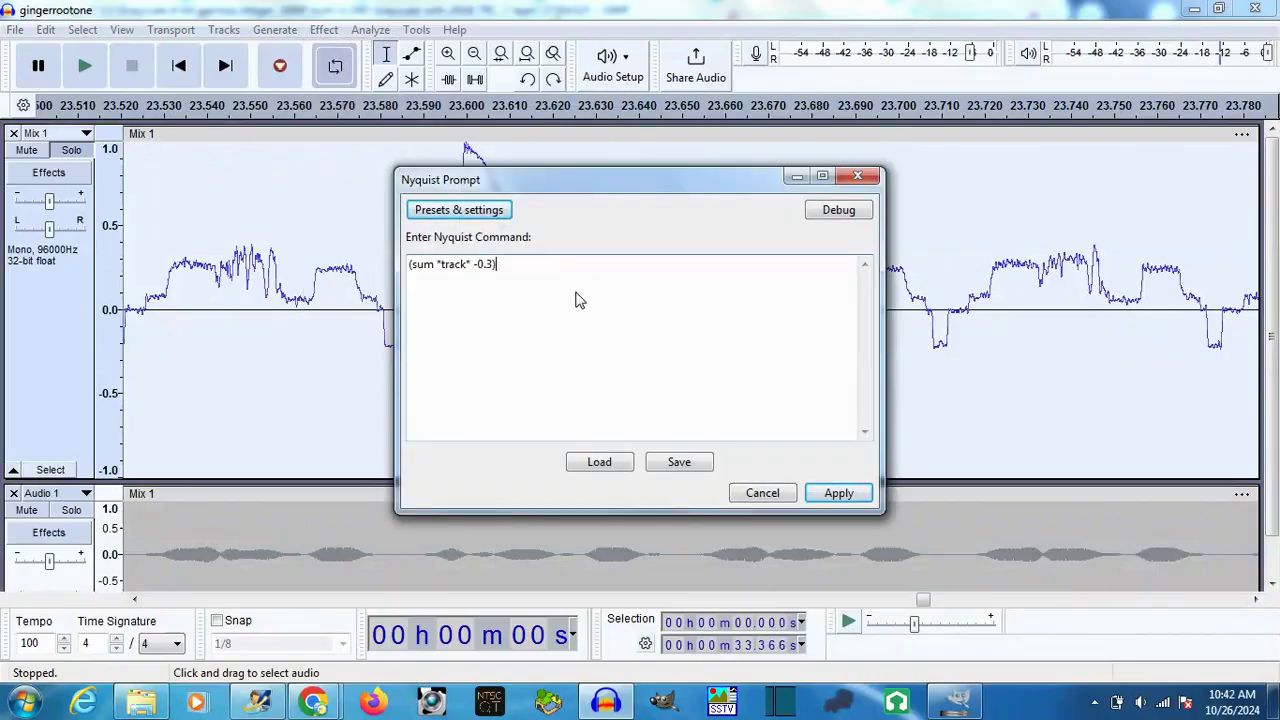
{"action": "left_click", "coordinate": [838, 492]}
{"action": "left_click", "coordinate": [323, 29]}
{"action": "left_click", "coordinate": [600, 133]}
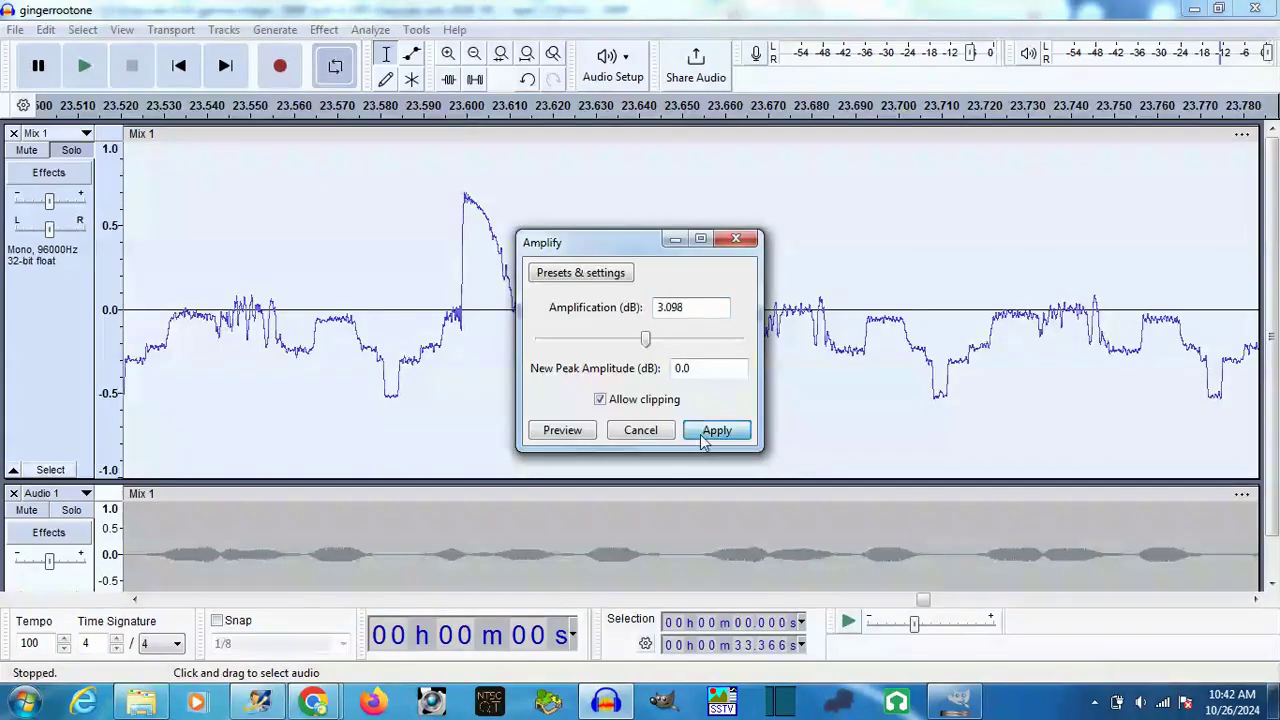
{"action": "left_click", "coordinate": [717, 431]}
{"action": "left_click", "coordinate": [370, 29]}
{"action": "left_click", "coordinate": [470, 200]}
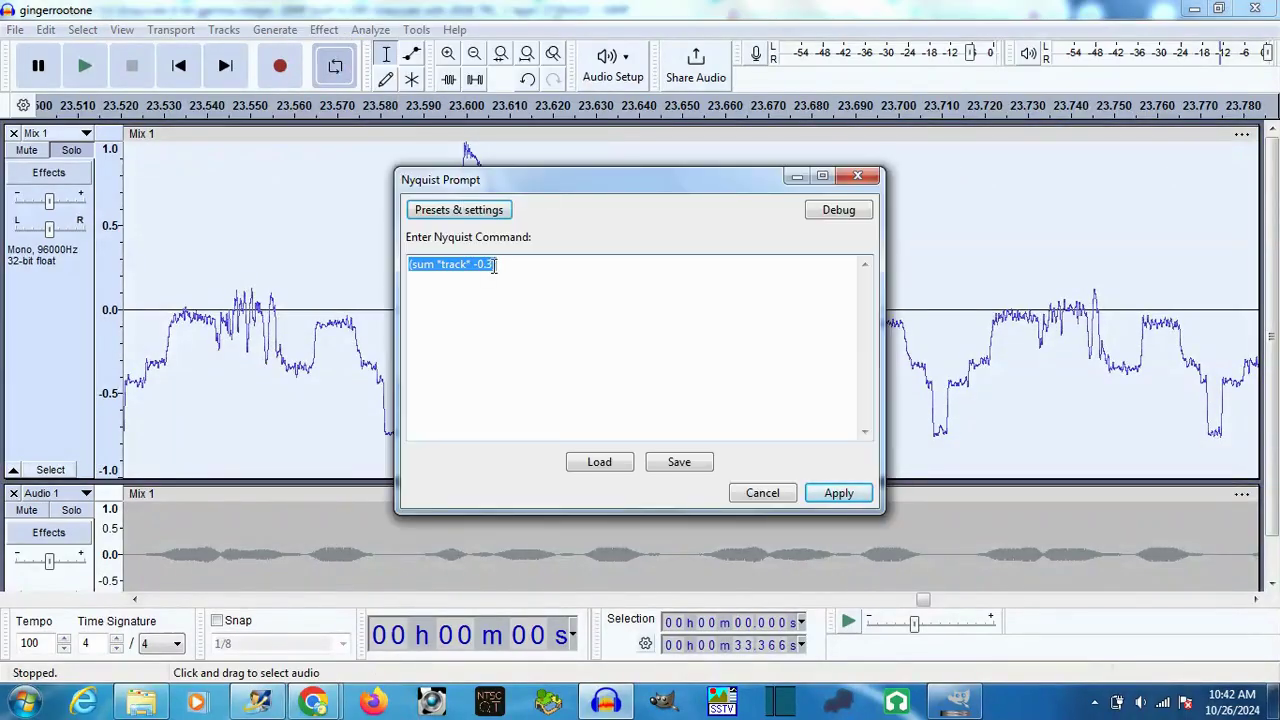
{"action": "left_click", "coordinate": [838, 492]}
{"action": "left_click", "coordinate": [323, 29]}
{"action": "left_click", "coordinate": [600, 136]}
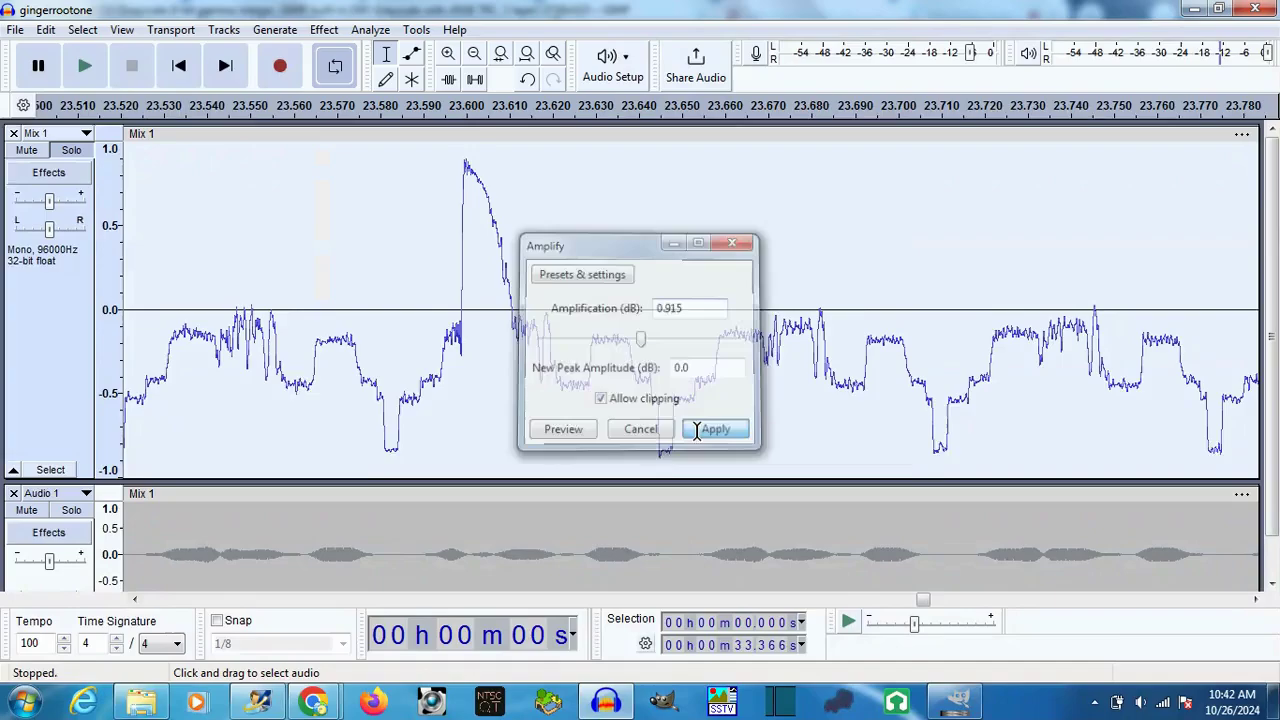
{"action": "left_click", "coordinate": [716, 428]}
Step: Shift Mix 1 by a -0.05 Nyquist offset and amplify by -0.308 dB
{"action": "left_click", "coordinate": [416, 29]}
{"action": "left_click", "coordinate": [470, 200]}
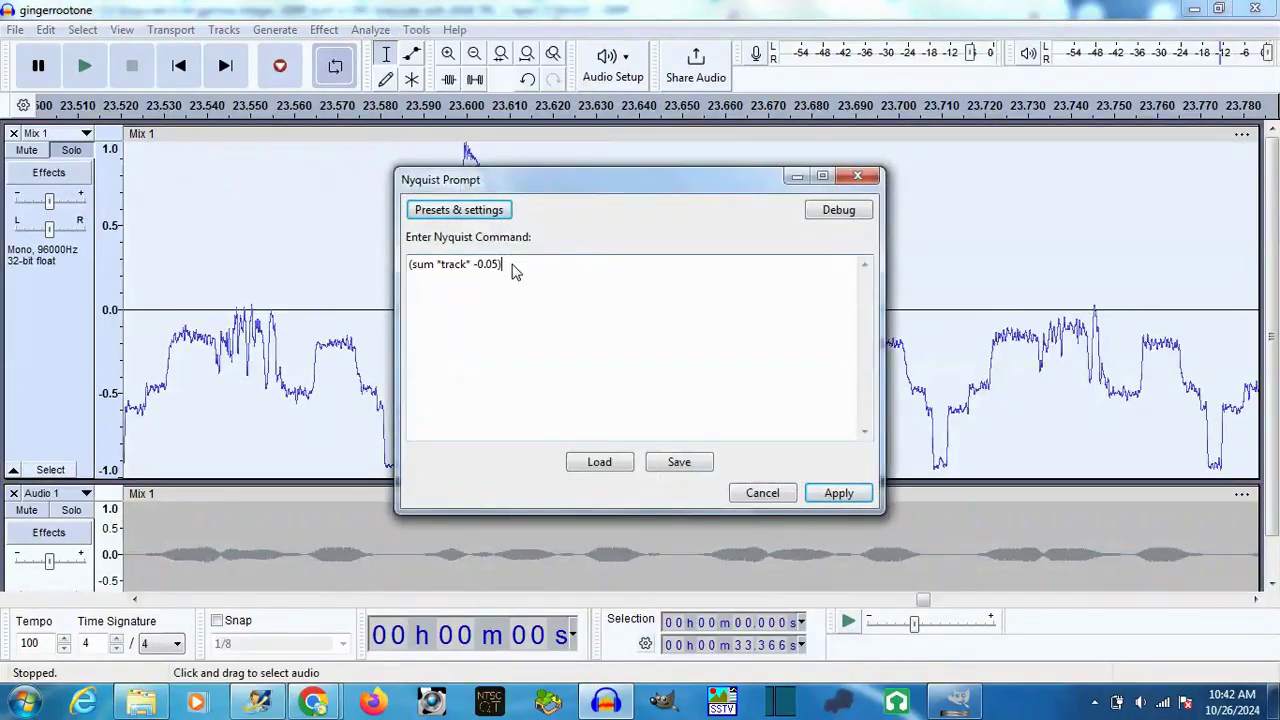
{"action": "left_click", "coordinate": [838, 492]}
{"action": "left_click", "coordinate": [323, 29]}
{"action": "left_click", "coordinate": [600, 134]}
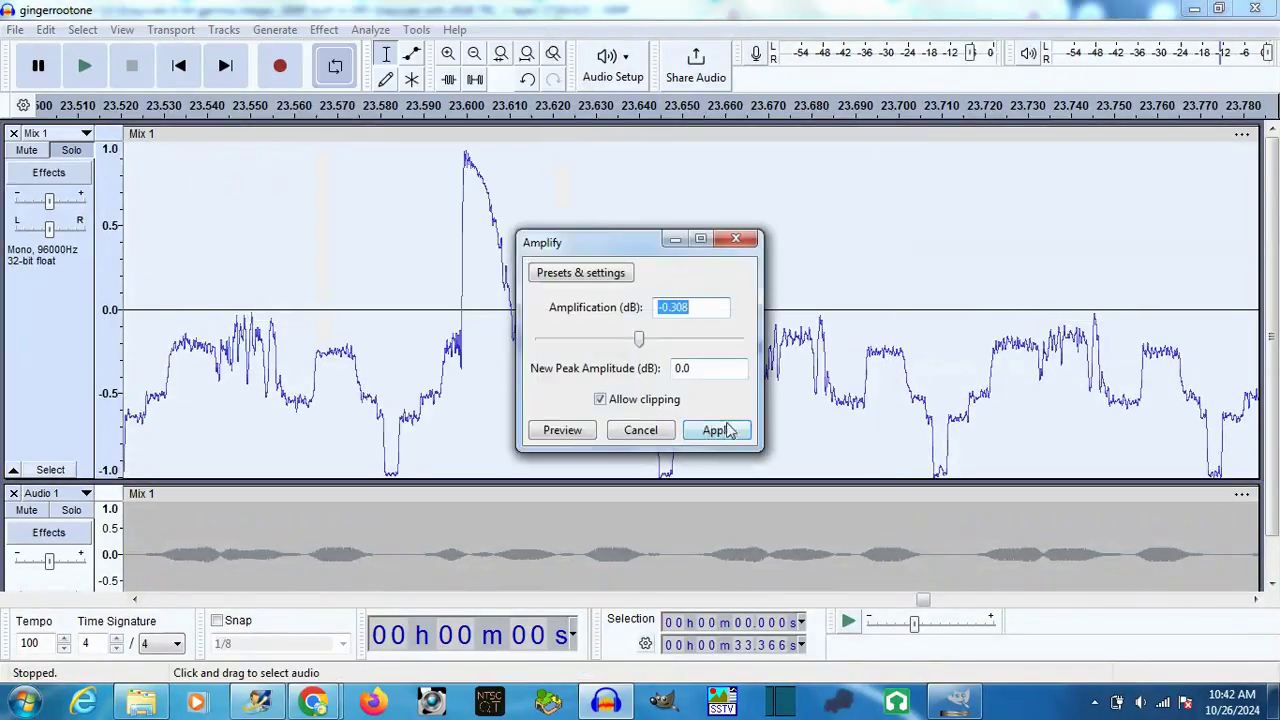
{"action": "left_click", "coordinate": [716, 430]}
{"action": "left_click_drag", "start_coordinate": [923, 602], "coordinate": [700, 600]}
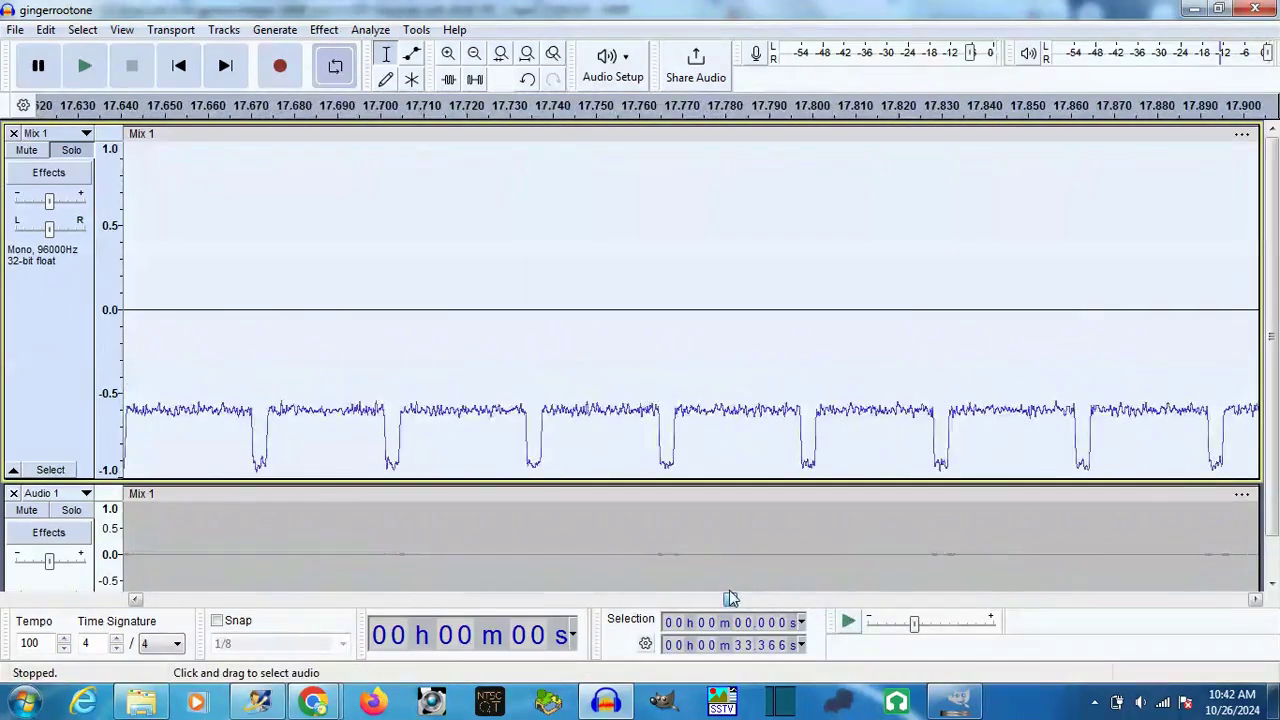
Step: Begin exporting the audio as Other uncompressed files, then cancel without exporting
{"action": "left_click", "coordinate": [476, 56]}
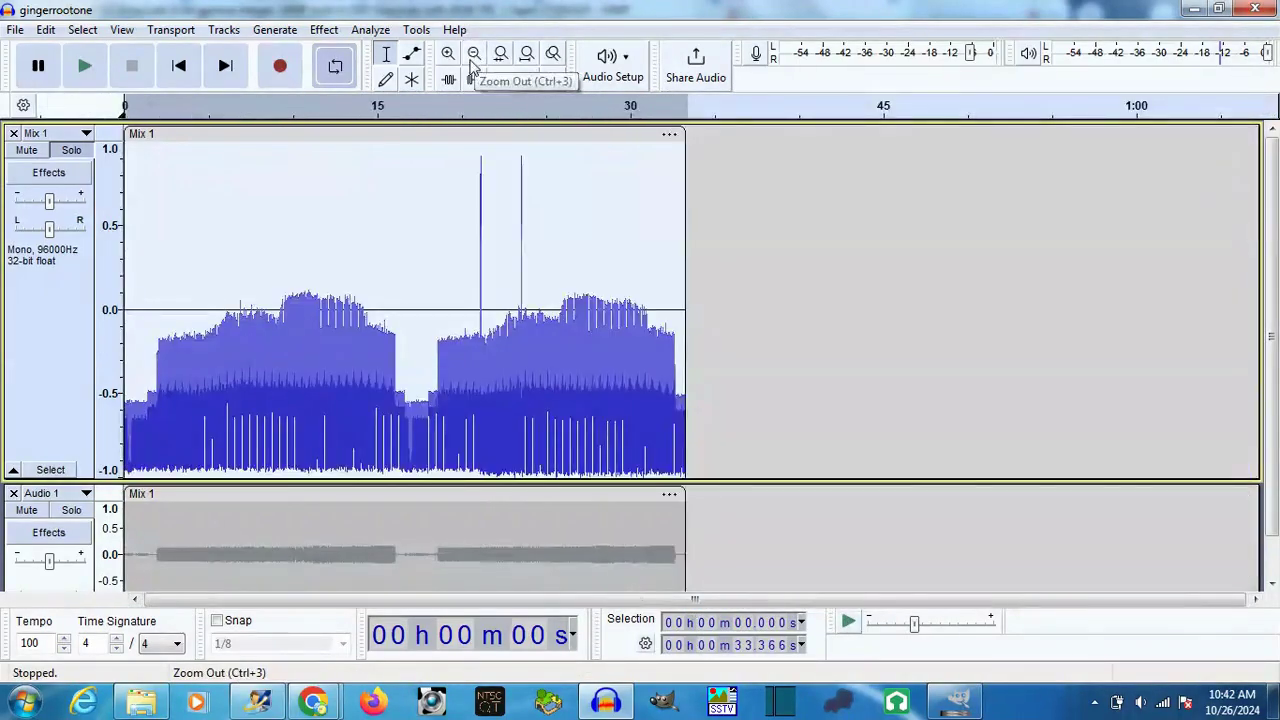
{"action": "left_click", "coordinate": [448, 53]}
{"action": "left_click_drag", "start_coordinate": [694, 600], "coordinate": [587, 598]}
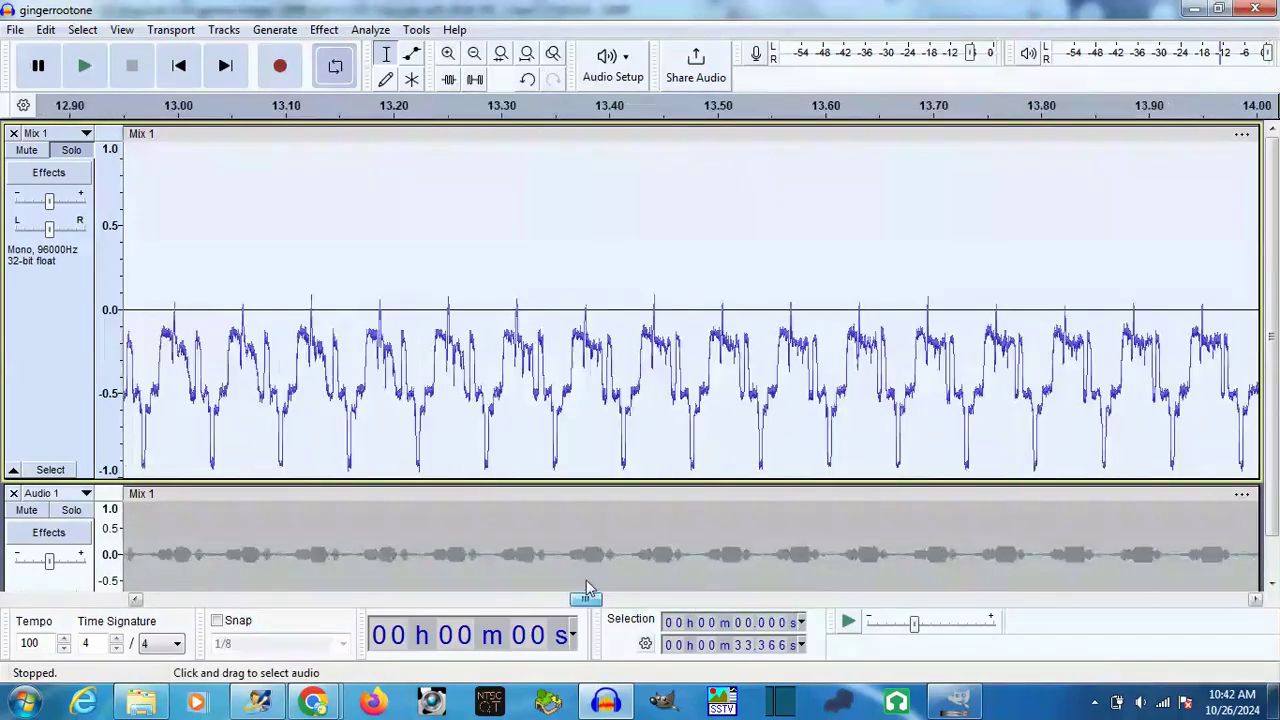
{"action": "left_click", "coordinate": [16, 30]}
{"action": "left_click", "coordinate": [60, 239]}
{"action": "left_click", "coordinate": [720, 531]}
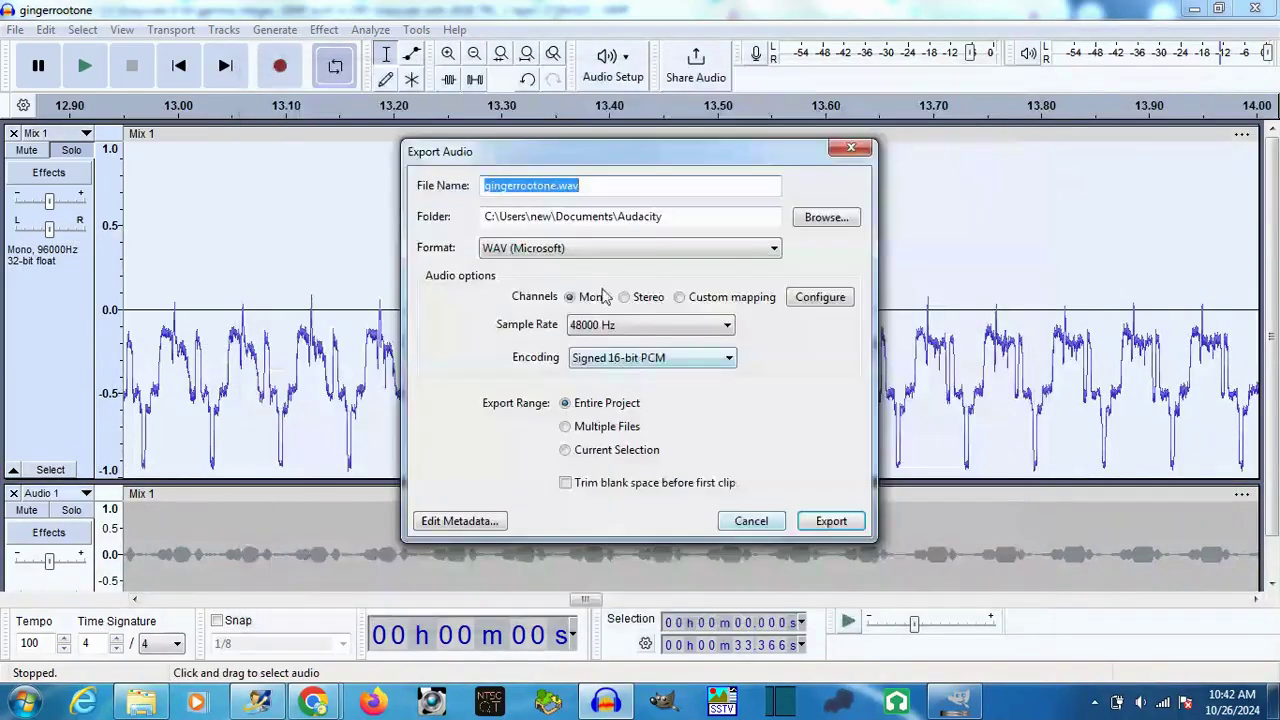
{"action": "left_click", "coordinate": [630, 248]}
{"action": "left_click", "coordinate": [620, 277]}
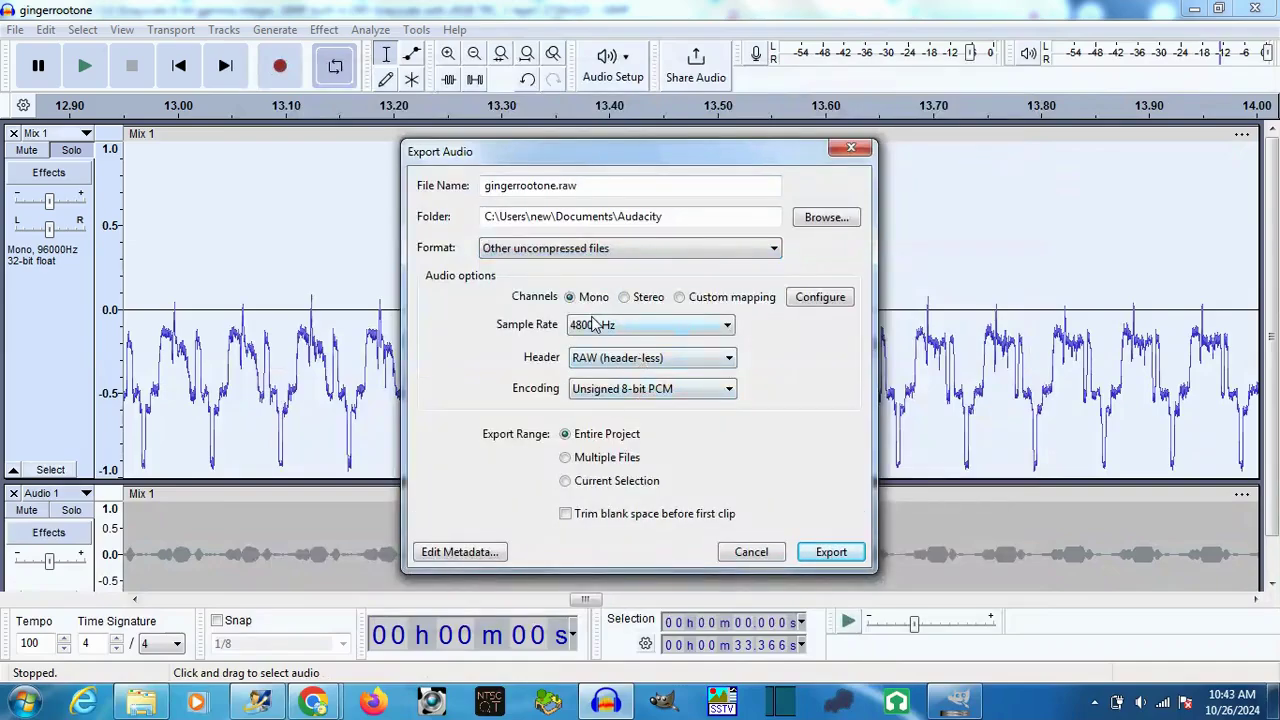
{"action": "left_click", "coordinate": [751, 552]}
{"action": "left_click", "coordinate": [223, 30]}
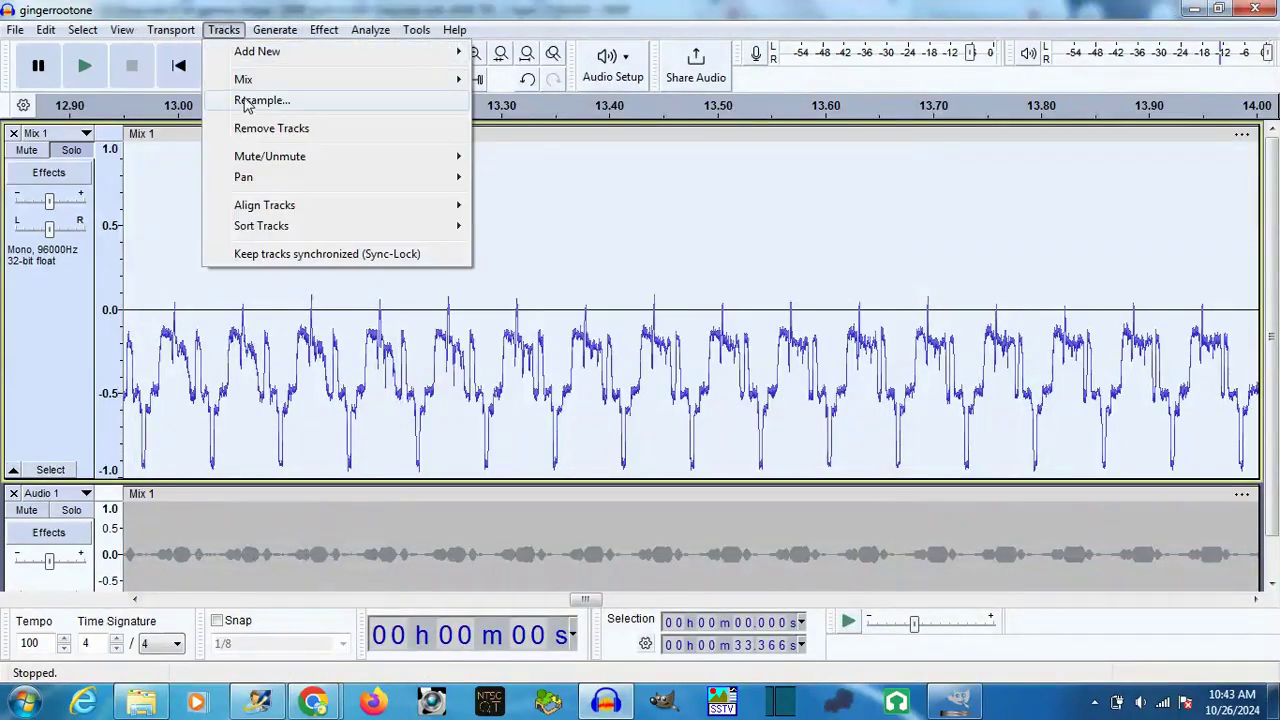
Step: Select all and resample Mix 1 to 42955 Hz
{"action": "left_click", "coordinate": [197, 162]}
{"action": "key", "text": "ctrl+a"}
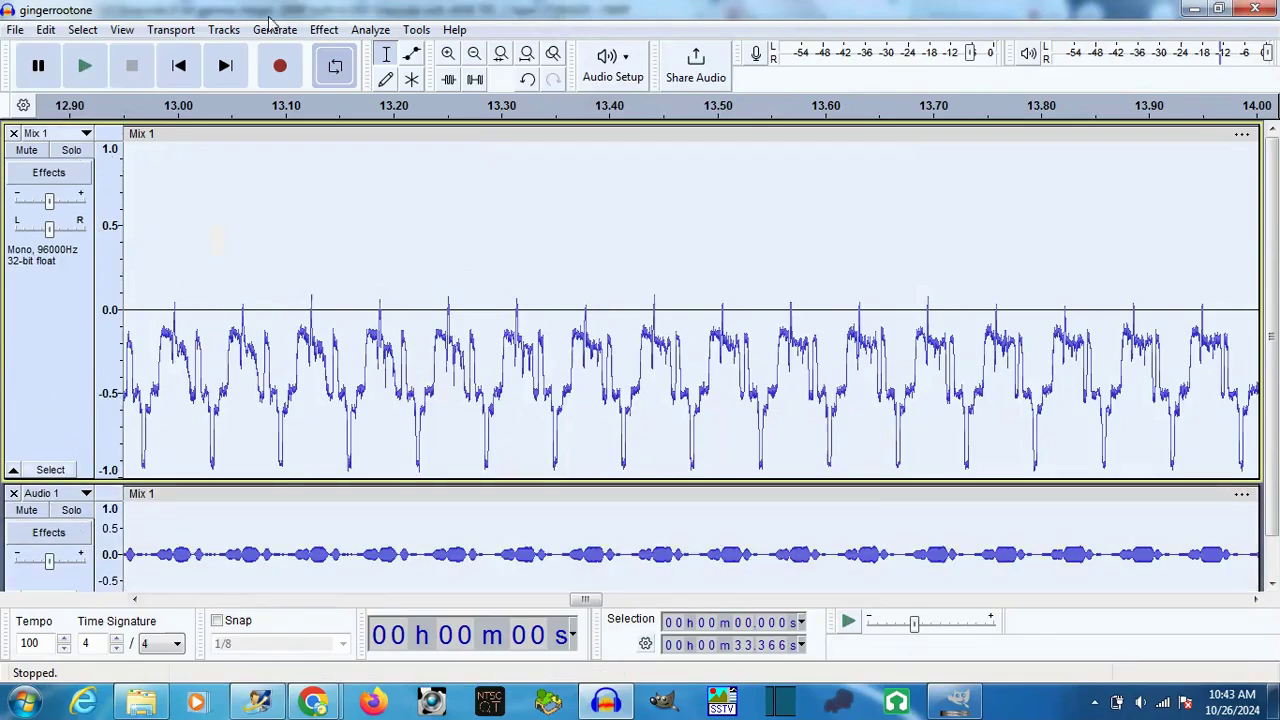
{"action": "left_click", "coordinate": [223, 30]}
{"action": "left_click", "coordinate": [300, 101]}
{"action": "type", "text": "42955"}
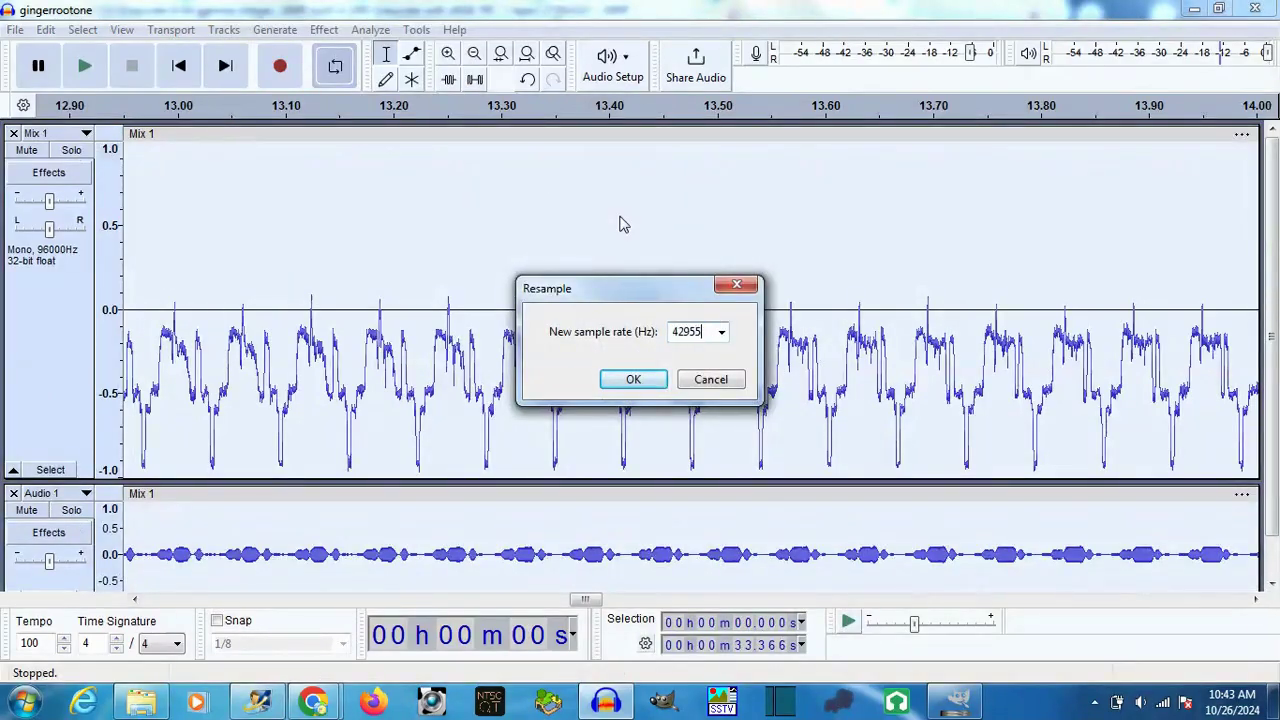
{"action": "left_click", "coordinate": [632, 380]}
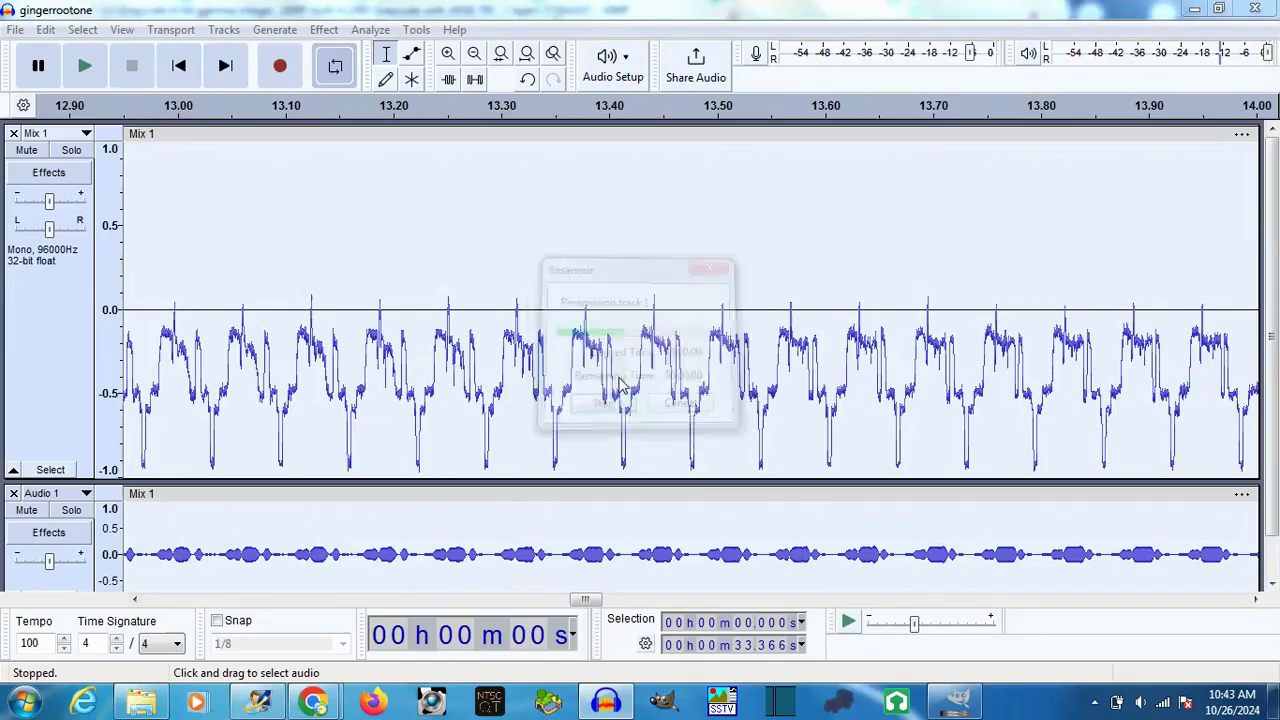
Step: Set the Mix 1 track rate to 8000 Hz
{"action": "left_click", "coordinate": [55, 133]}
{"action": "left_click", "coordinate": [265, 241]}
{"action": "left_click", "coordinate": [55, 130]}
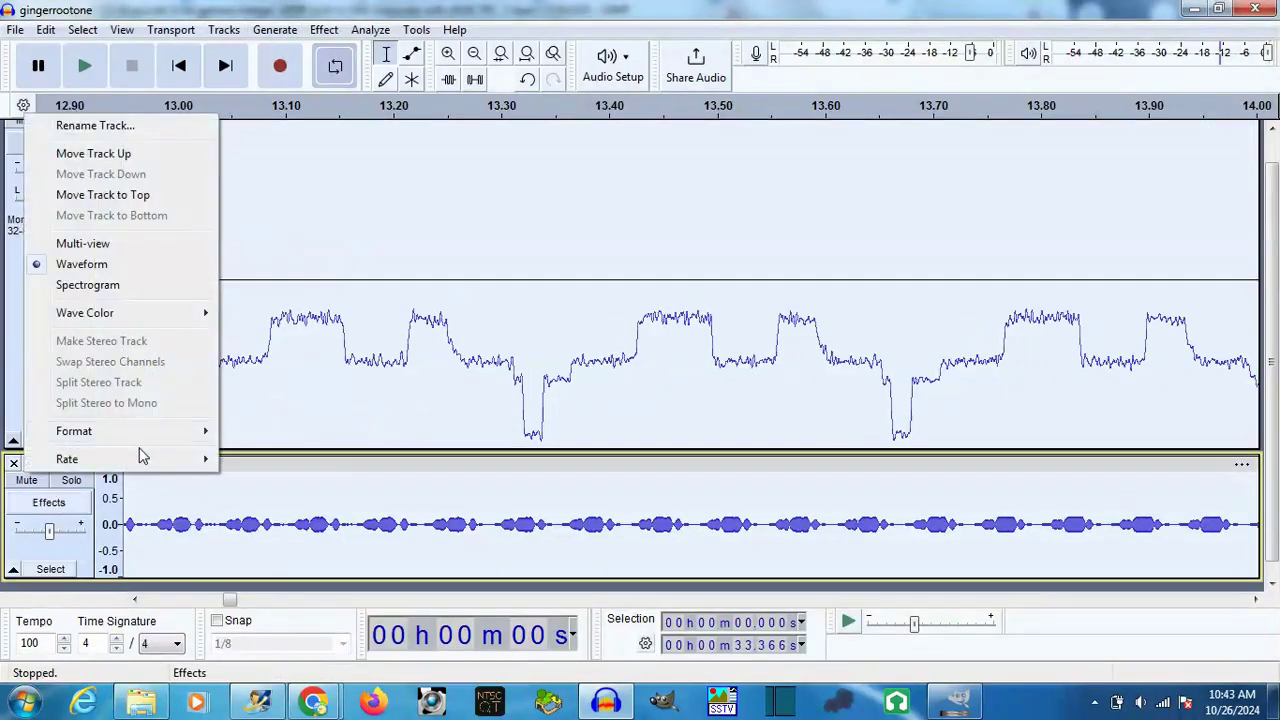
{"action": "left_click", "coordinate": [265, 455]}
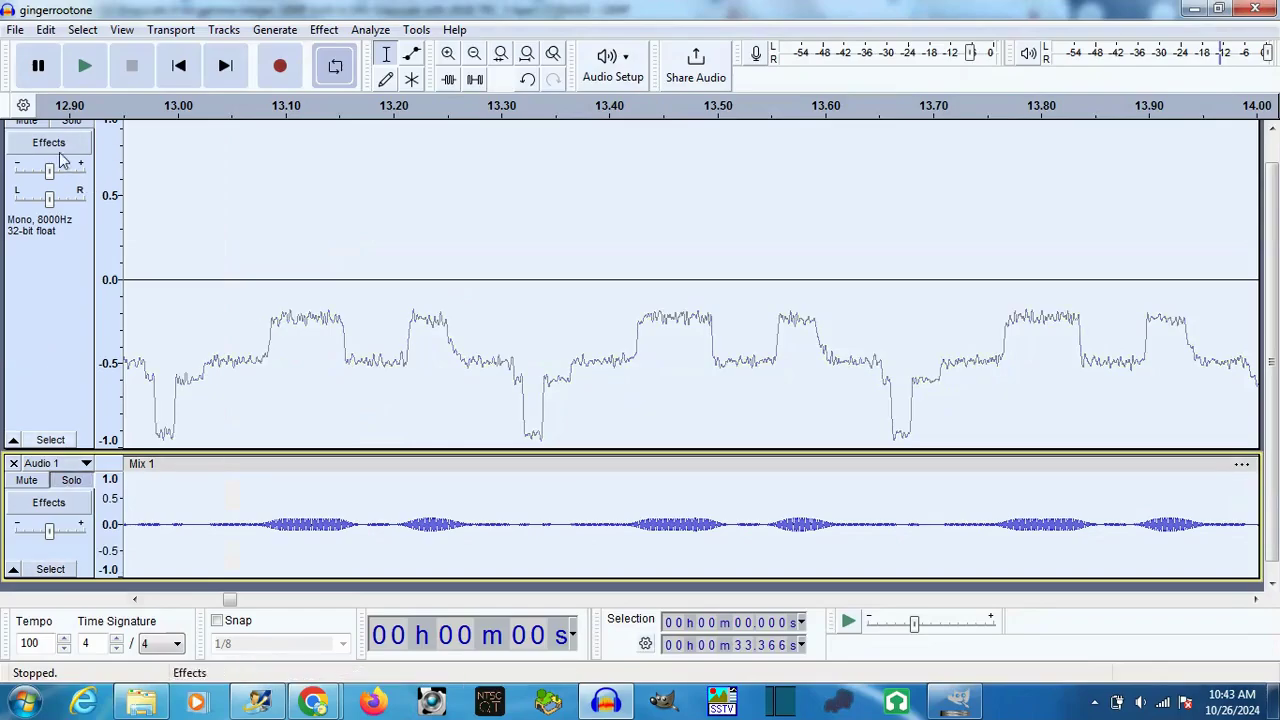
Step: Export Mix 1 as gingerrootone.raw, header-less unsigned 8-bit PCM at 8000 Hz
{"action": "left_click", "coordinate": [15, 30]}
{"action": "left_click", "coordinate": [50, 236]}
{"action": "left_click", "coordinate": [729, 531]}
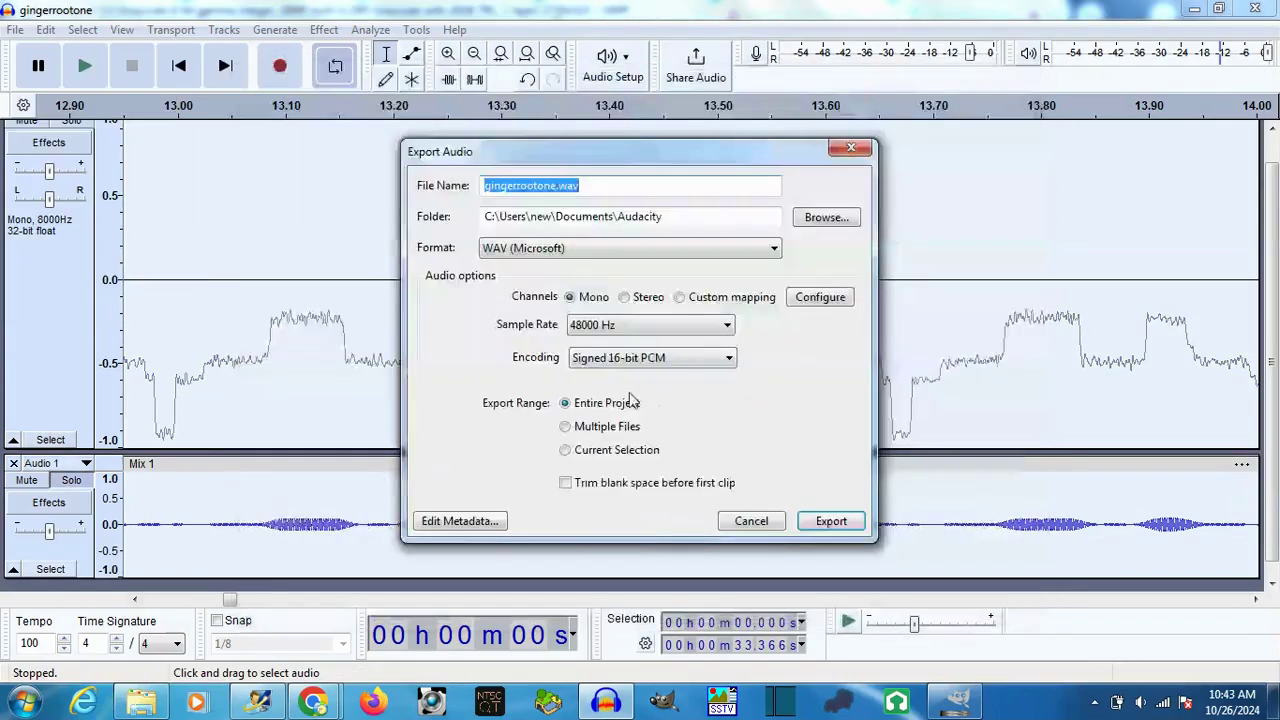
{"action": "left_click", "coordinate": [630, 248]}
{"action": "left_click", "coordinate": [600, 277]}
{"action": "left_click", "coordinate": [650, 324]}
{"action": "left_click", "coordinate": [600, 341]}
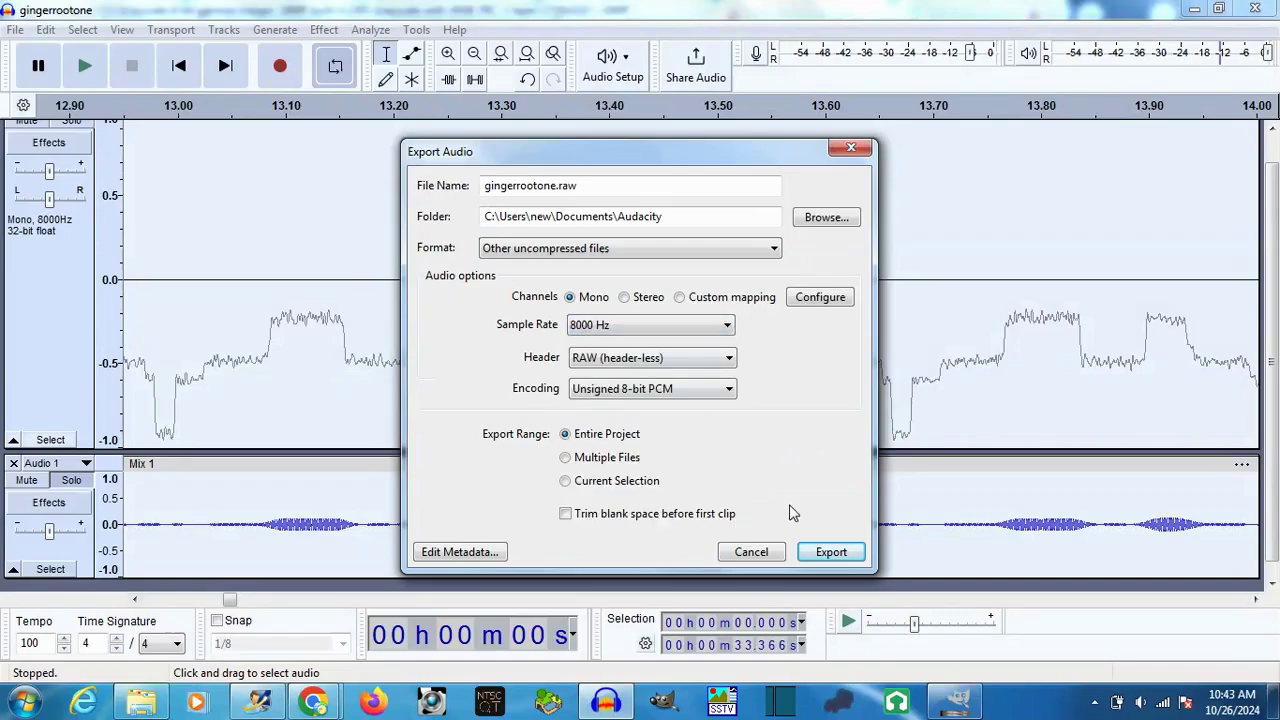
{"action": "left_click", "coordinate": [832, 552]}
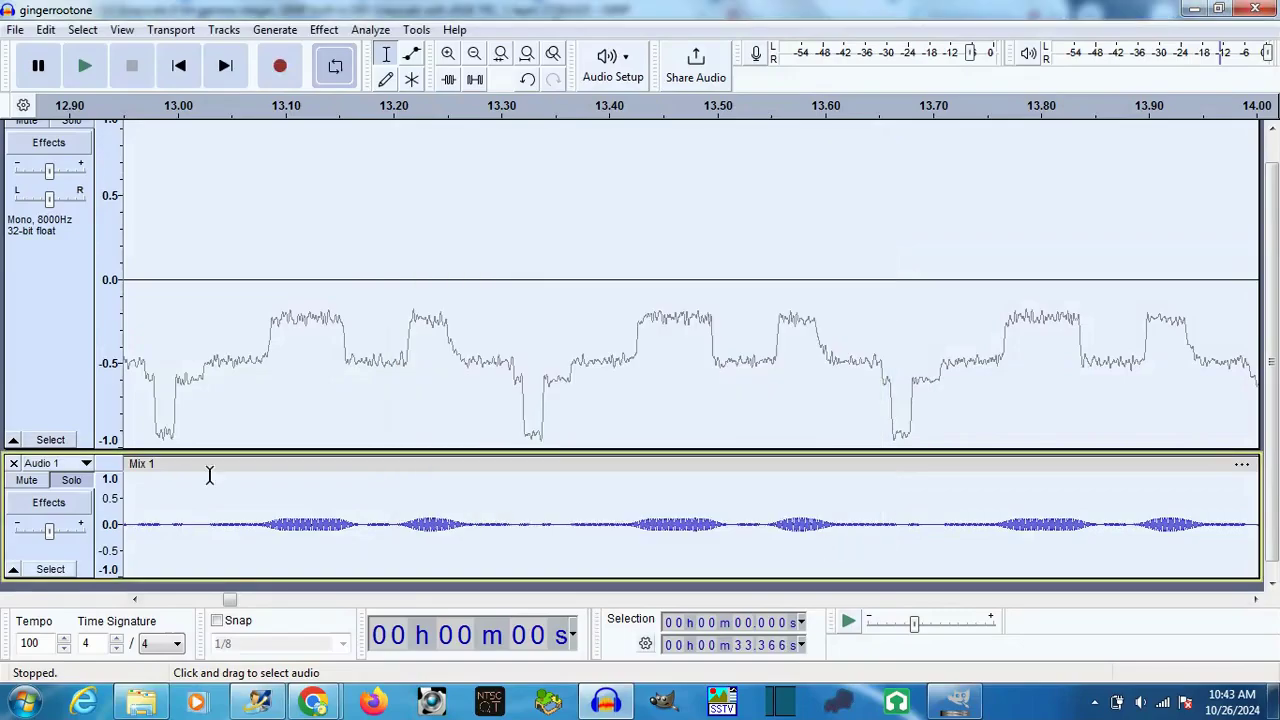
{"action": "left_click", "coordinate": [15, 30]}
{"action": "left_click", "coordinate": [60, 238]}
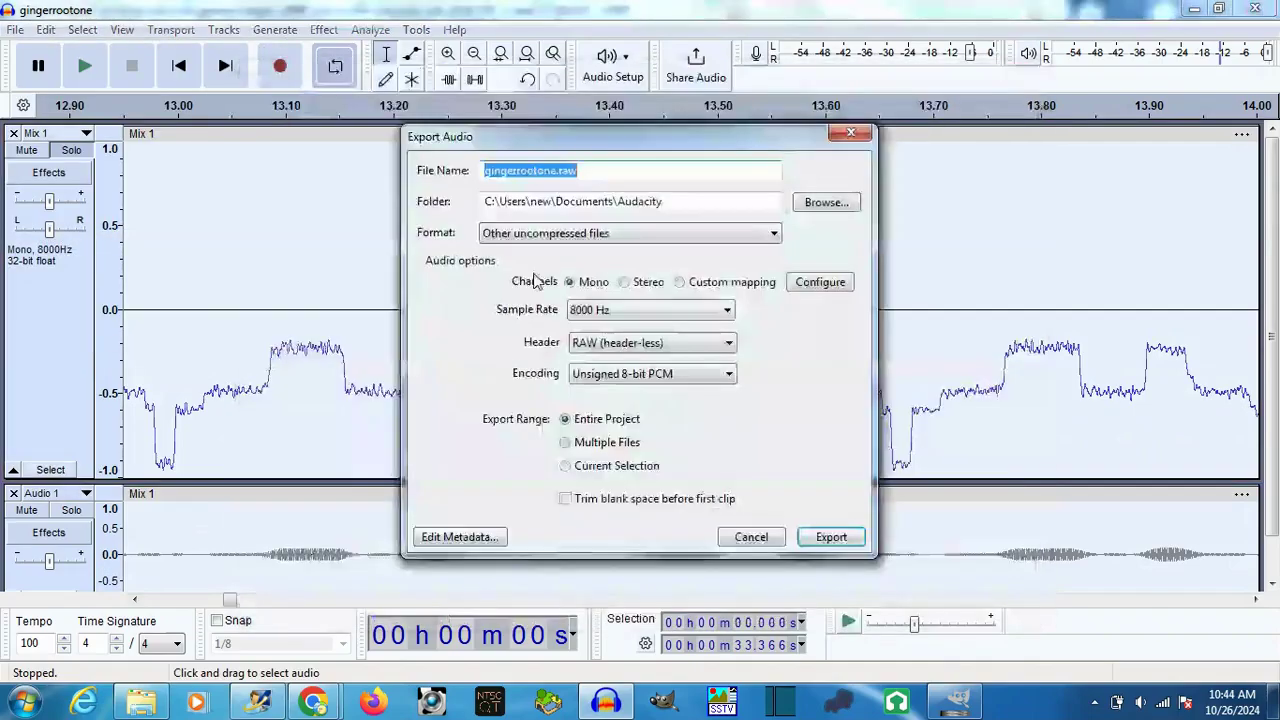
Step: Export the luma audio as gingerrootoneLUMA.raw, headerless unsigned 8-bit PCM at 8000 Hz
{"action": "left_click", "coordinate": [830, 538]}
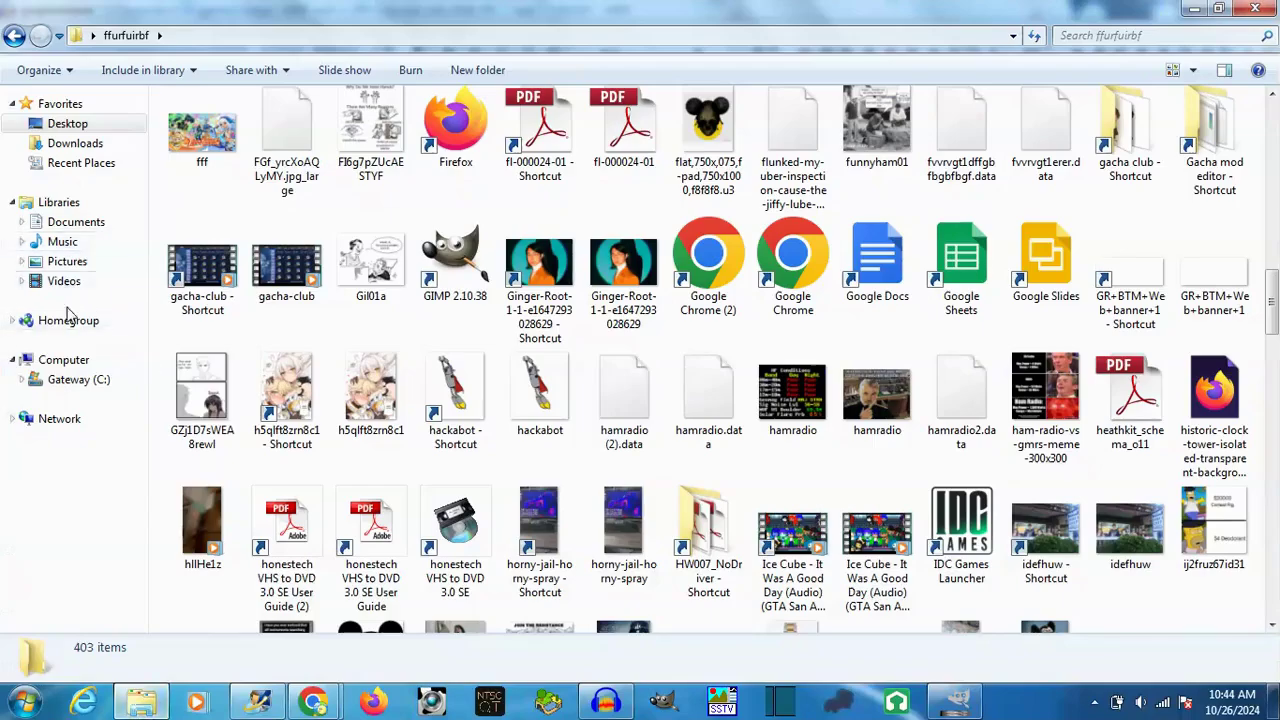
Step: Go to the Audacity folder in the Documents library
{"action": "left_click", "coordinate": [75, 221]}
{"action": "left_click_drag", "start_coordinate": [1272, 285], "coordinate": [1275, 340]}
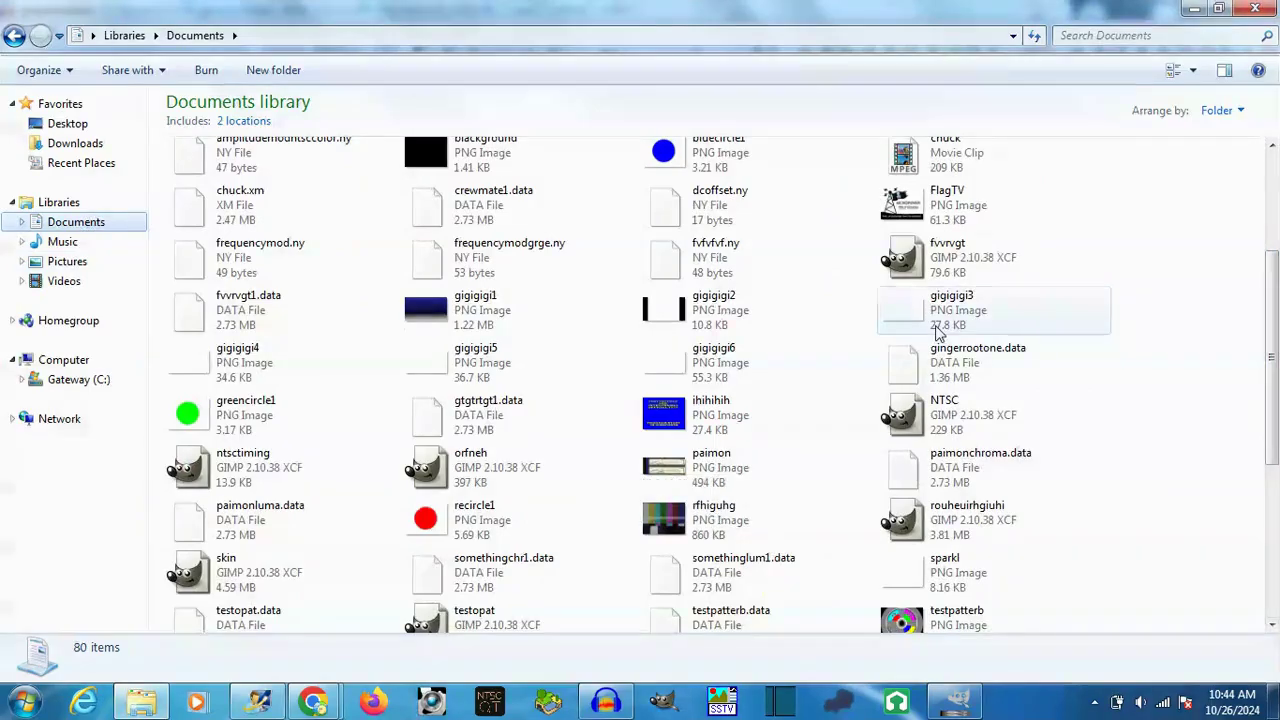
{"action": "scroll", "coordinate": [1003, 268], "scroll_direction": "up", "scroll_amount": 3}
{"action": "double_click", "coordinate": [206, 166]}
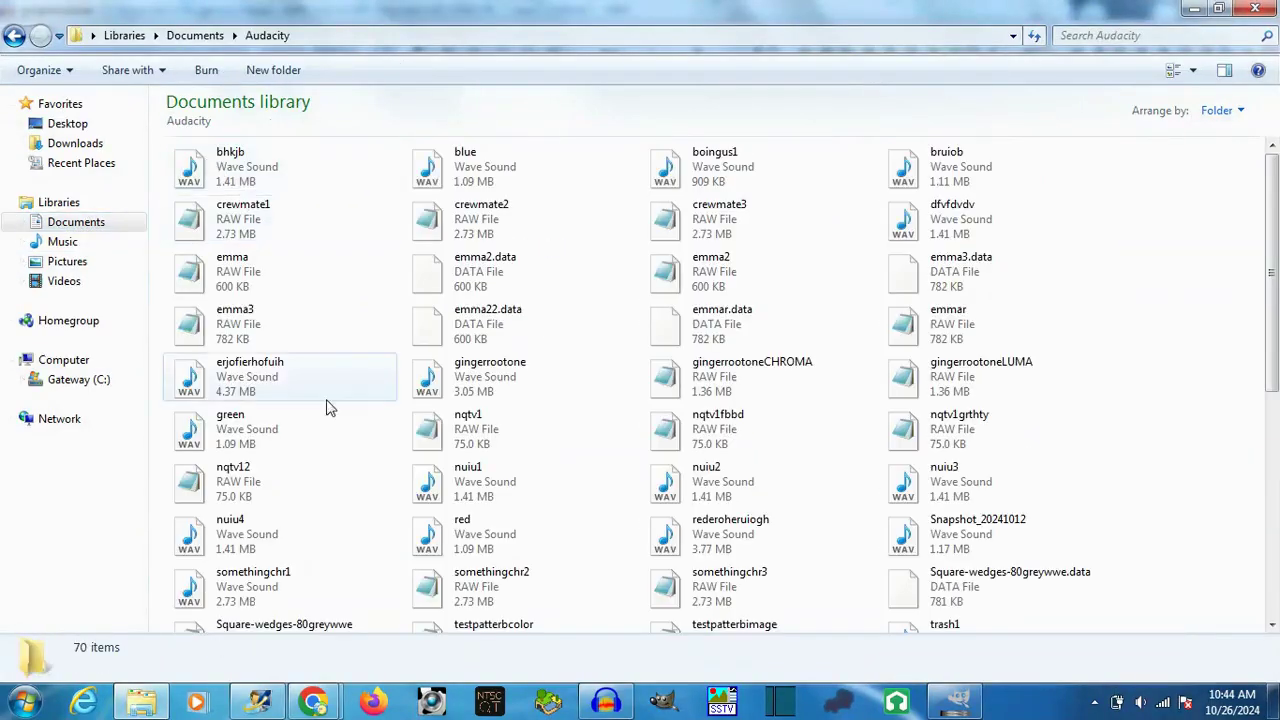
Step: Re-save gingerrootoneCHROMA from Notepad as gingerrootoneCHROMA.data in Documents, using All Files type
{"action": "double_click", "coordinate": [752, 376]}
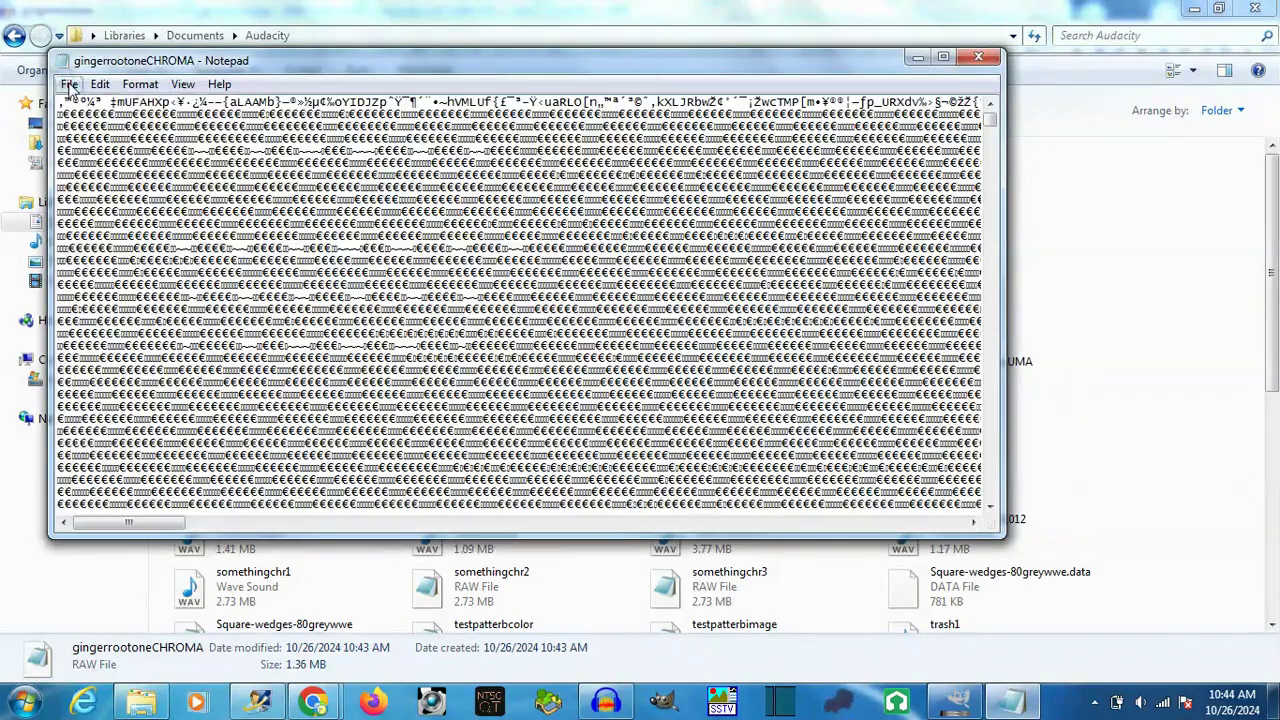
{"action": "left_click", "coordinate": [69, 84]}
{"action": "left_click", "coordinate": [110, 168]}
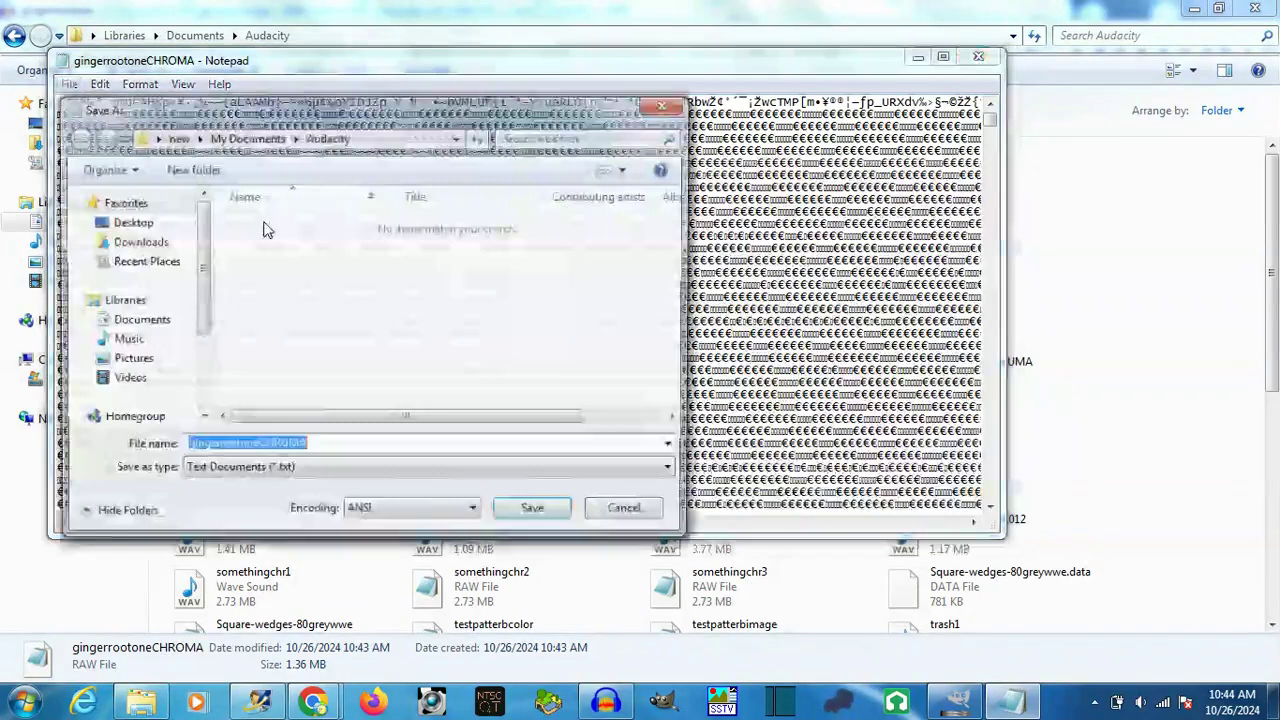
{"action": "type", "text": ".data"}
{"action": "left_click", "coordinate": [226, 470]}
{"action": "left_click", "coordinate": [226, 503]}
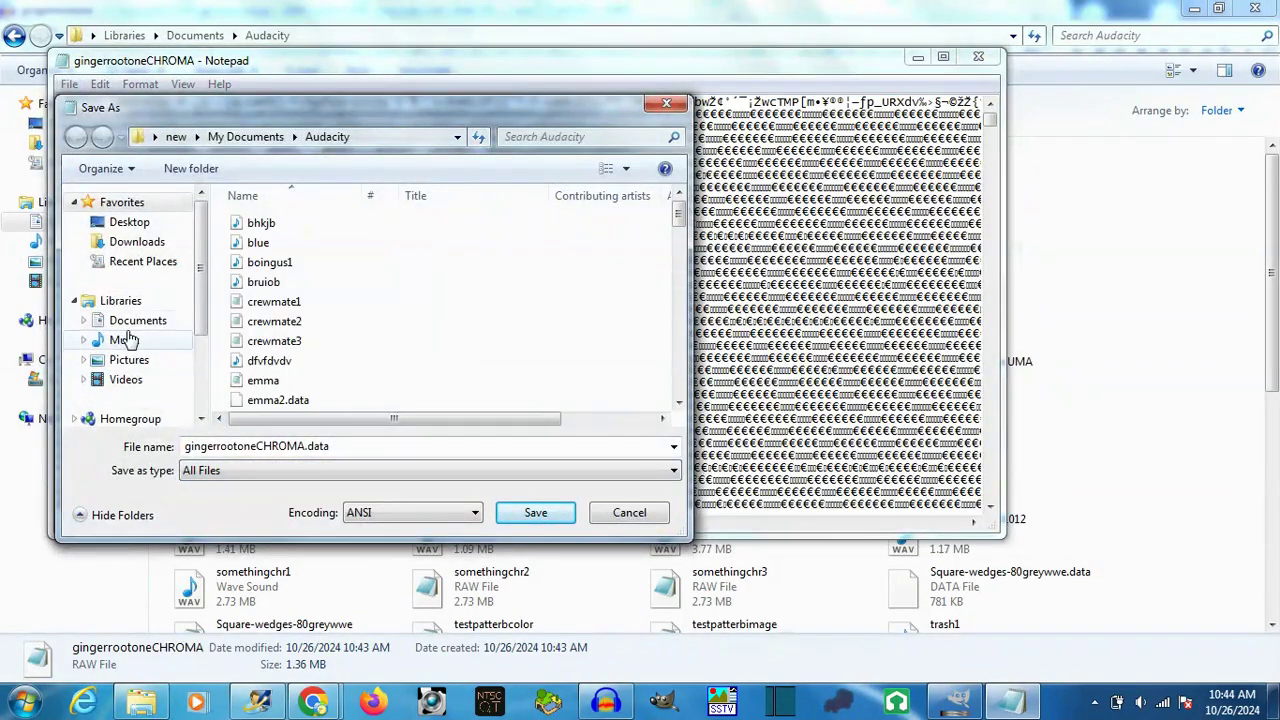
{"action": "left_click", "coordinate": [137, 320]}
{"action": "left_click", "coordinate": [535, 512]}
{"action": "left_click", "coordinate": [978, 56]}
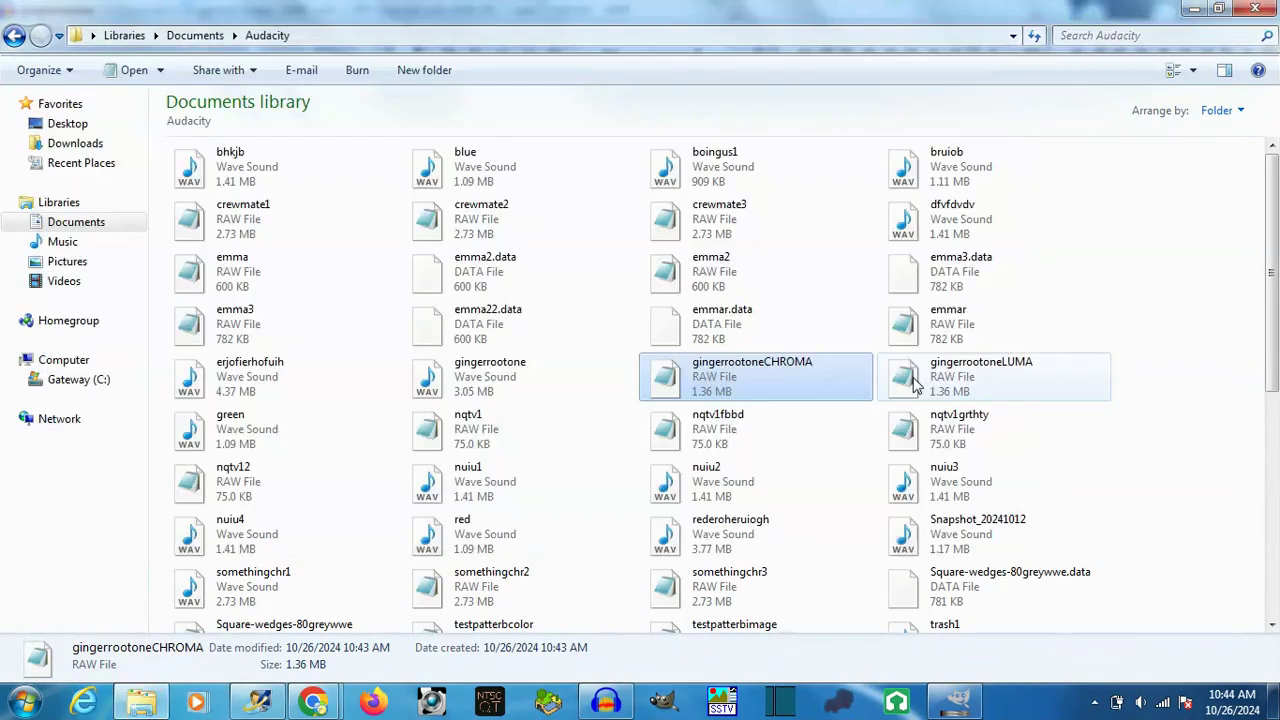
Step: Re-save gingerrootoneLUMA from Notepad as gingerrootoneLUMA.data in Documents the same way
{"action": "double_click", "coordinate": [960, 365]}
{"action": "left_click", "coordinate": [69, 84]}
{"action": "left_click", "coordinate": [108, 168]}
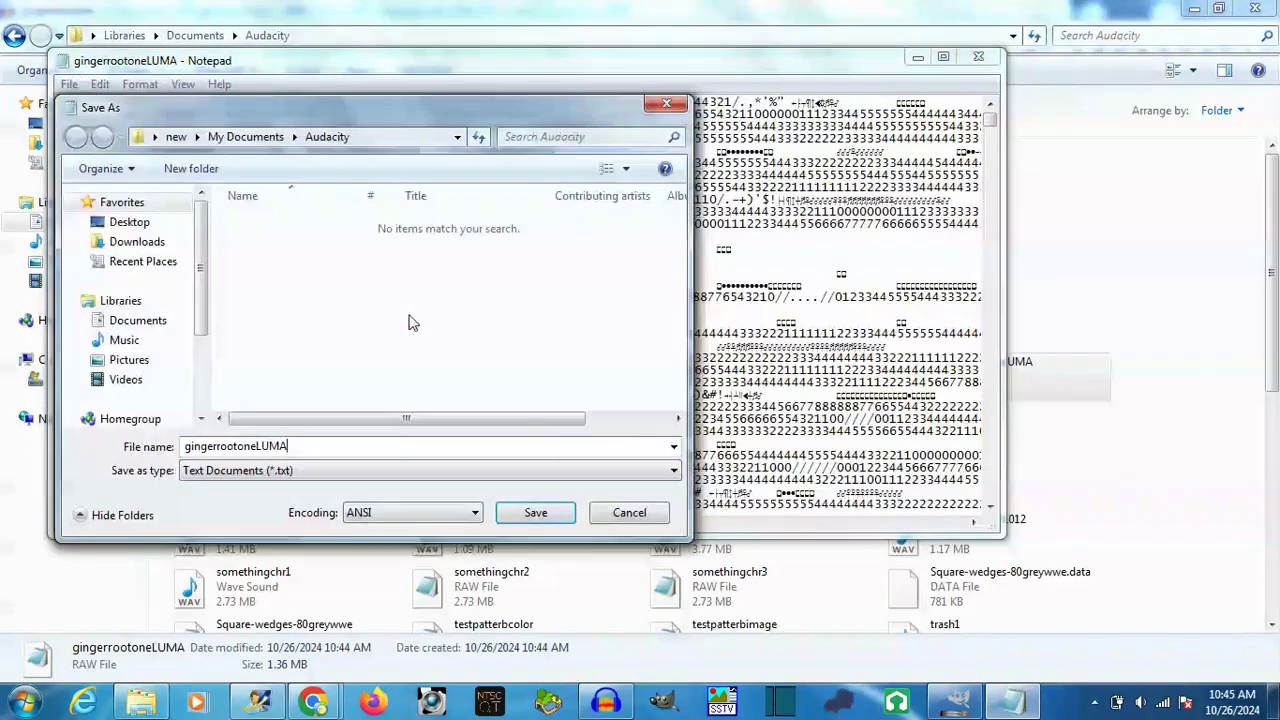
{"action": "left_click", "coordinate": [333, 474]}
{"action": "left_click", "coordinate": [300, 503]}
{"action": "left_click", "coordinate": [137, 320]}
{"action": "left_click", "coordinate": [535, 512]}
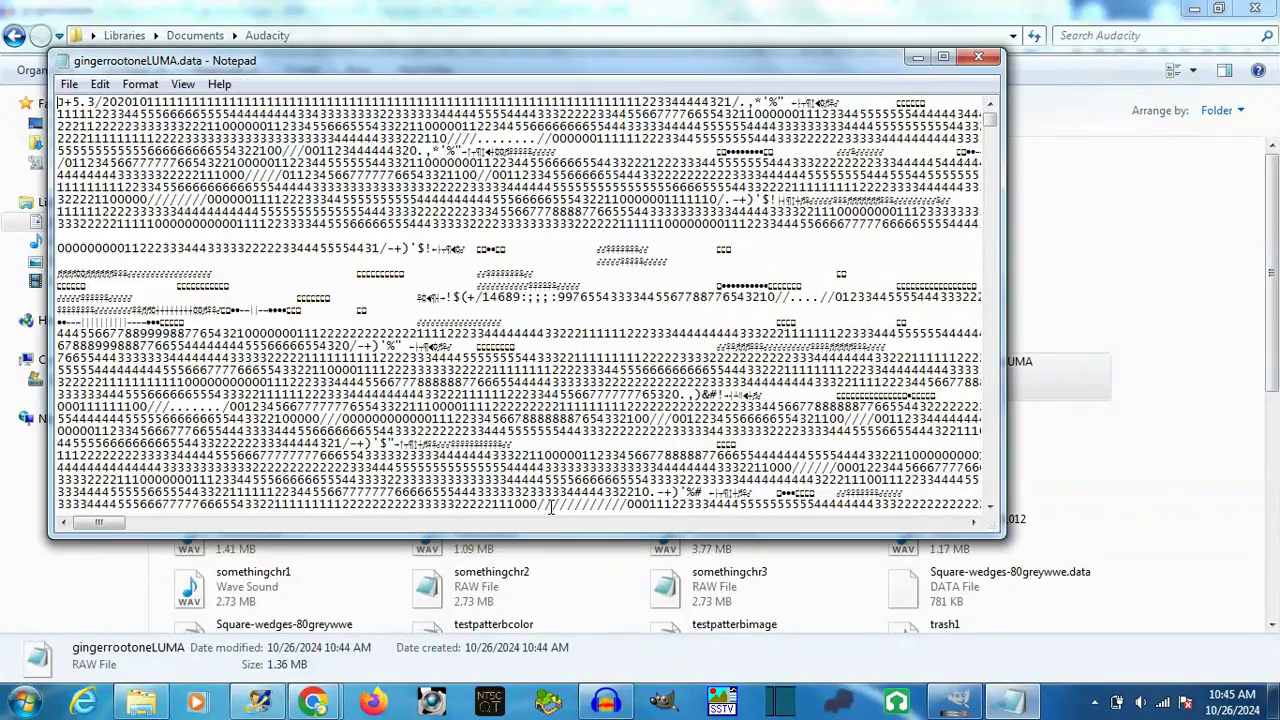
{"action": "key", "text": "alt+Tab"}
Step: Close ntsctiming.xcf, Ginger-Root and the other open images, discarding their changes
{"action": "left_click", "coordinate": [348, 63]}
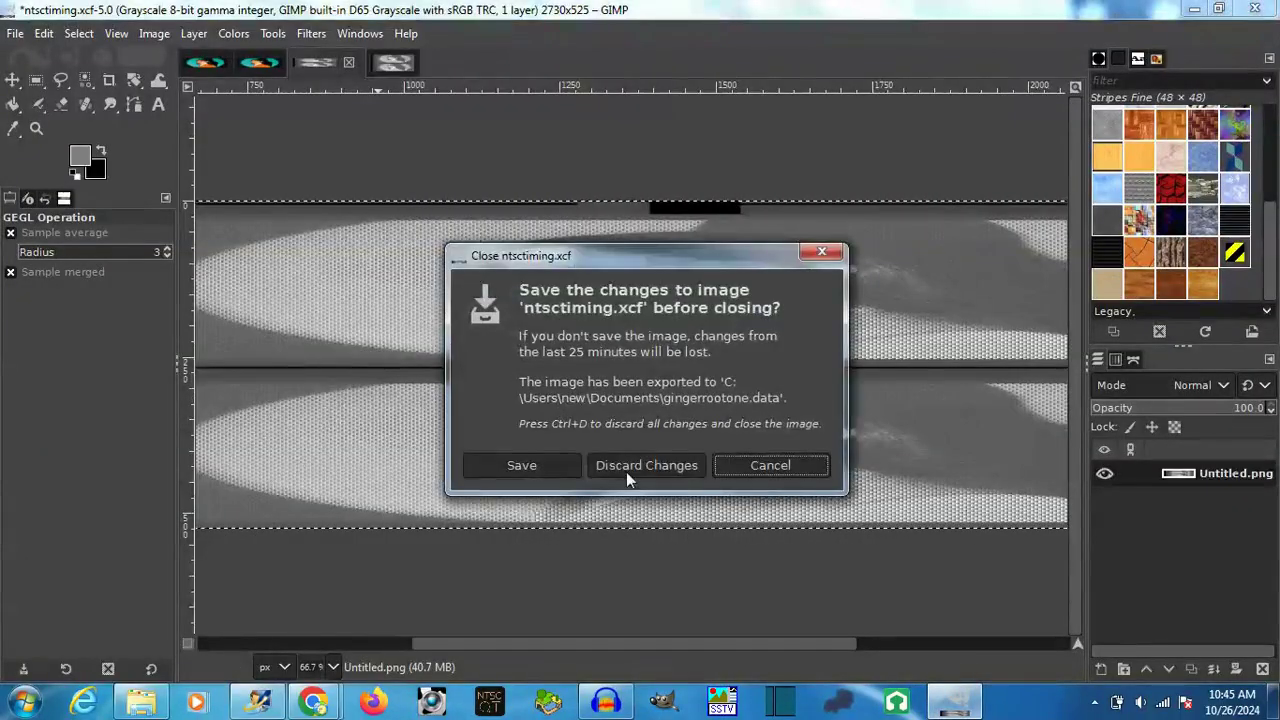
{"action": "left_click", "coordinate": [622, 466]}
{"action": "key", "text": "ctrl+w"}
{"action": "key", "text": "ctrl+d"}
{"action": "key", "text": "ctrl+w"}
{"action": "left_click", "coordinate": [628, 441]}
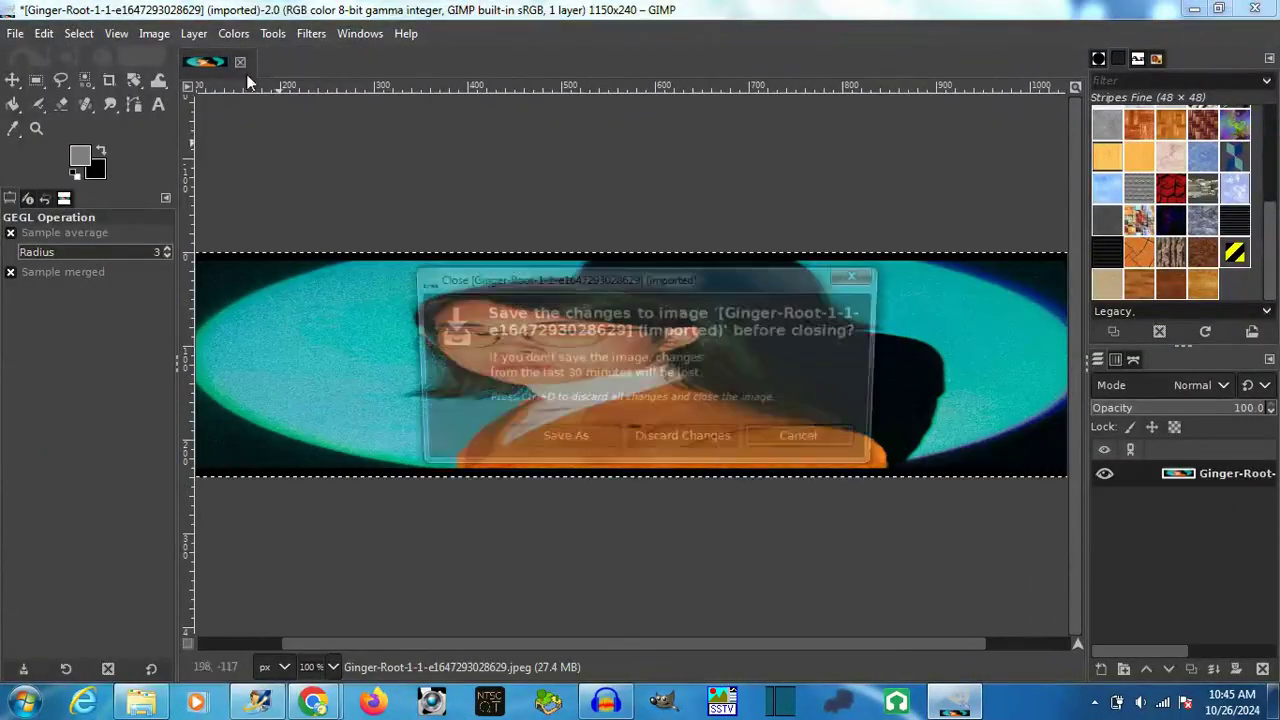
Step: Open gingerrootoneLUMA.data as raw data: width 2730, height 525, Gray 8 bit
{"action": "left_click", "coordinate": [29, 33]}
{"action": "left_click", "coordinate": [52, 110]}
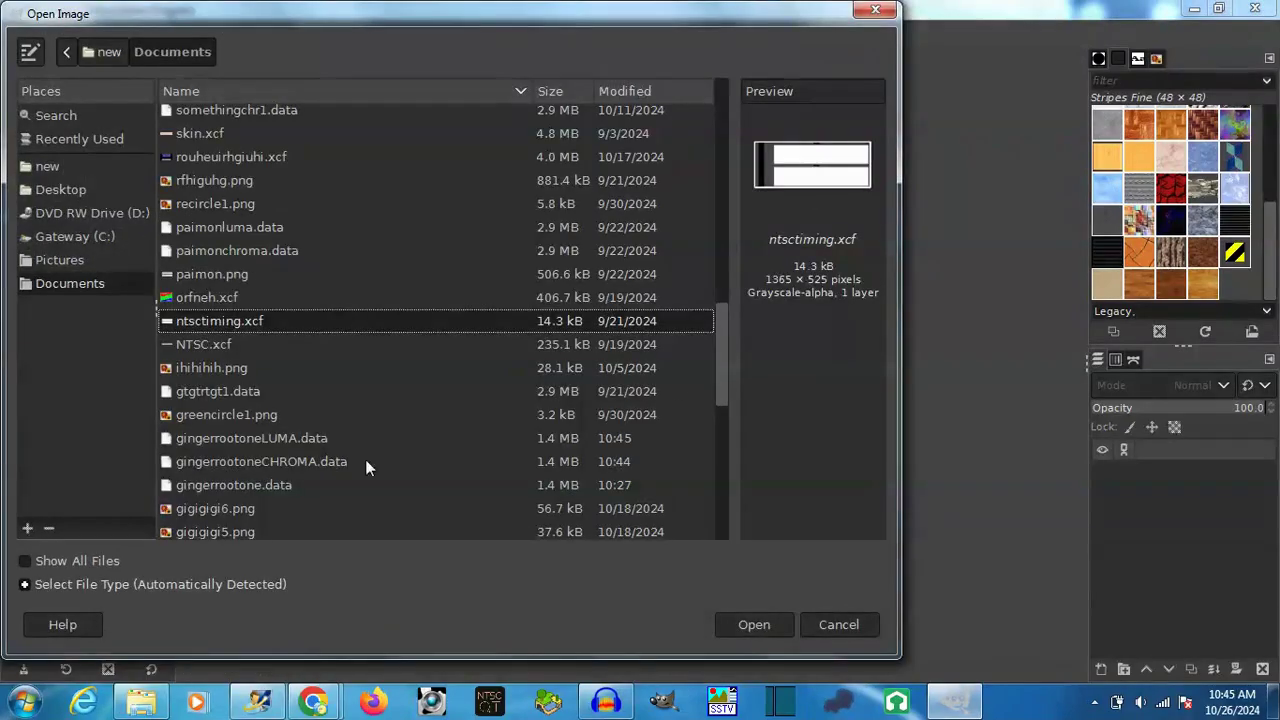
{"action": "left_click", "coordinate": [305, 446]}
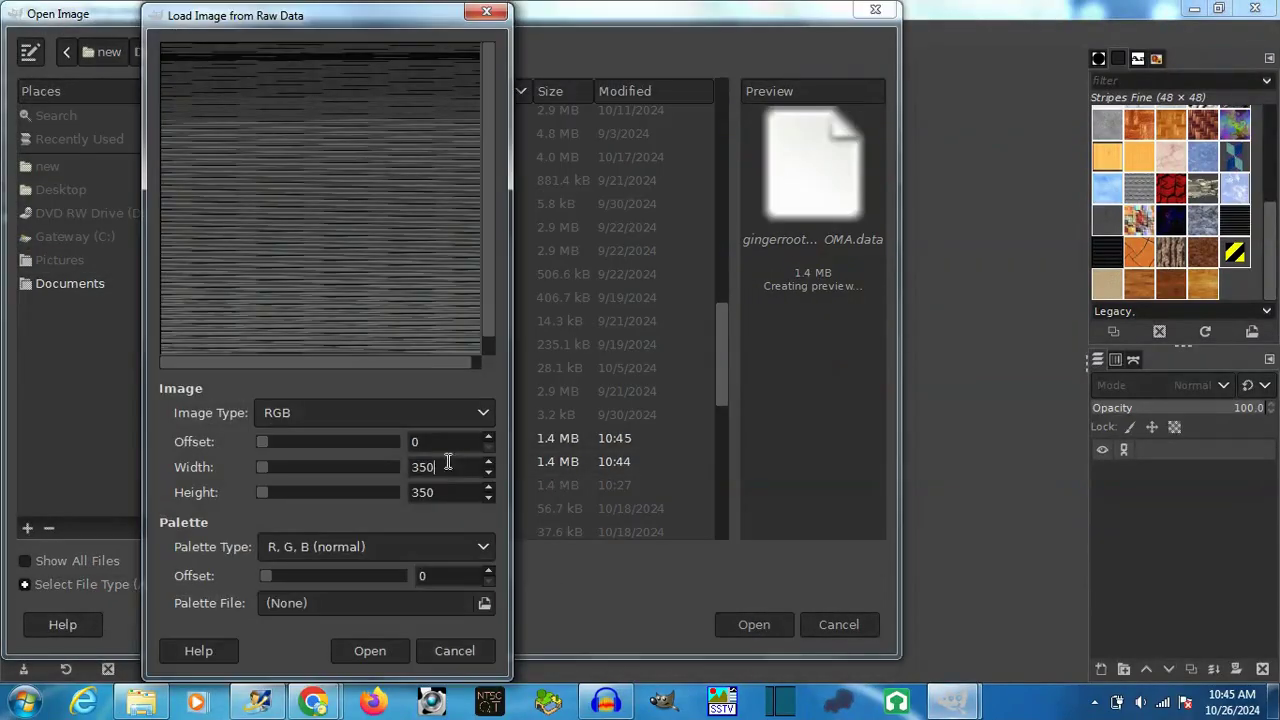
{"action": "type", "text": "2730"}
{"action": "key", "text": "Tab"}
{"action": "type", "text": "525"}
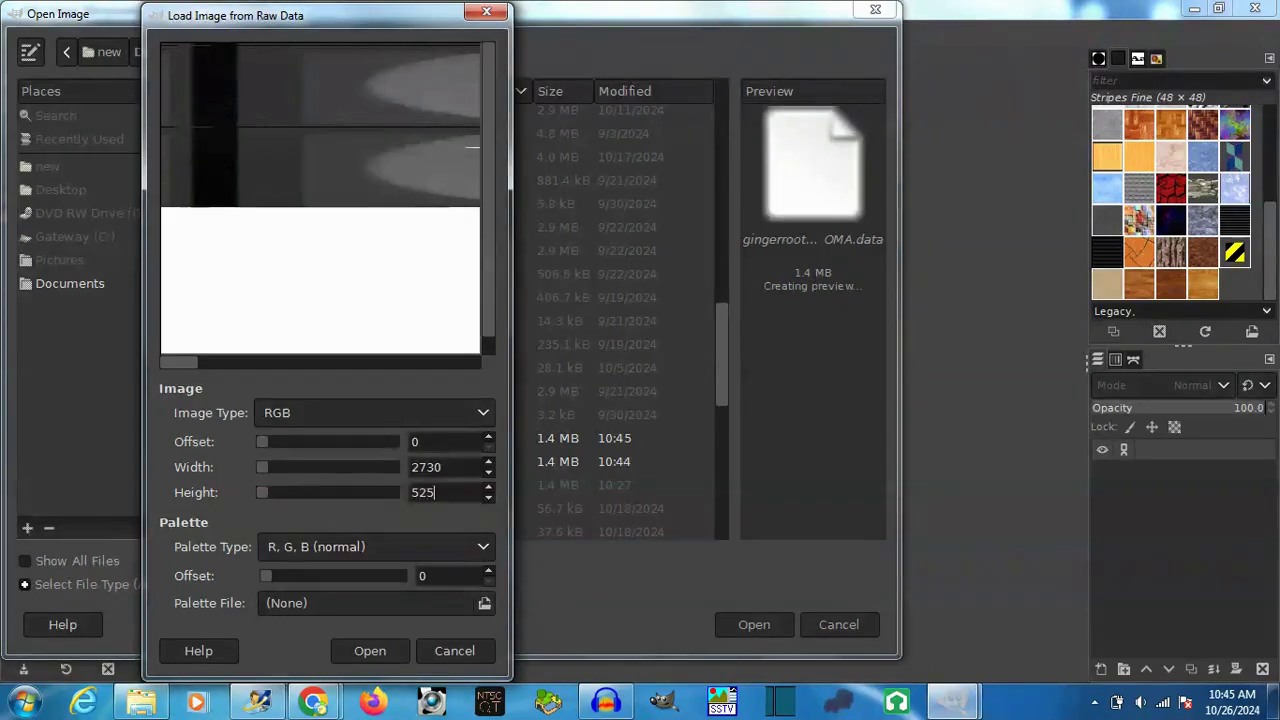
{"action": "left_click", "coordinate": [360, 412]}
{"action": "left_click", "coordinate": [326, 289]}
{"action": "left_click_drag", "start_coordinate": [231, 364], "coordinate": [350, 384]}
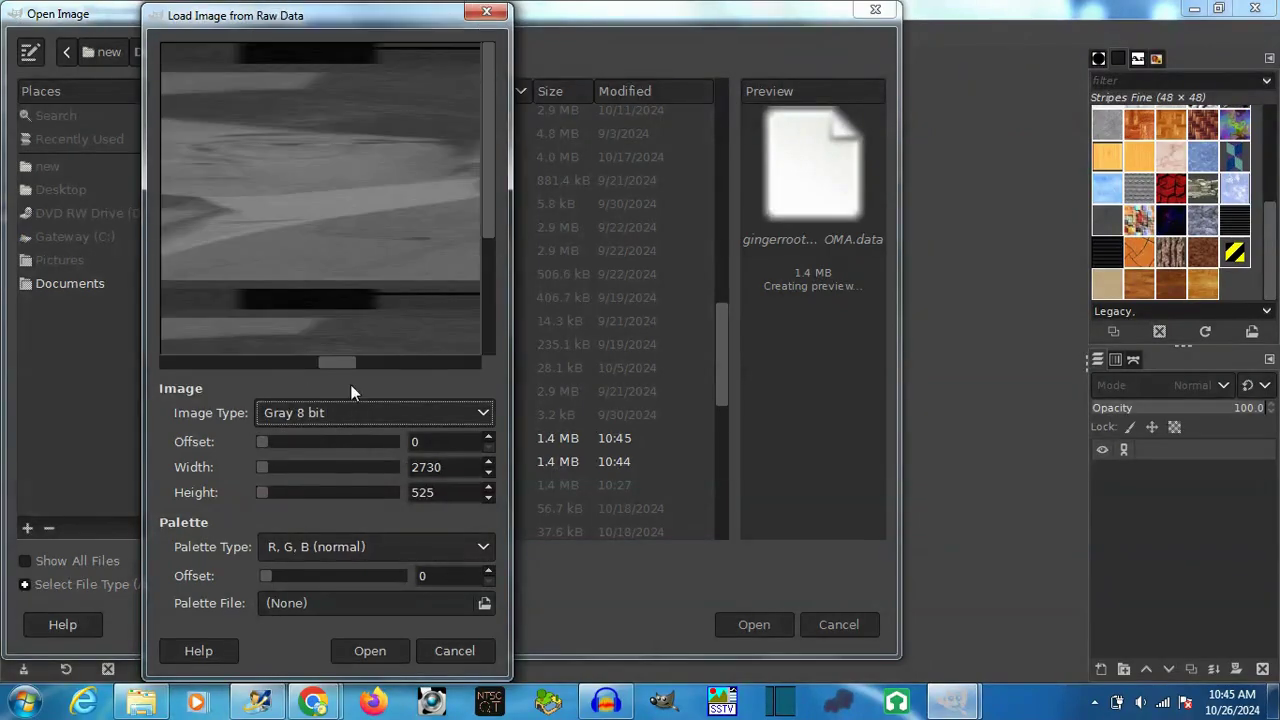
{"action": "left_click", "coordinate": [369, 651]}
Step: Open gingerrootoneCHROMA.data with the same raw settings and view it at 100%
{"action": "left_click", "coordinate": [393, 651]}
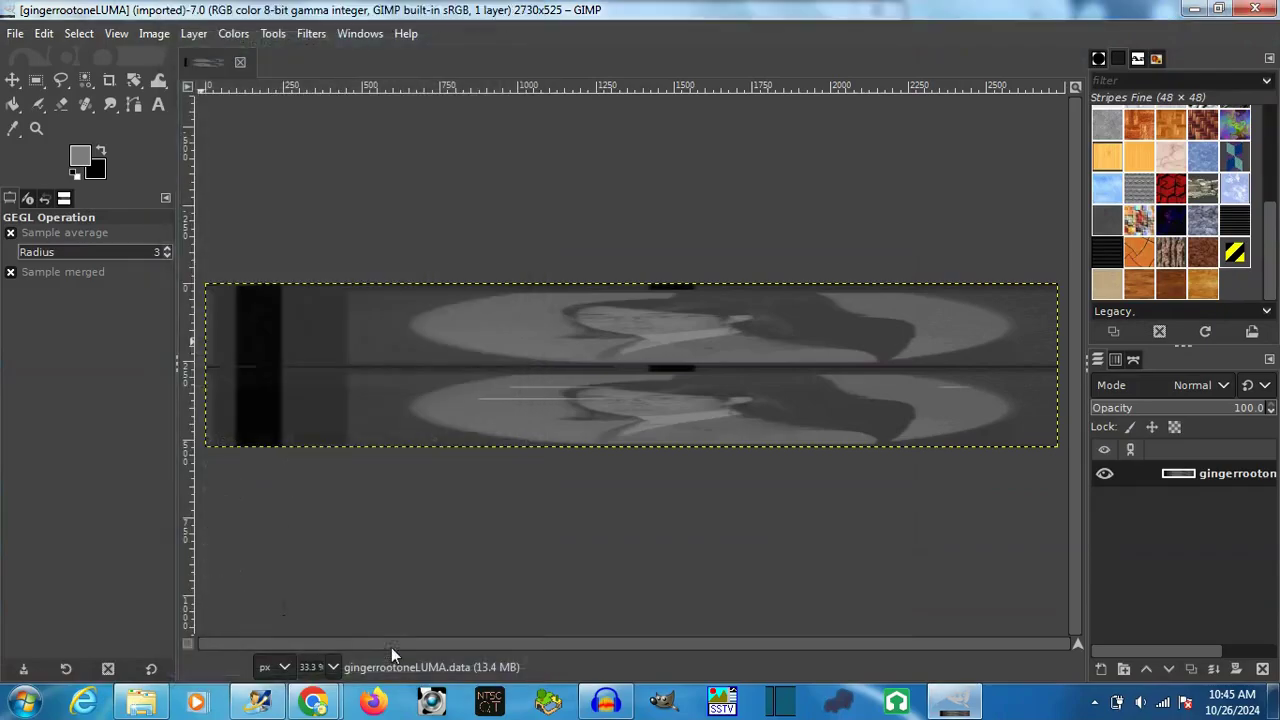
{"action": "left_click", "coordinate": [333, 667]}
{"action": "left_click", "coordinate": [320, 563]}
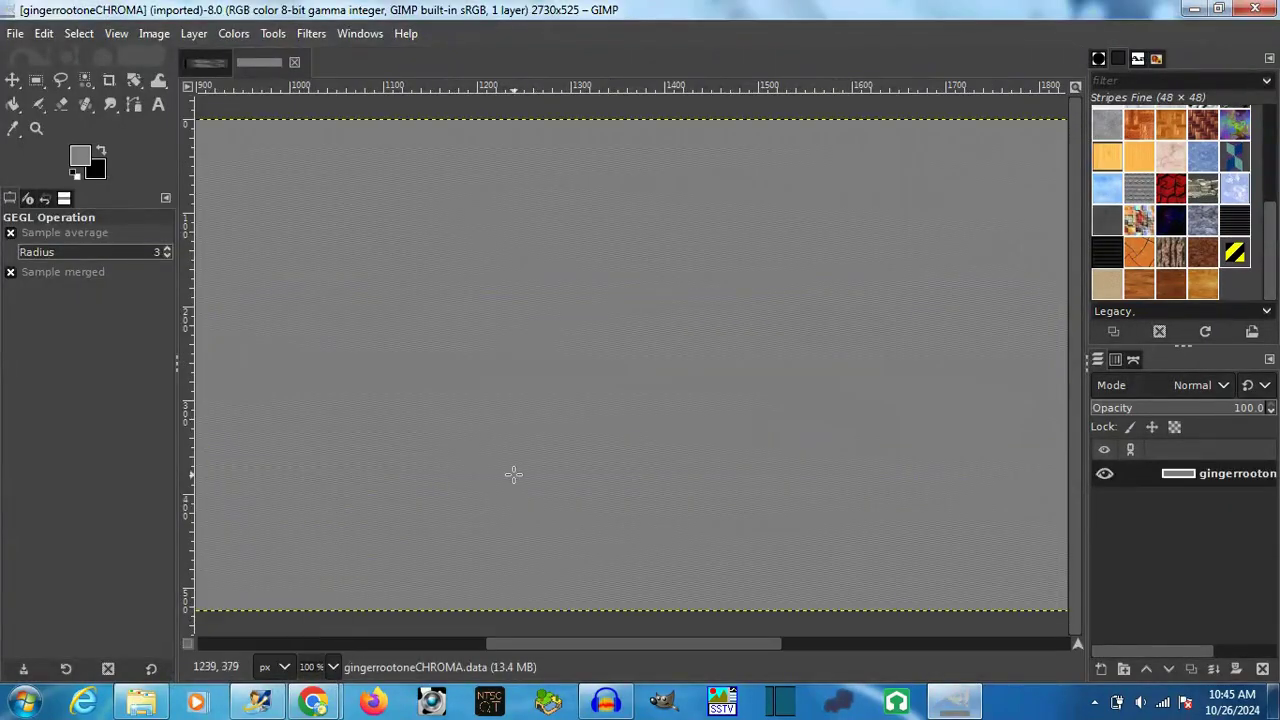
Step: Inspect the luma image at 200% and 100%, then return to the chroma image
{"action": "left_click", "coordinate": [208, 65]}
{"action": "left_click", "coordinate": [333, 667]}
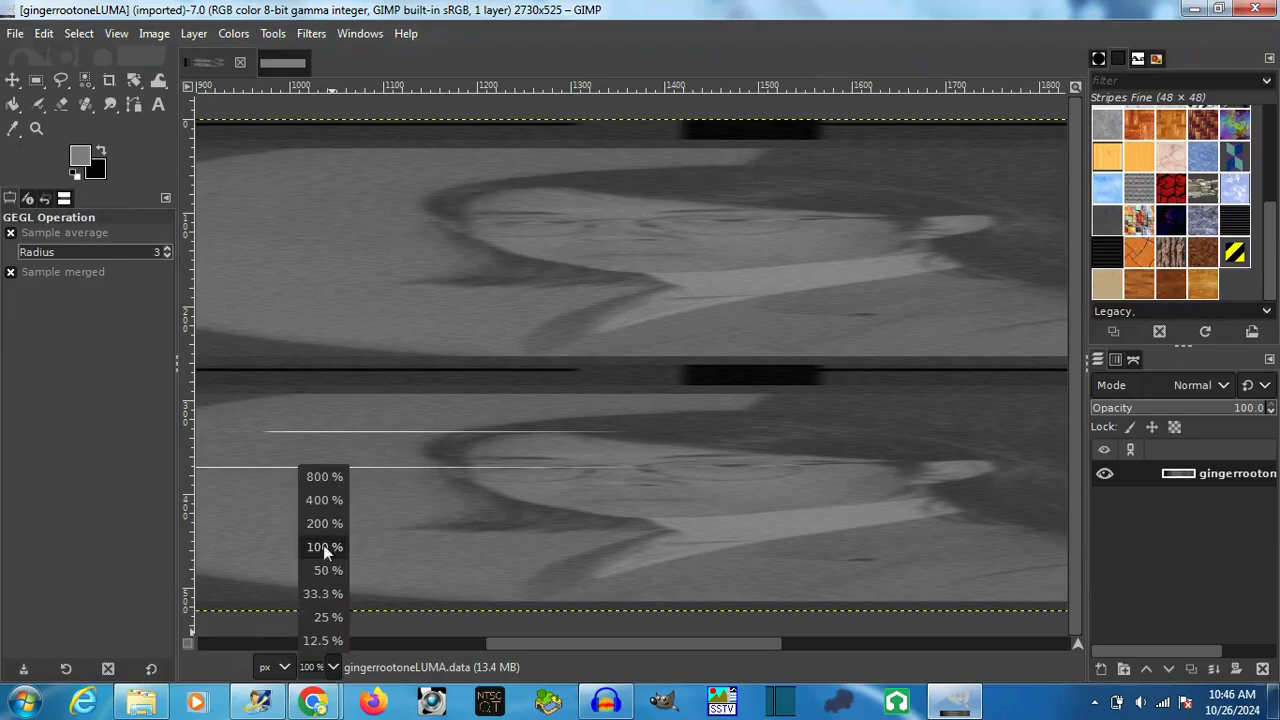
{"action": "left_click", "coordinate": [324, 523]}
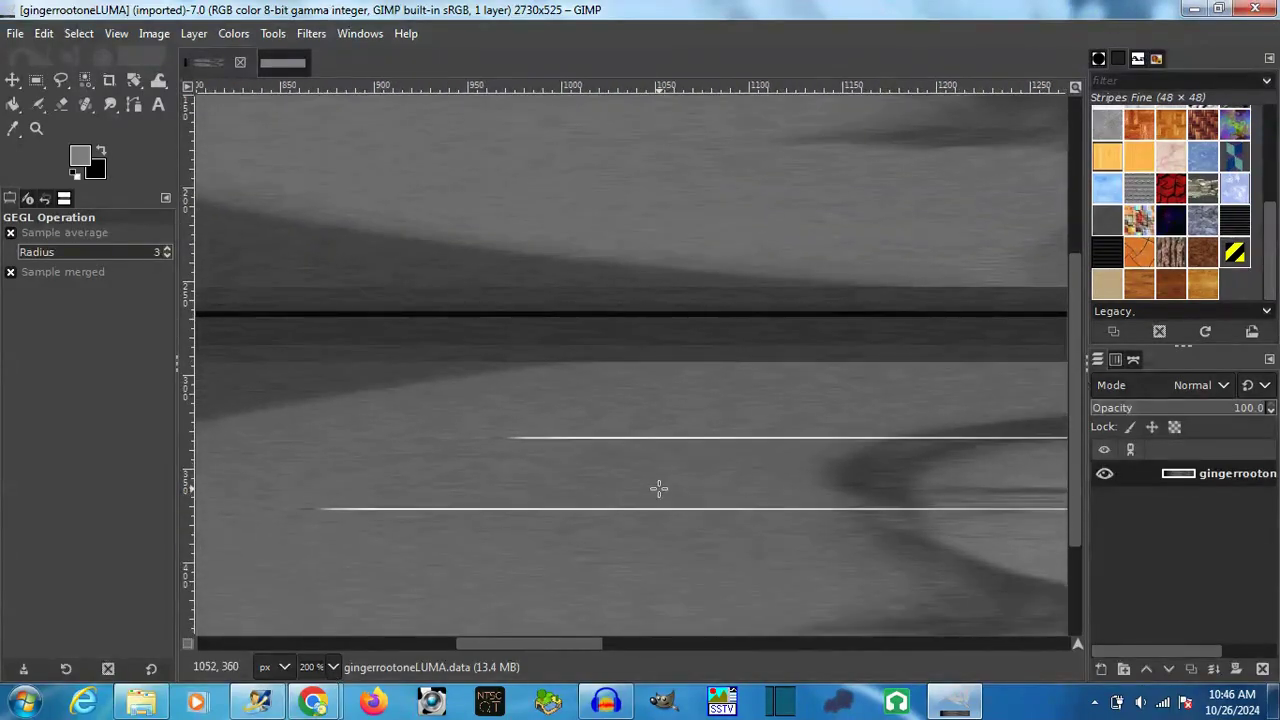
{"action": "left_click", "coordinate": [333, 667]}
{"action": "left_click", "coordinate": [324, 546]}
{"action": "mouse_move", "coordinate": [412, 648]}
{"action": "left_mouse_down"}
{"action": "mouse_move", "coordinate": [800, 632]}
{"action": "mouse_move", "coordinate": [507, 665]}
{"action": "left_mouse_up"}
{"action": "left_click", "coordinate": [278, 61]}
Step: Scale the chroma image to 1365 px wide (1365×525)
{"action": "left_click", "coordinate": [154, 33]}
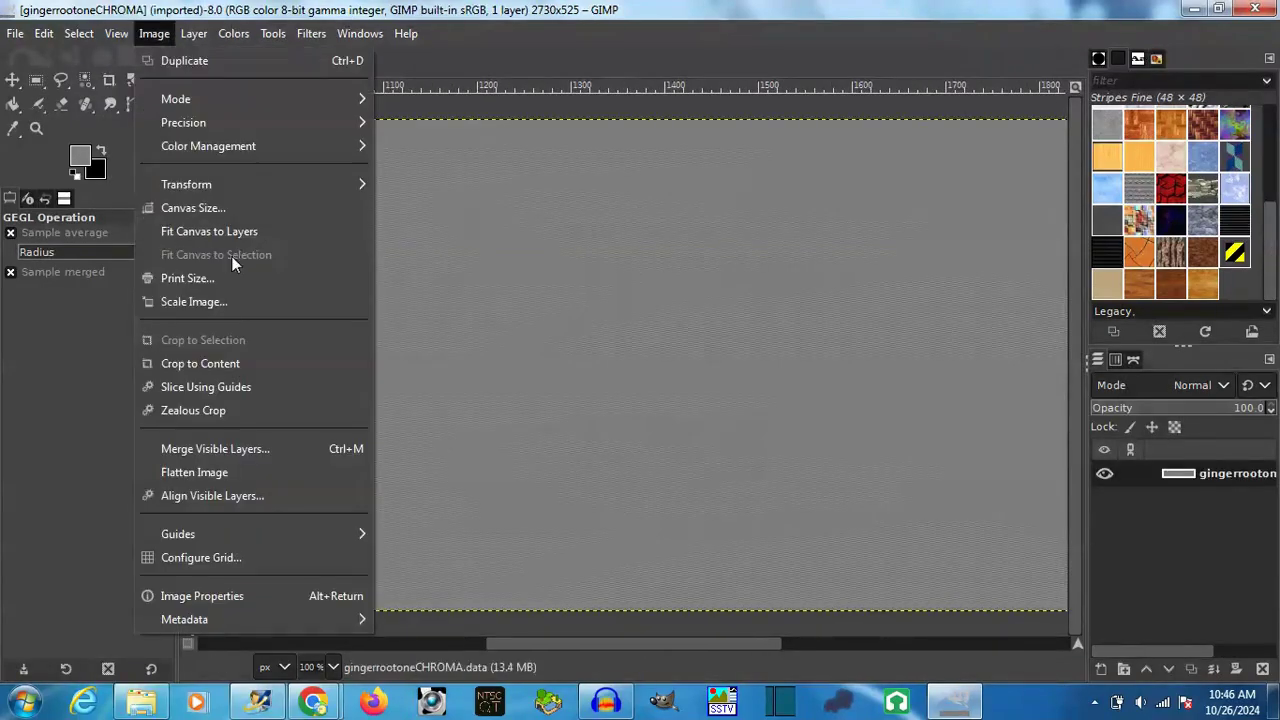
{"action": "left_click", "coordinate": [231, 297]}
{"action": "type", "text": "1365"}
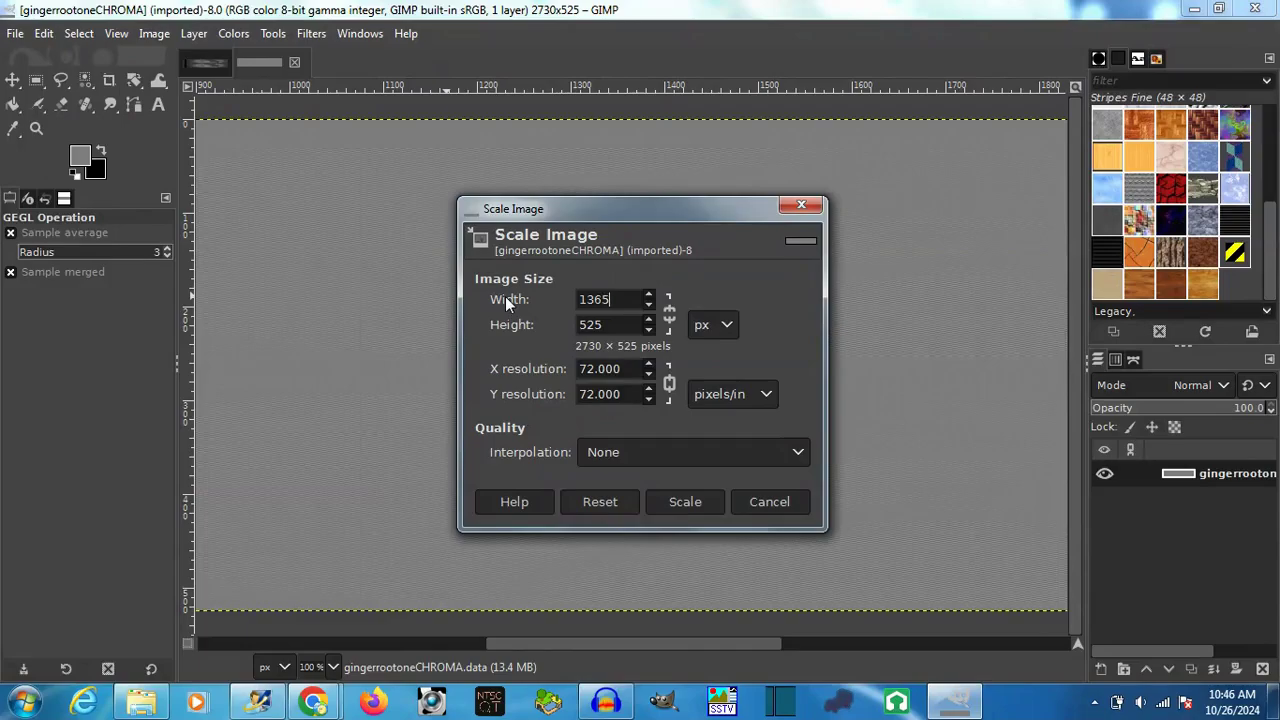
{"action": "key", "text": "Return"}
{"action": "left_click", "coordinate": [322, 484]}
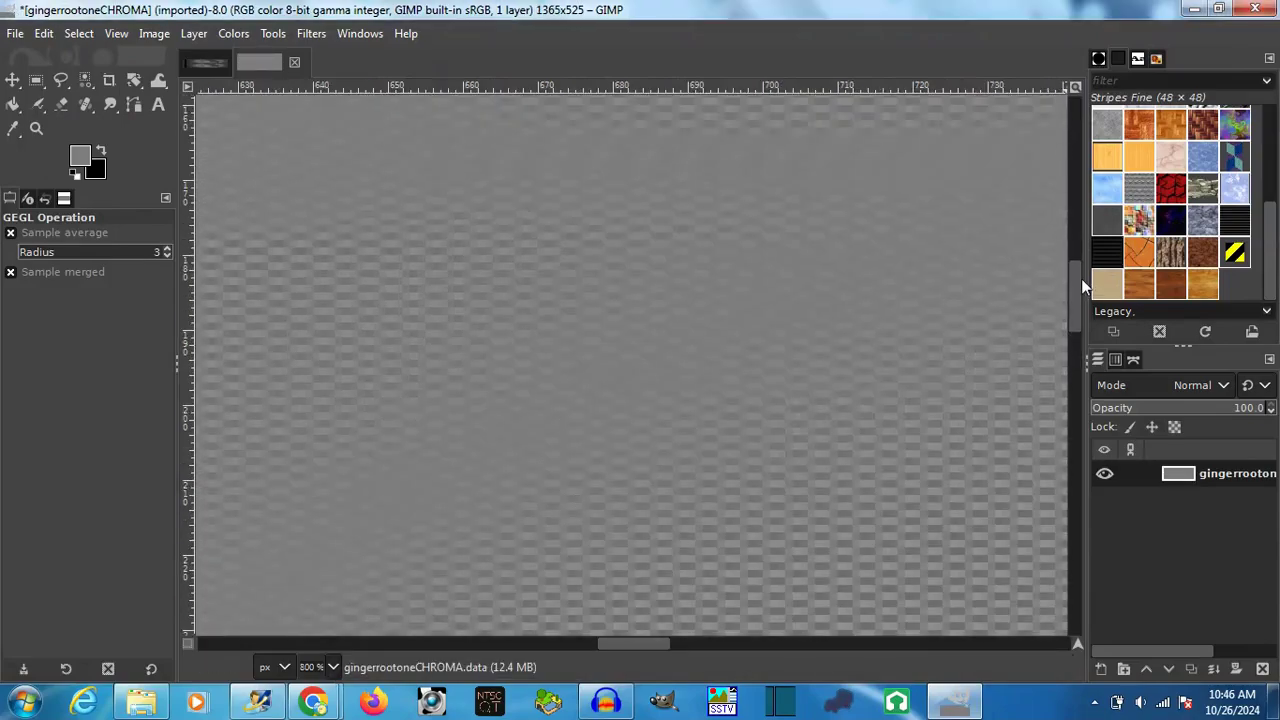
Step: Apply Video Degradation with the Staggered pattern to the chroma image
{"action": "left_click", "coordinate": [311, 33]}
{"action": "left_click", "coordinate": [600, 474]}
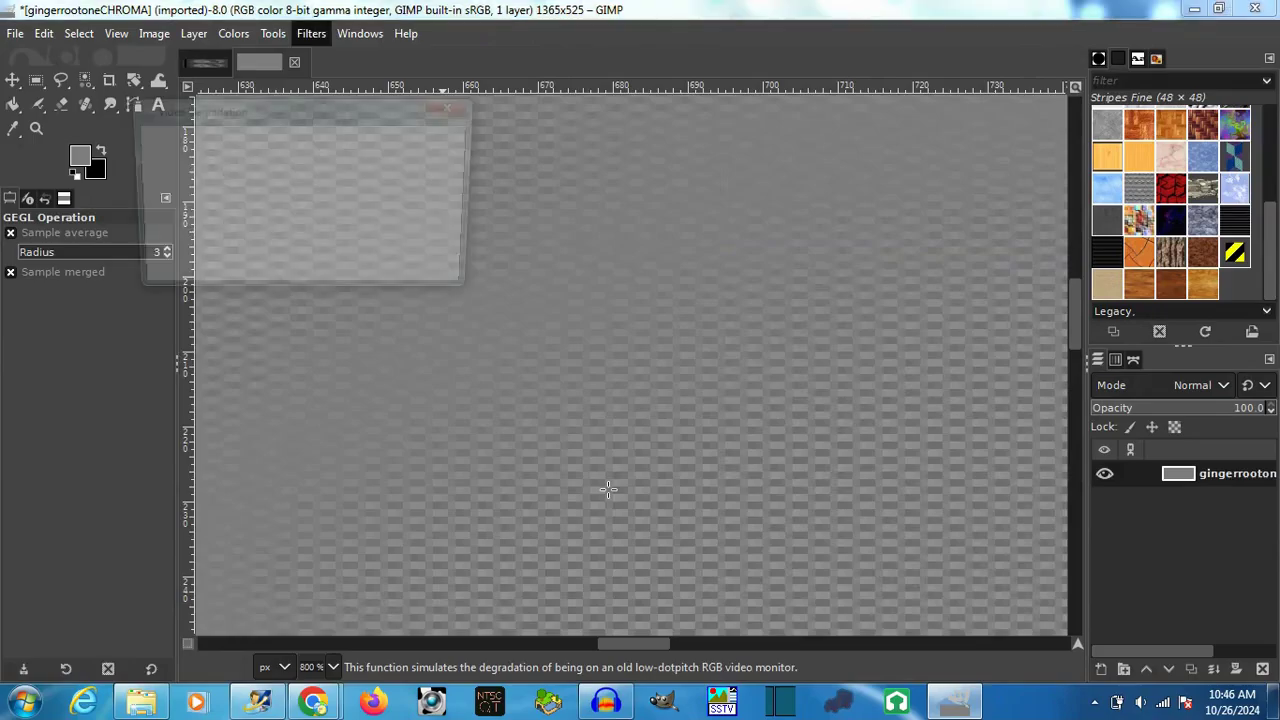
{"action": "left_click", "coordinate": [303, 215]}
{"action": "left_click", "coordinate": [334, 240]}
{"action": "left_click", "coordinate": [330, 180]}
{"action": "left_click", "coordinate": [330, 206]}
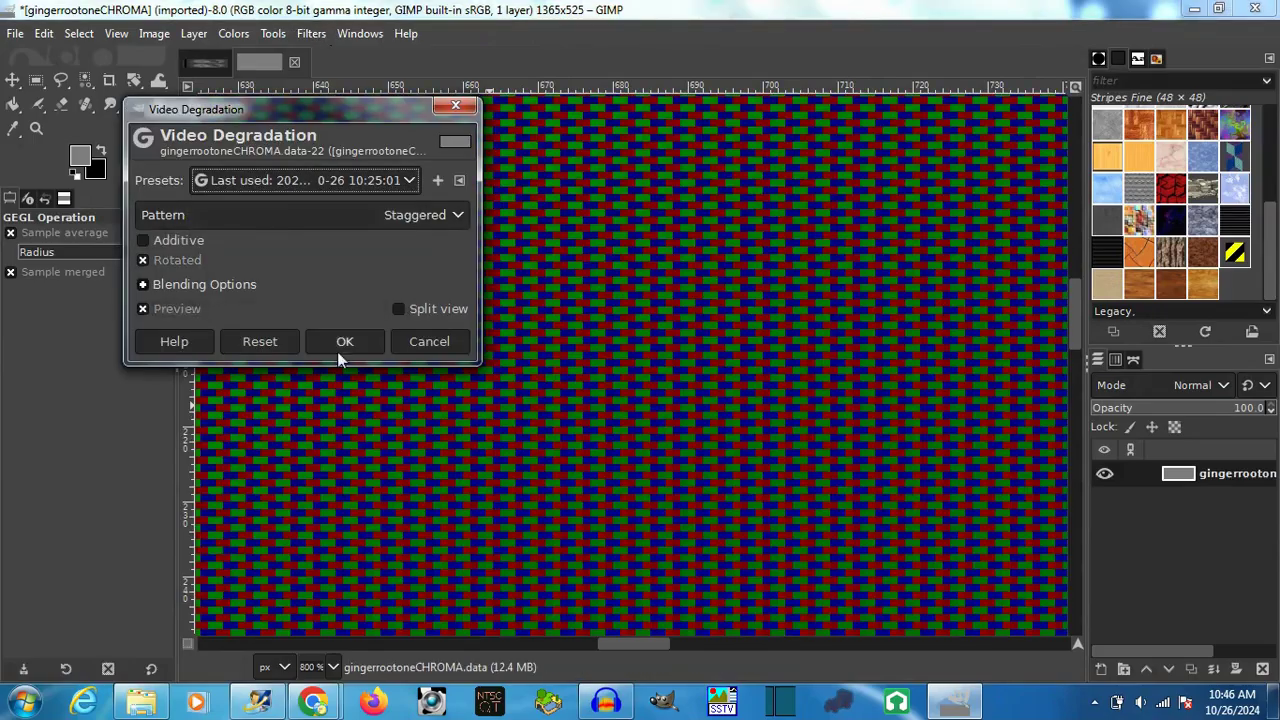
{"action": "left_click", "coordinate": [344, 341]}
Step: Decompose the chroma image into red, green and blue layers
{"action": "left_click", "coordinate": [333, 667]}
{"action": "left_click", "coordinate": [316, 544]}
{"action": "left_click", "coordinate": [233, 33]}
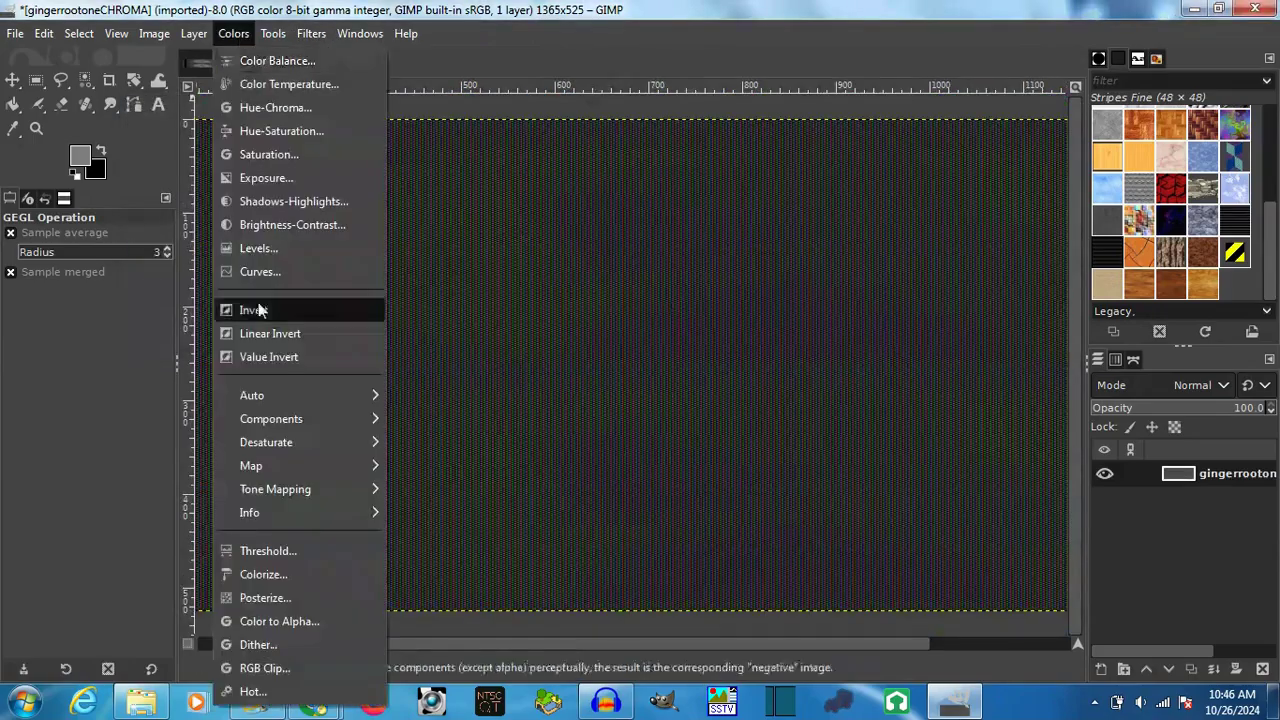
{"action": "left_click", "coordinate": [480, 508]}
{"action": "left_click", "coordinate": [645, 452]}
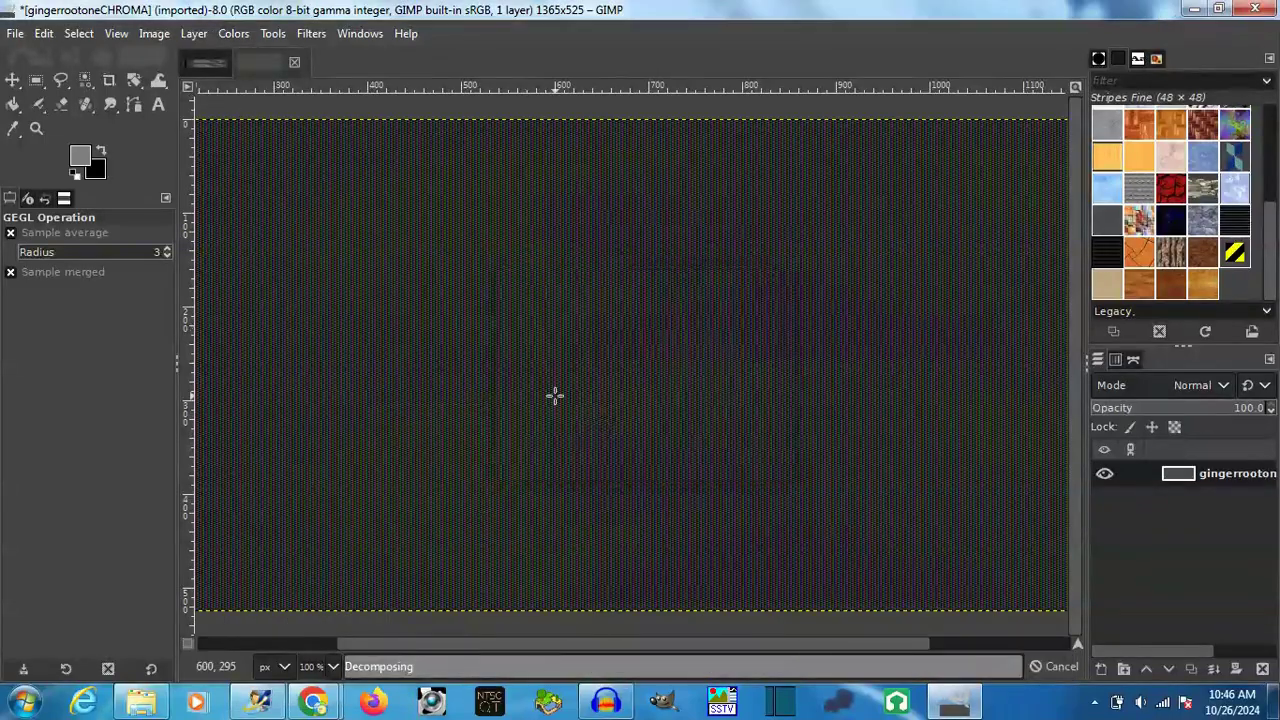
Step: Blur the red layer with a 4-pixel horizontal Gaussian blur
{"action": "left_click", "coordinate": [324, 477]}
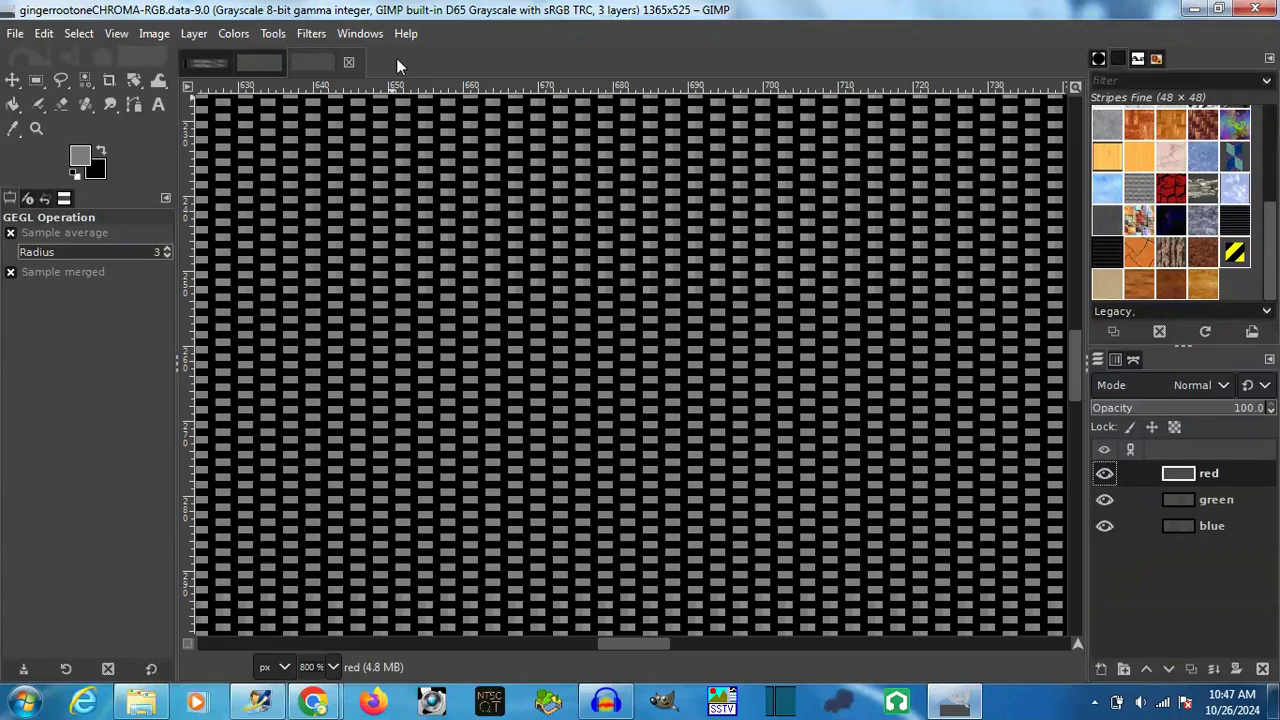
{"action": "left_click", "coordinate": [311, 33]}
{"action": "left_click", "coordinate": [590, 194]}
{"action": "left_click", "coordinate": [329, 180]}
{"action": "left_click", "coordinate": [329, 207]}
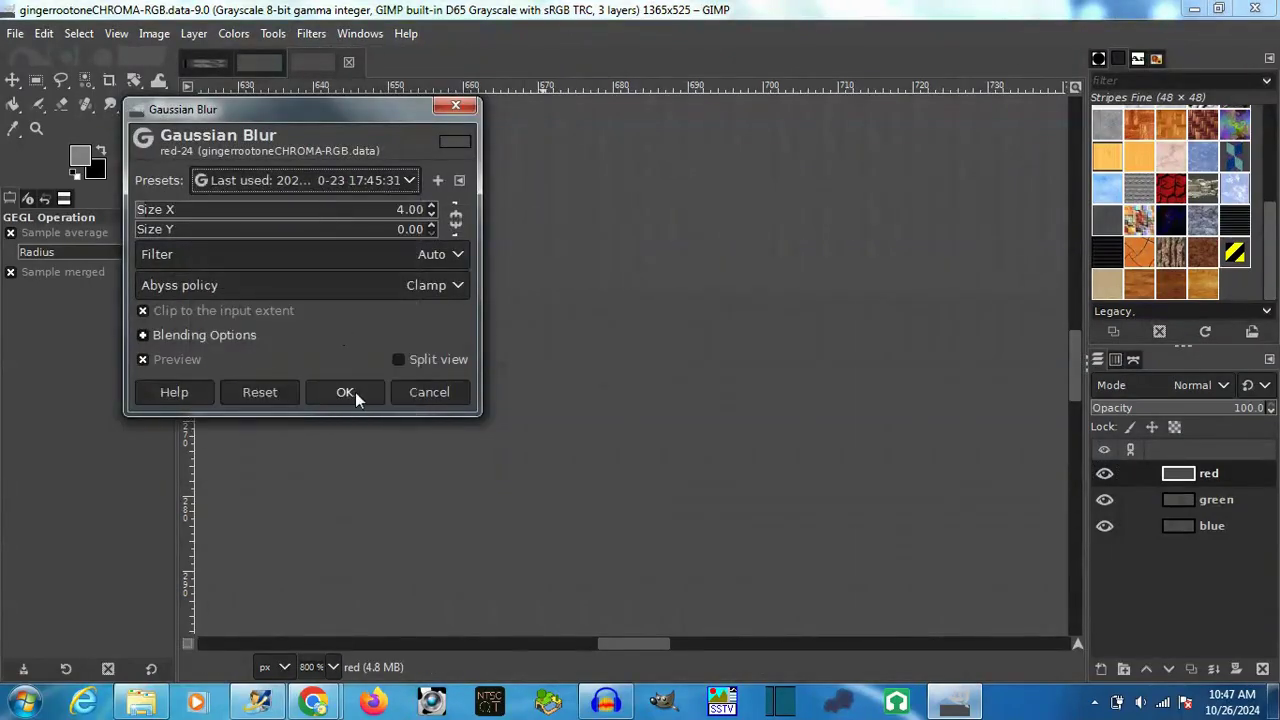
{"action": "left_click", "coordinate": [349, 392]}
Step: Repeat the blur on the green and blue layers and recompose them into colour
{"action": "left_click", "coordinate": [1140, 499]}
{"action": "key", "text": "alt+r"}
{"action": "key", "text": "Return"}
{"action": "left_click", "coordinate": [1208, 535]}
{"action": "key", "text": "alt+r"}
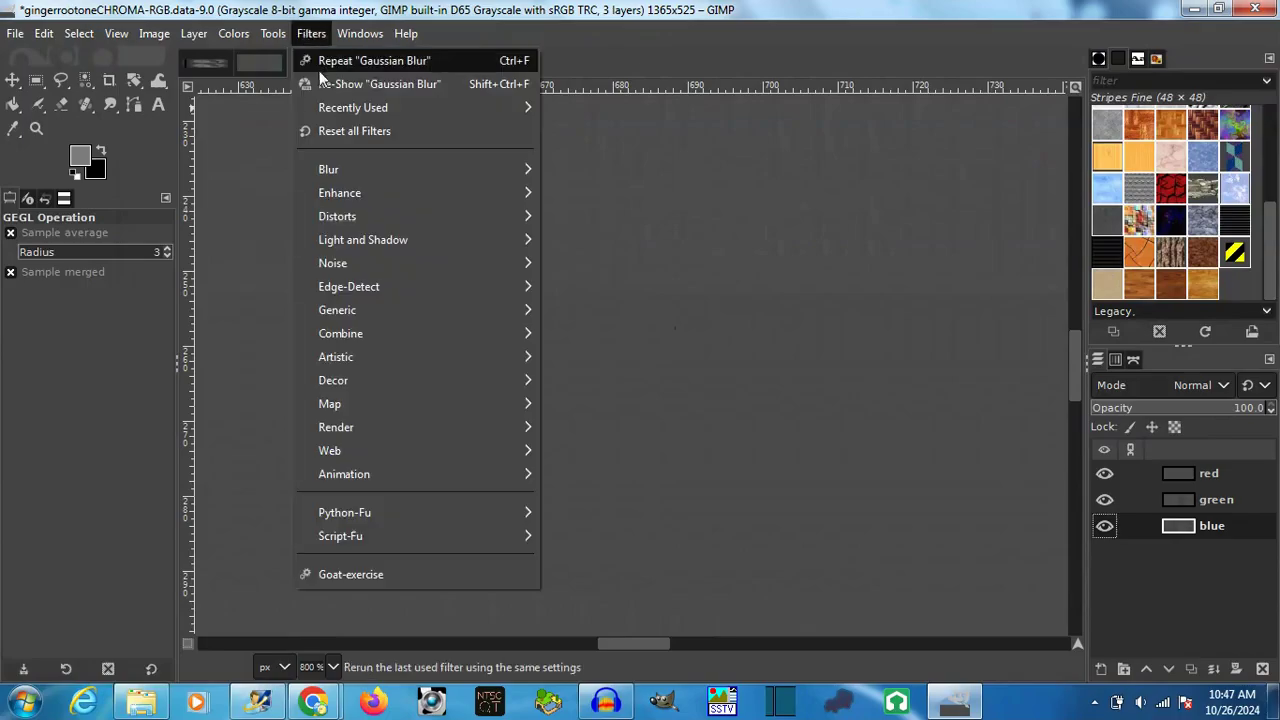
{"action": "key", "text": "Return"}
{"action": "left_click", "coordinate": [233, 33]}
{"action": "left_click", "coordinate": [440, 536]}
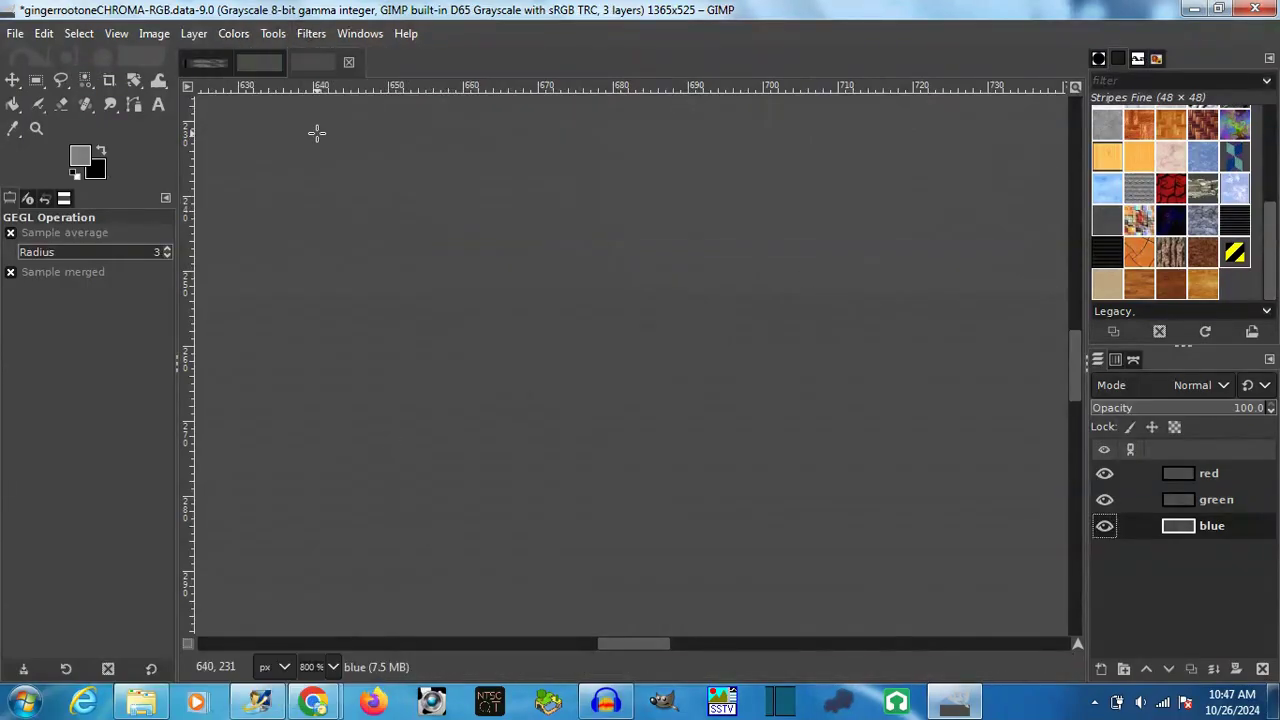
Step: Close the leftover image without saving and show the LUMA image in GIMP
{"action": "left_click", "coordinate": [348, 62]}
{"action": "left_click", "coordinate": [615, 444]}
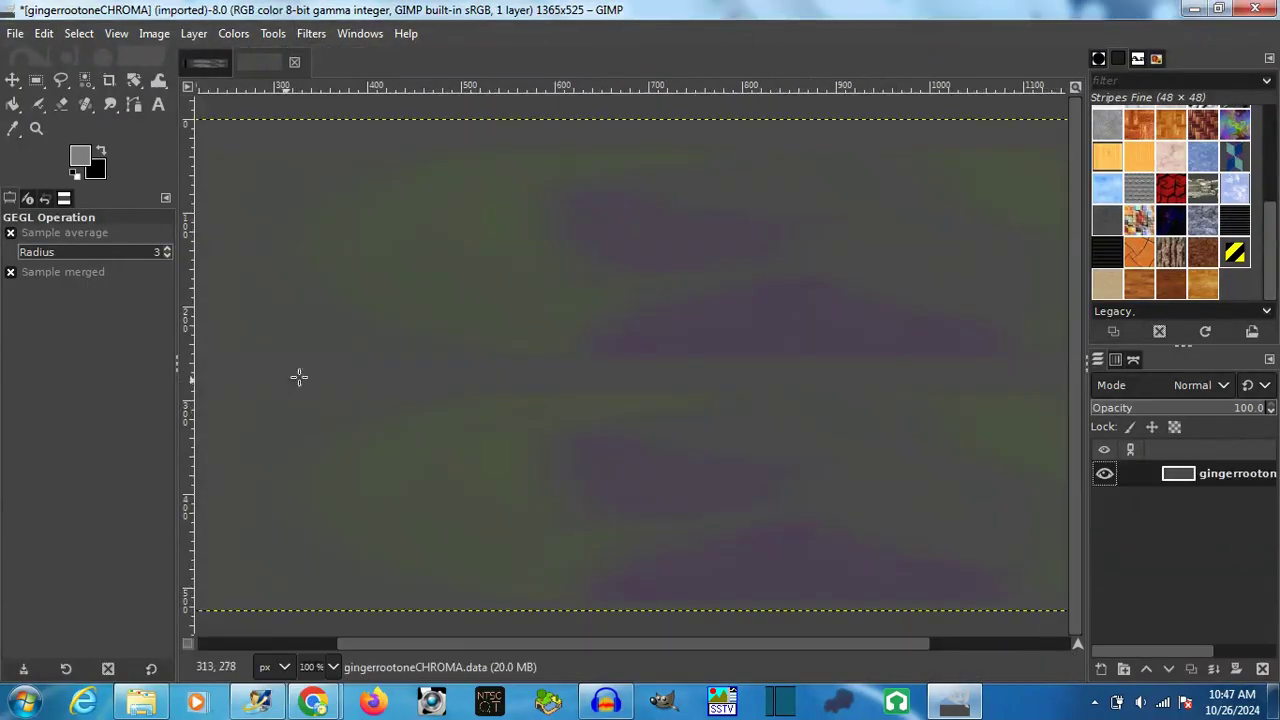
{"action": "left_click", "coordinate": [203, 66]}
{"action": "left_click", "coordinate": [282, 62]}
{"action": "left_click", "coordinate": [206, 62]}
{"action": "left_click_drag", "start_coordinate": [497, 643], "coordinate": [299, 632]}
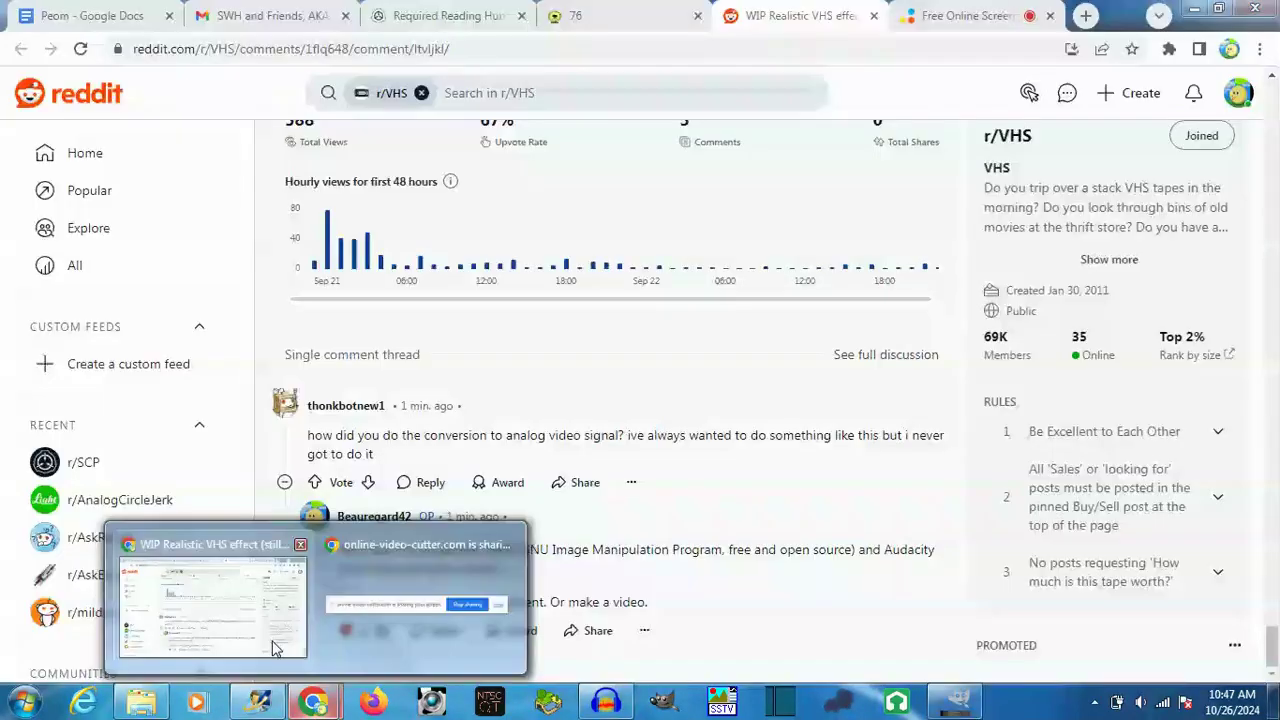
{"action": "left_click", "coordinate": [277, 648]}
{"action": "mouse_move", "coordinate": [313, 701]}
{"action": "left_click", "coordinate": [963, 17]}
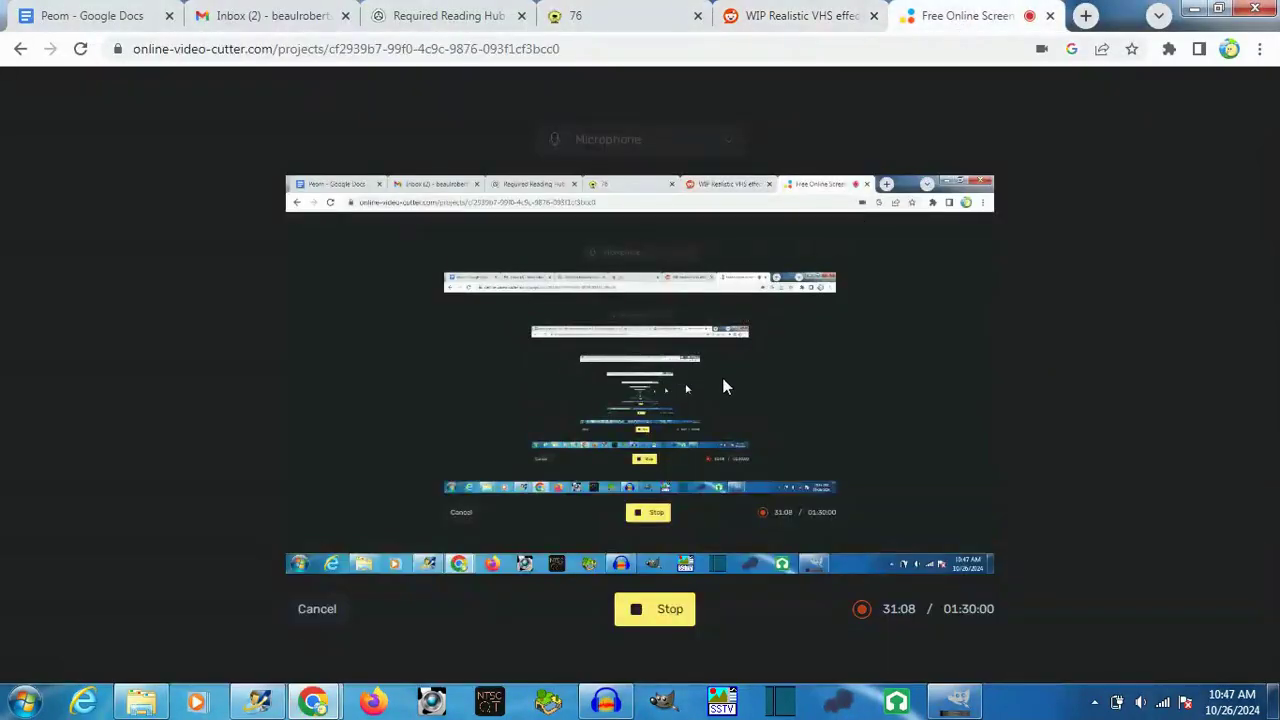
{"action": "left_click", "coordinate": [944, 706]}
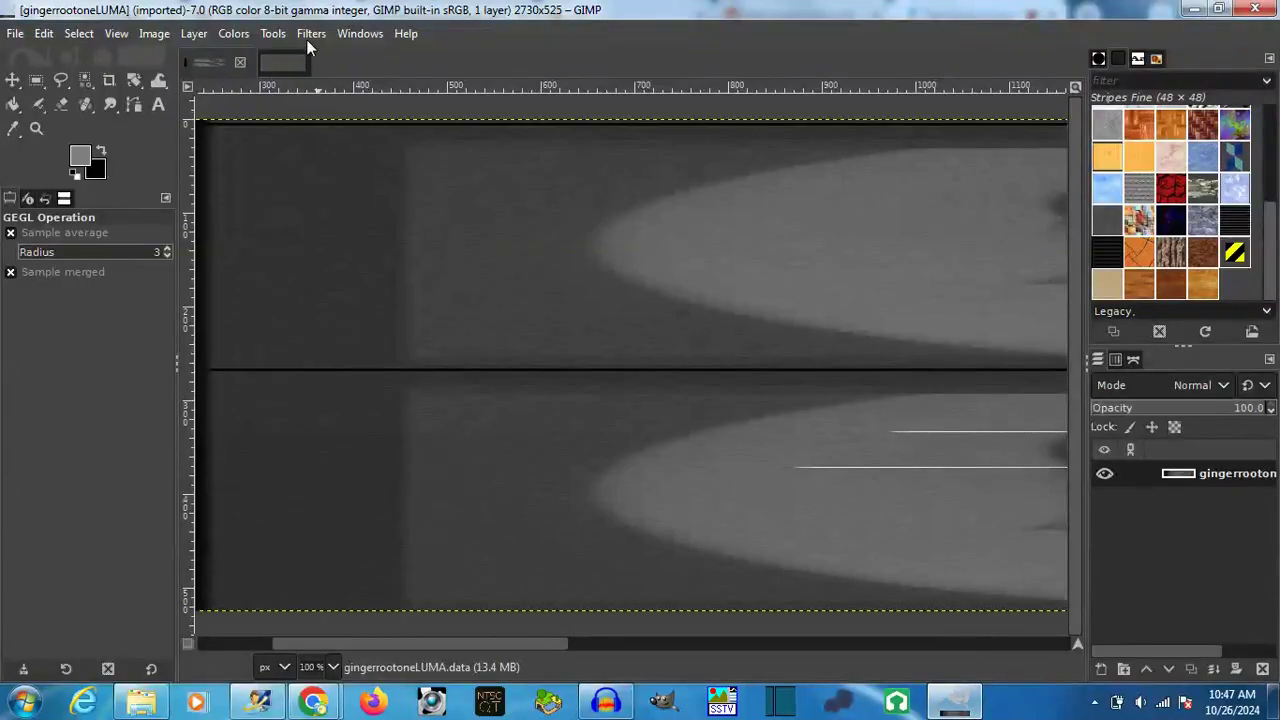
Step: Paste the recomposed CHROMA image into the LUMA image as a new layer
{"action": "key", "text": "ctrl+v"}
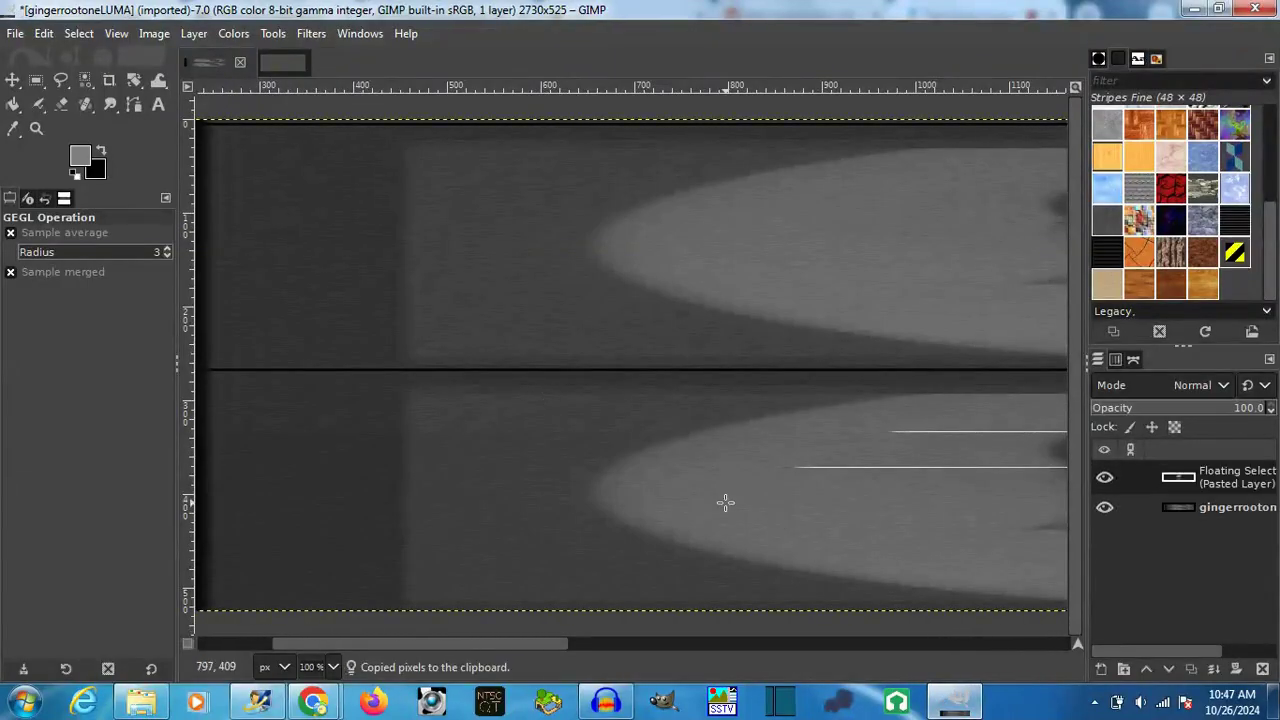
{"action": "left_click", "coordinate": [1100, 669]}
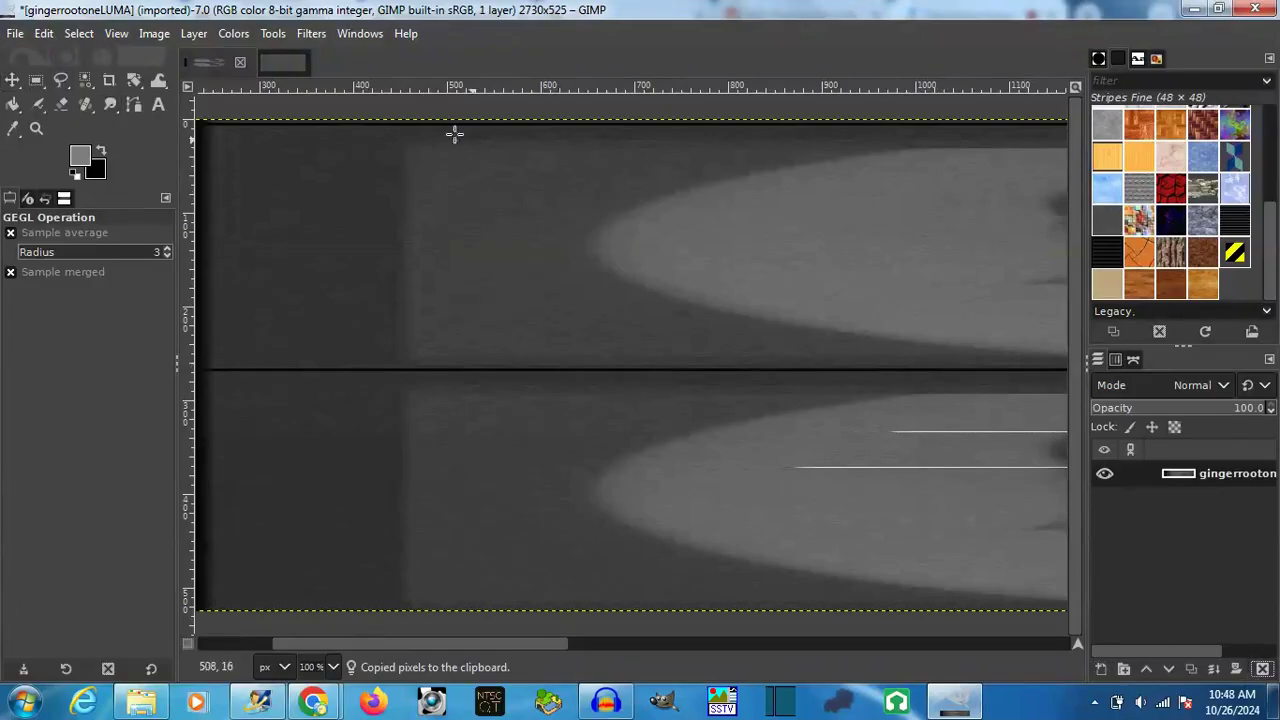
{"action": "key", "text": "ctrl+Page_Down"}
{"action": "key", "text": "ctrl+Page_Up"}
{"action": "key", "text": "ctrl+v"}
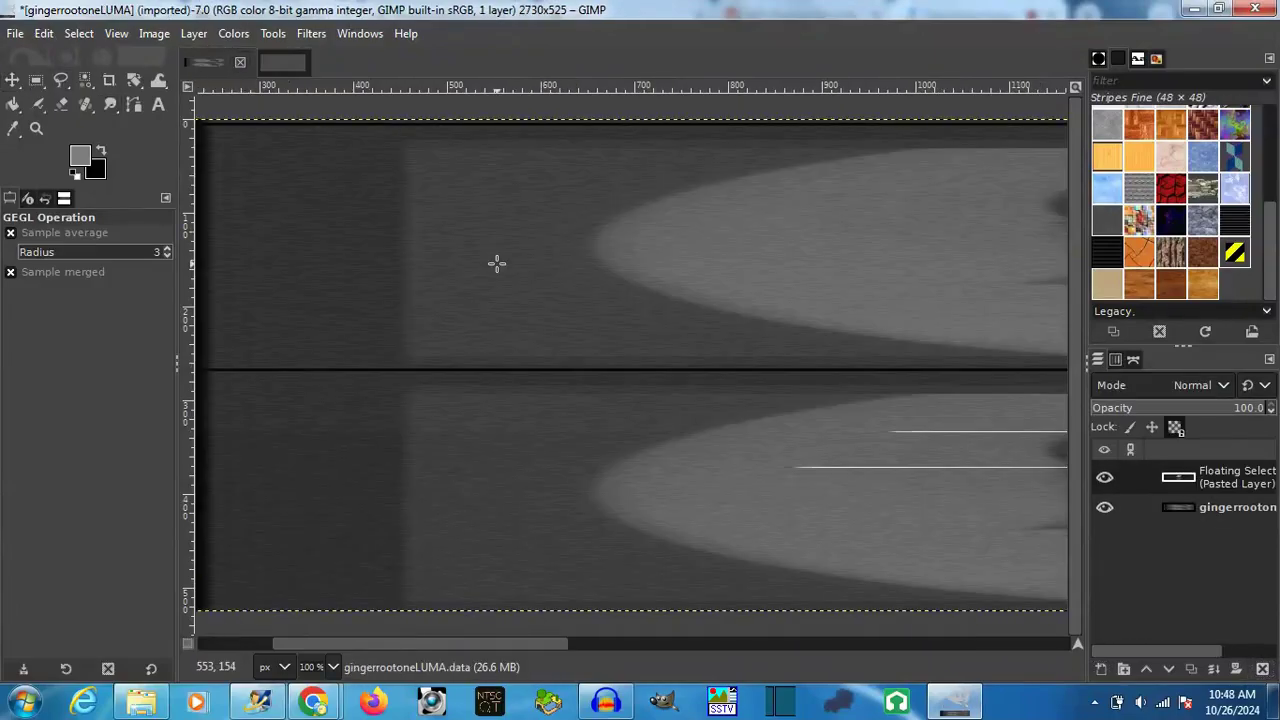
{"action": "left_click", "coordinate": [1100, 669]}
{"action": "left_click", "coordinate": [1021, 643]}
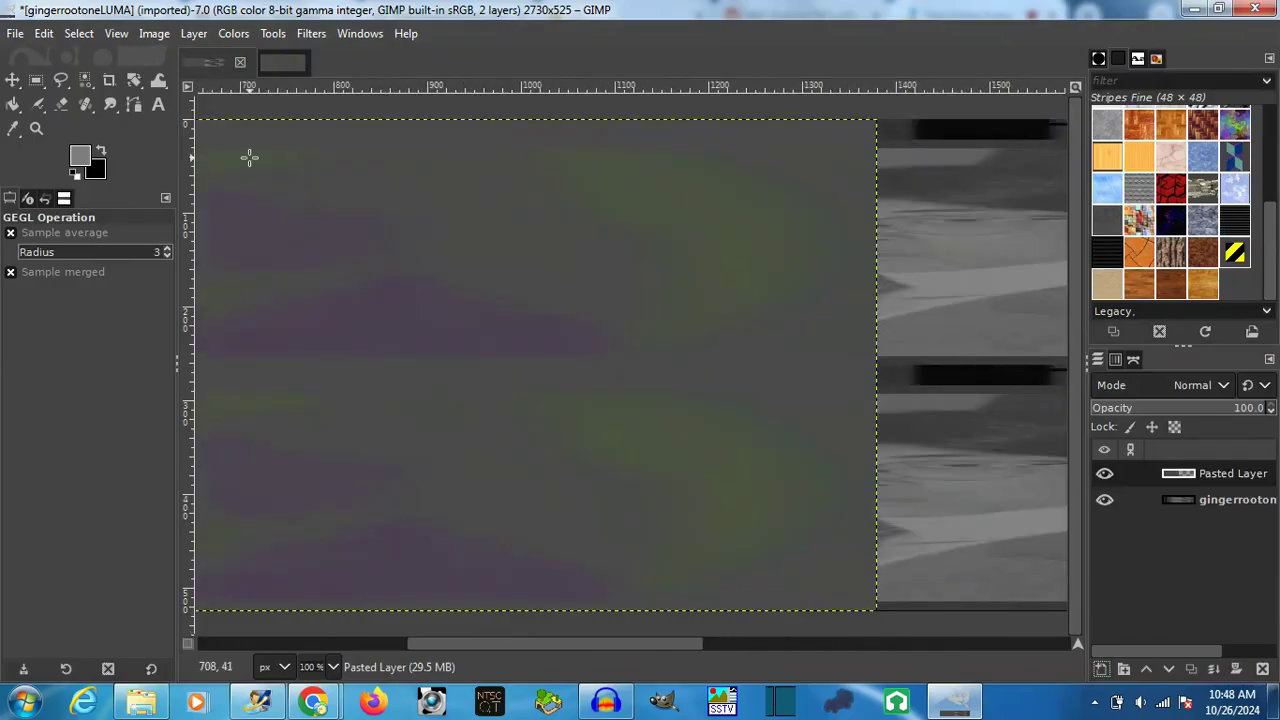
Step: Scale the colour layer to 2730 px wide
{"action": "left_click", "coordinate": [154, 33]}
{"action": "left_click", "coordinate": [245, 366]}
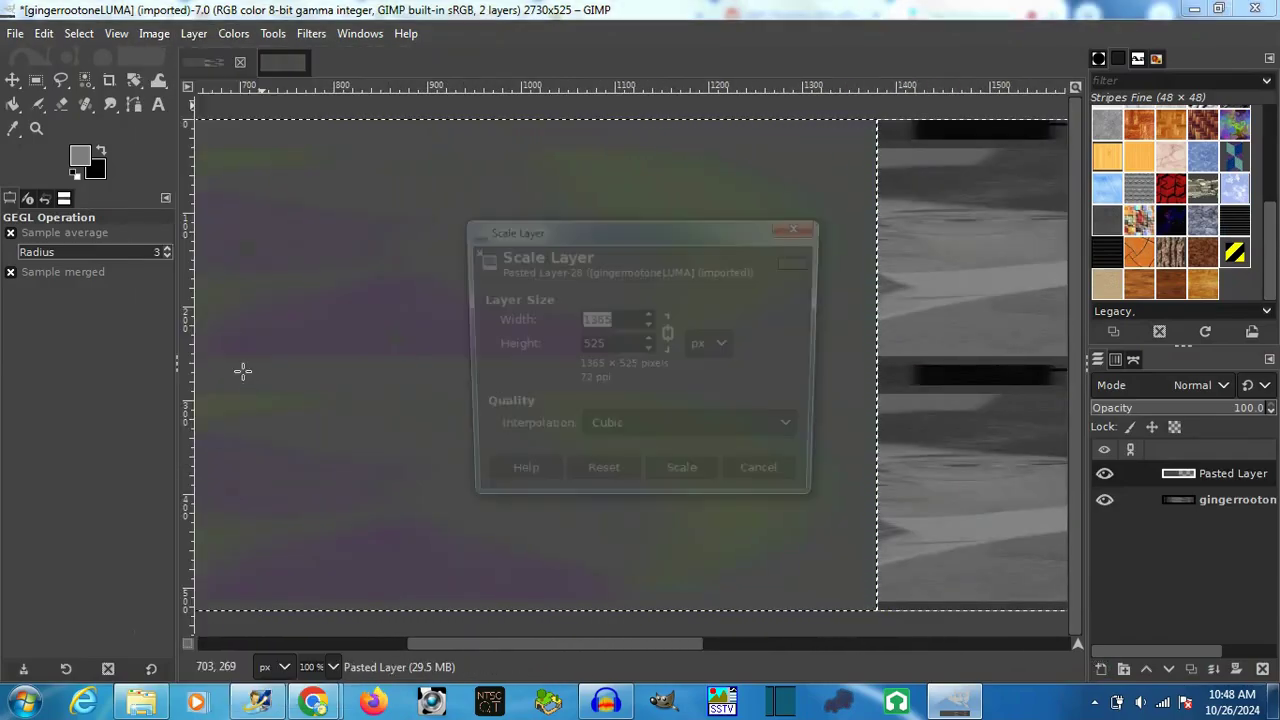
{"action": "left_click", "coordinate": [669, 337]}
{"action": "left_click_drag", "start_coordinate": [615, 320], "coordinate": [492, 326]}
{"action": "type", "text": "2730"}
{"action": "scroll", "coordinate": [601, 430], "scroll_direction": "up", "scroll_amount": 2}
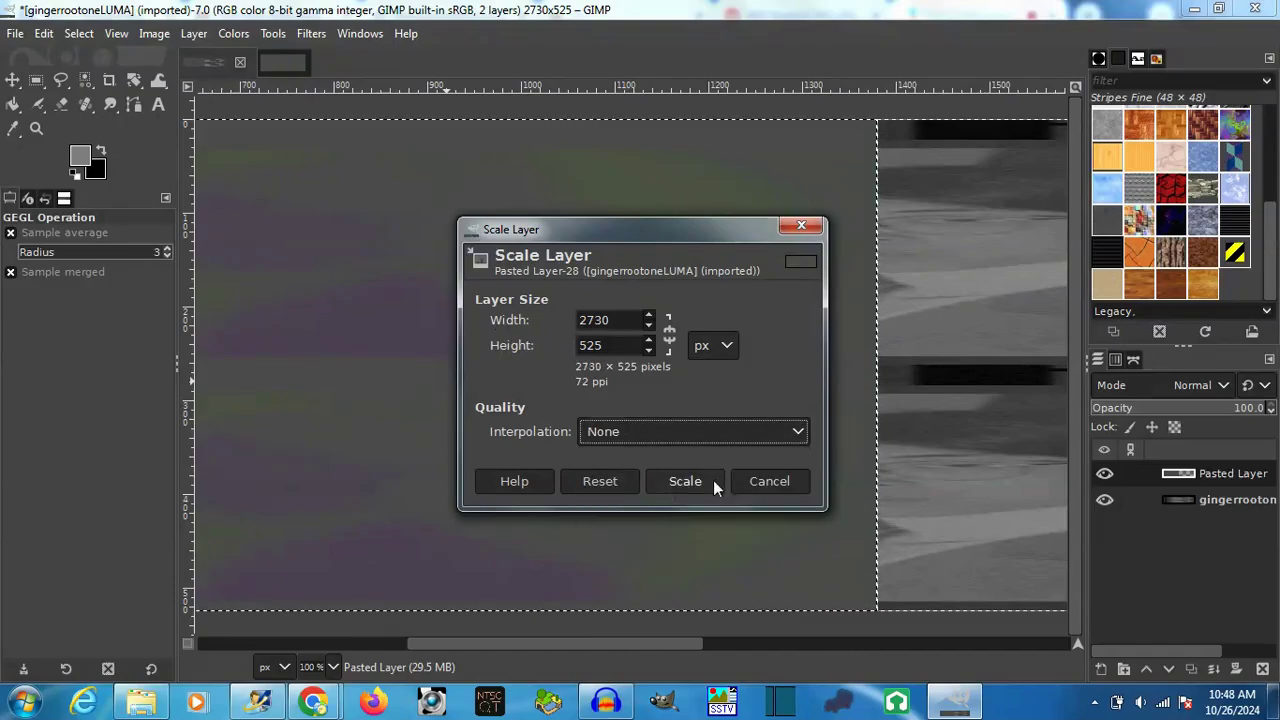
{"action": "left_click", "coordinate": [700, 481]}
Step: At 50% zoom, move the colour layer roughly over the luma frame
{"action": "left_click_drag", "start_coordinate": [425, 643], "coordinate": [763, 604]}
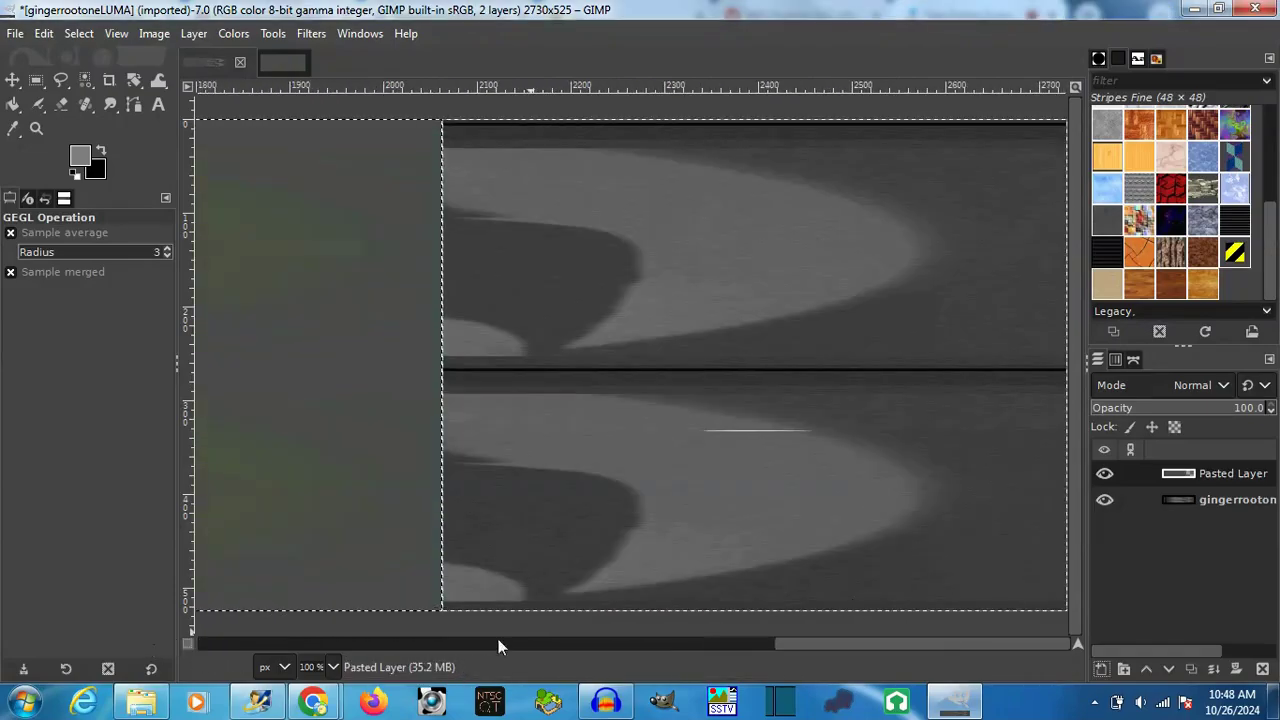
{"action": "left_click", "coordinate": [333, 667]}
{"action": "left_click", "coordinate": [329, 570]}
{"action": "scroll", "coordinate": [245, 593], "scroll_direction": "left", "scroll_amount": 5}
{"action": "key", "text": "m"}
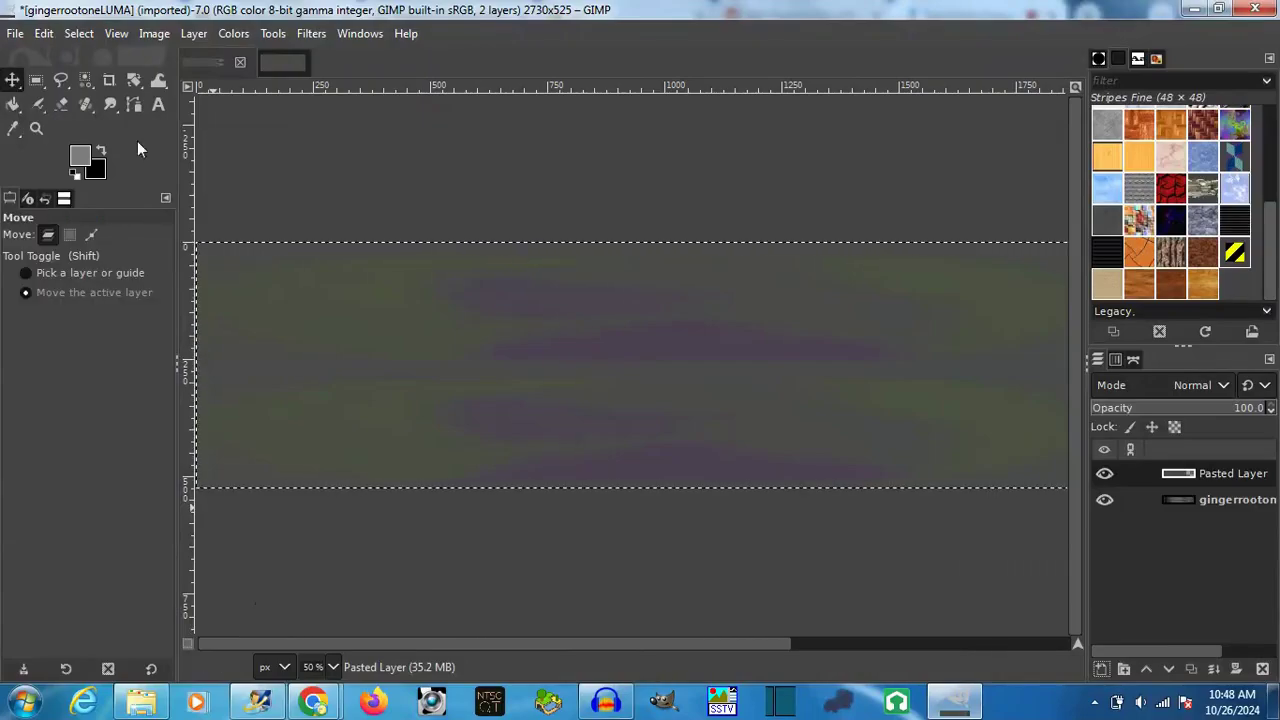
{"action": "mouse_move", "coordinate": [414, 347]}
{"action": "left_mouse_down"}
{"action": "mouse_move", "coordinate": [580, 362]}
{"action": "mouse_move", "coordinate": [643, 400]}
{"action": "left_mouse_up"}
Step: Fine-tune the colour layer's alignment at 800% zoom, then return to 100%
{"action": "left_click", "coordinate": [333, 667]}
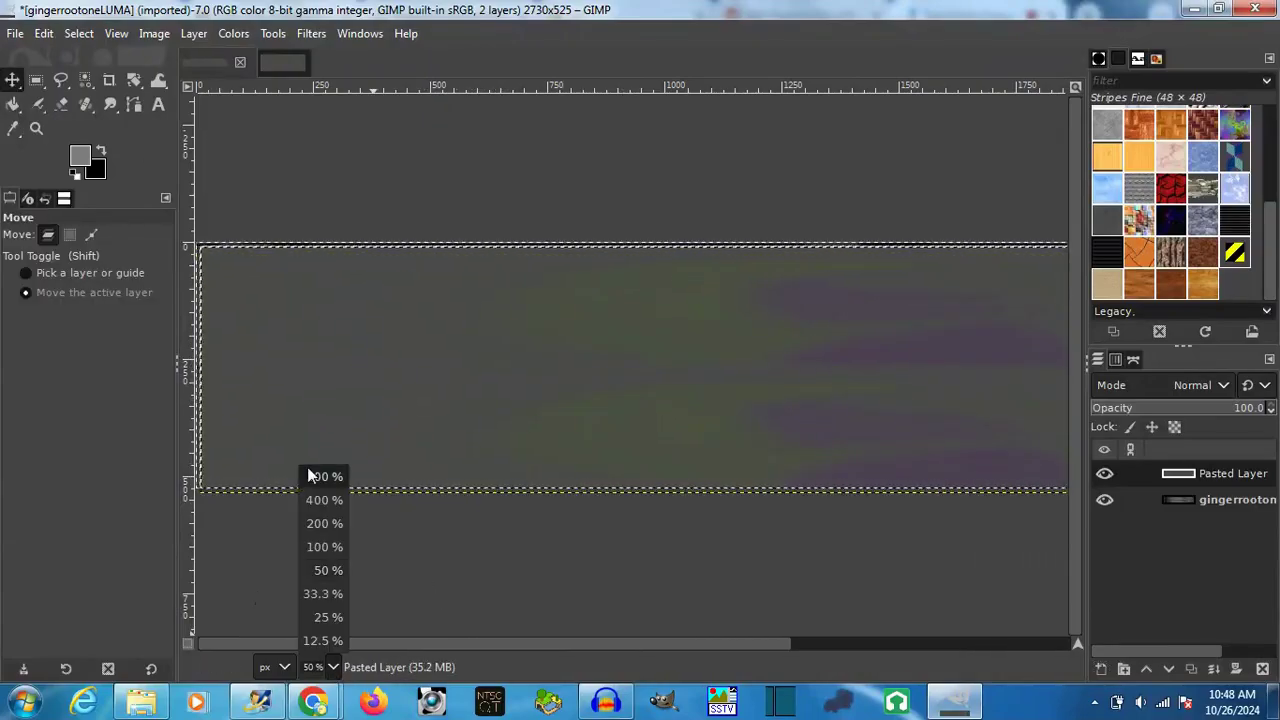
{"action": "left_click", "coordinate": [320, 474]}
{"action": "left_click_drag", "start_coordinate": [283, 647], "coordinate": [200, 647]}
{"action": "left_click_drag", "start_coordinate": [1078, 350], "coordinate": [1078, 120]}
{"action": "left_click_drag", "start_coordinate": [469, 272], "coordinate": [397, 192]}
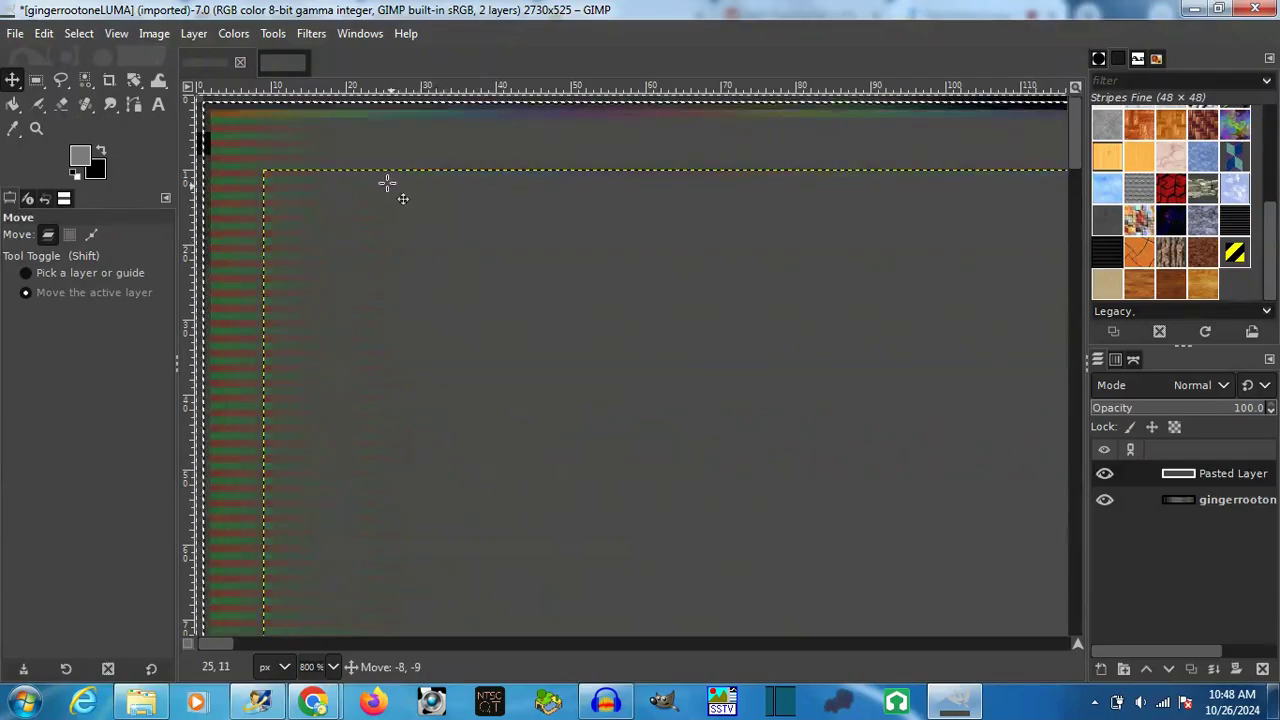
{"action": "left_click", "coordinate": [330, 667]}
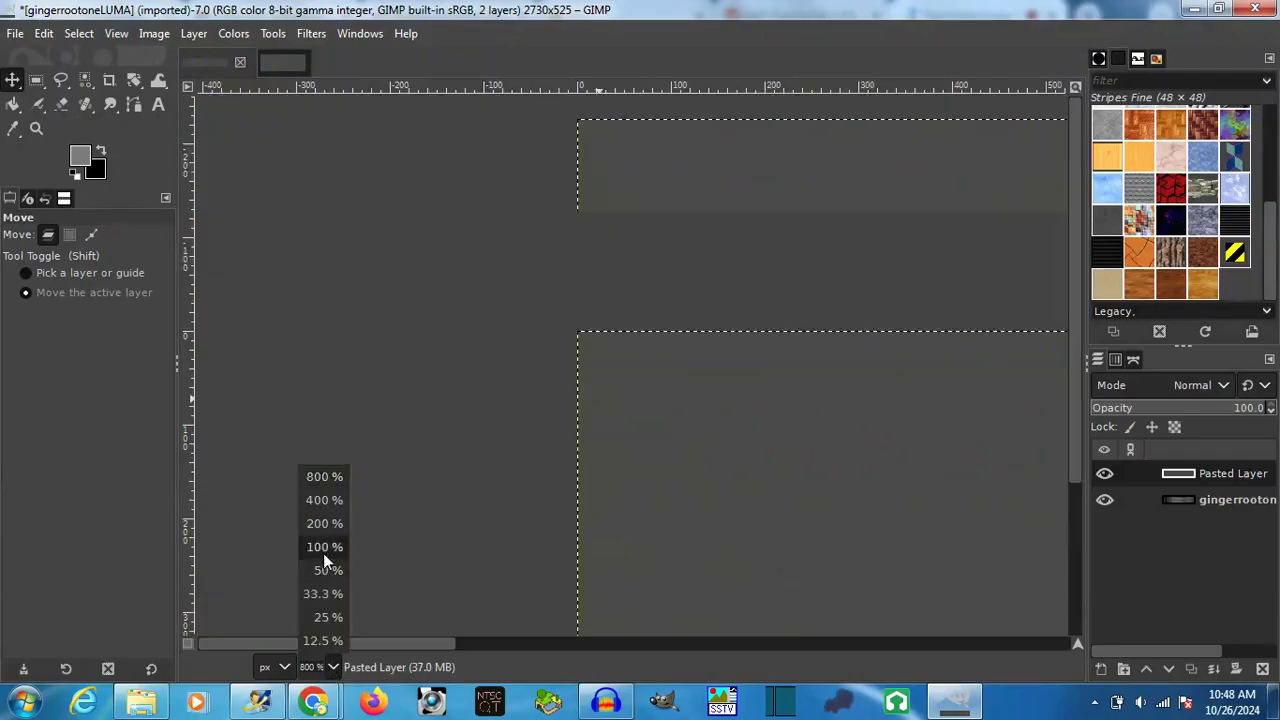
{"action": "left_click", "coordinate": [323, 548]}
{"action": "left_click_drag", "start_coordinate": [723, 643], "coordinate": [862, 643]}
Step: Set the colour layer to LCh Color mode and merge it down onto the luma layer
{"action": "left_click", "coordinate": [311, 33]}
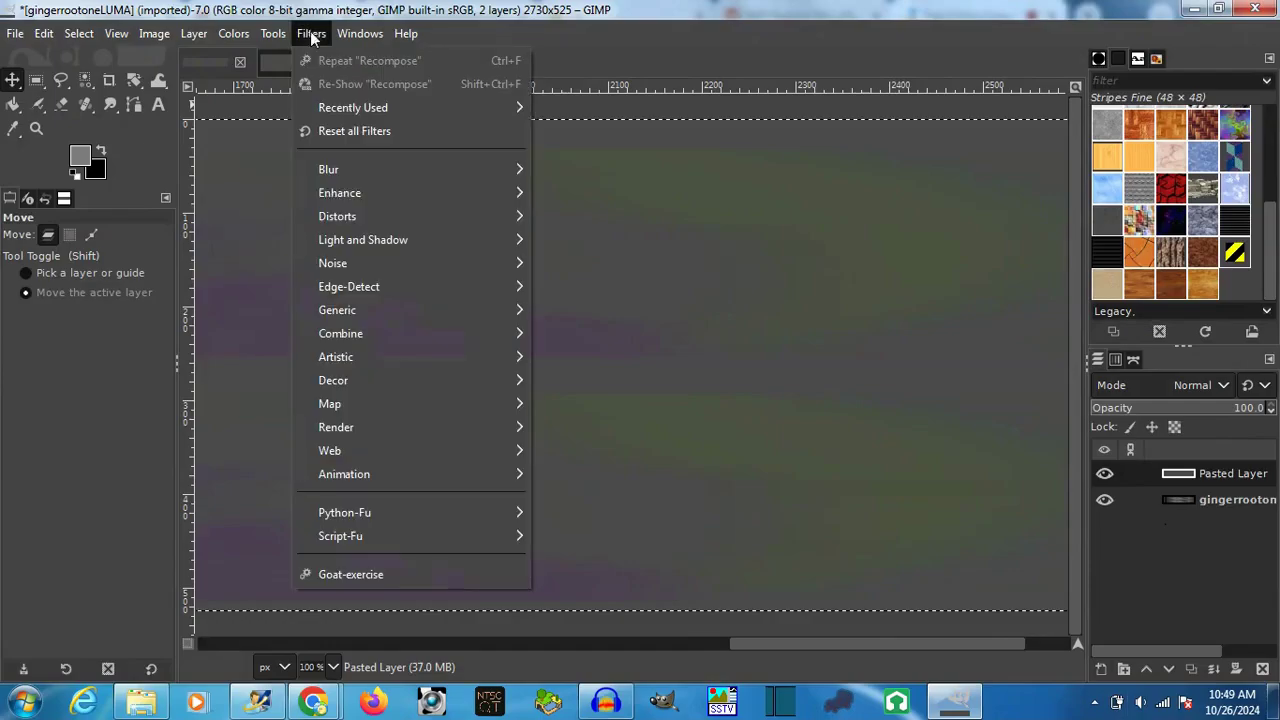
{"action": "key", "text": "Escape"}
{"action": "left_click", "coordinate": [1189, 388]}
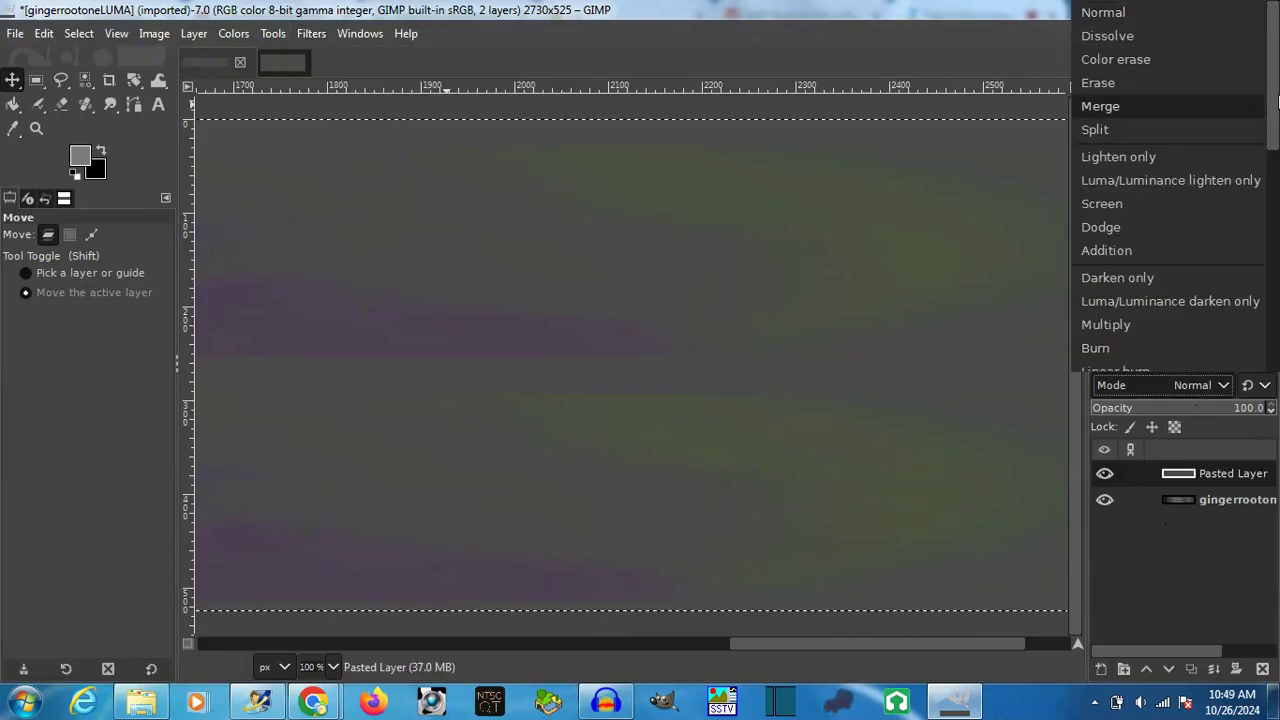
{"action": "left_click", "coordinate": [1151, 309]}
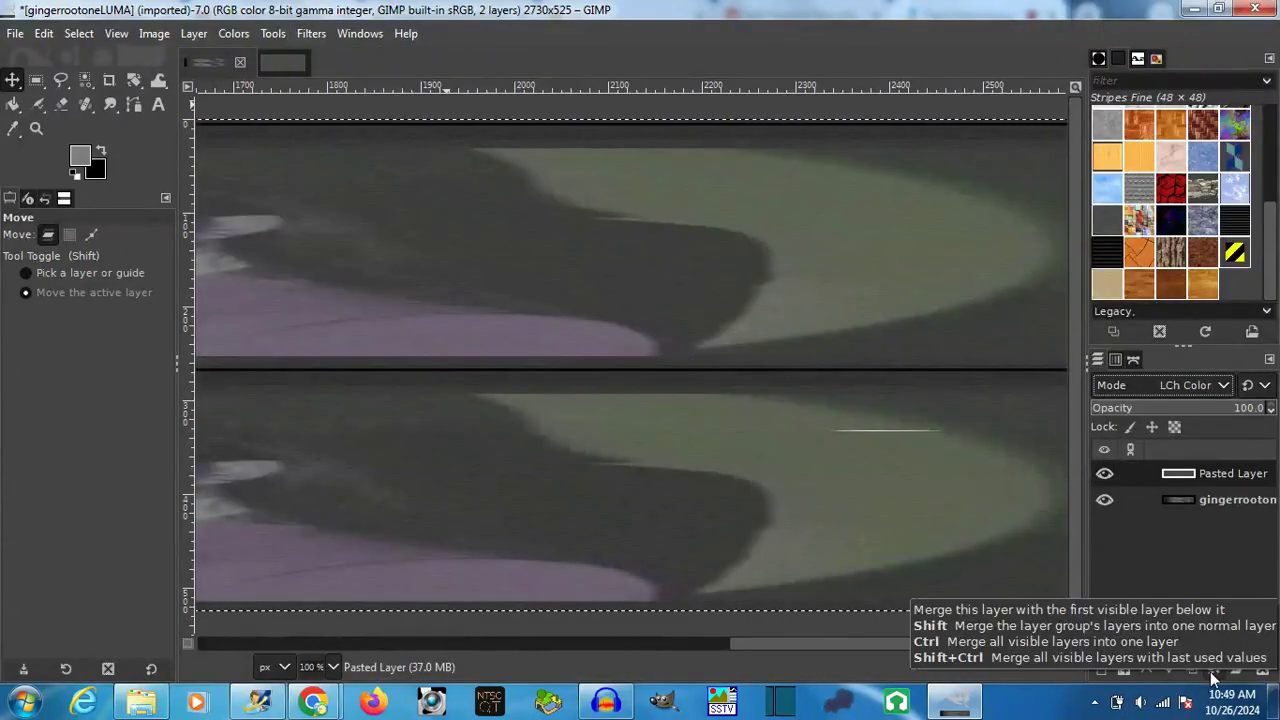
{"action": "left_click", "coordinate": [1212, 674]}
{"action": "left_click_drag", "start_coordinate": [731, 636], "coordinate": [350, 643]}
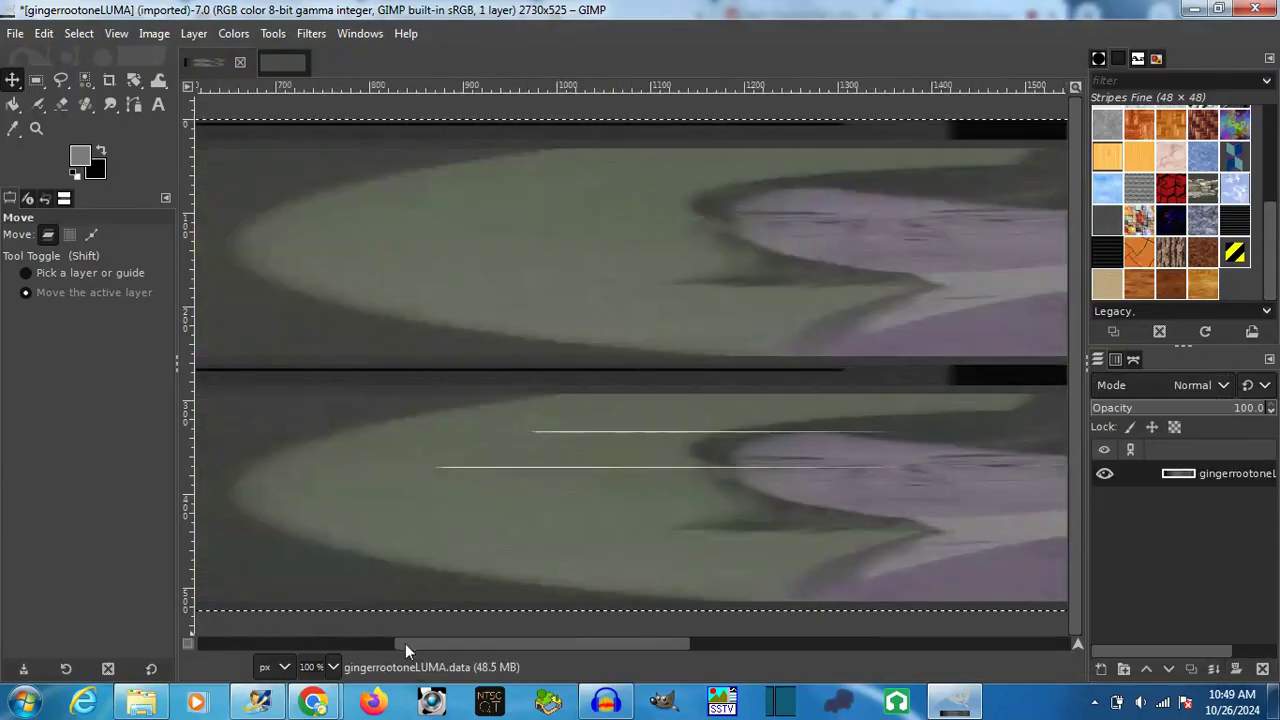
Step: Paste a copy of the colourised image as a new layer and remove the extra pasted layer
{"action": "key", "text": "ctrl+c"}
{"action": "key", "text": "ctrl+v"}
{"action": "left_click", "coordinate": [1101, 668]}
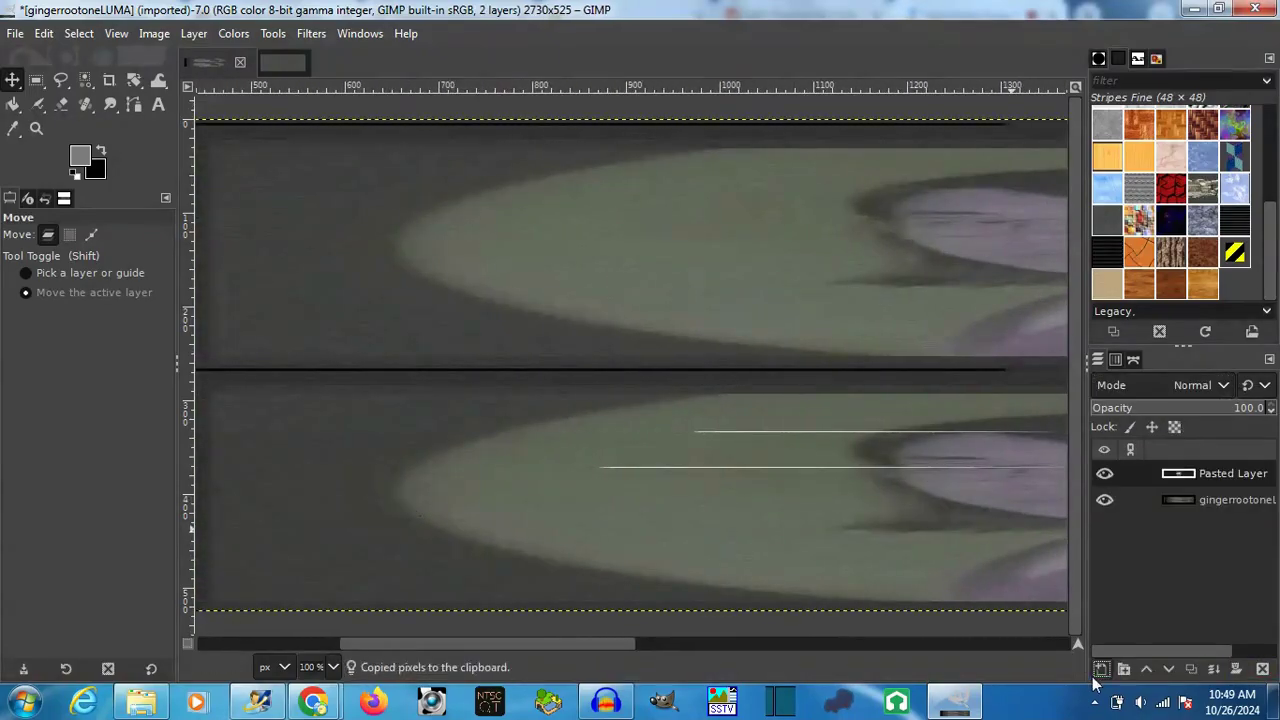
{"action": "left_click", "coordinate": [154, 33]}
{"action": "left_click", "coordinate": [194, 472]}
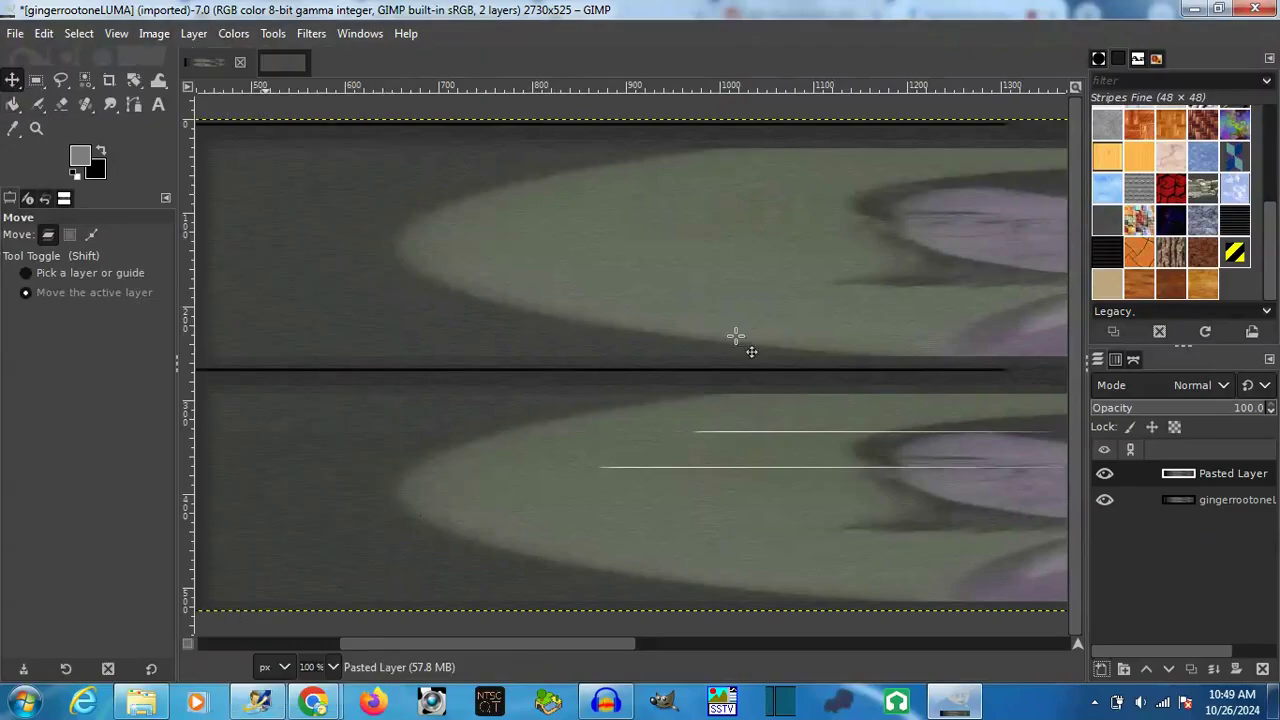
Step: Scale the image to a height of 1050 px
{"action": "left_click", "coordinate": [154, 33]}
{"action": "left_click", "coordinate": [194, 301]}
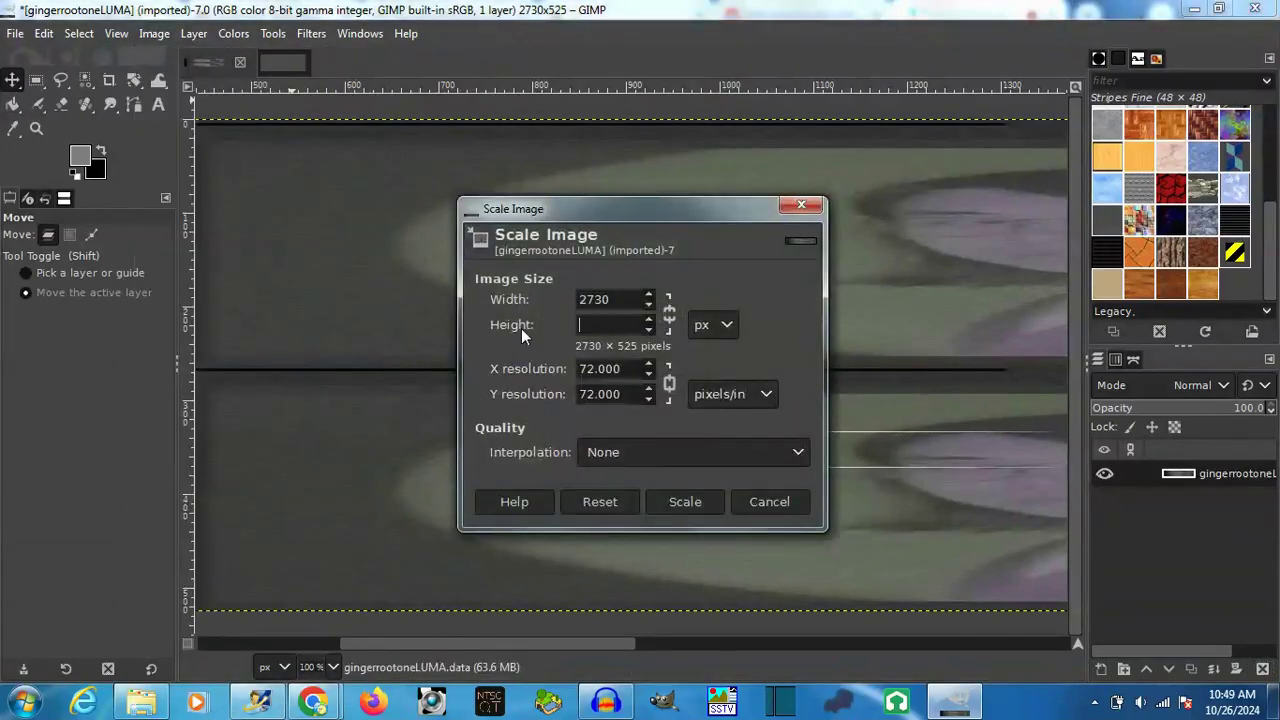
{"action": "type", "text": "1050"}
{"action": "left_click", "coordinate": [685, 502]}
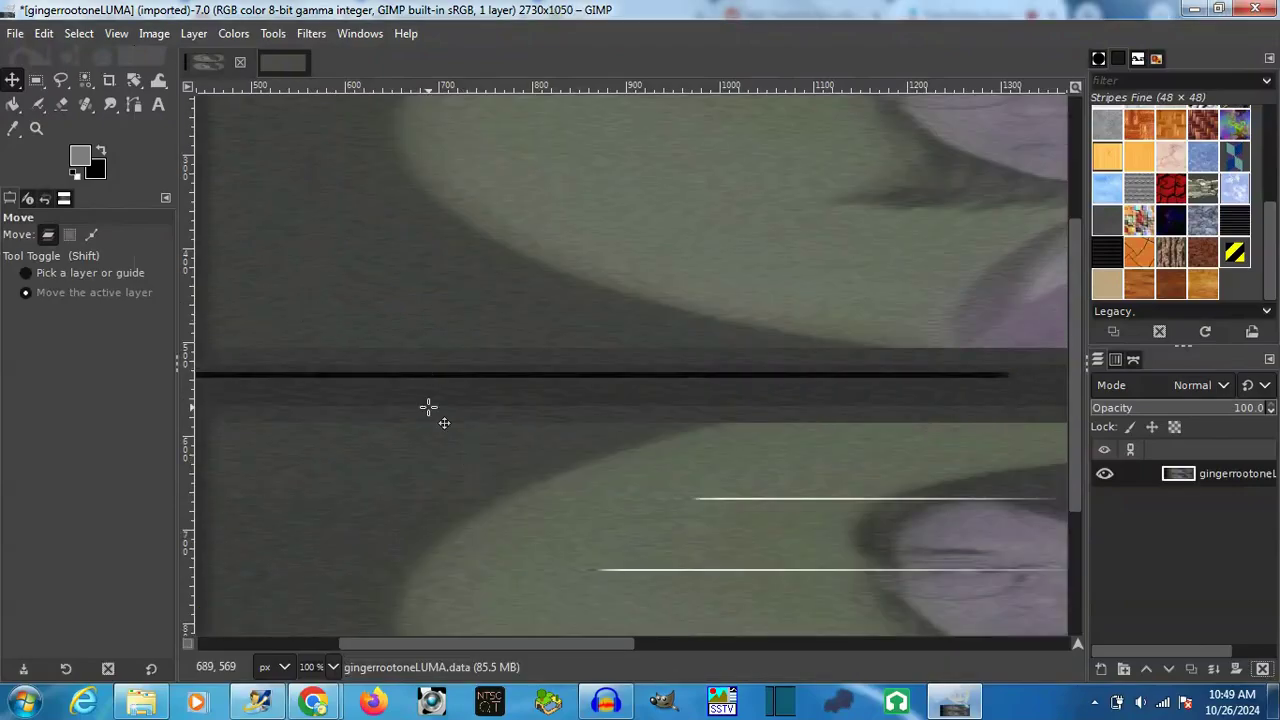
Step: Fill a pasted copy with a fine stripe pattern as its own Addition-mode layer, shifted downward
{"action": "left_click", "coordinate": [13, 104]}
{"action": "left_click", "coordinate": [443, 290]}
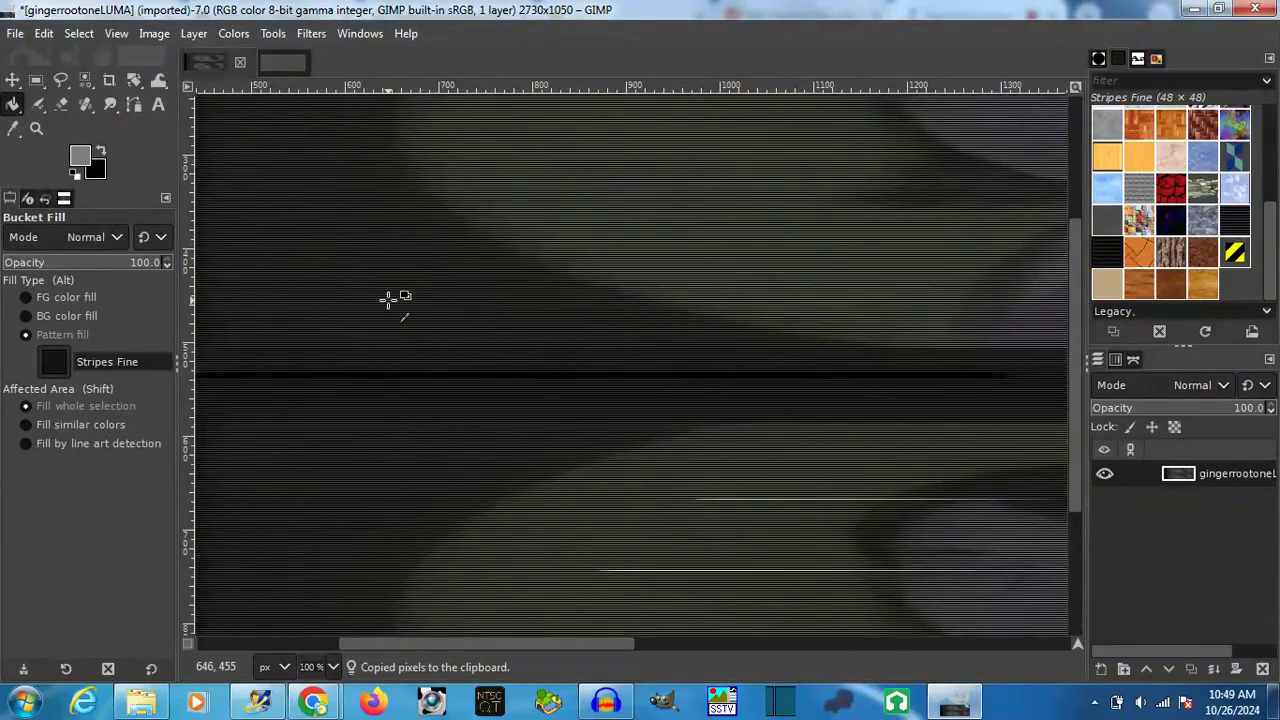
{"action": "left_click", "coordinate": [13, 80]}
{"action": "left_click", "coordinate": [1101, 668]}
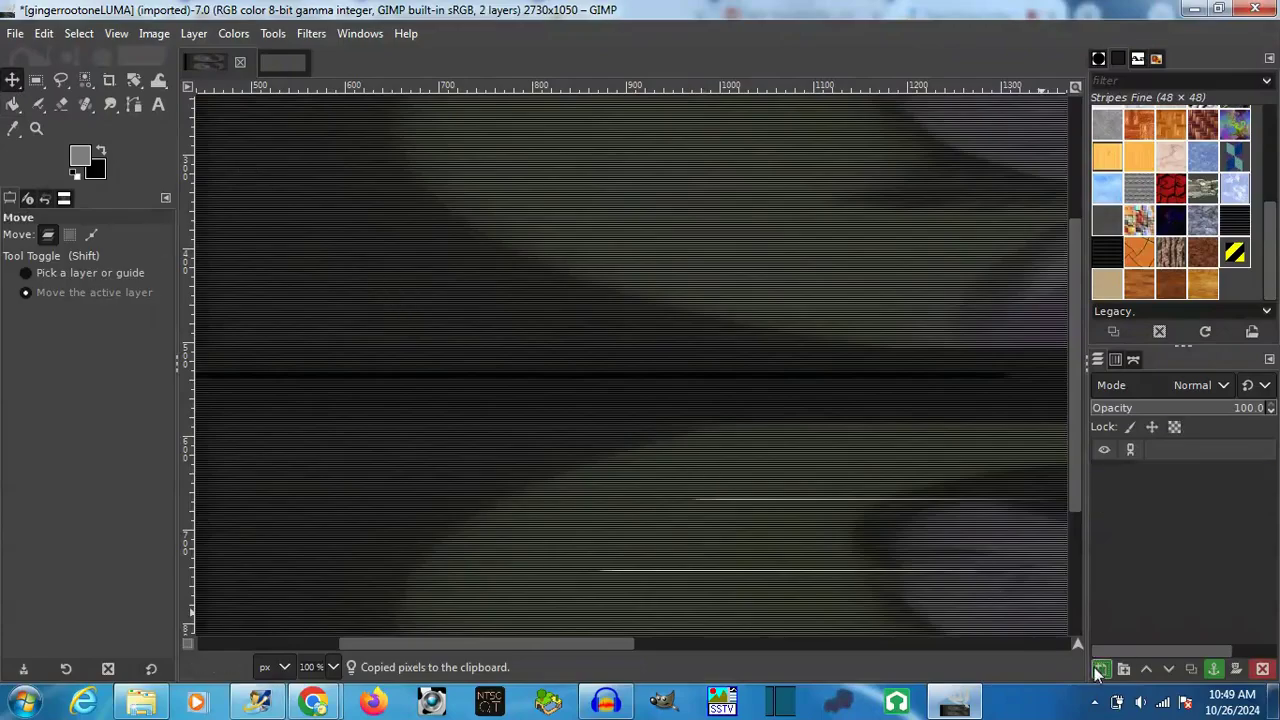
{"action": "left_click", "coordinate": [1194, 385]}
{"action": "left_click", "coordinate": [1160, 165]}
{"action": "left_click_drag", "start_coordinate": [379, 317], "coordinate": [491, 545]}
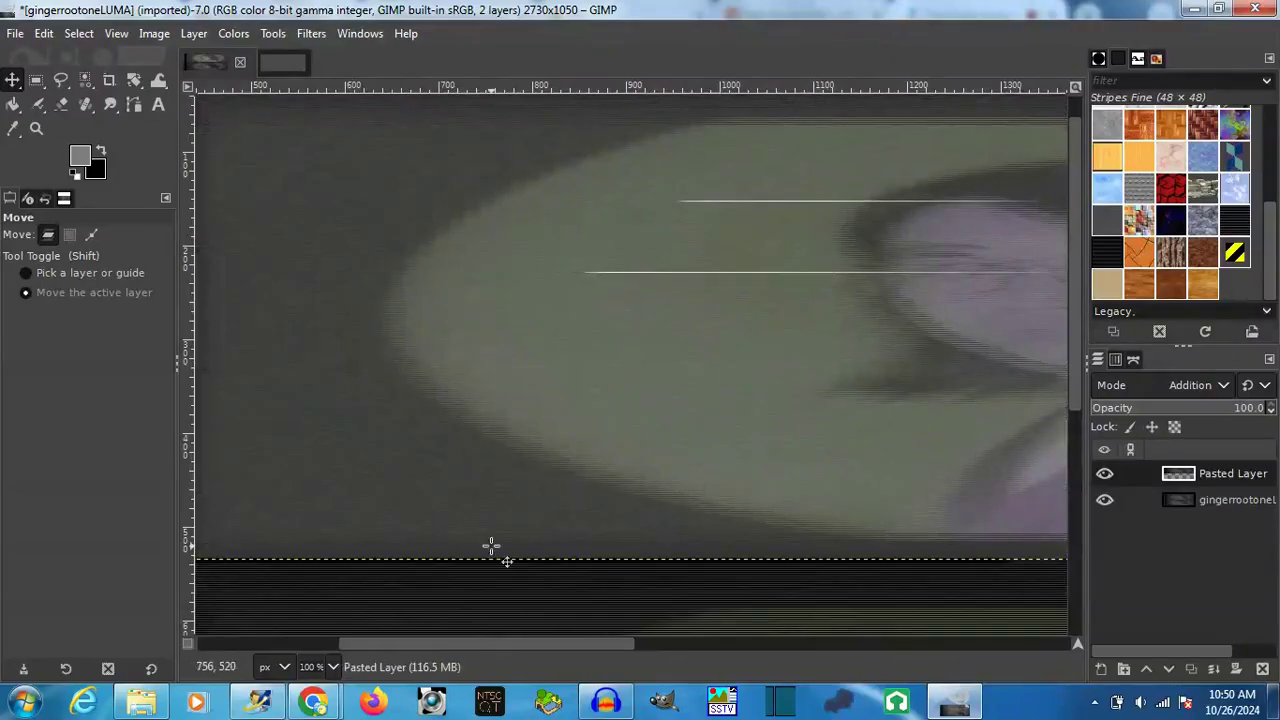
Step: At 800% zoom, nudge the striped layer into alignment with the image
{"action": "scroll", "coordinate": [491, 545], "scroll_direction": "up", "scroll_amount": 1}
{"action": "left_click", "coordinate": [333, 667]}
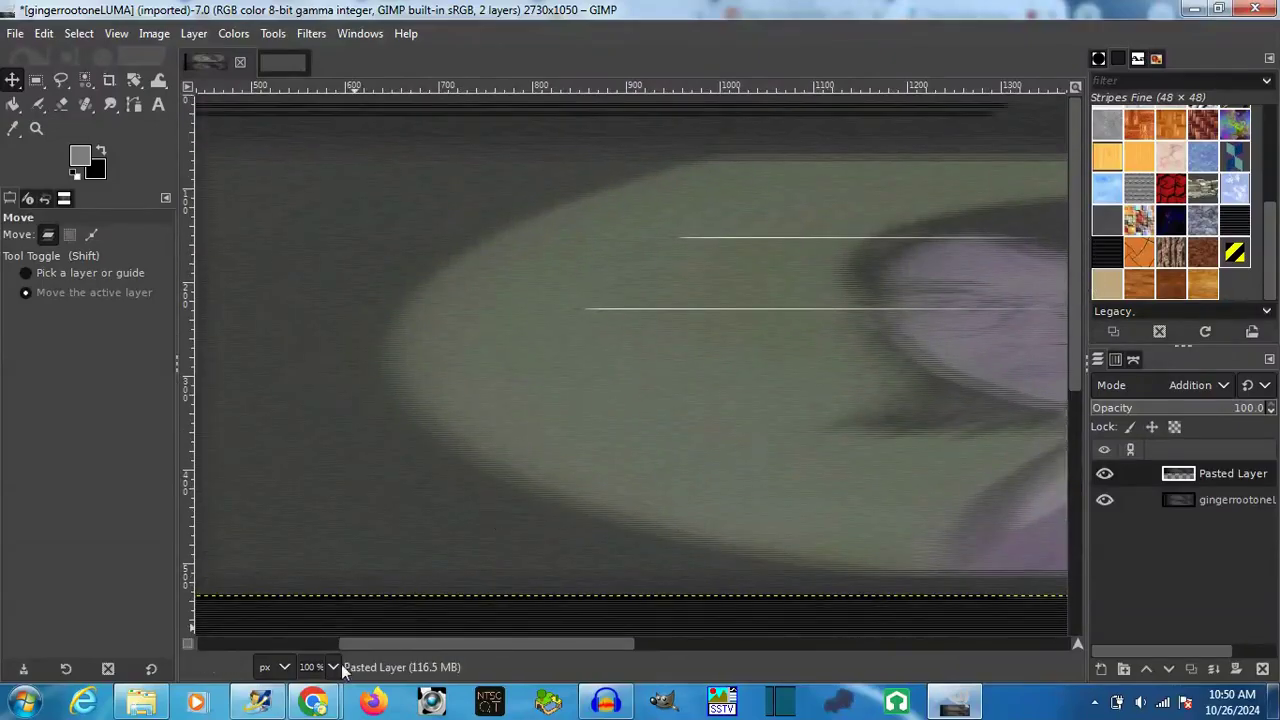
{"action": "left_click", "coordinate": [325, 596]}
{"action": "left_click_drag", "start_coordinate": [631, 410], "coordinate": [637, 357]}
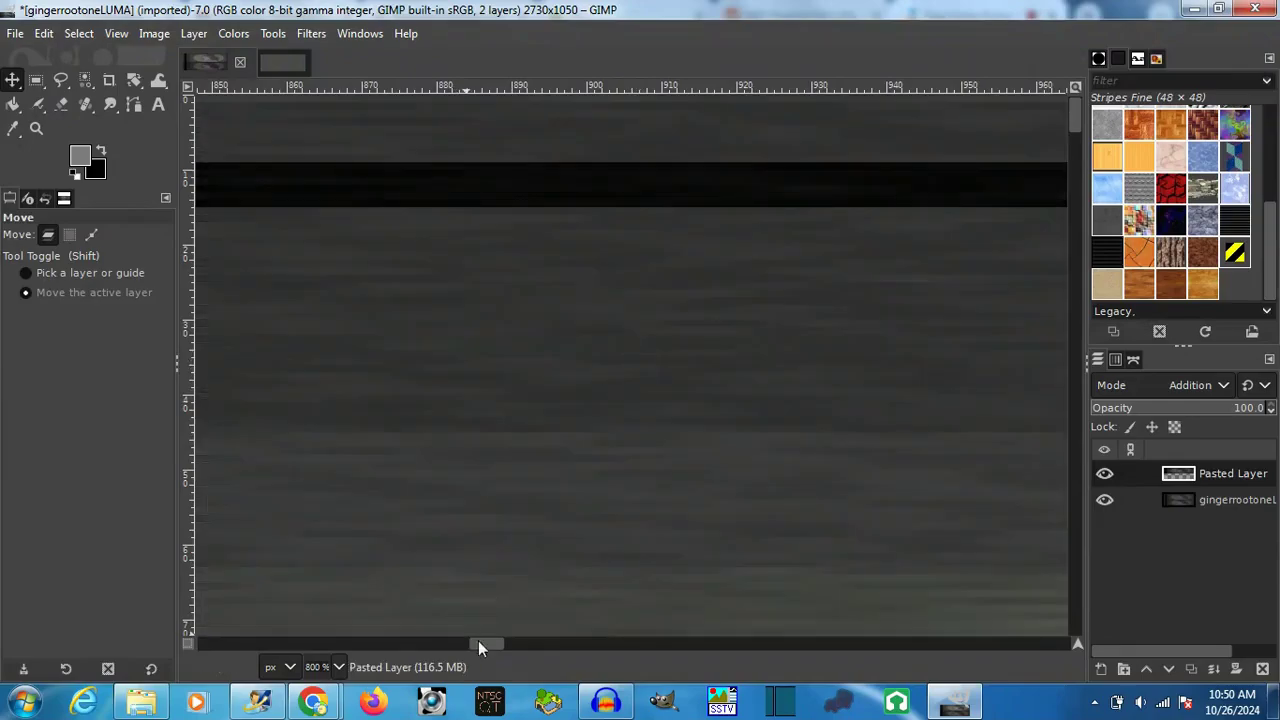
{"action": "left_click_drag", "start_coordinate": [478, 645], "coordinate": [175, 640]}
{"action": "mouse_move", "coordinate": [414, 460]}
{"action": "left_mouse_down"}
{"action": "mouse_move", "coordinate": [583, 457]}
{"action": "mouse_move", "coordinate": [538, 459]}
{"action": "left_mouse_up"}
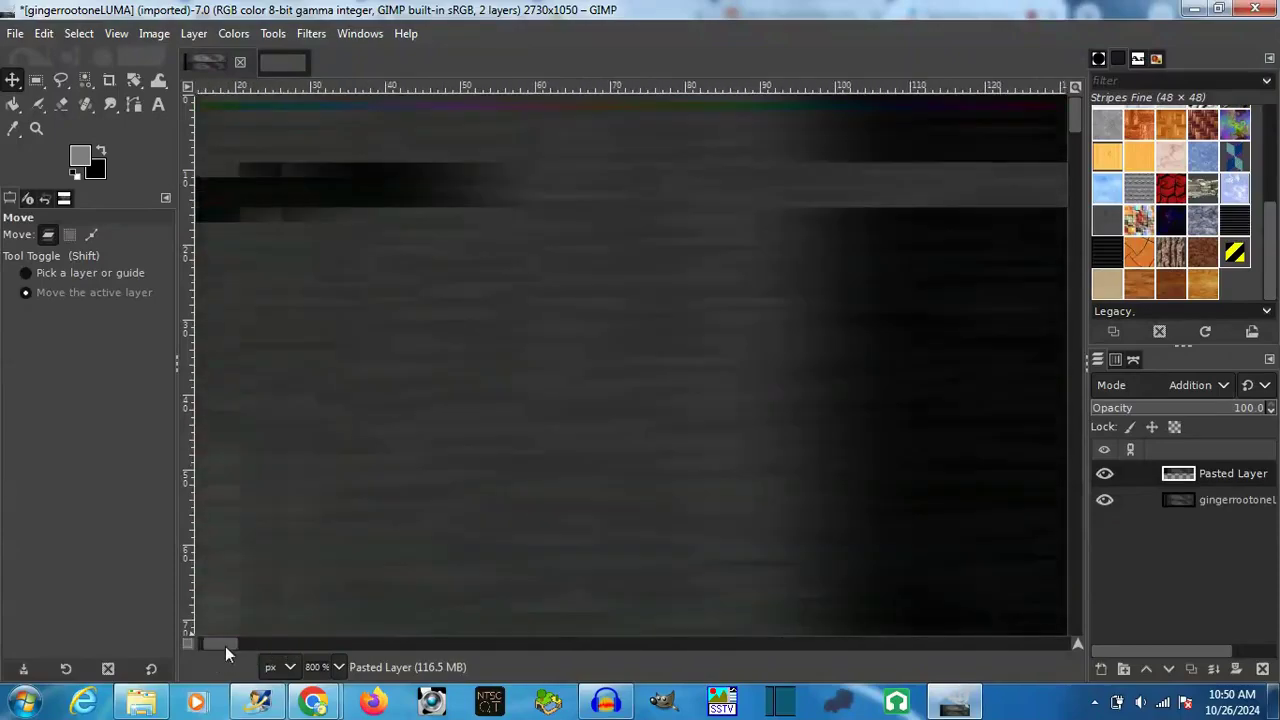
Step: Return to 100% zoom and review the striped layer's alignment
{"action": "left_click", "coordinate": [341, 667]}
{"action": "left_click", "coordinate": [330, 554]}
{"action": "left_click_drag", "start_coordinate": [457, 641], "coordinate": [590, 637]}
{"action": "scroll", "coordinate": [349, 474], "scroll_direction": "down", "scroll_amount": 5}
{"action": "scroll", "coordinate": [349, 474], "scroll_direction": "up", "scroll_amount": 6, "text": "ctrl"}
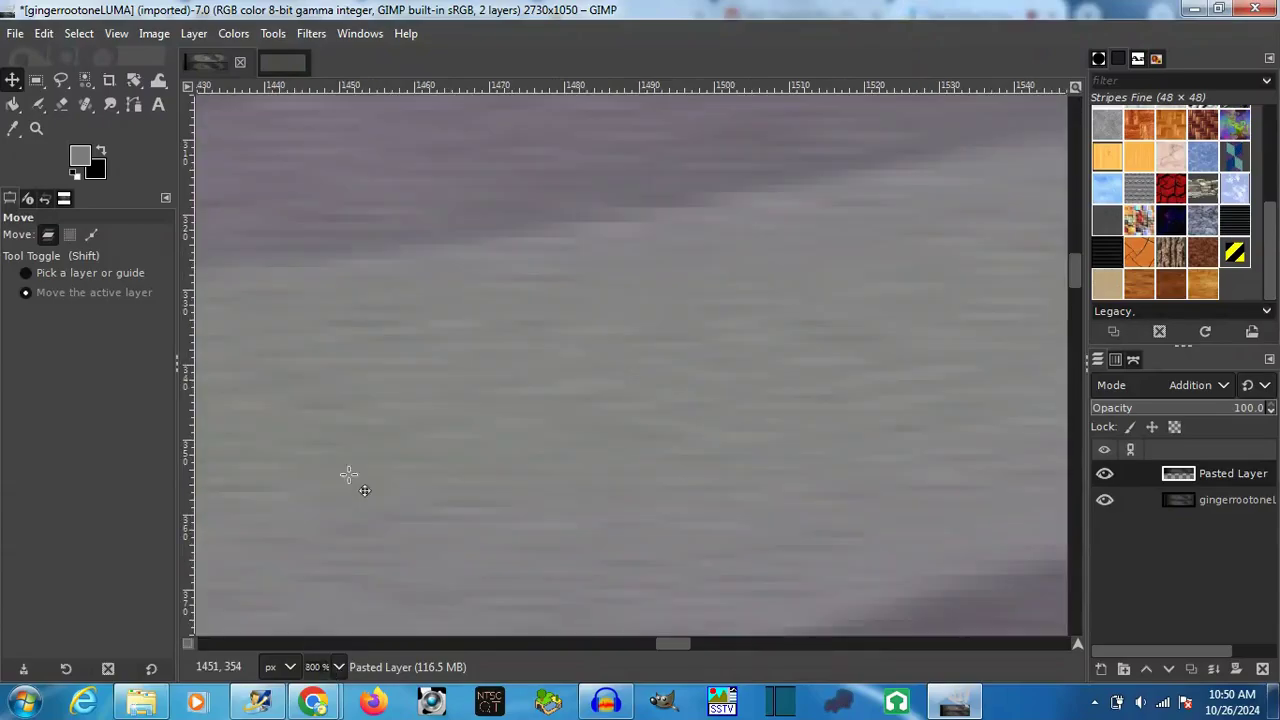
{"action": "mouse_move", "coordinate": [1073, 270]}
{"action": "left_mouse_down"}
{"action": "mouse_move", "coordinate": [1056, 375]}
{"action": "mouse_move", "coordinate": [1073, 132]}
{"action": "left_mouse_up"}
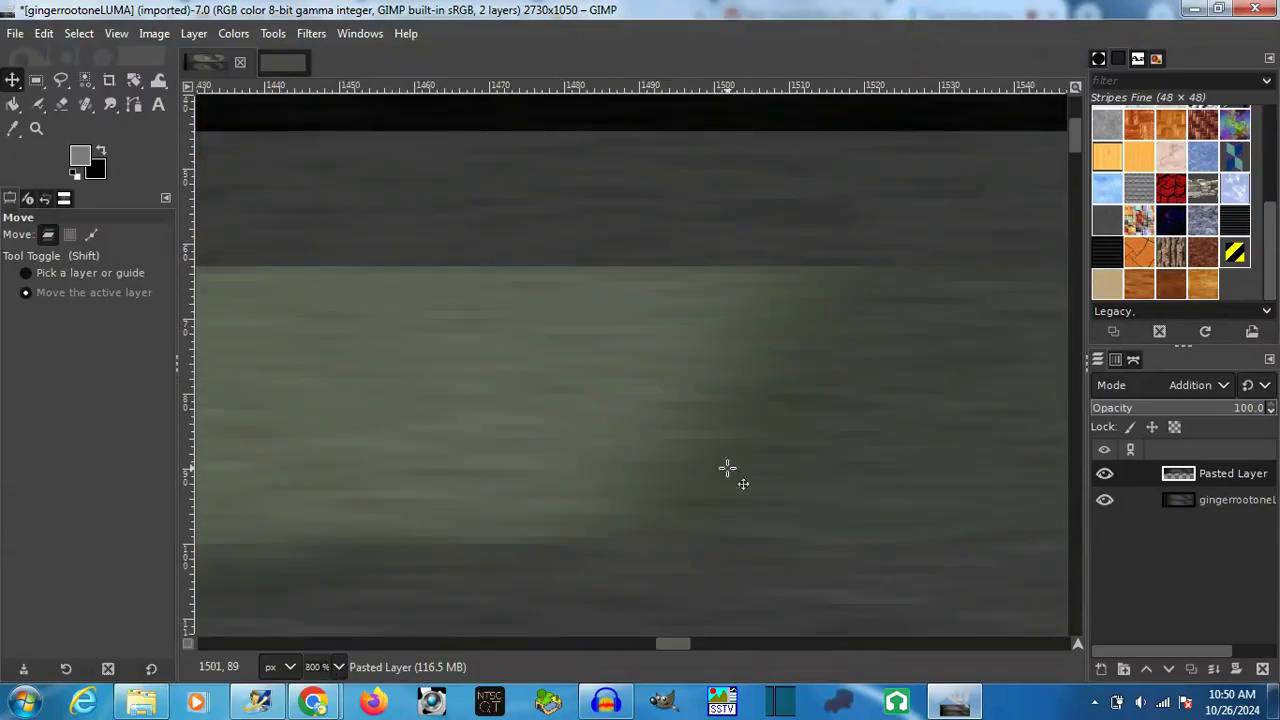
{"action": "left_click_drag", "start_coordinate": [673, 643], "coordinate": [505, 641]}
Step: Check alignment at 200%, zoom back out, and merge the striped layer down
{"action": "left_click", "coordinate": [338, 667]}
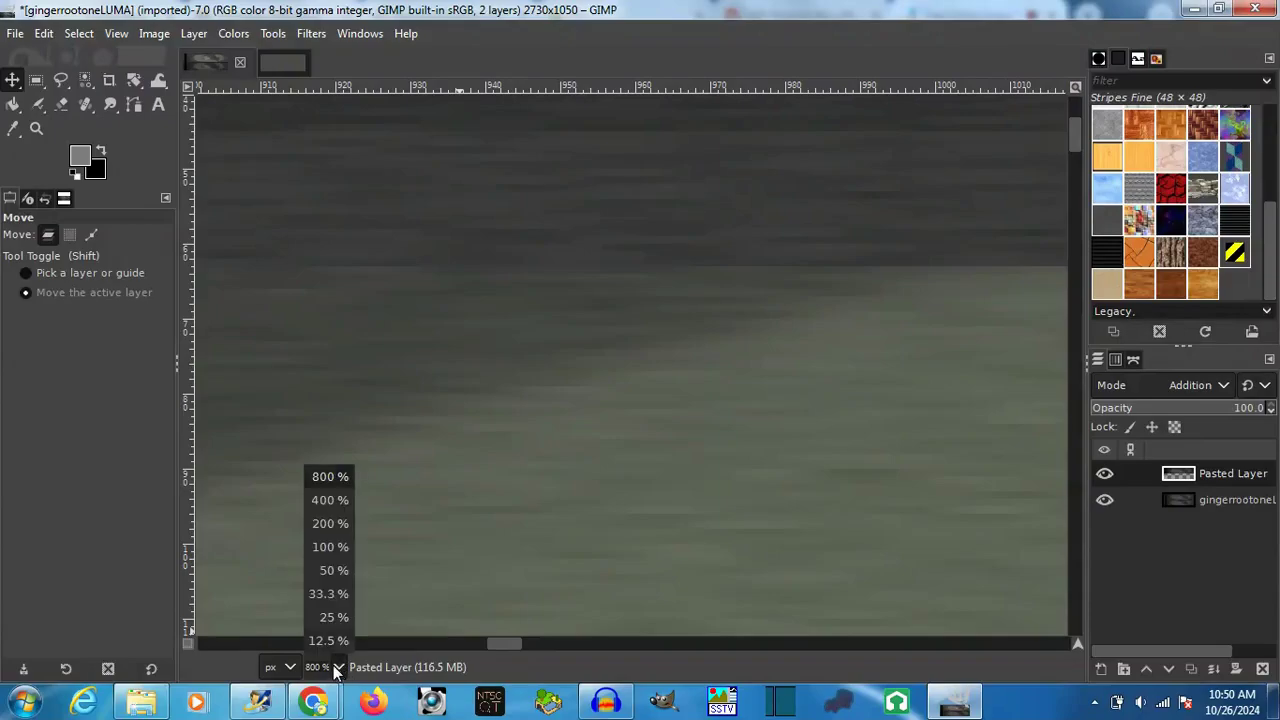
{"action": "left_click", "coordinate": [330, 523]}
{"action": "left_click_drag", "start_coordinate": [1068, 240], "coordinate": [1070, 283]}
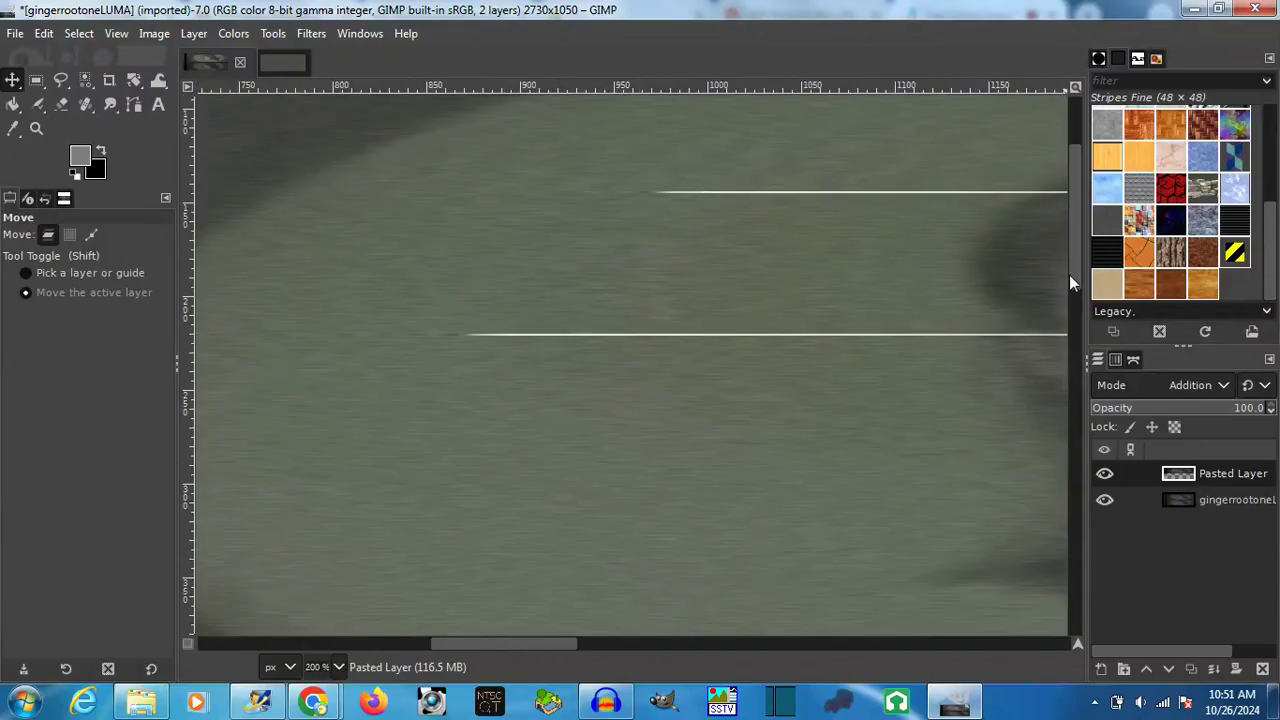
{"action": "scroll", "coordinate": [568, 610], "scroll_direction": "right", "scroll_amount": 10}
{"action": "scroll", "coordinate": [692, 609], "scroll_direction": "left", "scroll_amount": 3}
{"action": "scroll", "coordinate": [648, 608], "scroll_direction": "left", "scroll_amount": 2}
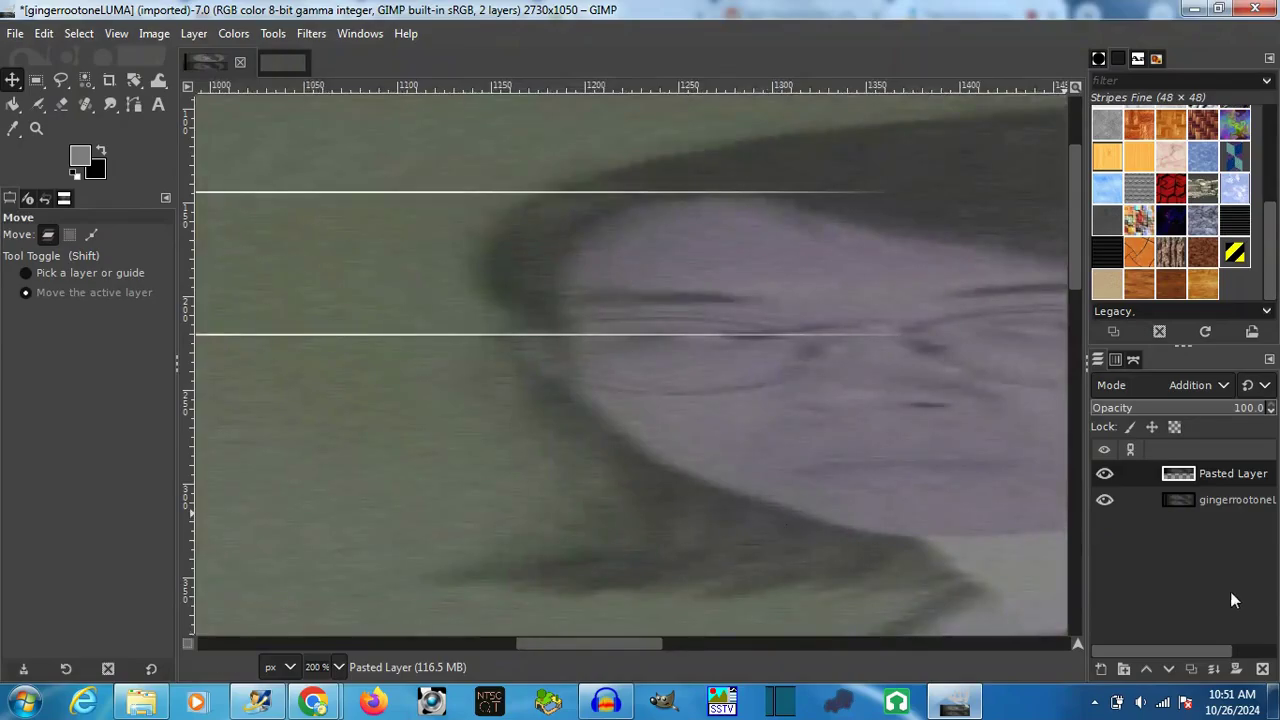
{"action": "left_click", "coordinate": [340, 667]}
{"action": "left_click", "coordinate": [327, 594]}
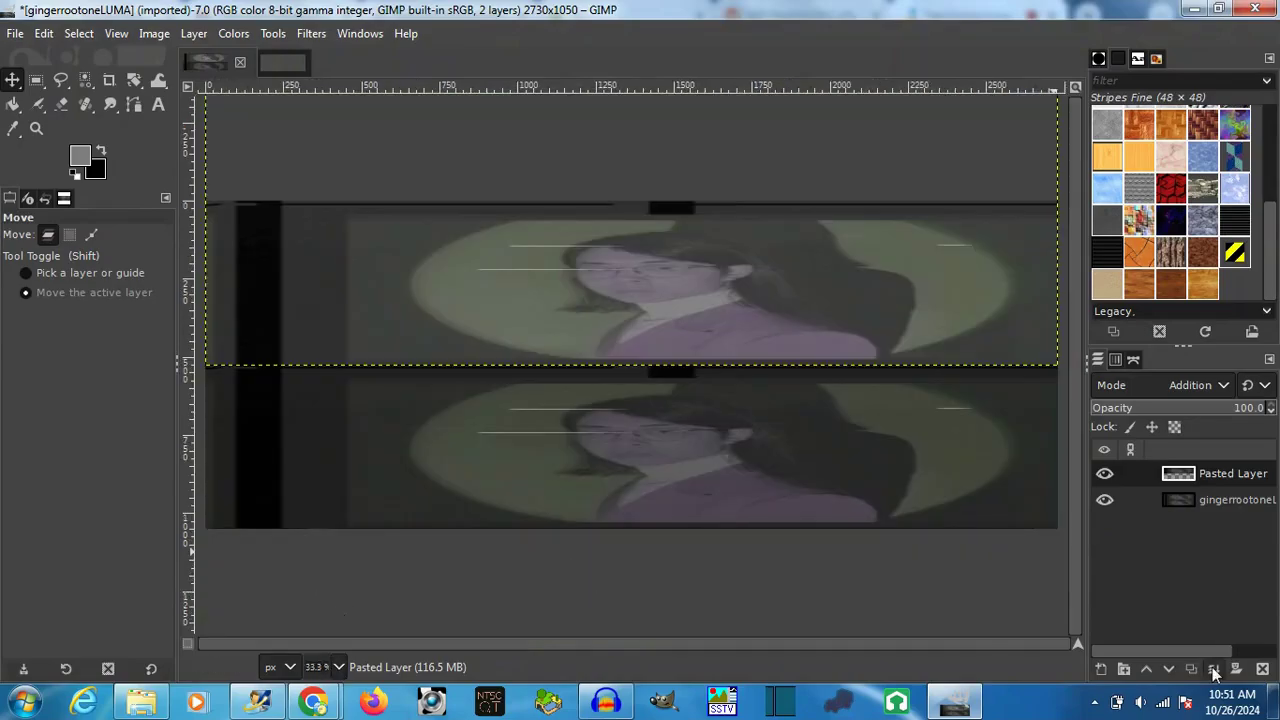
{"action": "left_click", "coordinate": [1213, 670]}
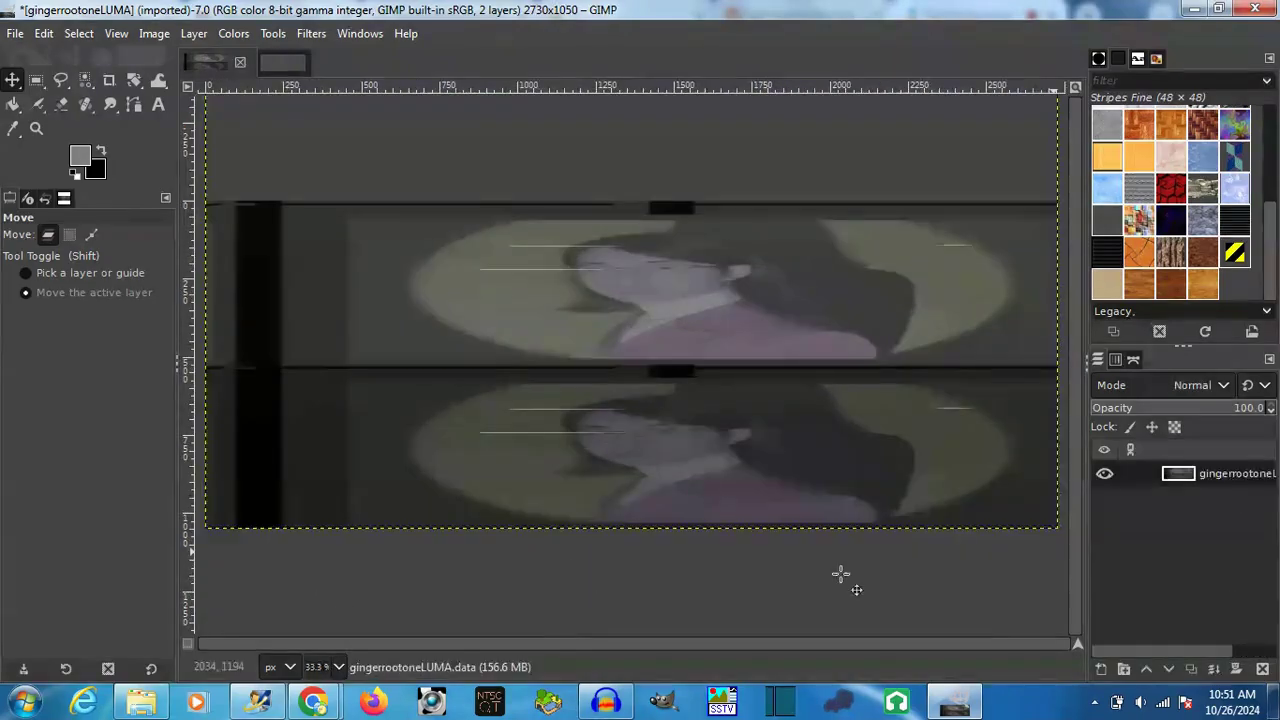
Step: Select the top frame at position 0,0 with size 2730×525 and crop to it
{"action": "left_click", "coordinate": [109, 80]}
{"action": "left_click", "coordinate": [36, 80]}
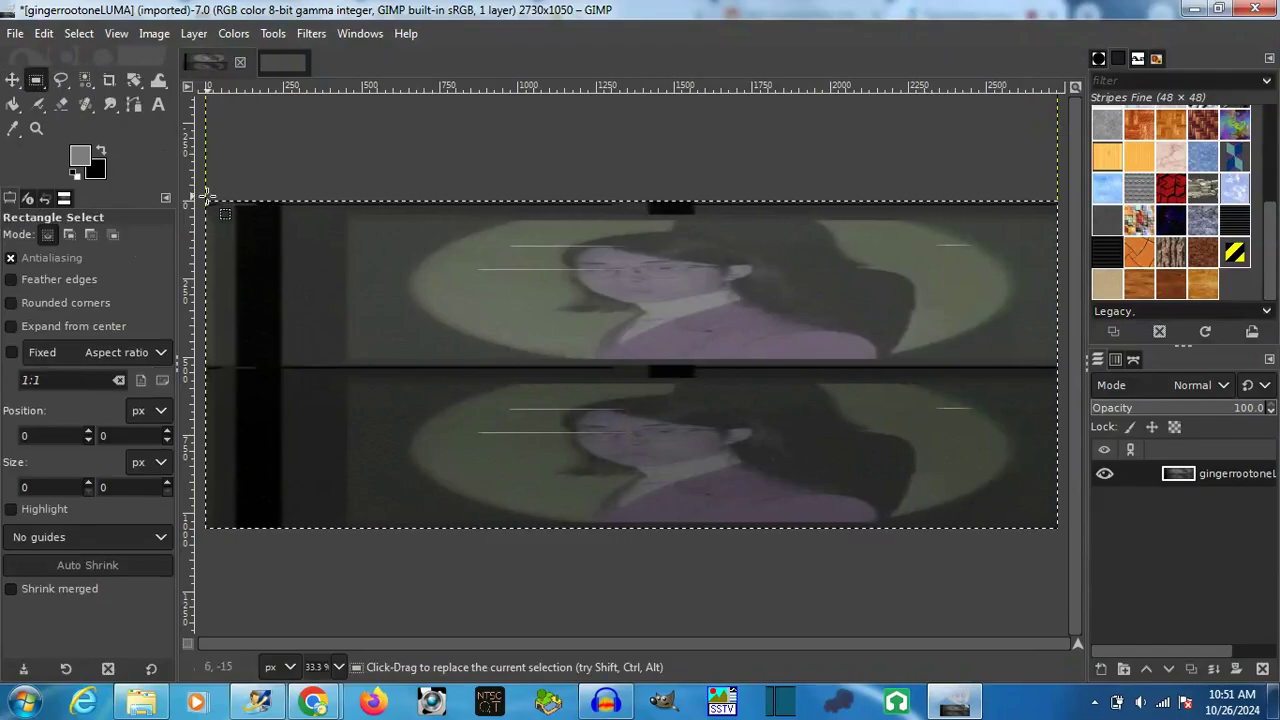
{"action": "mouse_move", "coordinate": [204, 197]}
{"action": "left_mouse_down"}
{"action": "mouse_move", "coordinate": [953, 382]}
{"action": "mouse_move", "coordinate": [1080, 387]}
{"action": "left_mouse_up"}
{"action": "left_click_drag", "start_coordinate": [60, 435], "coordinate": [3, 430]}
{"action": "key", "text": "BackSpace"}
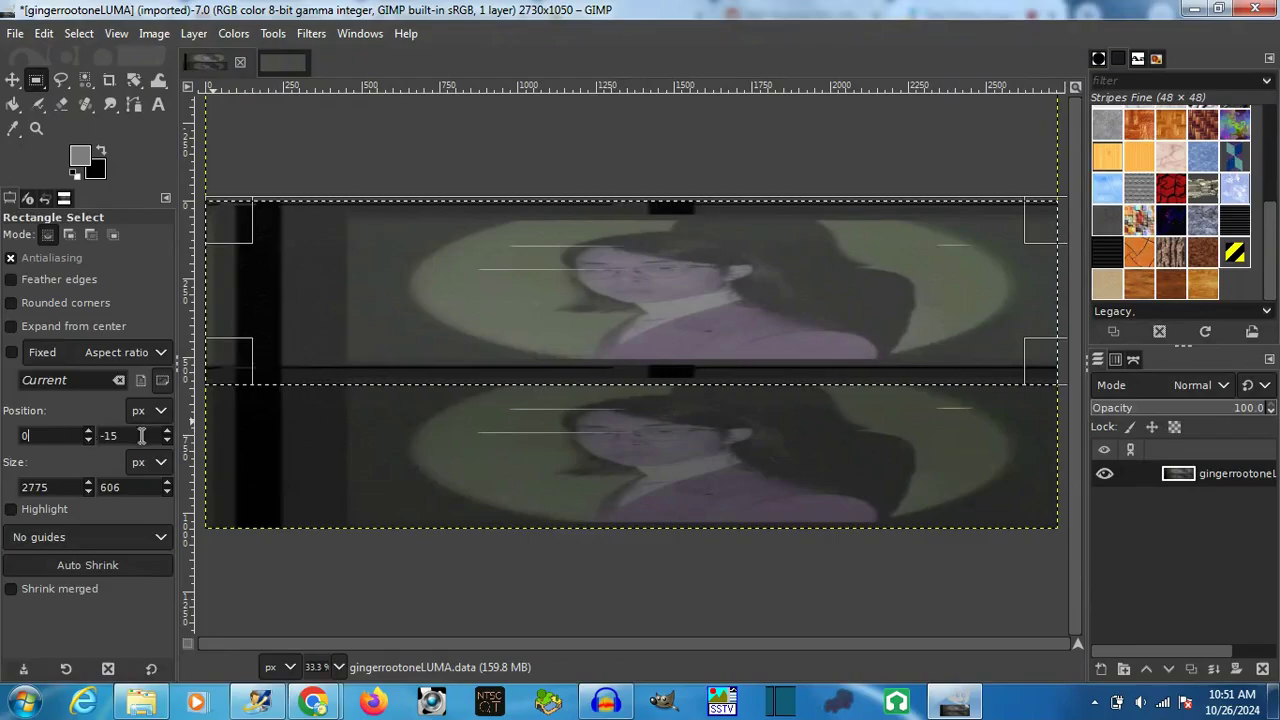
{"action": "key", "text": "Tab"}
{"action": "type", "text": "0"}
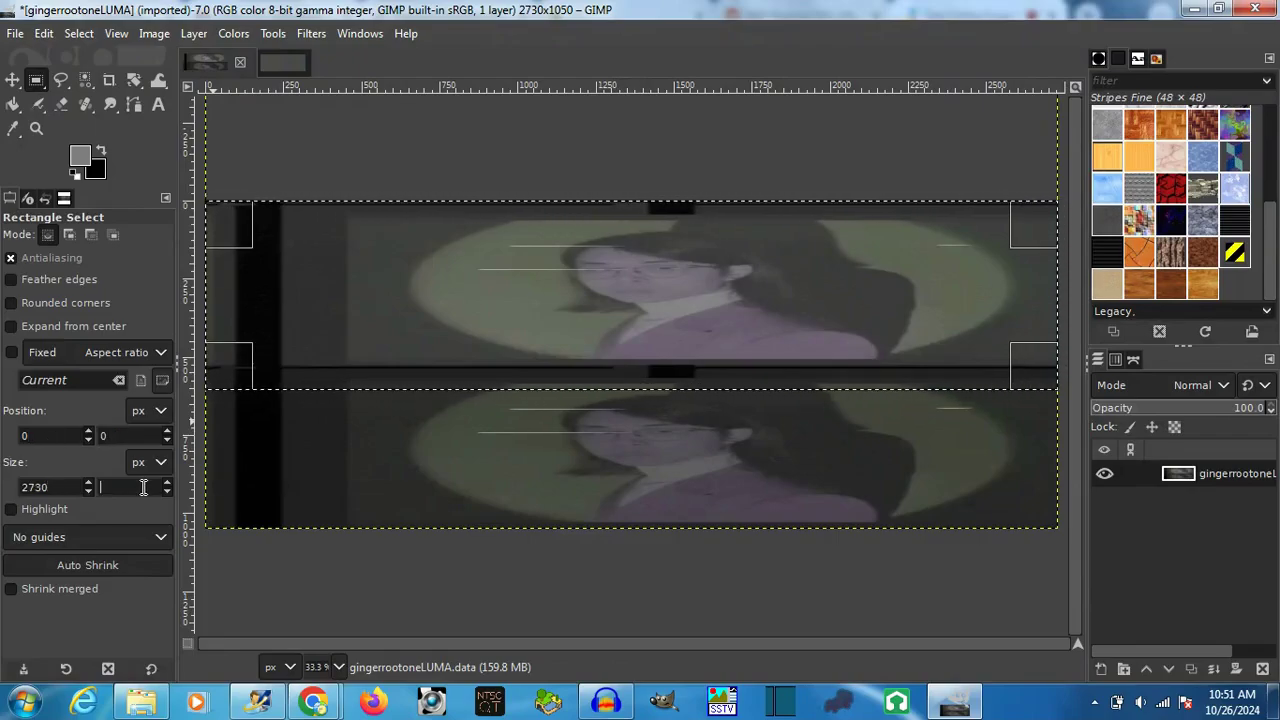
{"action": "type", "text": "52"}
{"action": "key", "text": "Return"}
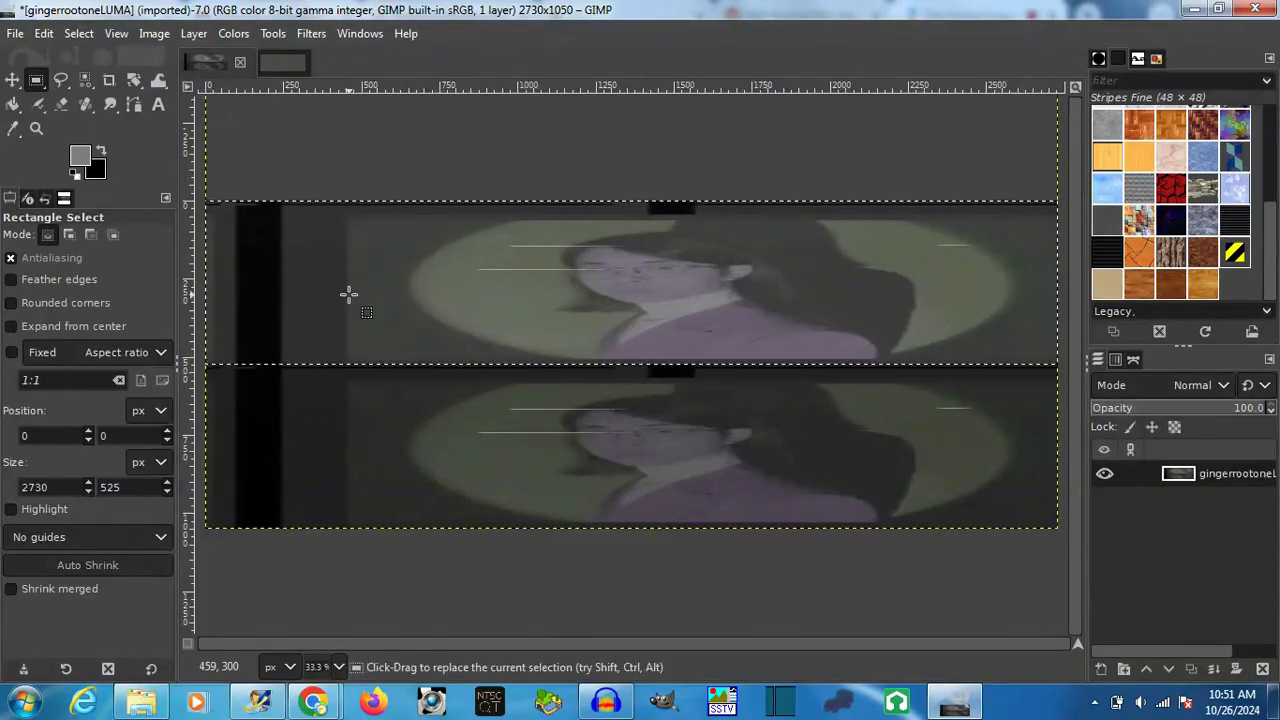
{"action": "left_click", "coordinate": [193, 33]}
{"action": "left_click", "coordinate": [312, 336]}
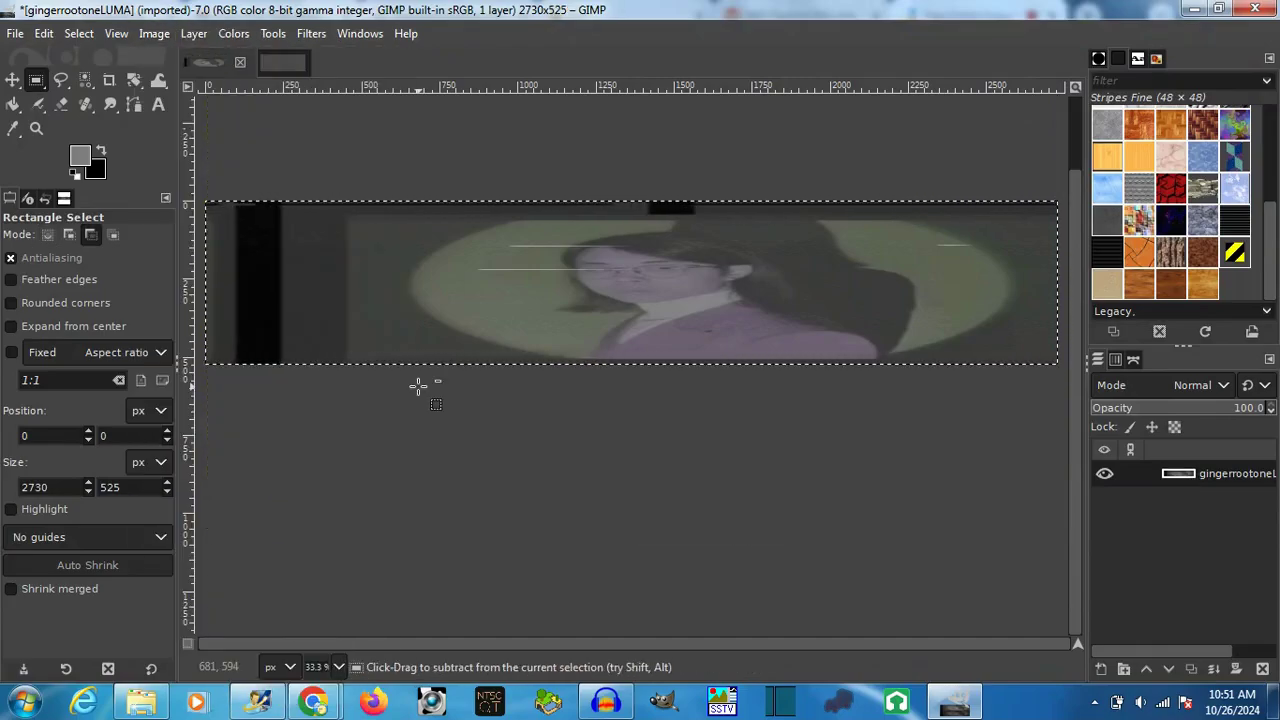
Step: Scale the image to 760 px wide and view it at 100%
{"action": "left_click", "coordinate": [156, 34]}
{"action": "left_click", "coordinate": [190, 296]}
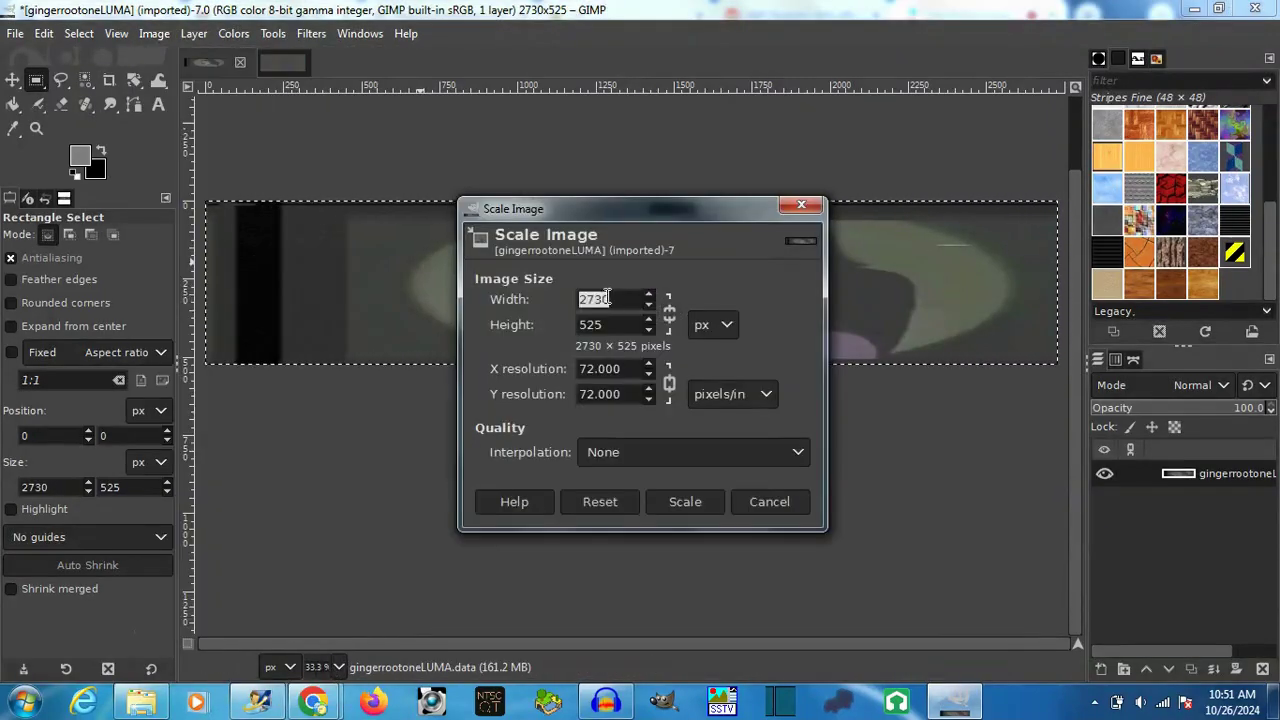
{"action": "left_click", "coordinate": [685, 502]}
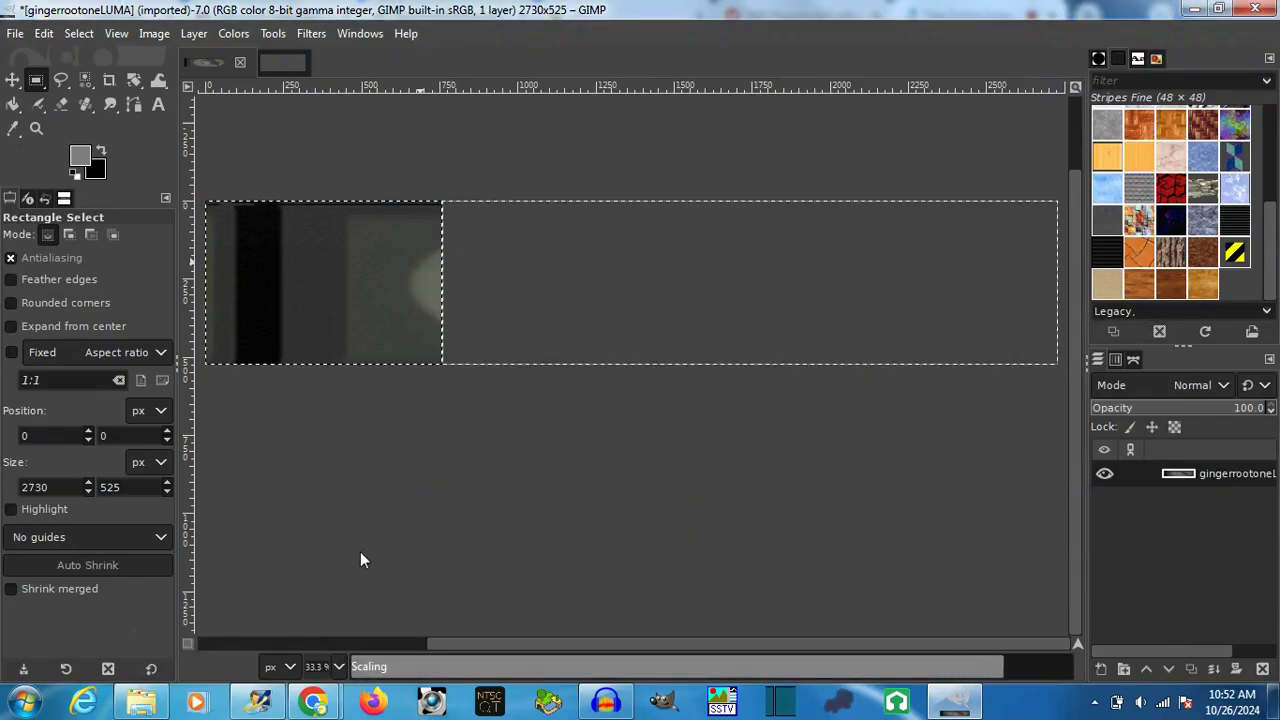
{"action": "left_click", "coordinate": [338, 666]}
{"action": "left_click", "coordinate": [328, 548]}
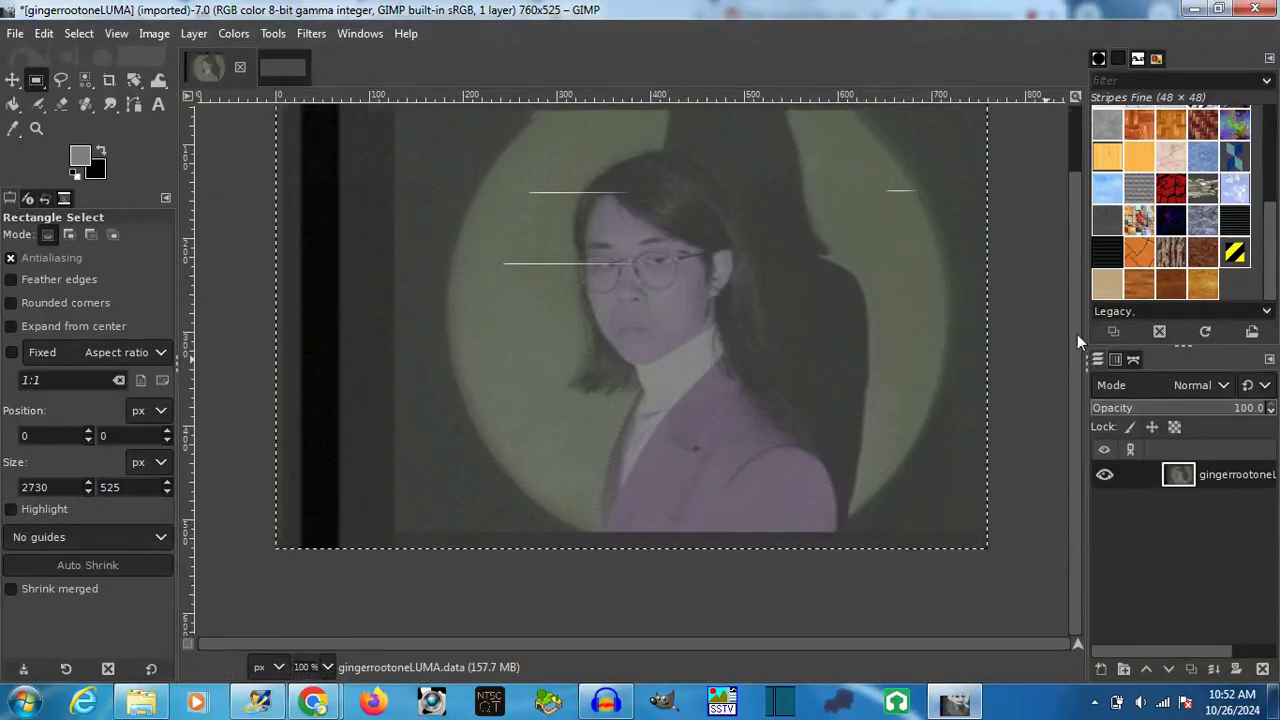
Step: Boost contrast with Curves by moving the black and white points inward
{"action": "left_click", "coordinate": [233, 33]}
{"action": "left_click", "coordinate": [280, 128]}
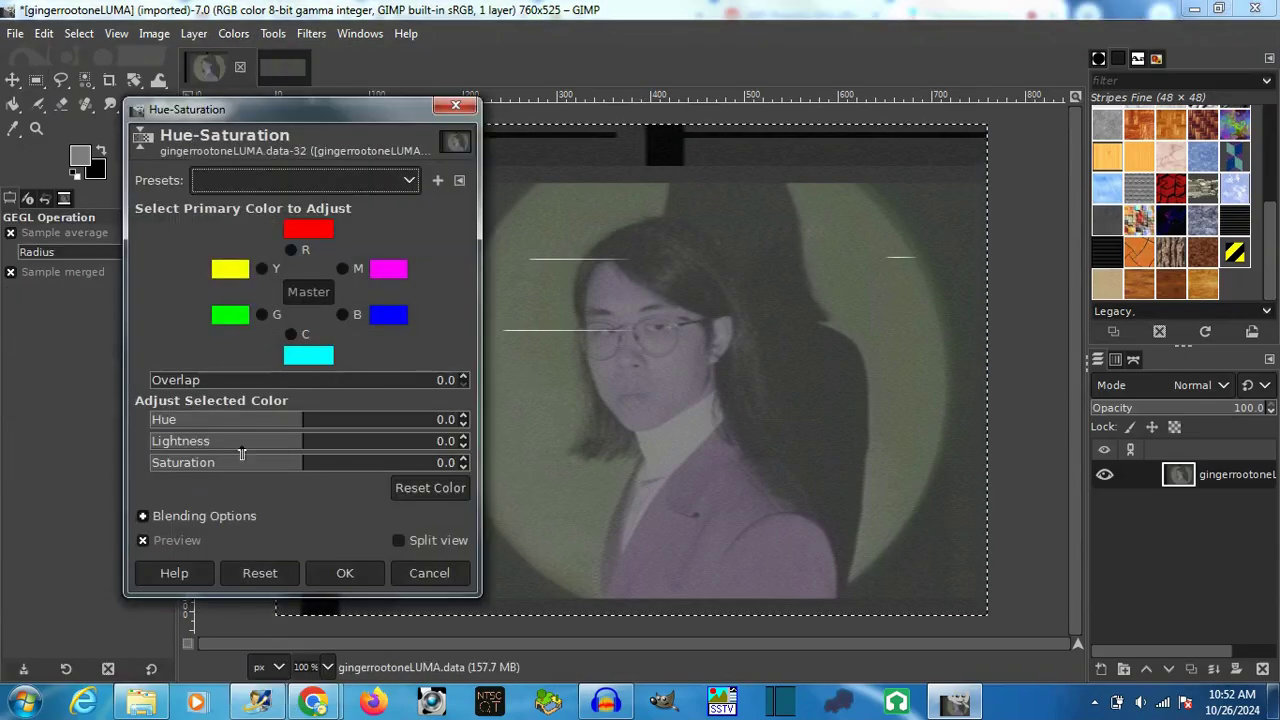
{"action": "left_click", "coordinate": [429, 573]}
{"action": "left_click", "coordinate": [154, 33]}
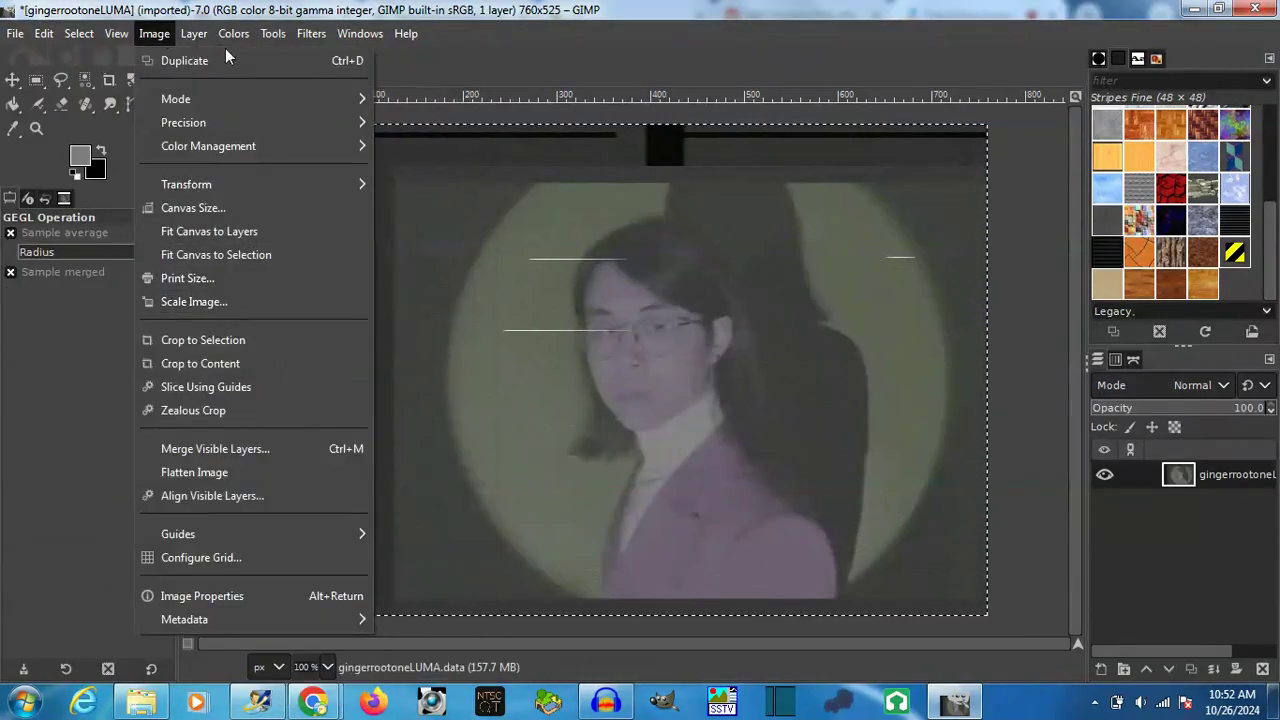
{"action": "left_click", "coordinate": [251, 268]}
{"action": "left_click_drag", "start_coordinate": [109, 411], "coordinate": [213, 411]}
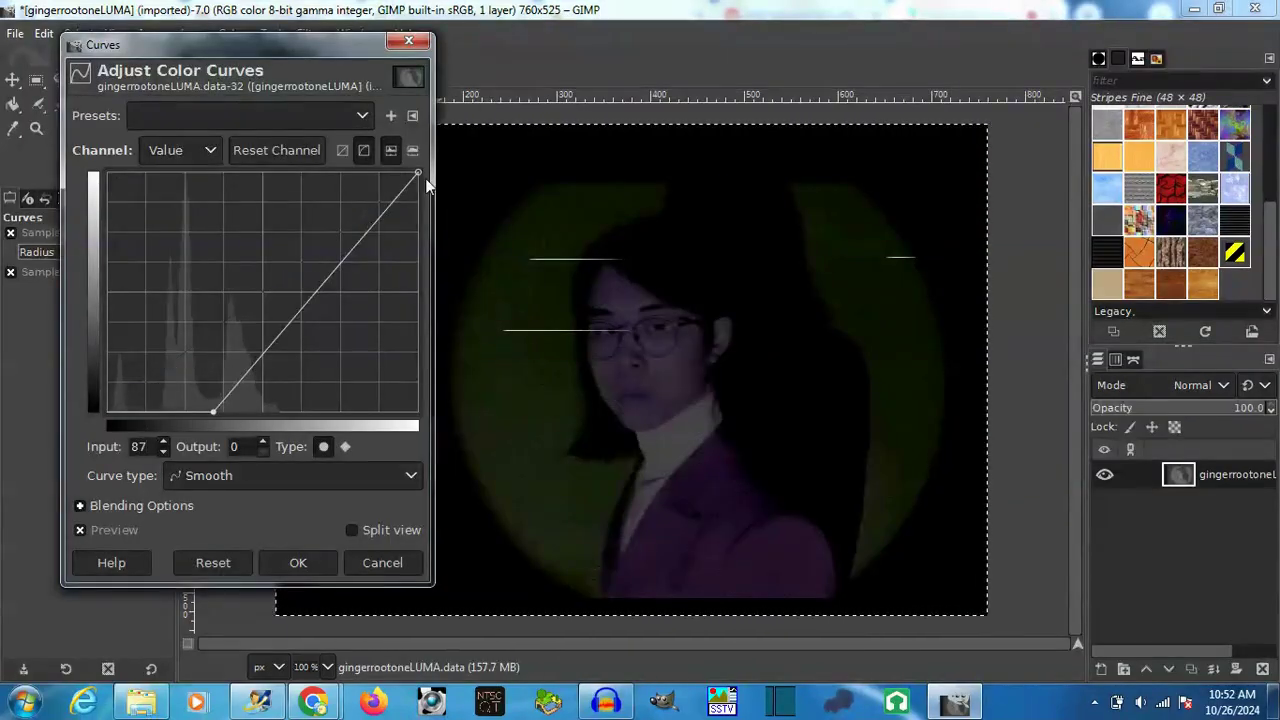
{"action": "left_click_drag", "start_coordinate": [427, 183], "coordinate": [299, 119]}
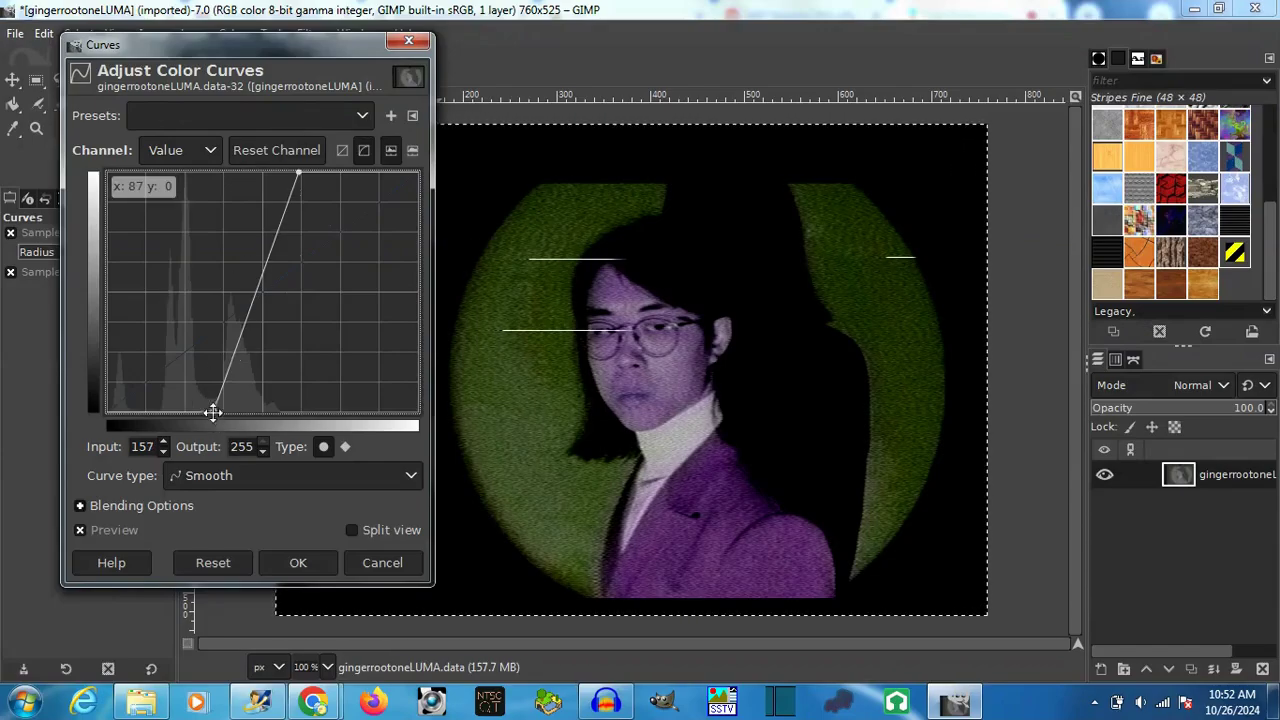
{"action": "mouse_move", "coordinate": [213, 411]}
{"action": "left_mouse_down"}
{"action": "mouse_move", "coordinate": [155, 413]}
{"action": "mouse_move", "coordinate": [179, 420]}
{"action": "left_mouse_up"}
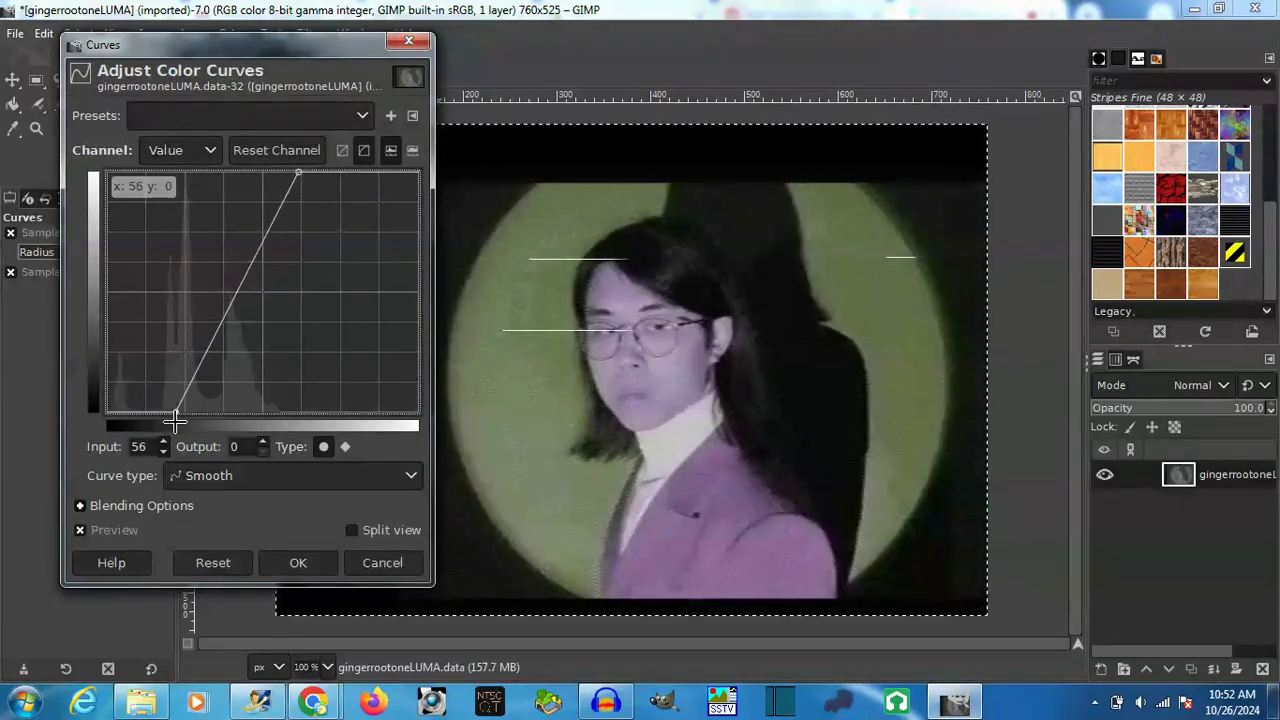
{"action": "left_click", "coordinate": [297, 563]}
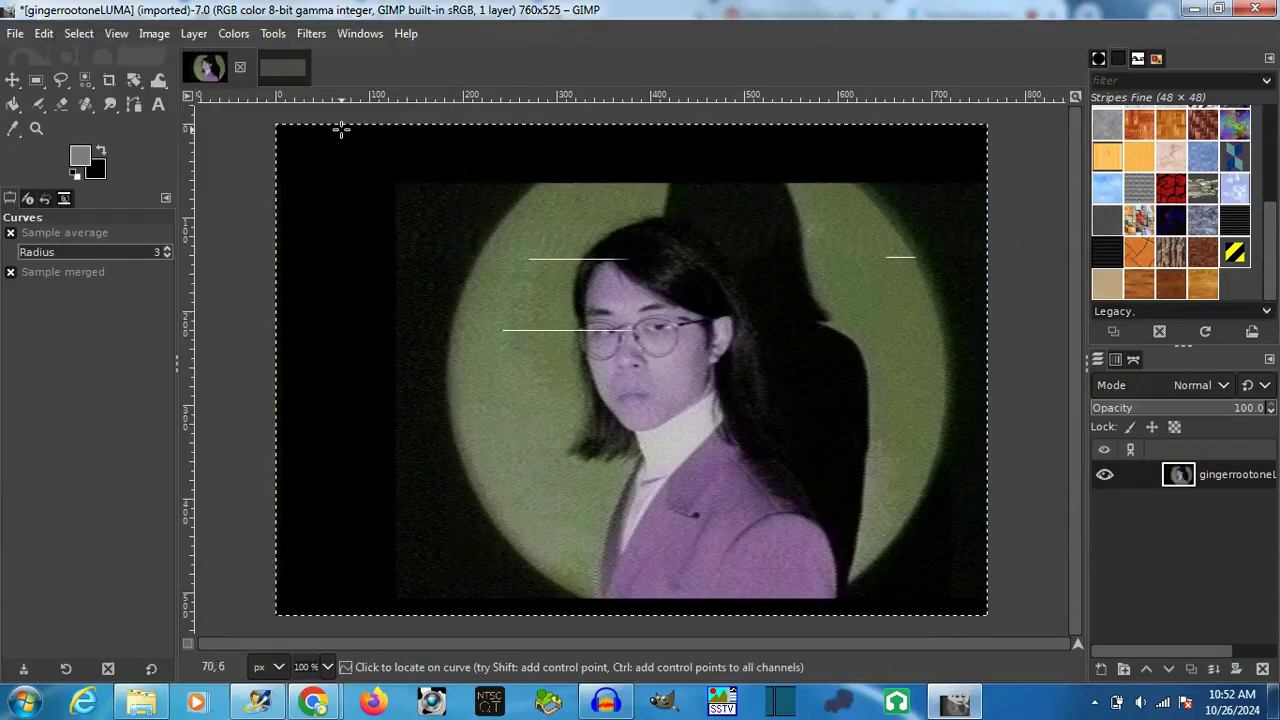
Step: Apply Hue-Saturation with saturation 100 and a hue shift of about 90
{"action": "left_click", "coordinate": [233, 33]}
{"action": "left_click", "coordinate": [288, 134]}
{"action": "left_click_drag", "start_coordinate": [297, 465], "coordinate": [462, 463]}
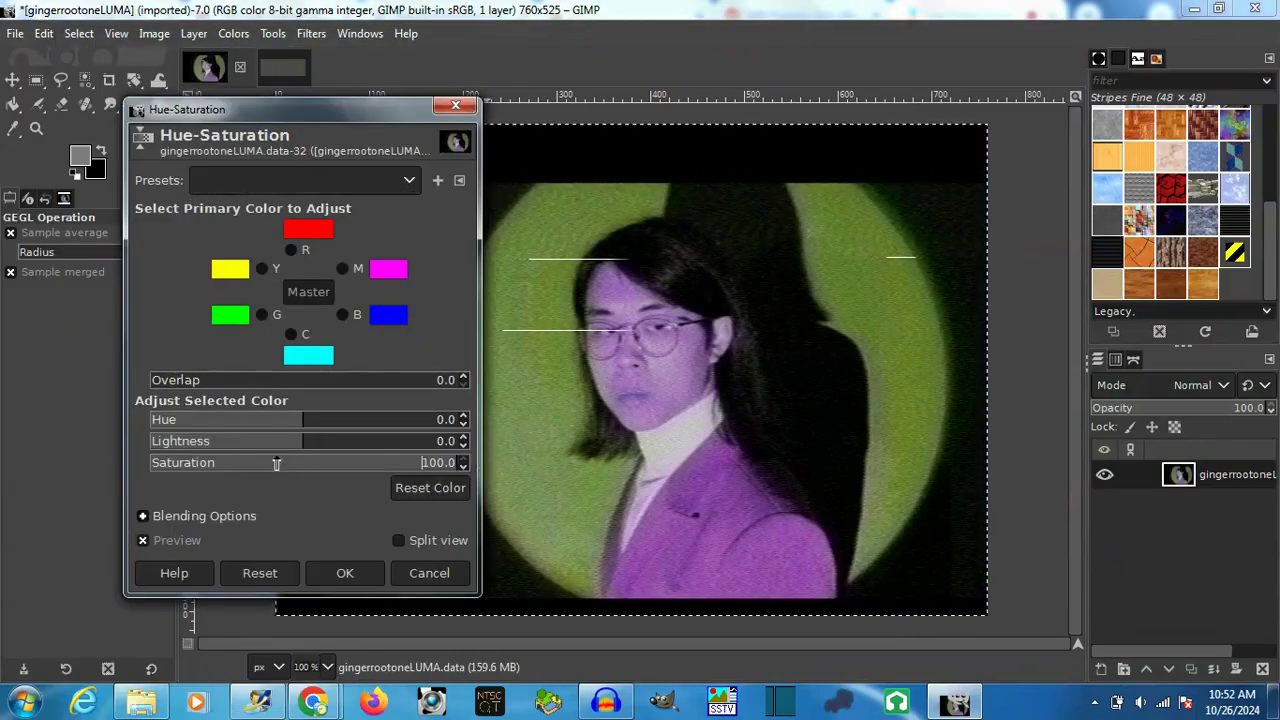
{"action": "left_click_drag", "start_coordinate": [305, 420], "coordinate": [377, 423]}
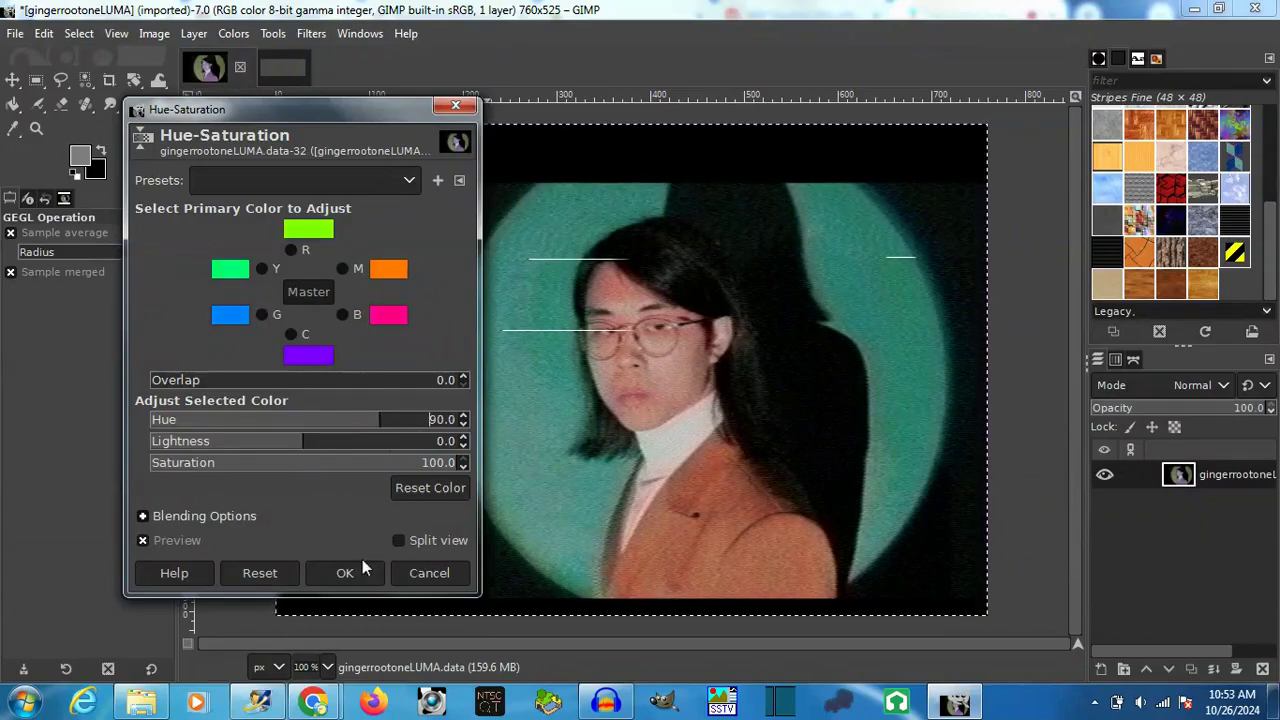
{"action": "left_click", "coordinate": [355, 572]}
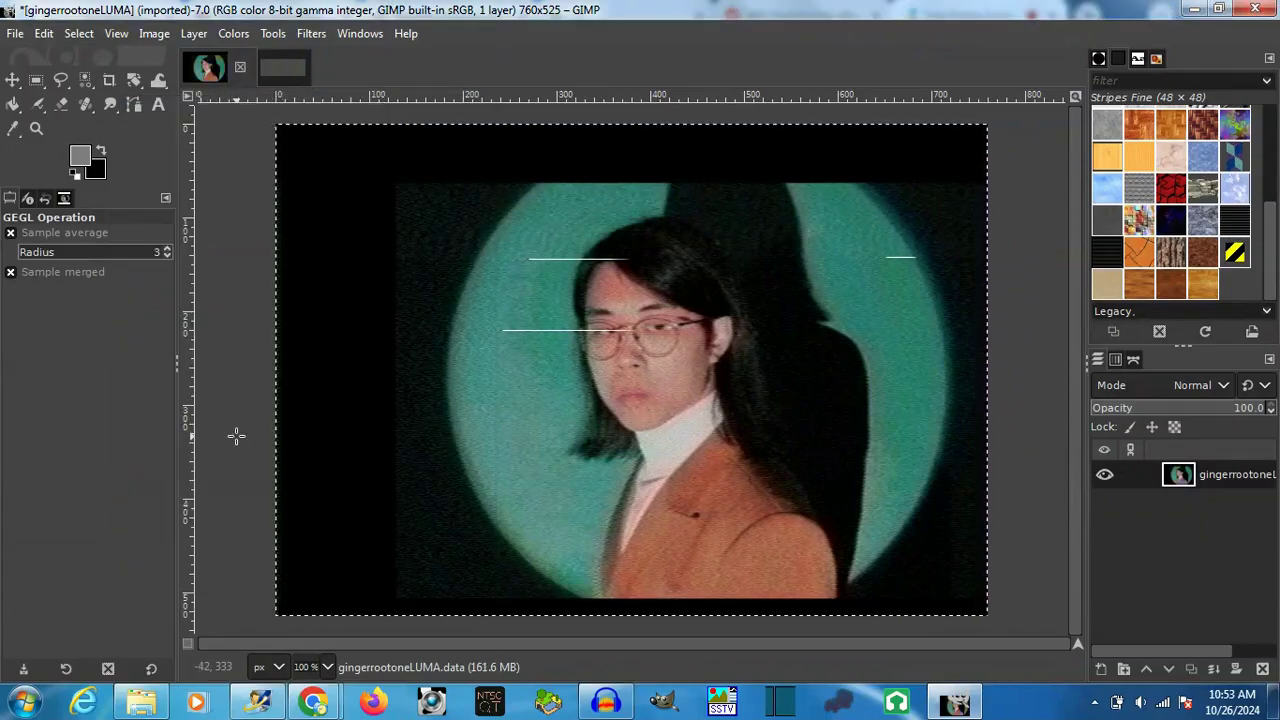
Step: Select the area around the portrait and crop the image to it
{"action": "left_click", "coordinate": [36, 80]}
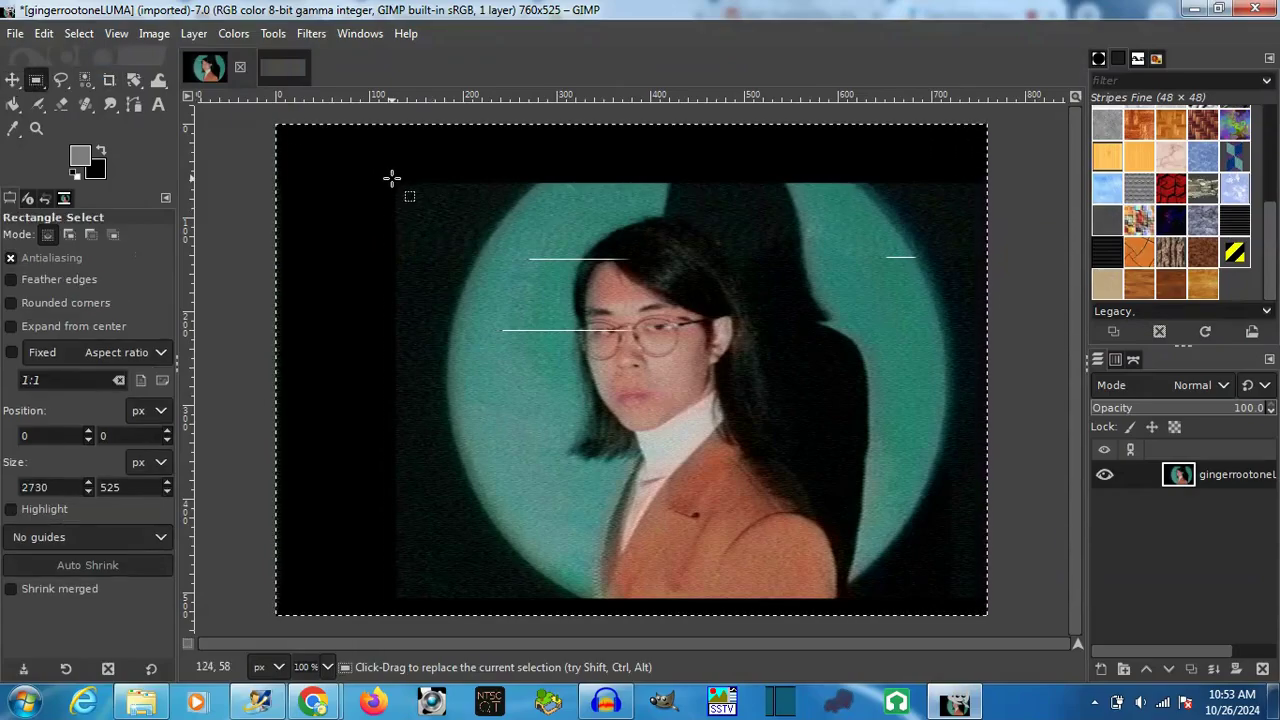
{"action": "mouse_move", "coordinate": [392, 179]}
{"action": "left_mouse_down"}
{"action": "mouse_move", "coordinate": [1003, 617]}
{"action": "mouse_move", "coordinate": [988, 620]}
{"action": "left_mouse_up"}
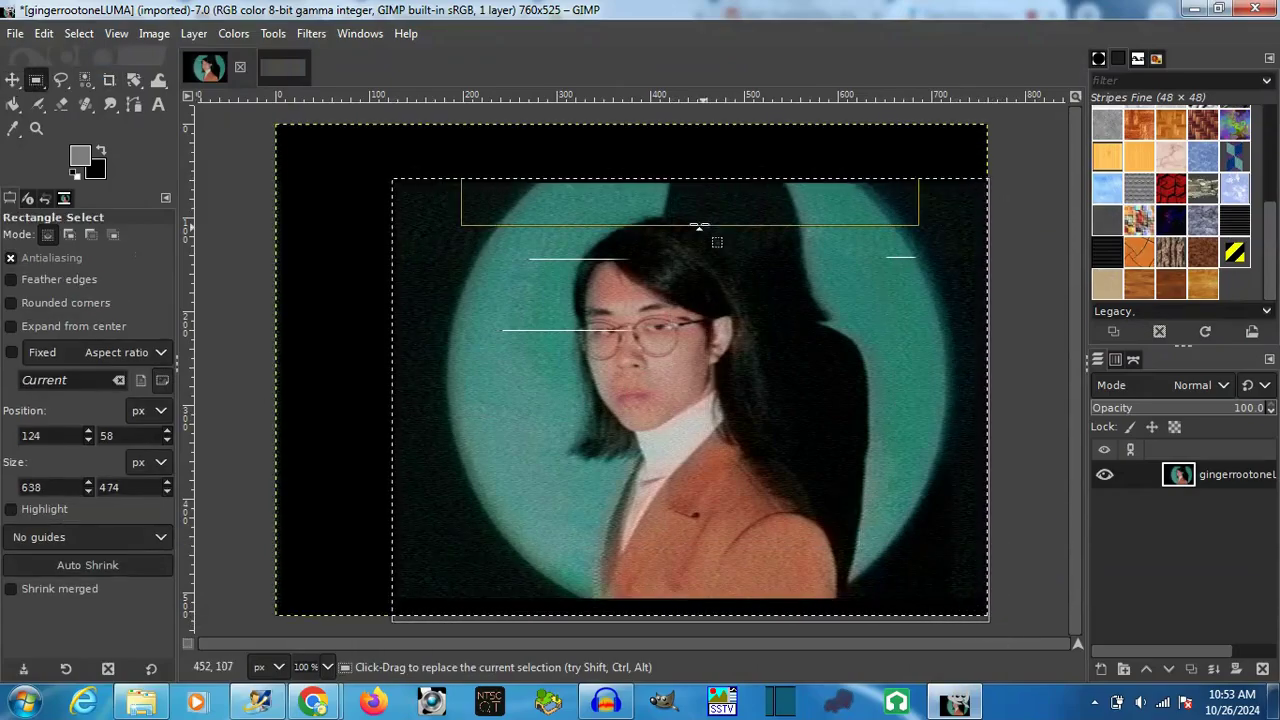
{"action": "left_click_drag", "start_coordinate": [694, 182], "coordinate": [694, 163]}
{"action": "left_click", "coordinate": [194, 33]}
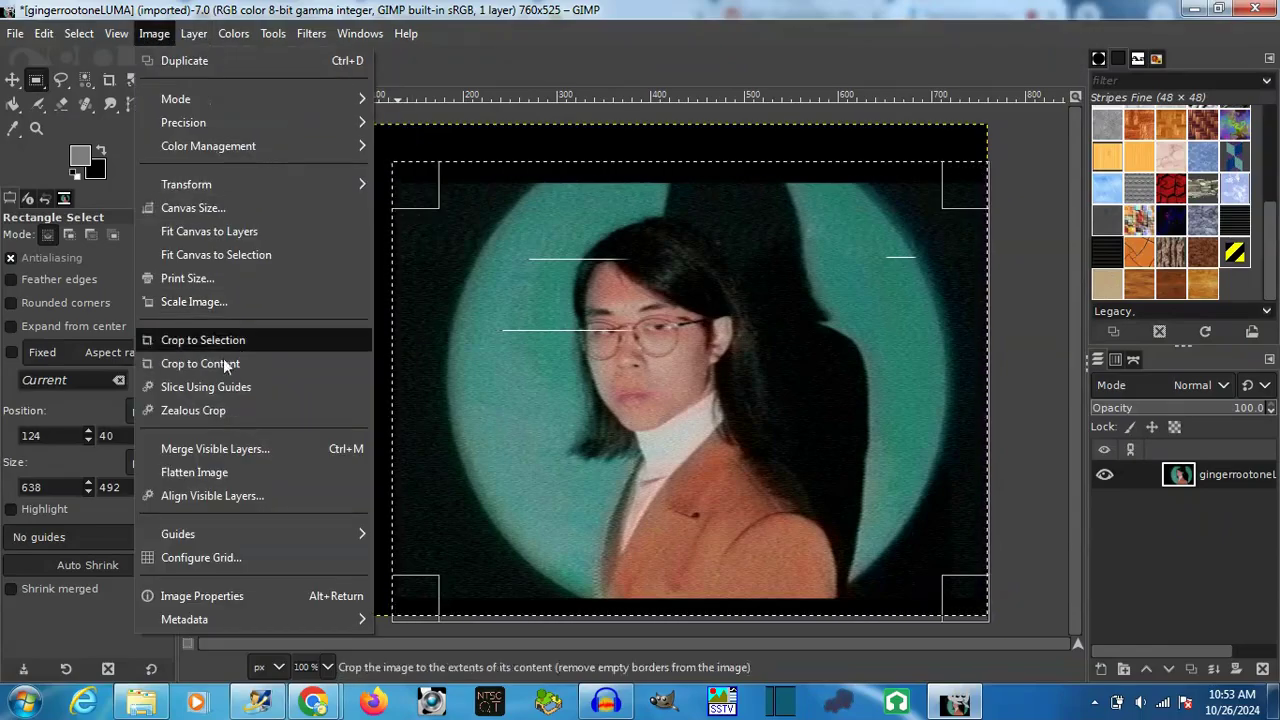
{"action": "left_click", "coordinate": [238, 334]}
Step: Inspect the cropped portrait at 200%, then return to 100%
{"action": "left_click", "coordinate": [327, 667]}
{"action": "left_click", "coordinate": [318, 515]}
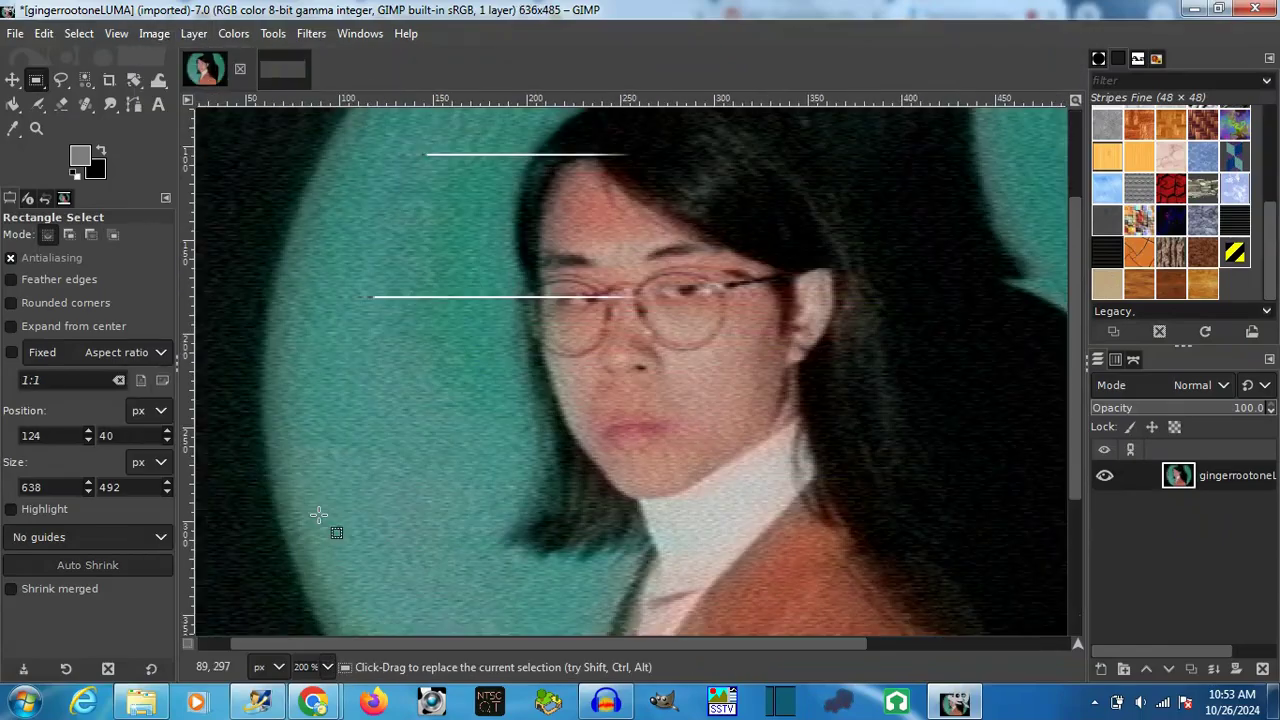
{"action": "left_click_drag", "start_coordinate": [1074, 385], "coordinate": [1044, 558]}
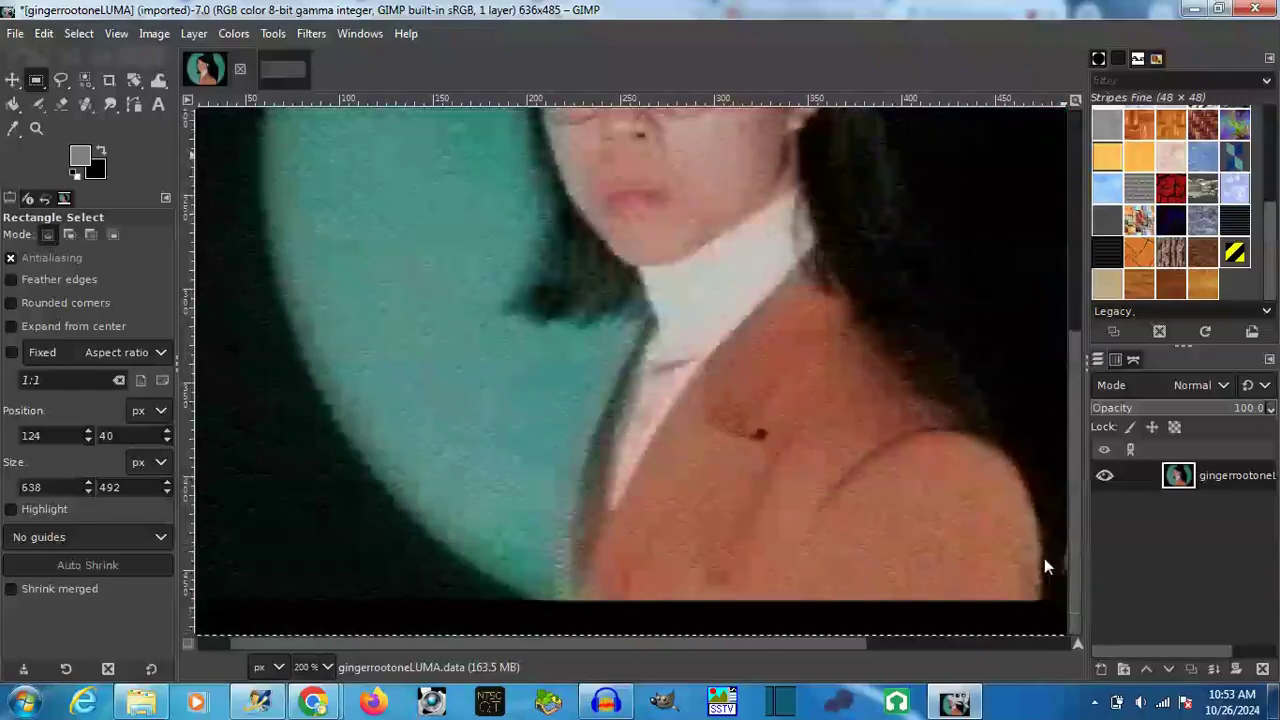
{"action": "left_click_drag", "start_coordinate": [580, 645], "coordinate": [824, 617]}
{"action": "left_click_drag", "start_coordinate": [1074, 450], "coordinate": [1110, 215]}
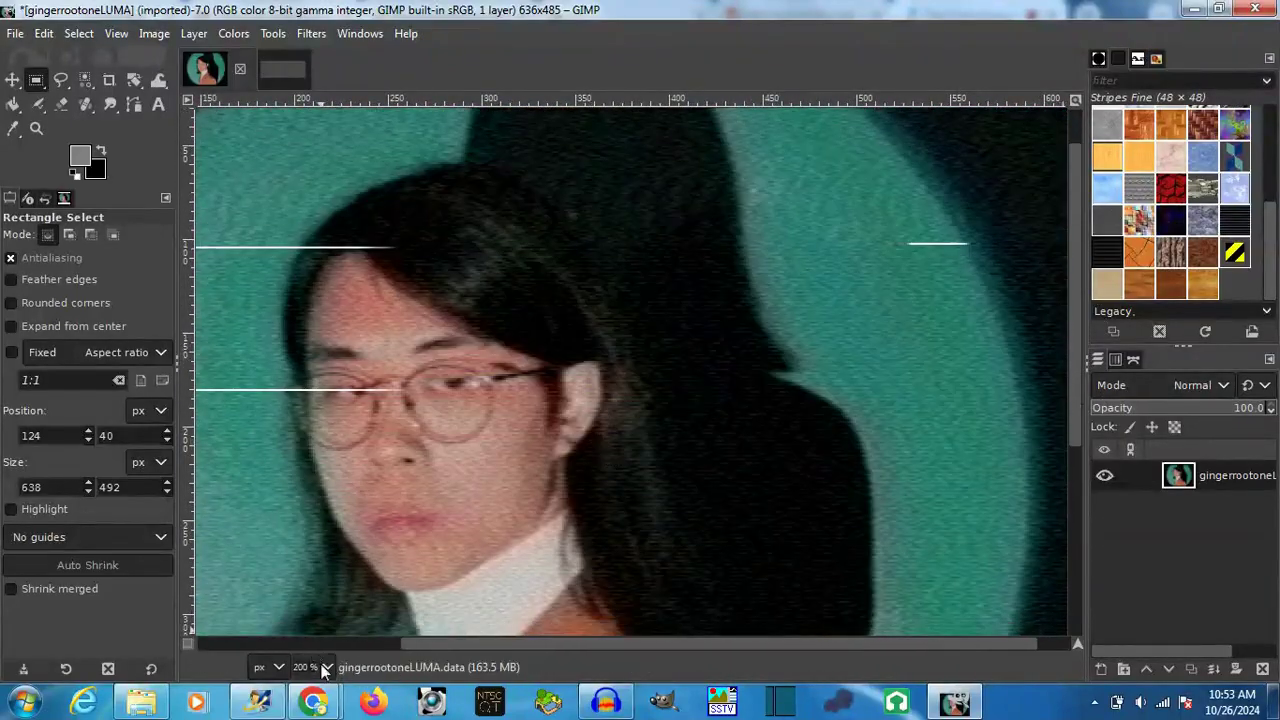
{"action": "left_click", "coordinate": [327, 667]}
{"action": "left_click", "coordinate": [335, 541]}
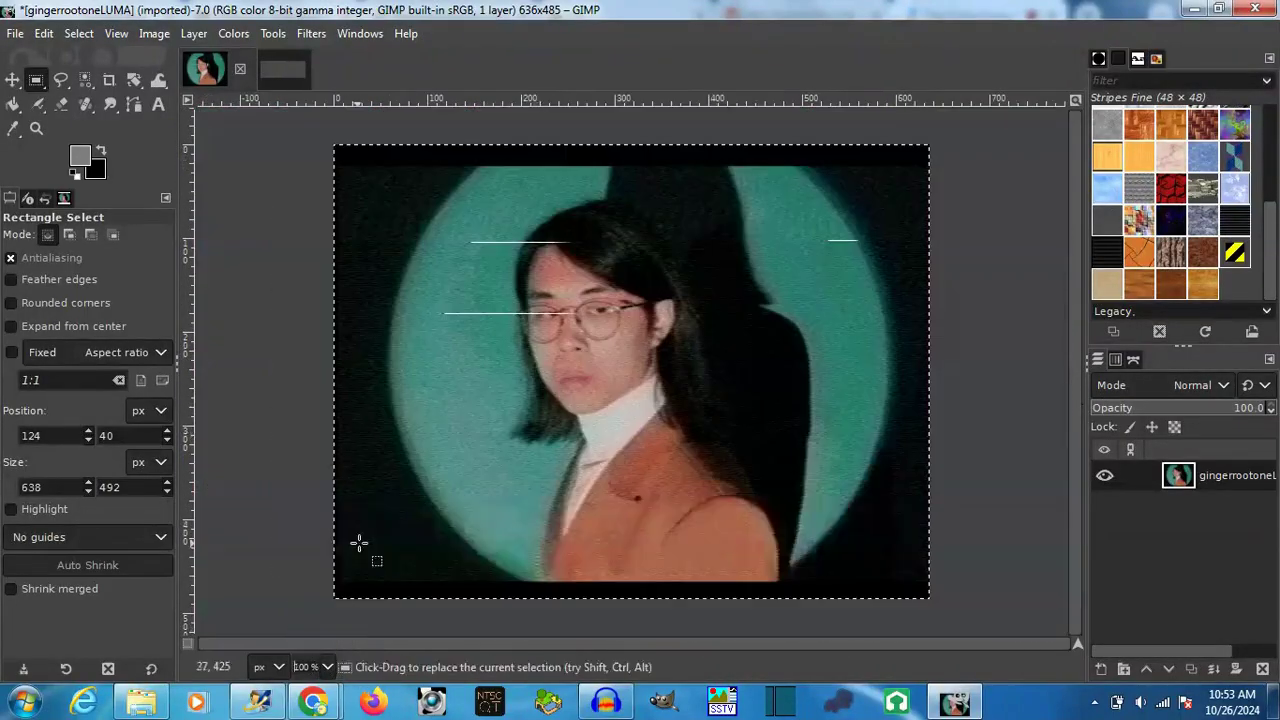